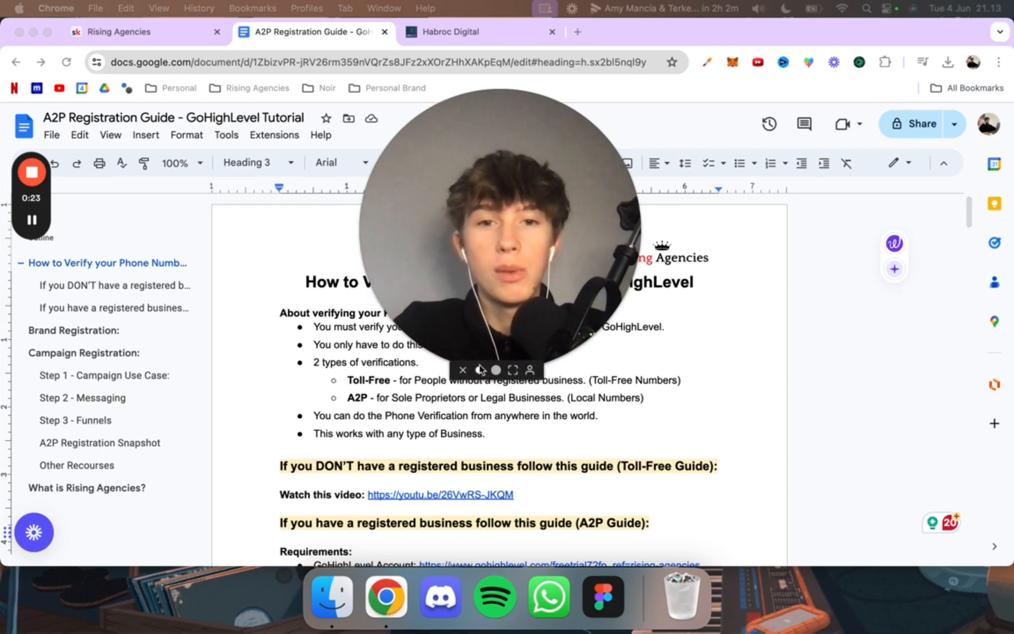
left_click(480, 369)
left_click_drag(434, 332, 232, 220)
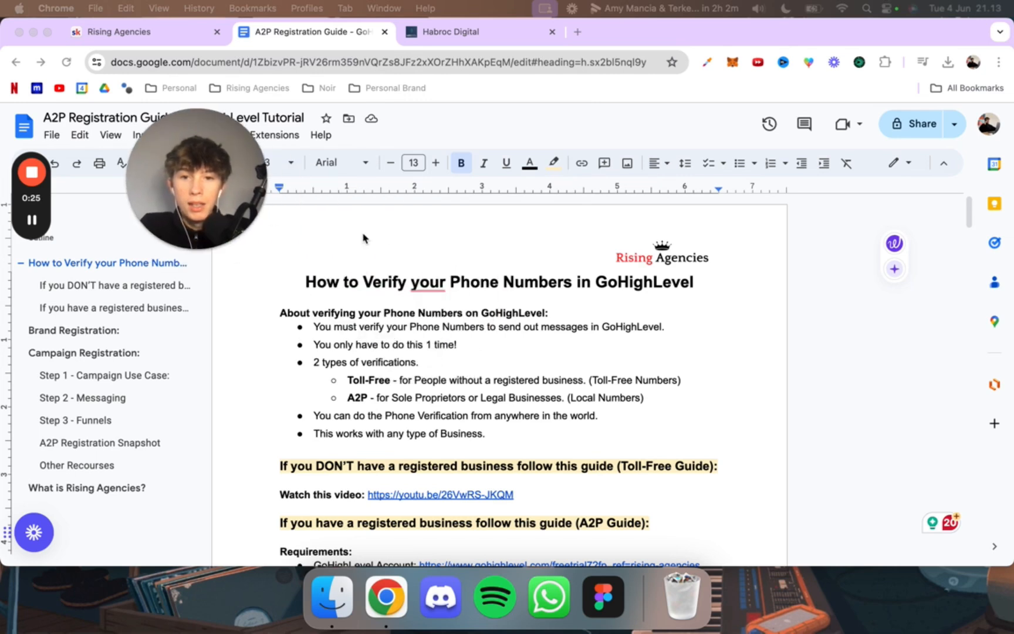
scroll(364, 284, "down", 2)
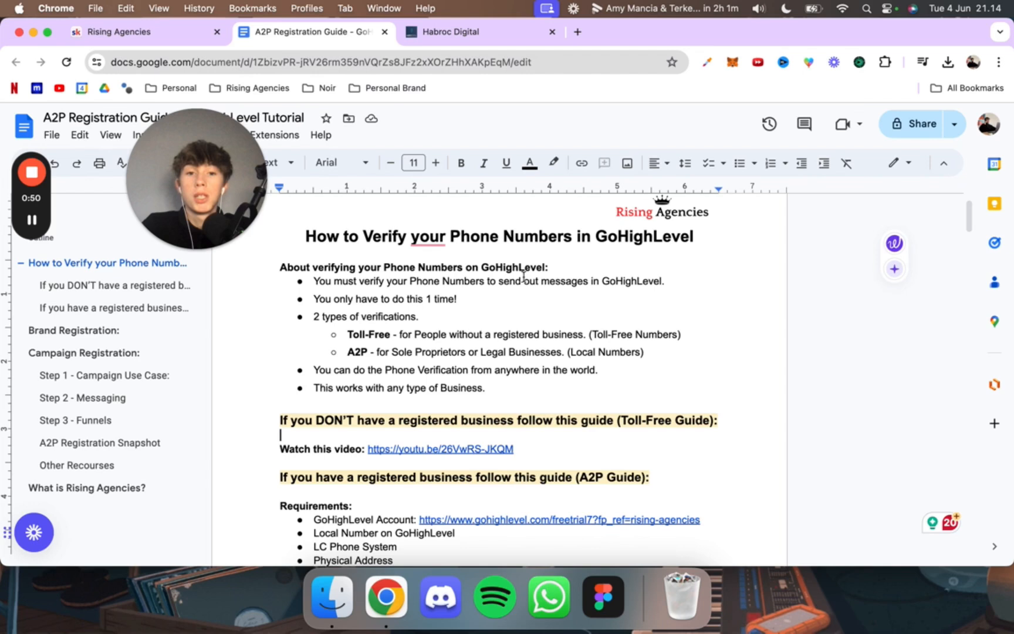
left_click_drag(236, 196, 520, 144)
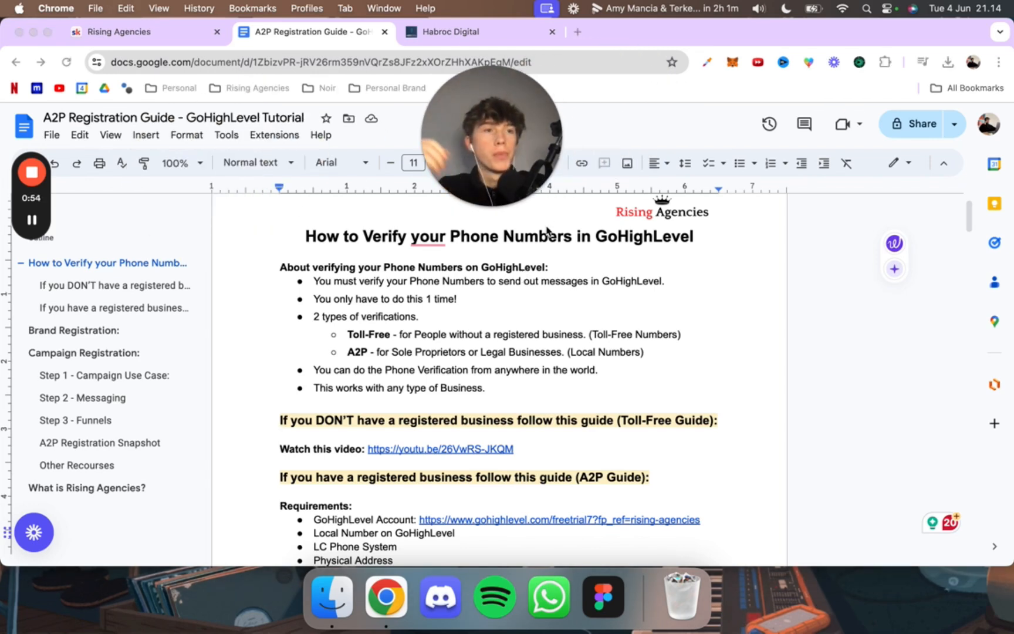
scroll(573, 301, "down", 1)
scroll(573, 302, "up", 1)
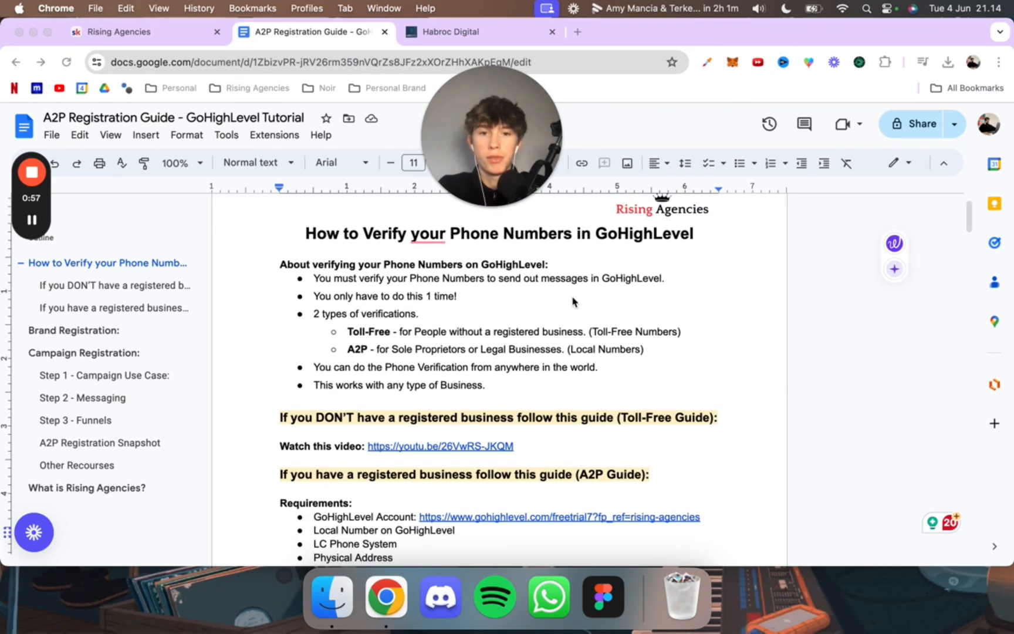
Step: Review the guide's overview of the two phone verification types, Toll-Free and A2P, and the number type each one uses
left_click(573, 301)
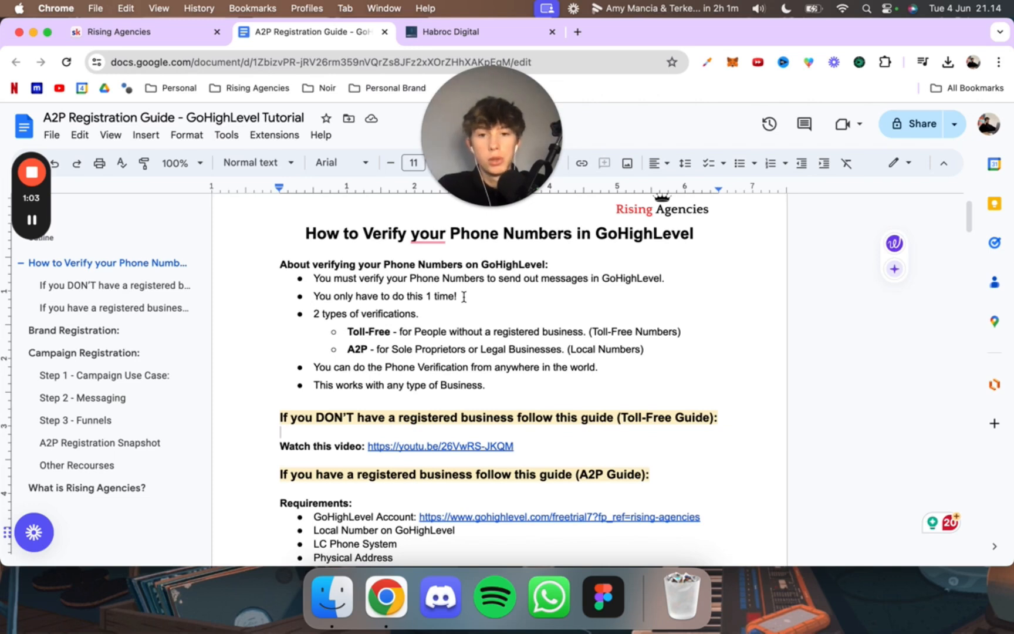
left_click_drag(353, 332, 491, 333)
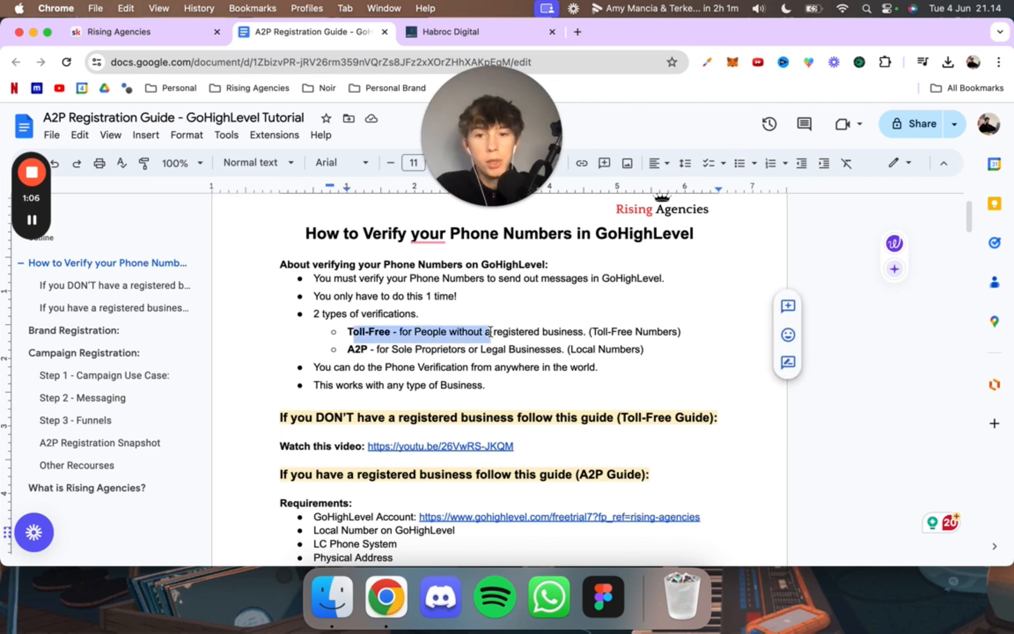
left_click(491, 334)
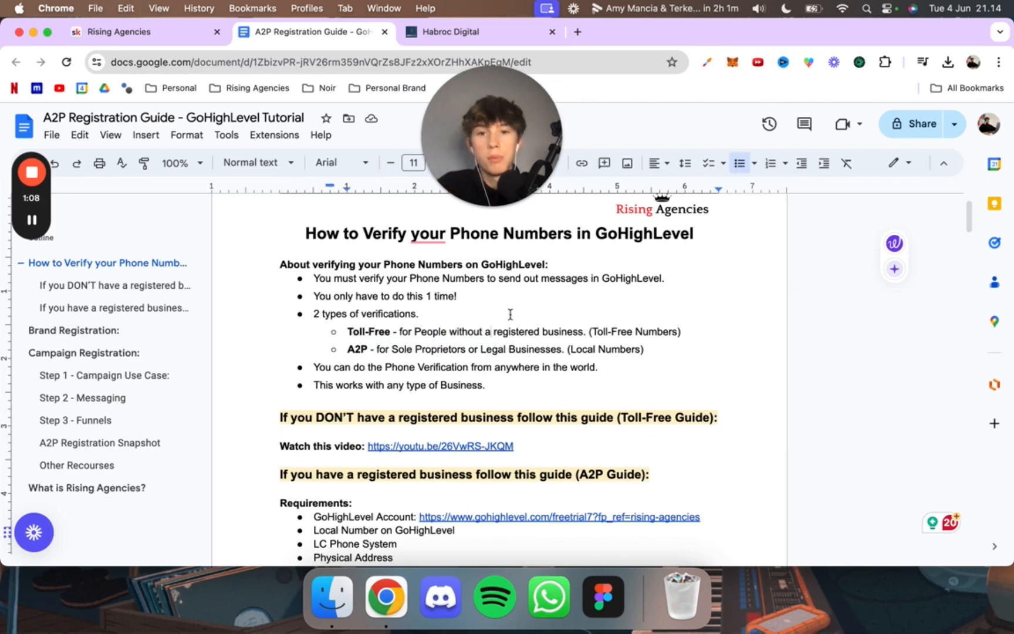
scroll(429, 333, "down", 2)
scroll(429, 334, "down", 1)
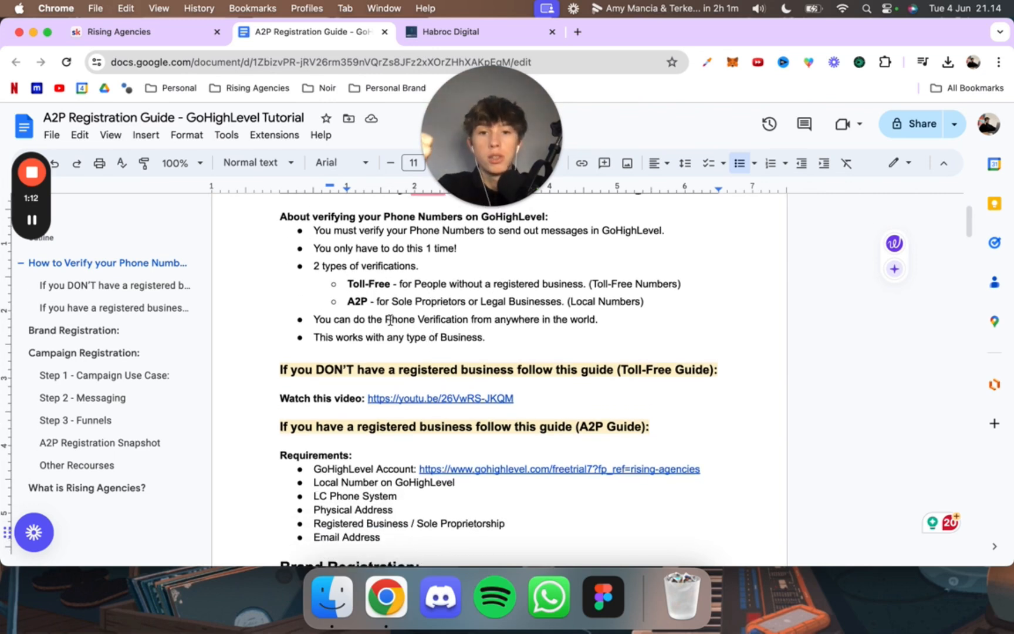
left_click_drag(387, 303, 479, 303)
left_click(521, 301)
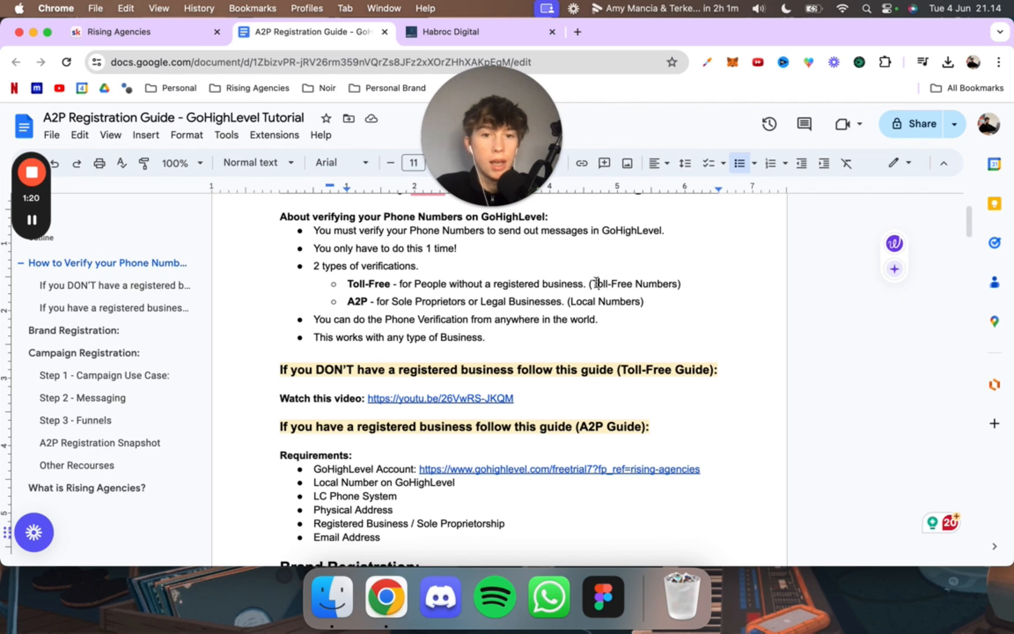
left_click_drag(597, 284, 634, 285)
left_click(621, 284)
scroll(470, 330, "down", 1)
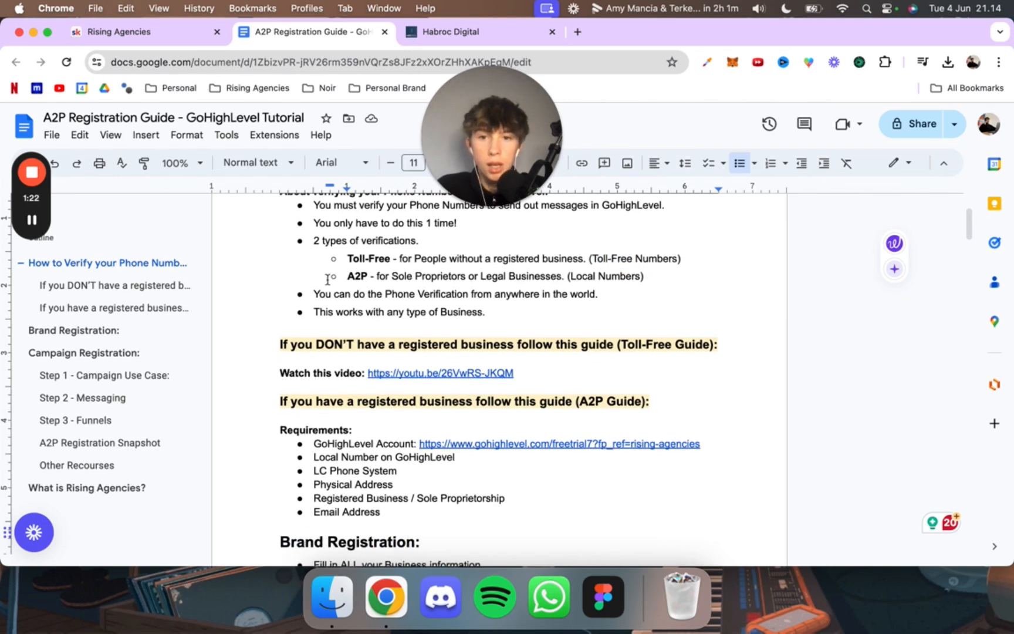
Step: Read the overview points on where phone verification can be done and which types of business it works with
left_click(317, 295)
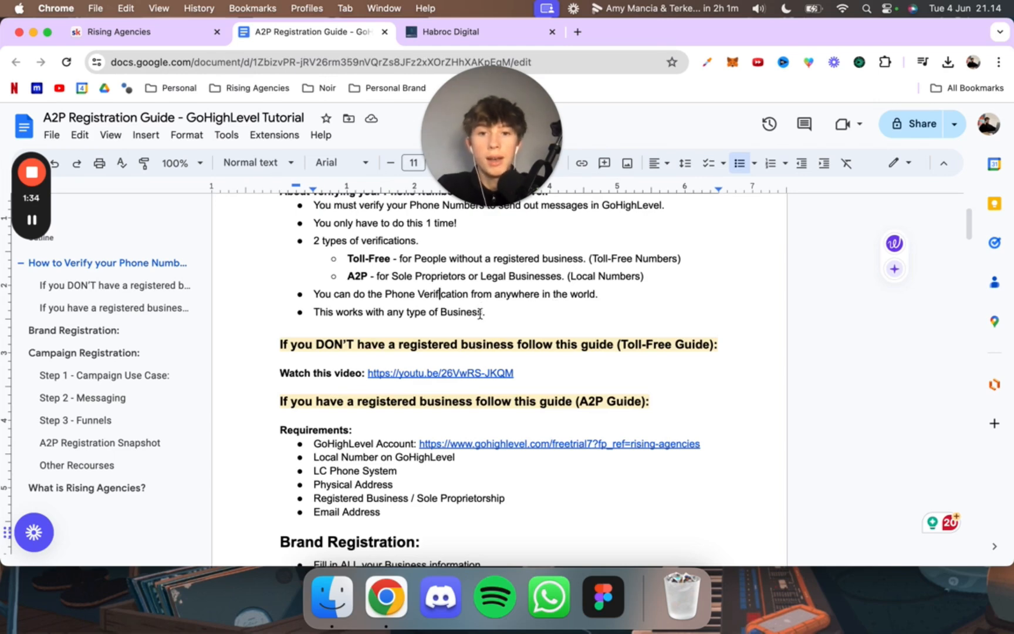
left_click_drag(480, 314, 317, 312)
left_click(373, 315)
scroll(448, 328, "down", 1)
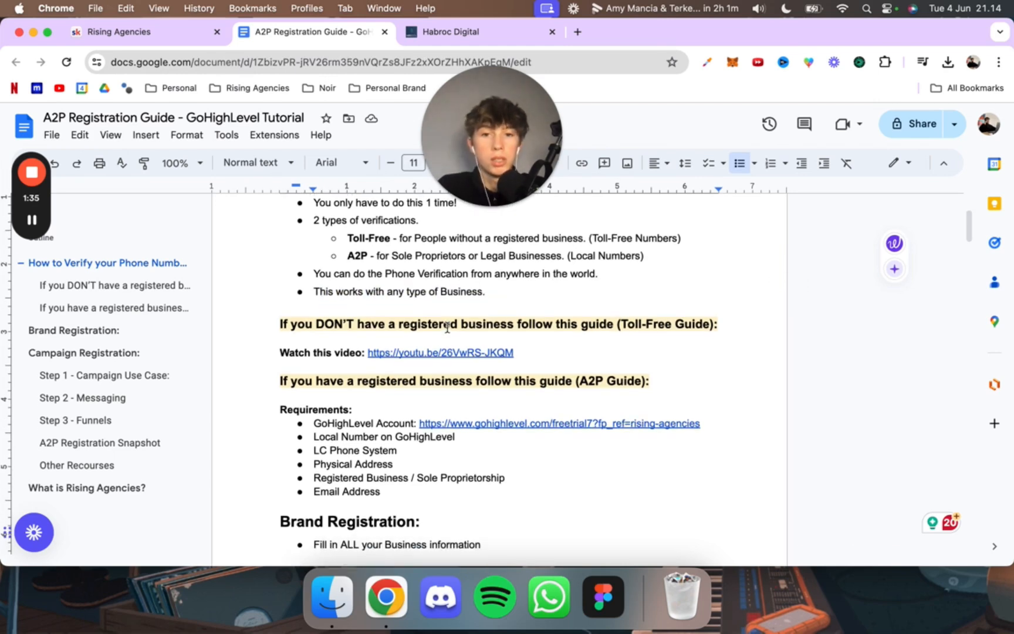
scroll(447, 327, "up", 2)
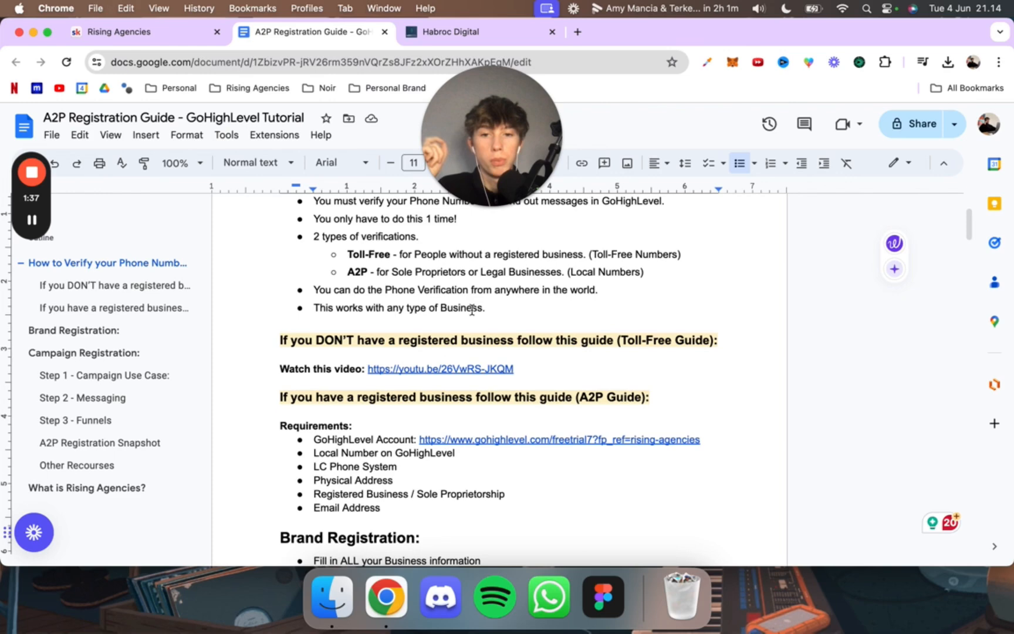
scroll(472, 309, "down", 4)
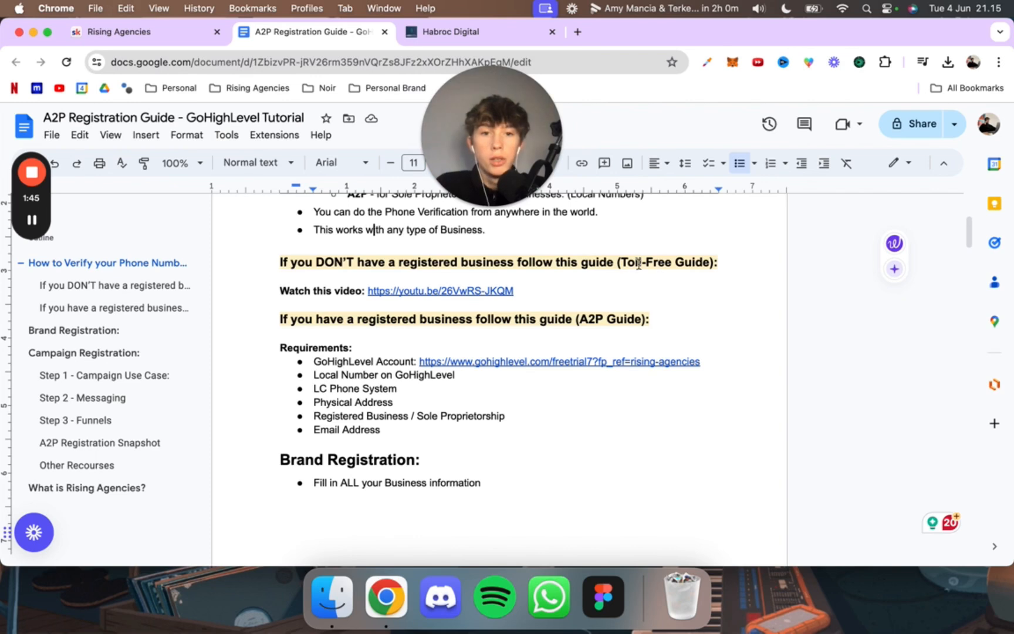
Step: Examine the Toll-Free guide section for unregistered businesses and preview its linked YouTube video
left_click(618, 262)
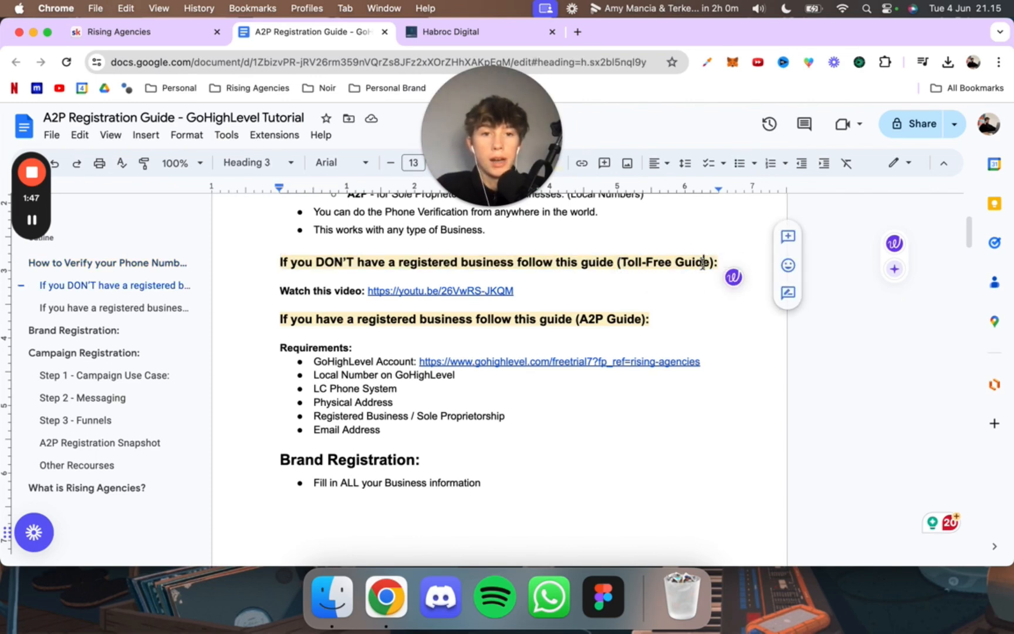
left_click_drag(515, 293, 368, 291)
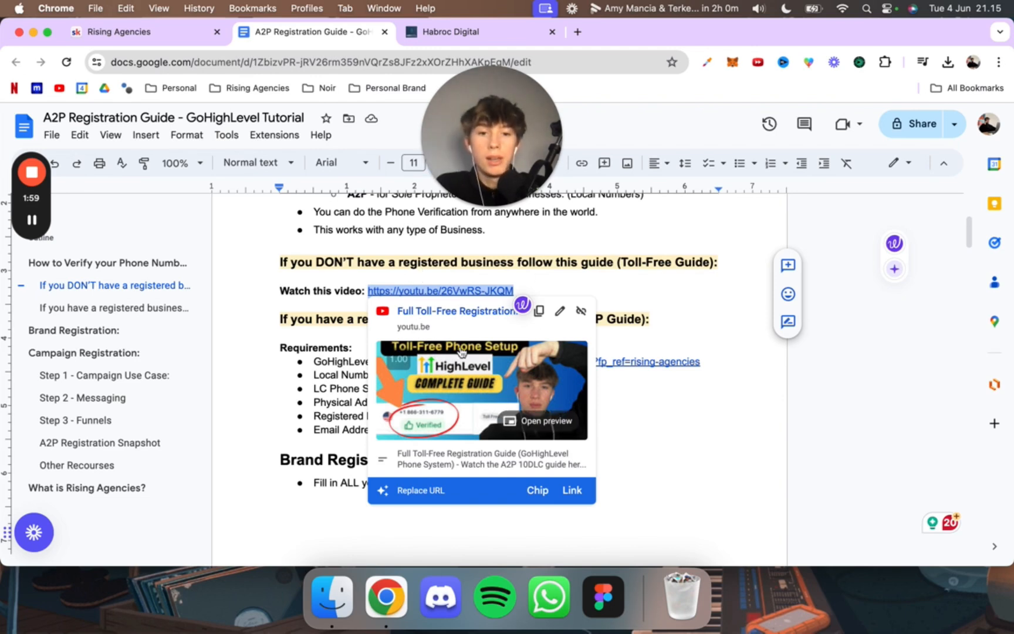
left_click(538, 304)
scroll(539, 304, "down", 2)
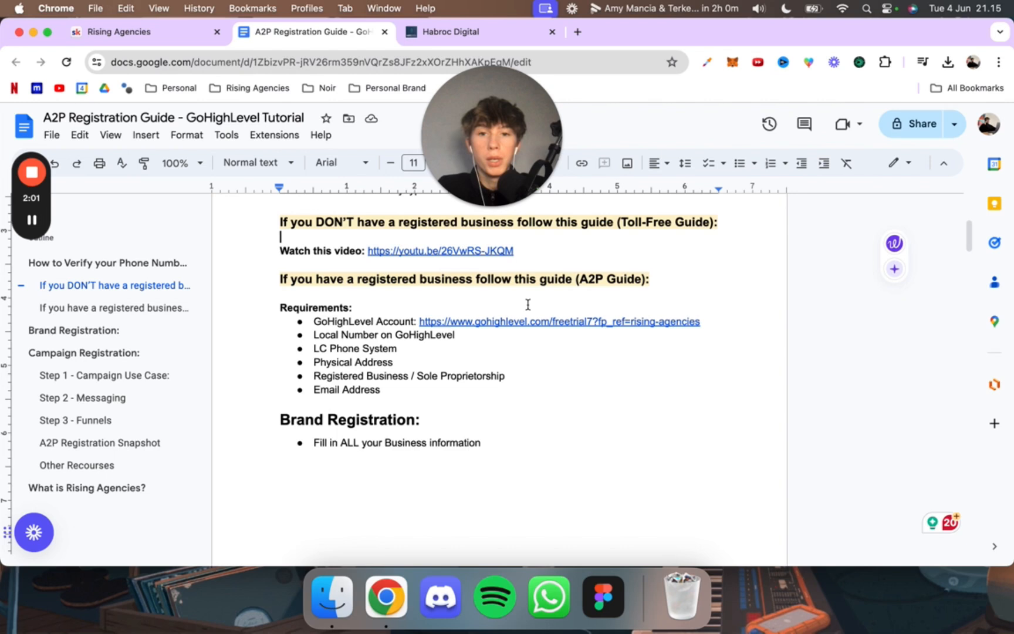
scroll(528, 303, "up", 1)
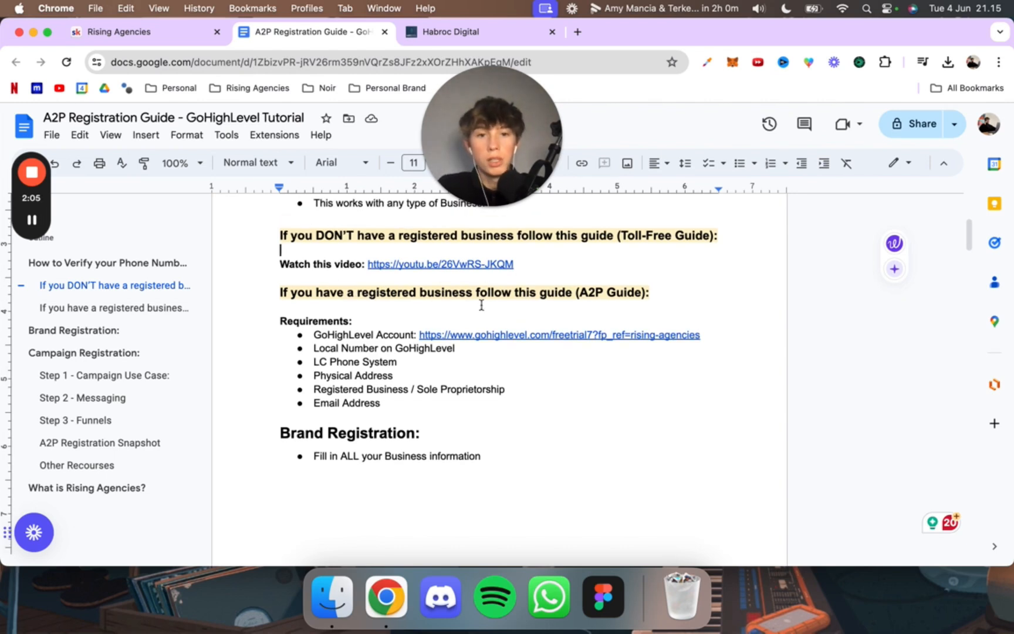
scroll(481, 305, "down", 1)
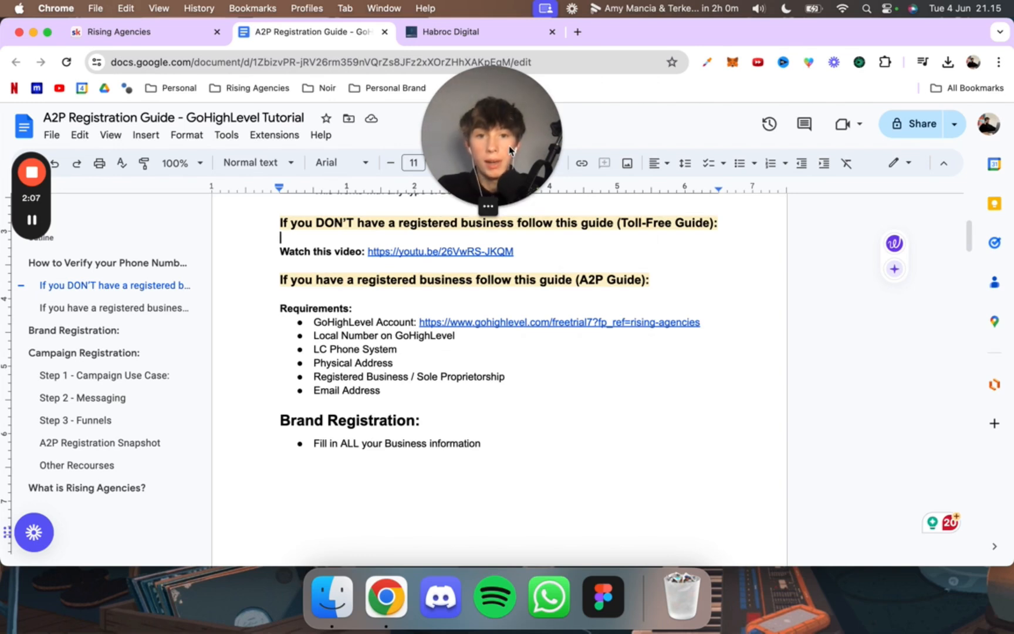
left_click_drag(506, 145, 875, 165)
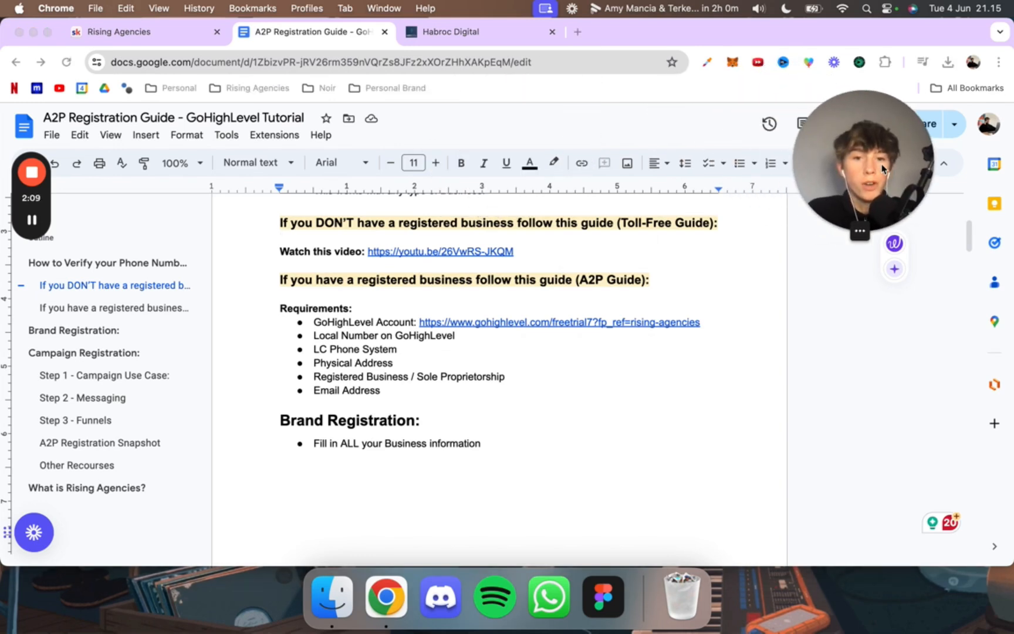
Step: Check the A2P guide's requirements for the GoHighLevel account link and the local number
scroll(517, 301, "down", 2)
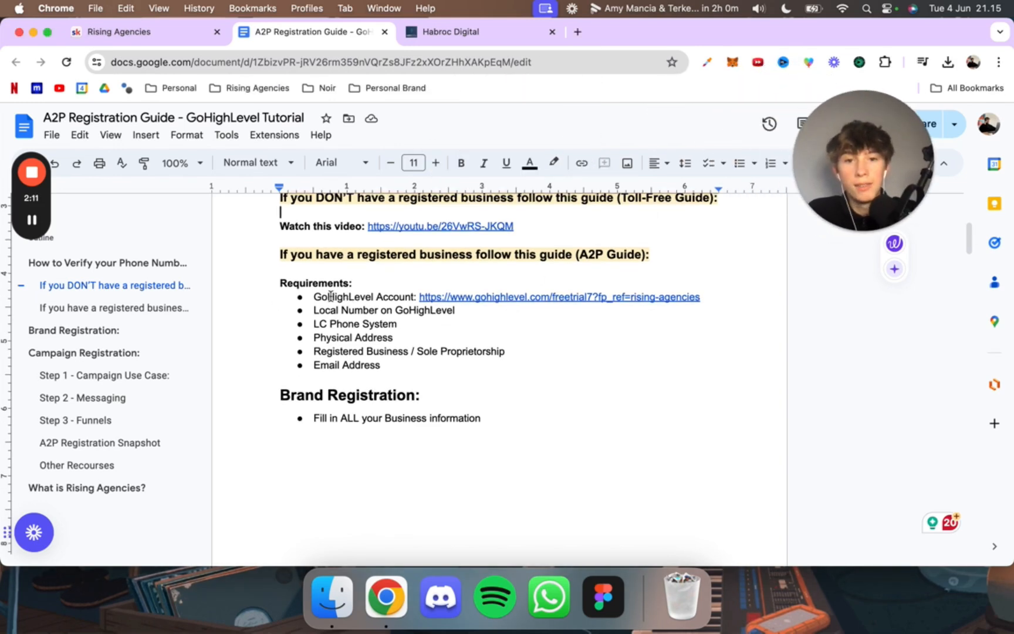
left_click(709, 298)
left_click_drag(708, 298, 420, 297)
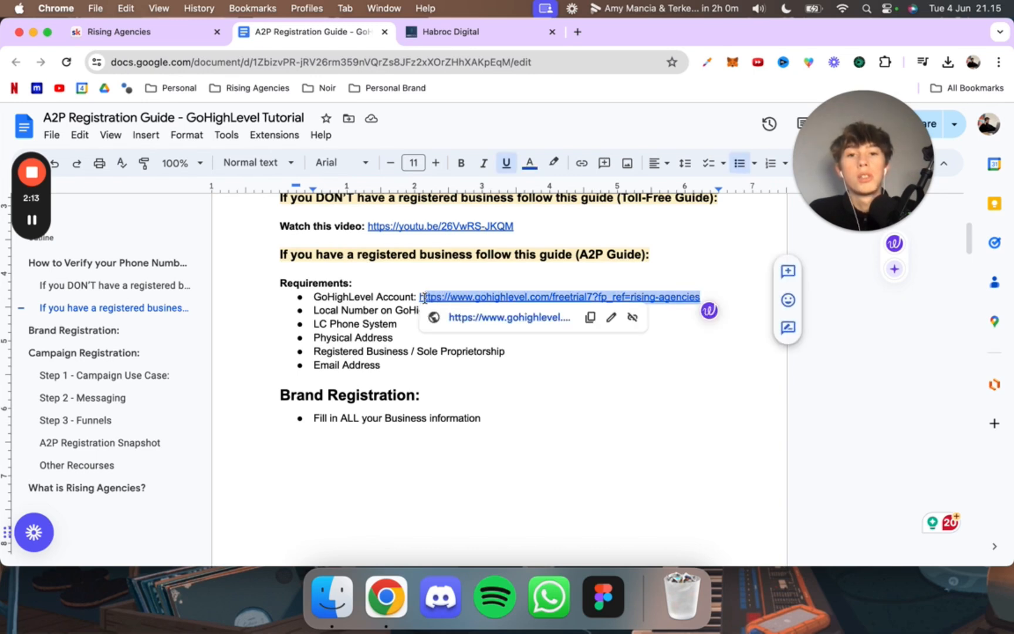
left_click(411, 297)
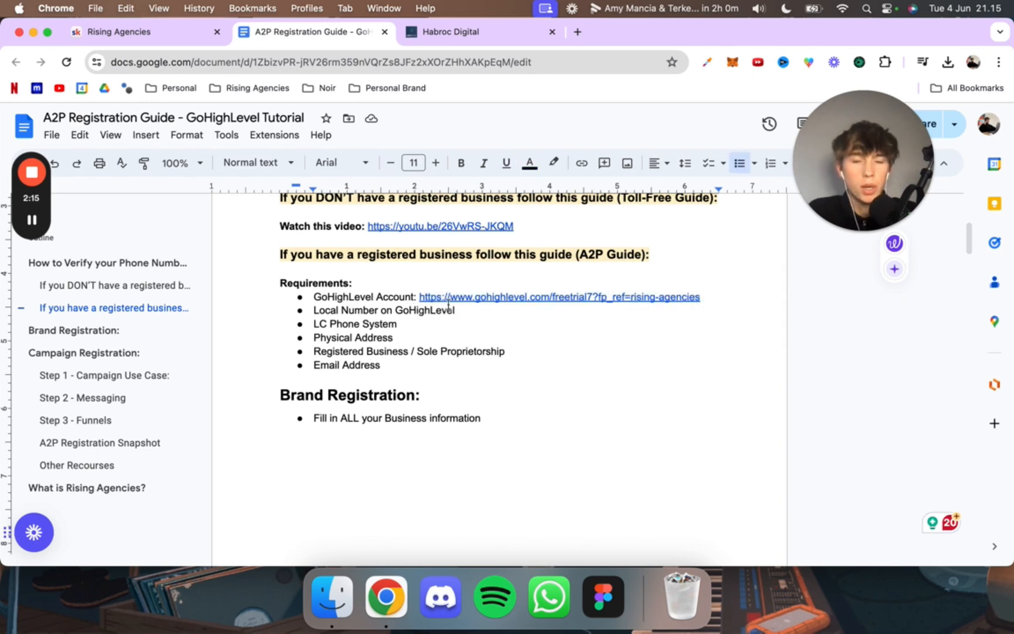
left_click(326, 311)
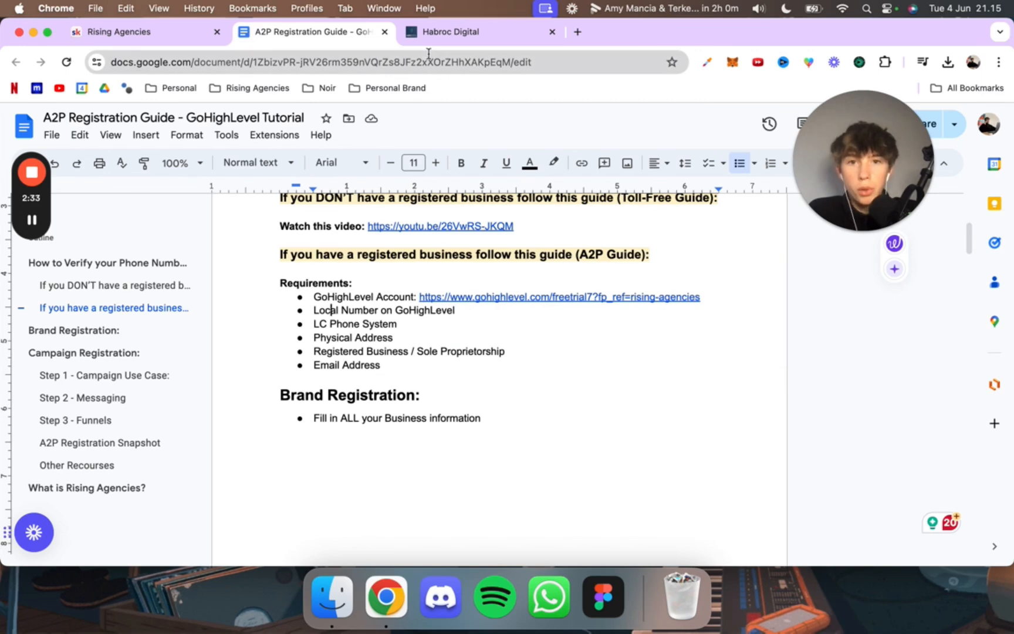
Step: Switch to GoHighLevel's phone number settings, open the form for buying a new phone number, and close it without buying
key("ctrl+Tab")
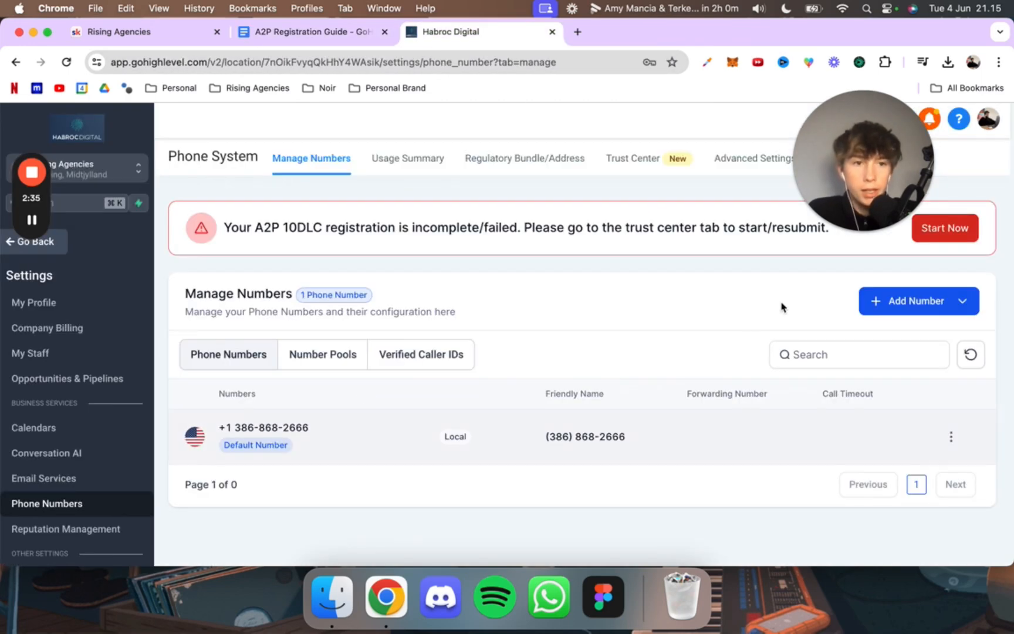
left_click(905, 302)
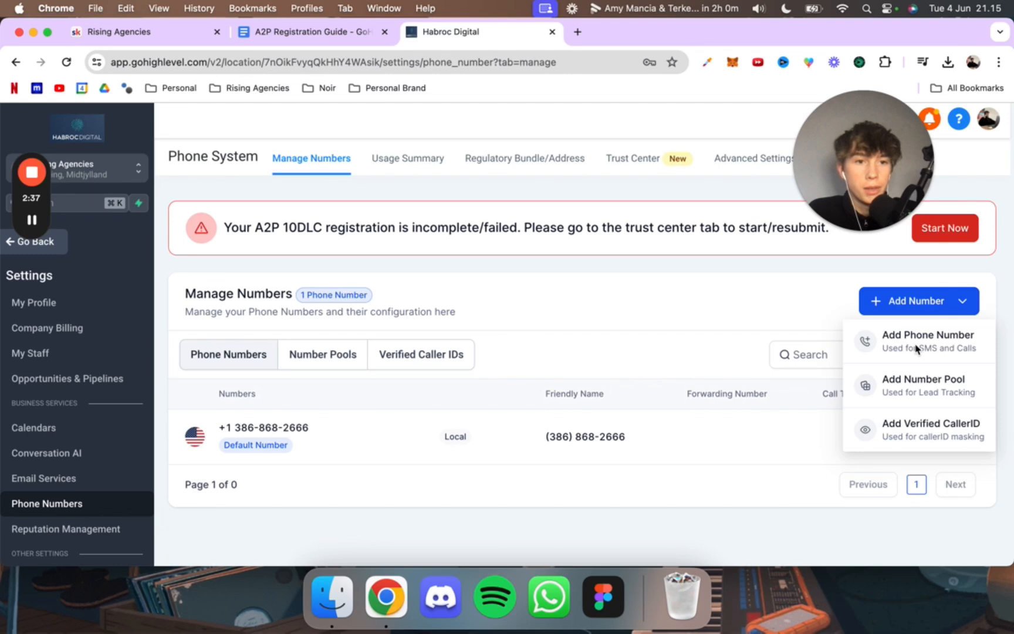
left_click(895, 346)
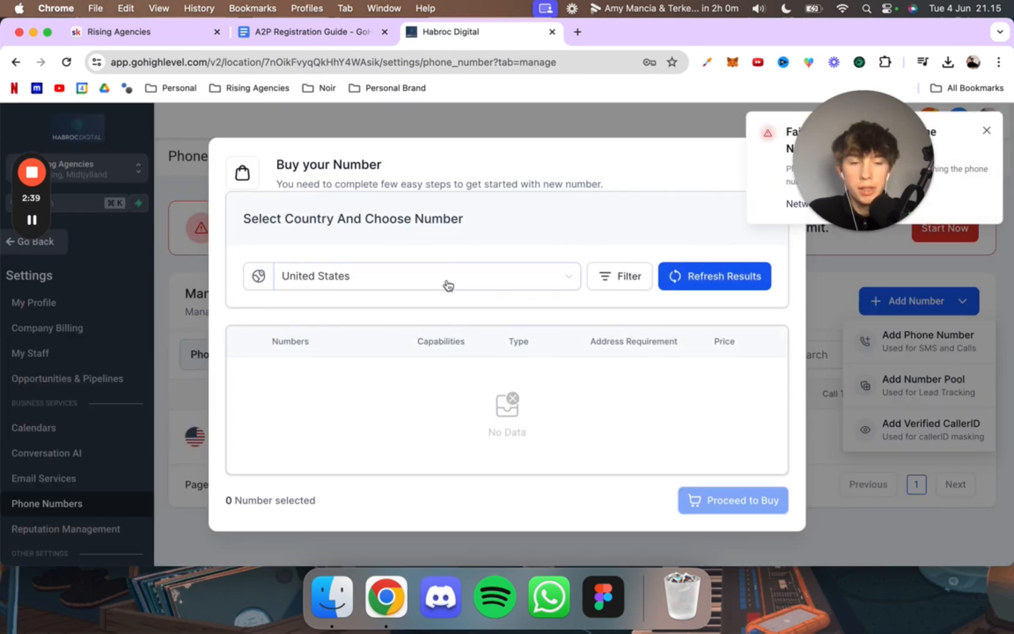
left_click(987, 134)
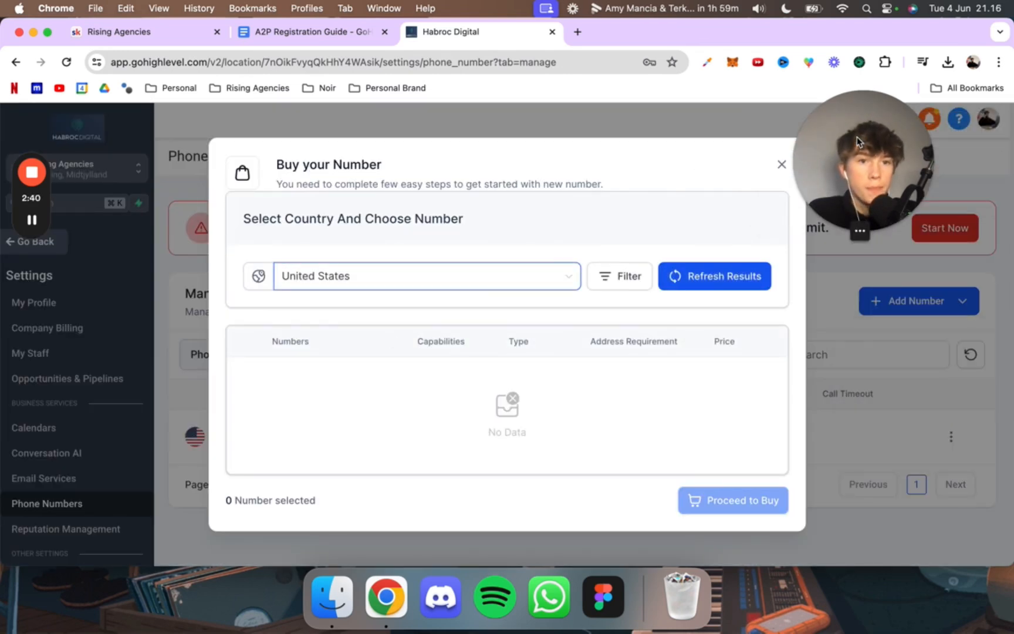
left_click(781, 165)
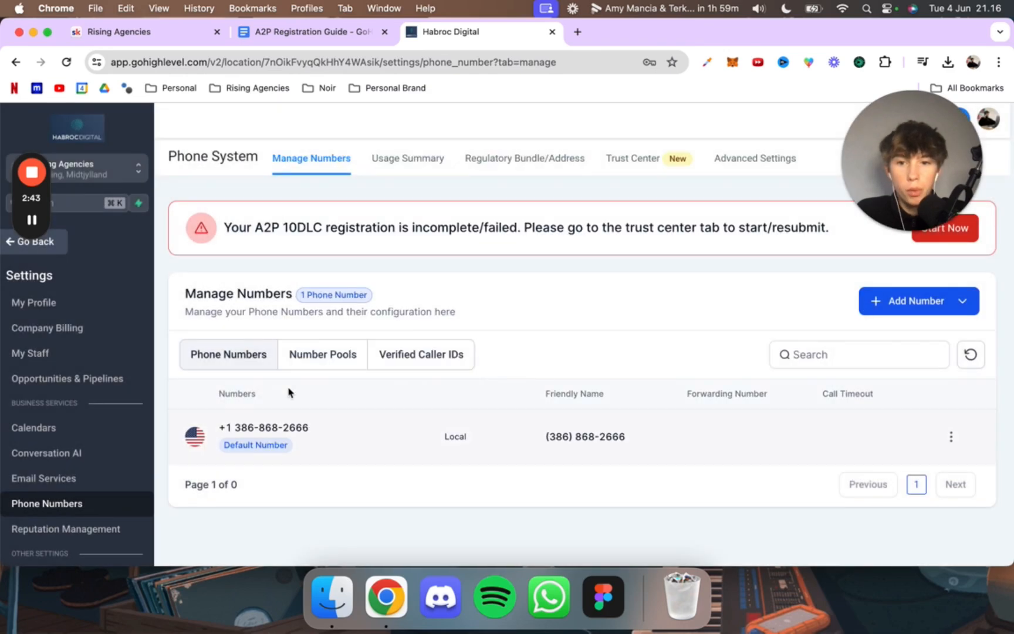
Step: Return to the A2P guide and review the remaining requirements and Brand Registration section, briefly checking GoHighLevel's Manage Numbers page
left_click(328, 35)
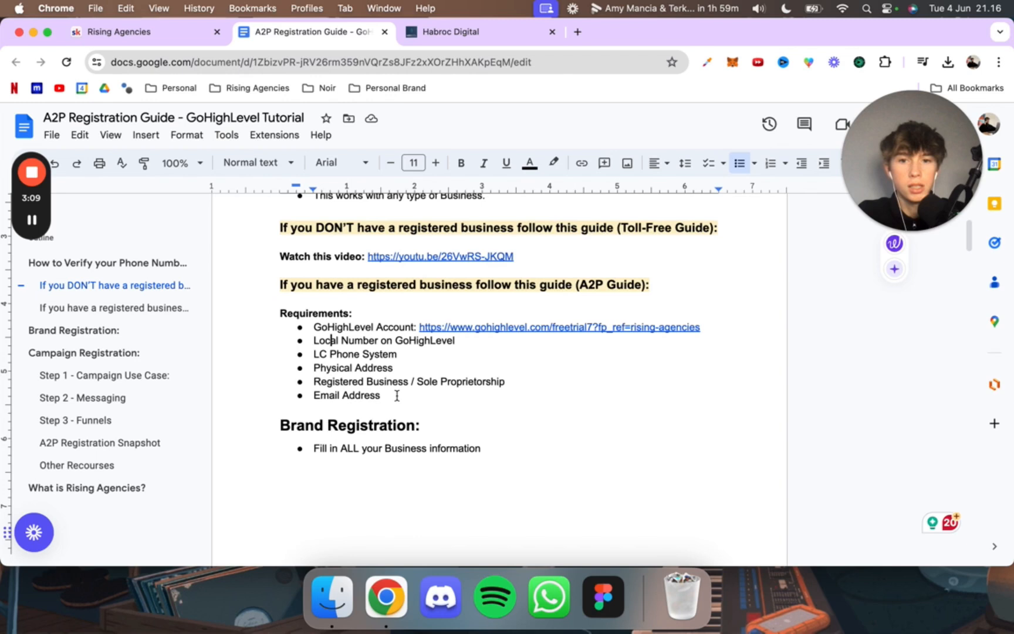
scroll(381, 400, "down", 1)
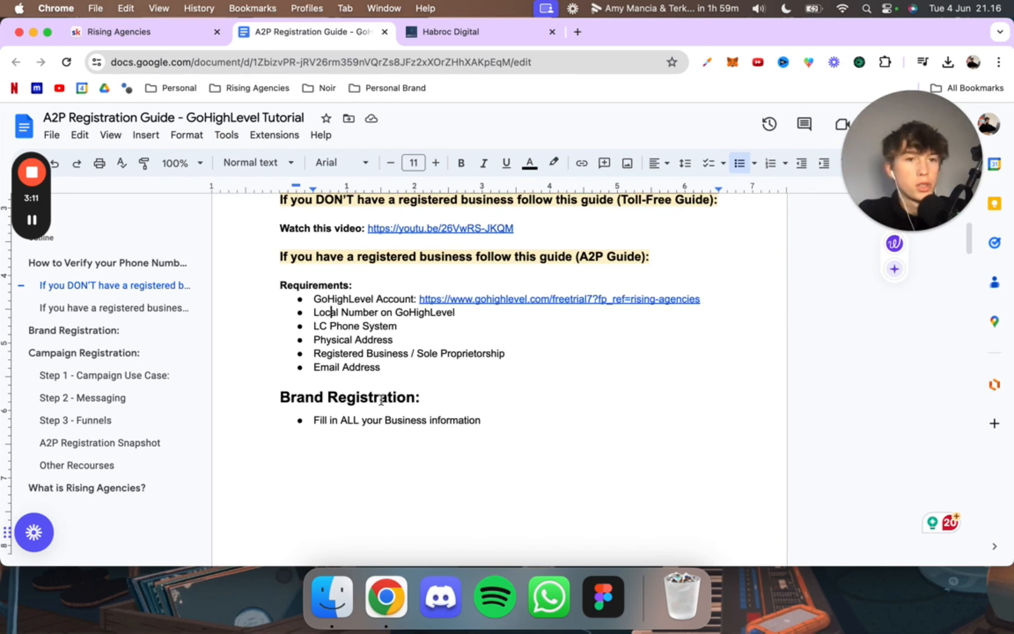
scroll(384, 376, "down", 1)
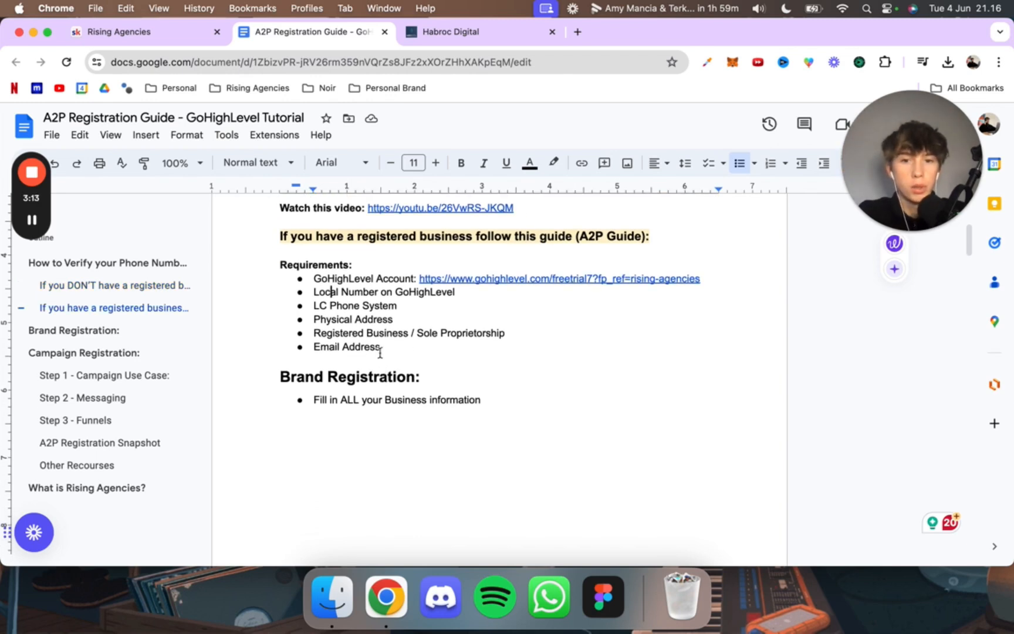
scroll(375, 352, "down", 1)
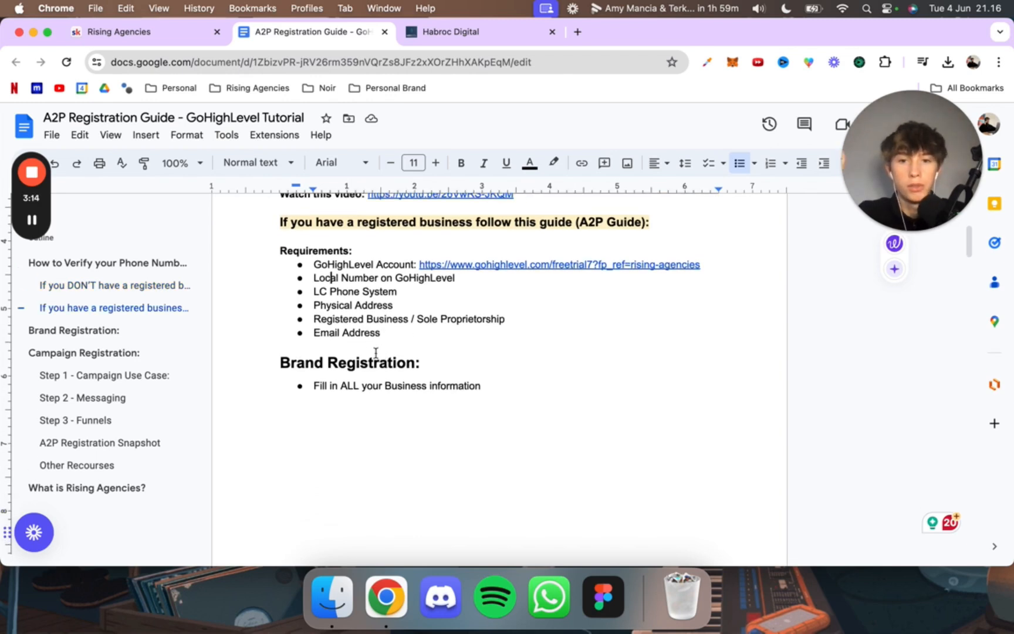
left_click(451, 34)
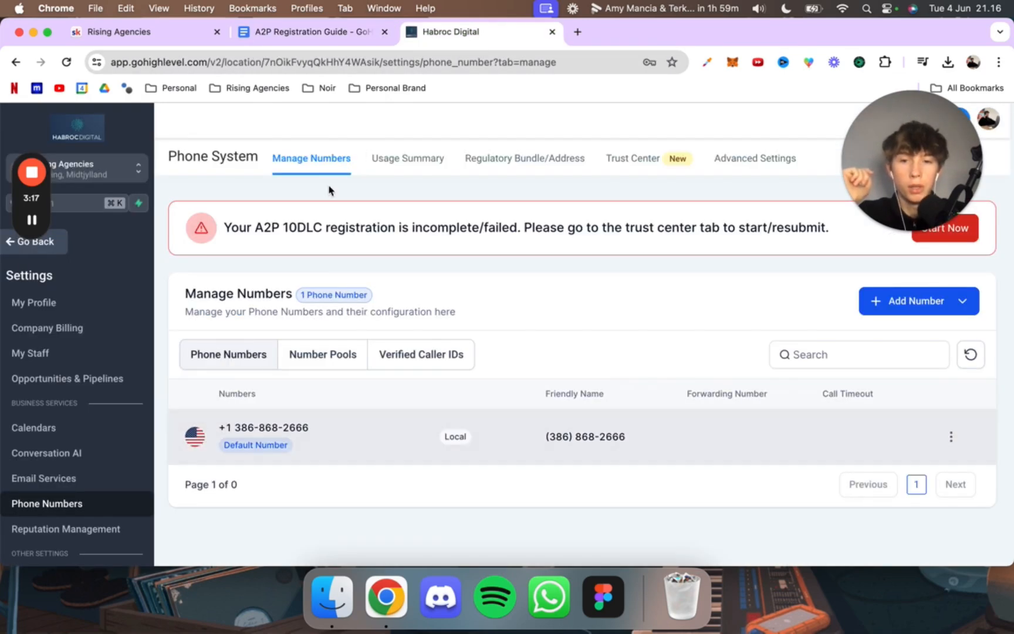
left_click(344, 34)
scroll(440, 203, "down", 2)
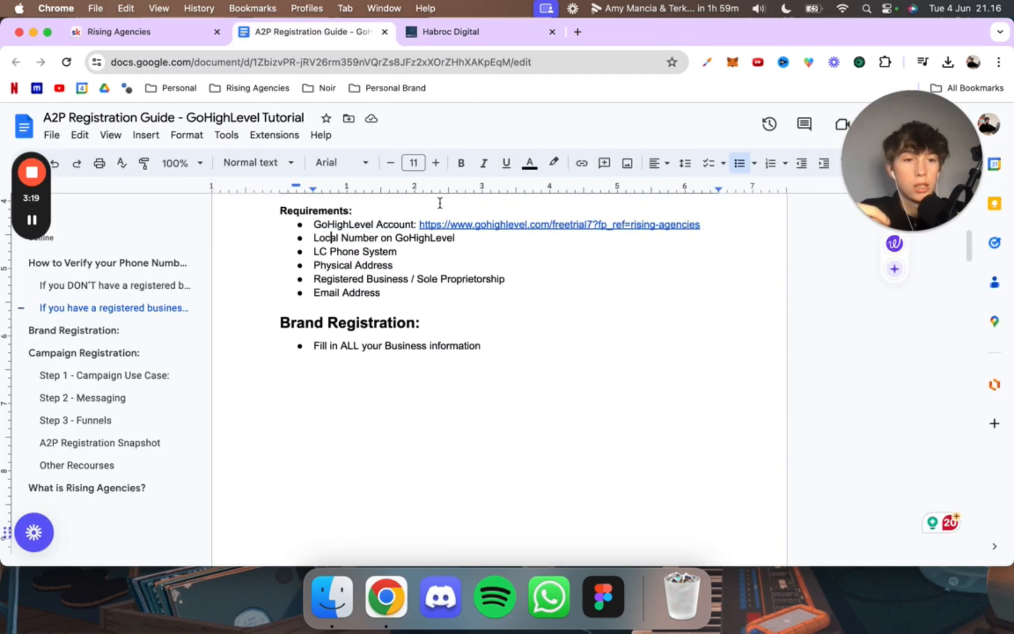
Step: Review the A2P guide's requirements for the LC Phone System, physical address, registered business or sole proprietorship, and email address
scroll(333, 243, "up", 1)
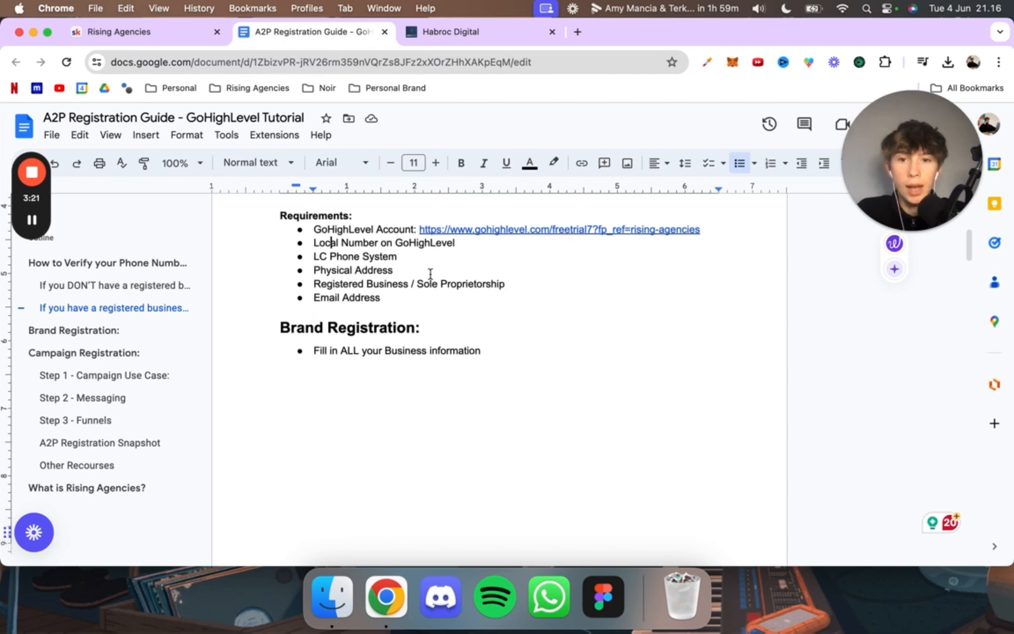
left_click_drag(315, 272, 413, 274)
left_click(420, 279)
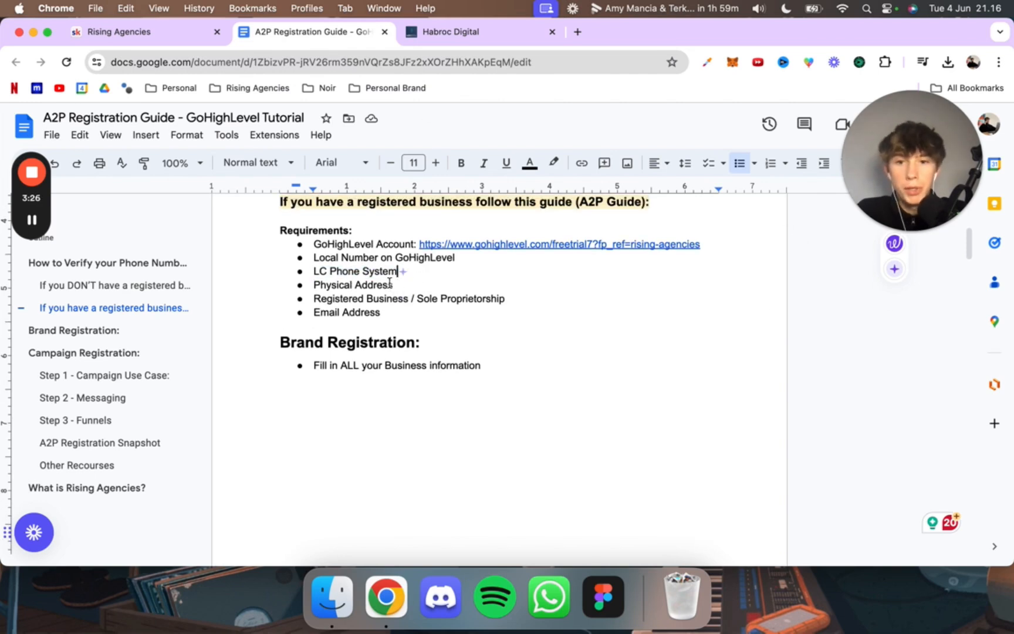
left_click_drag(316, 285, 411, 285)
left_click(414, 286)
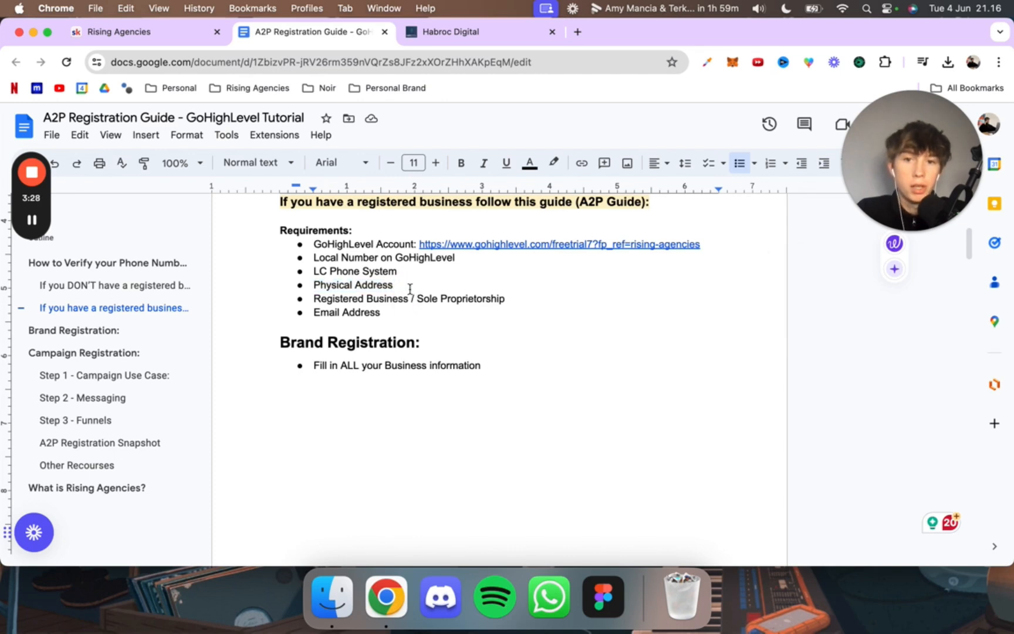
left_click_drag(313, 298, 508, 301)
left_click(528, 295)
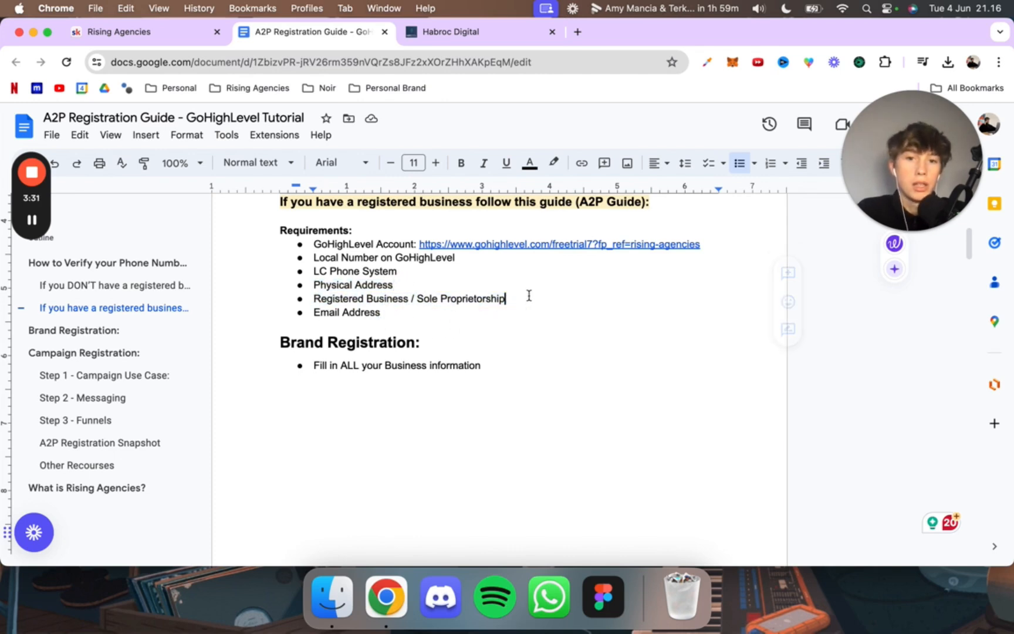
left_click(394, 316)
left_click(372, 324)
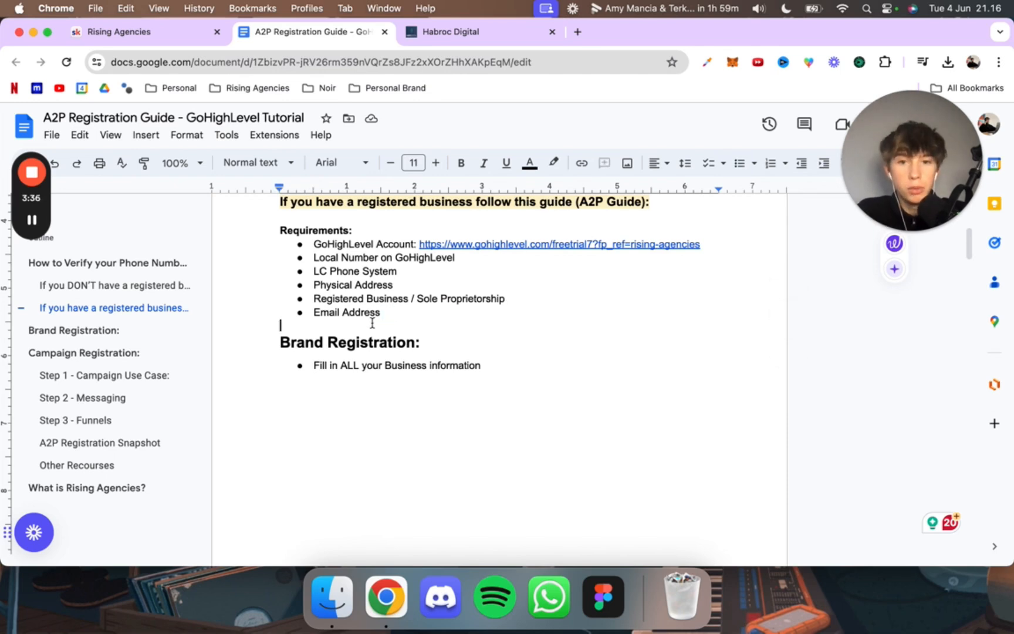
Step: Compare the guide's registered business requirement with the Toll-Free option for unregistered businesses, ending at the Brand Registration section
left_click_drag(505, 298, 313, 299)
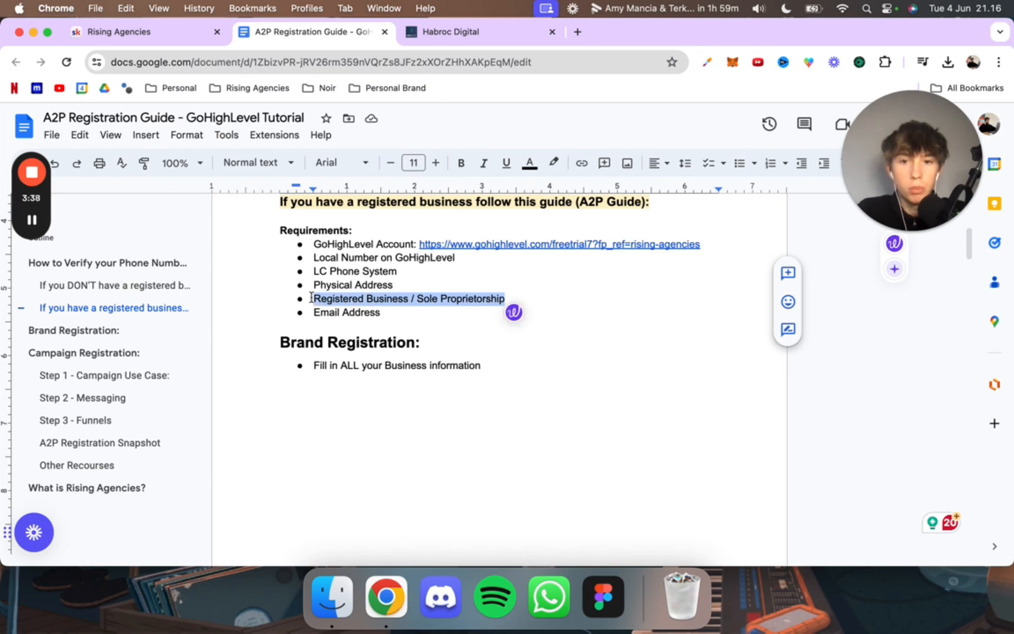
scroll(405, 314, "up", 2)
scroll(404, 314, "up", 1)
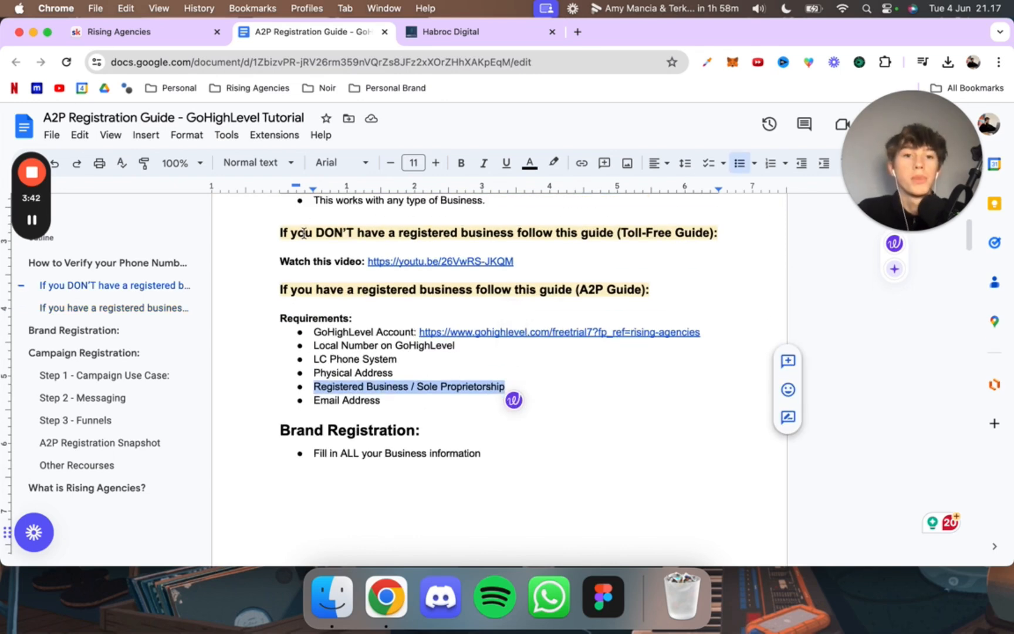
scroll(427, 296, "down", 5)
left_click(428, 302)
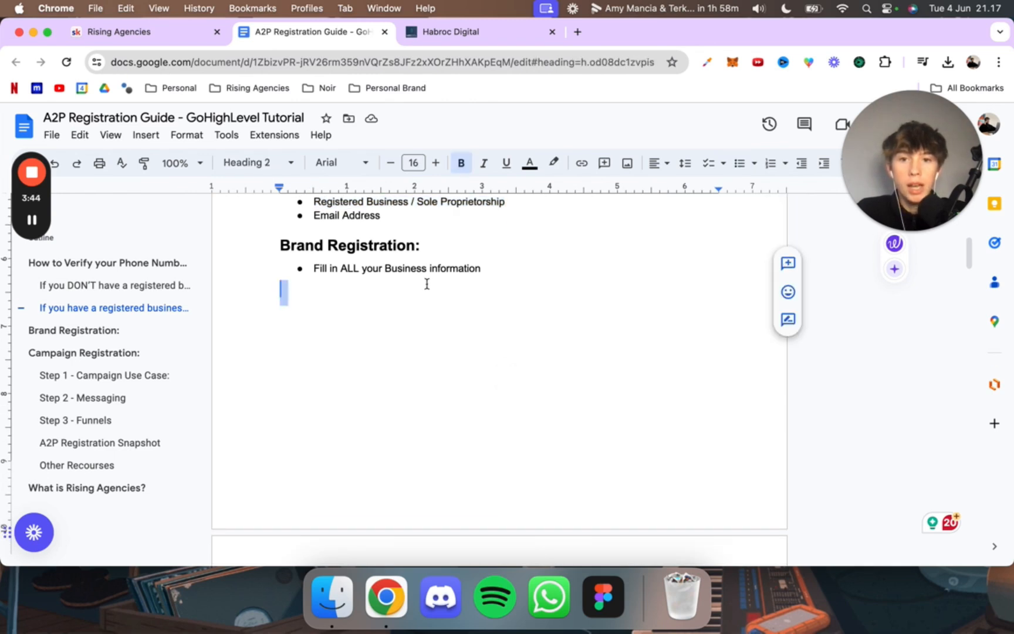
Step: Switch to GoHighLevel's phone system settings and start the A2P Messaging registration from the Trust Center
left_click(475, 41)
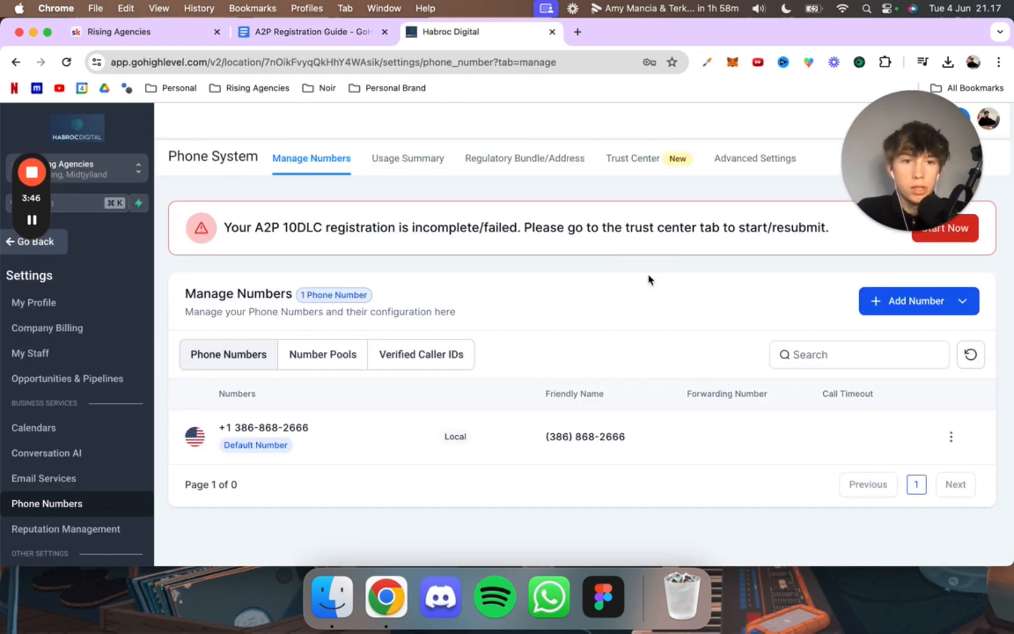
left_click_drag(238, 227, 670, 257)
left_click(625, 226)
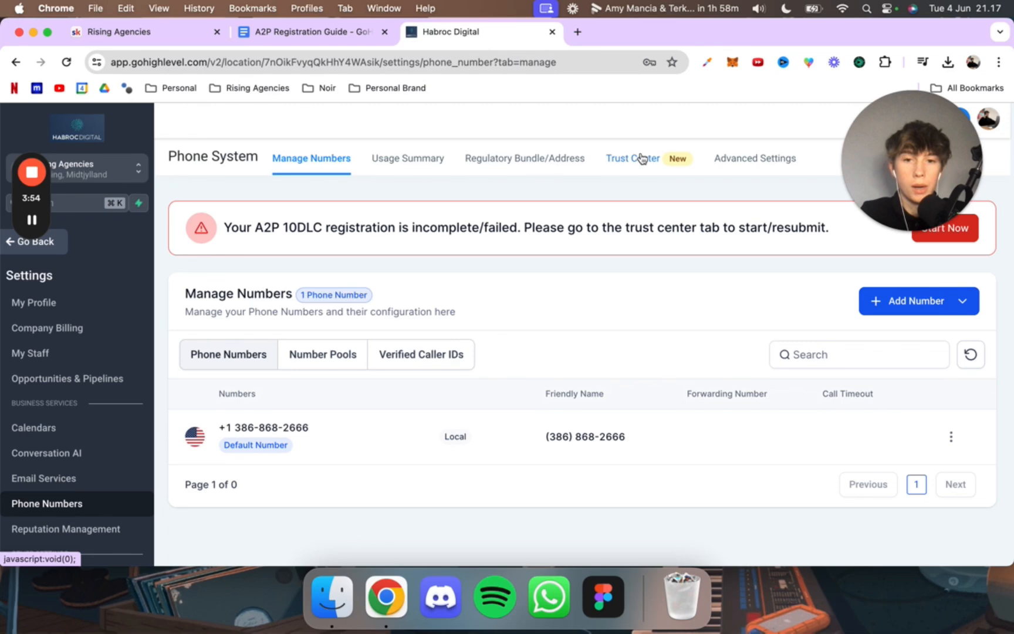
left_click(619, 169)
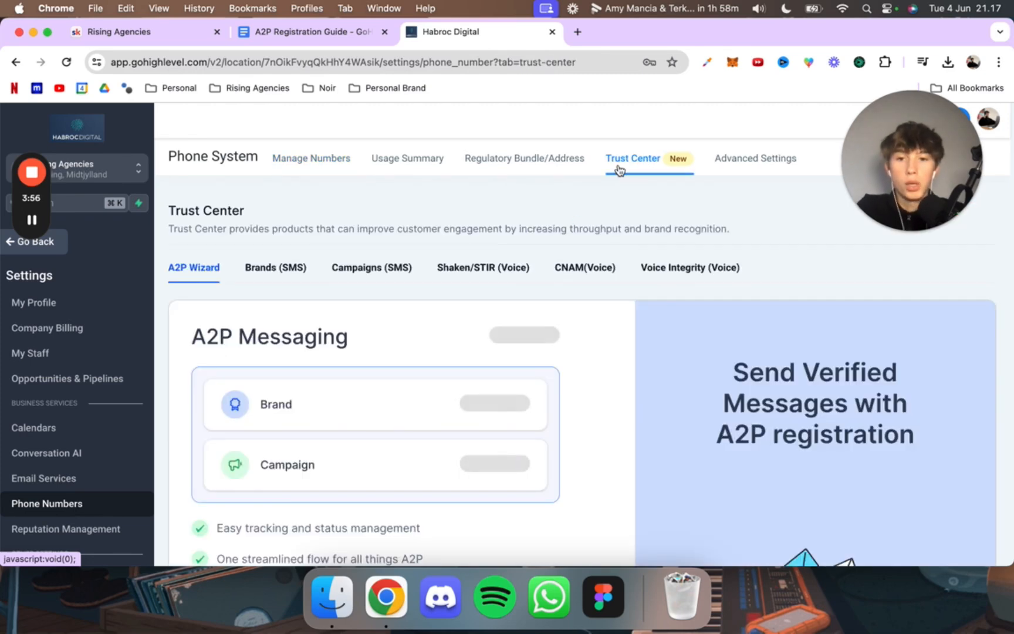
scroll(397, 230, "down", 7)
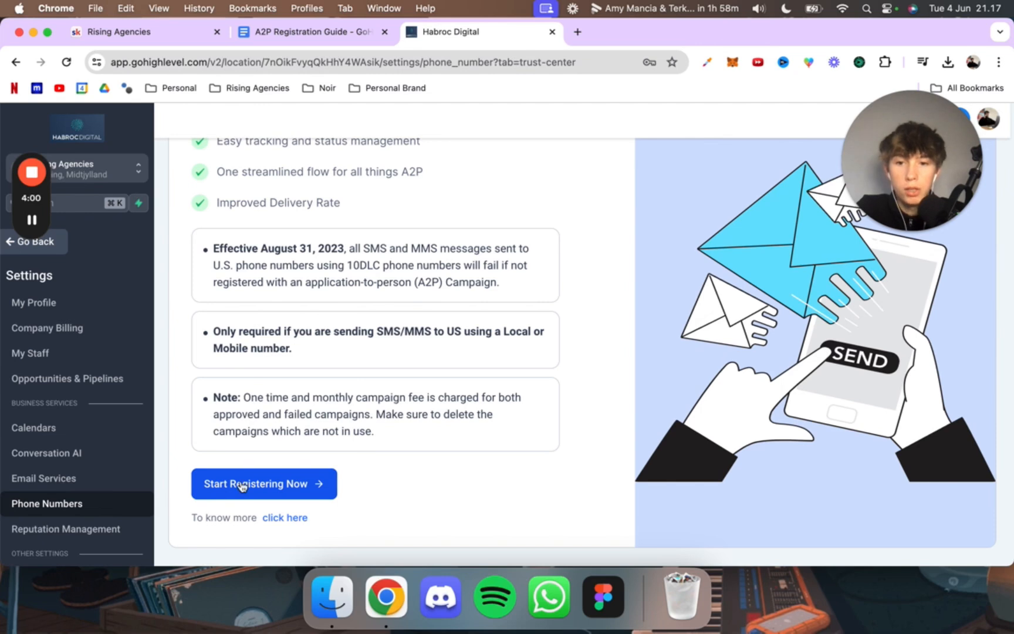
left_click(263, 485)
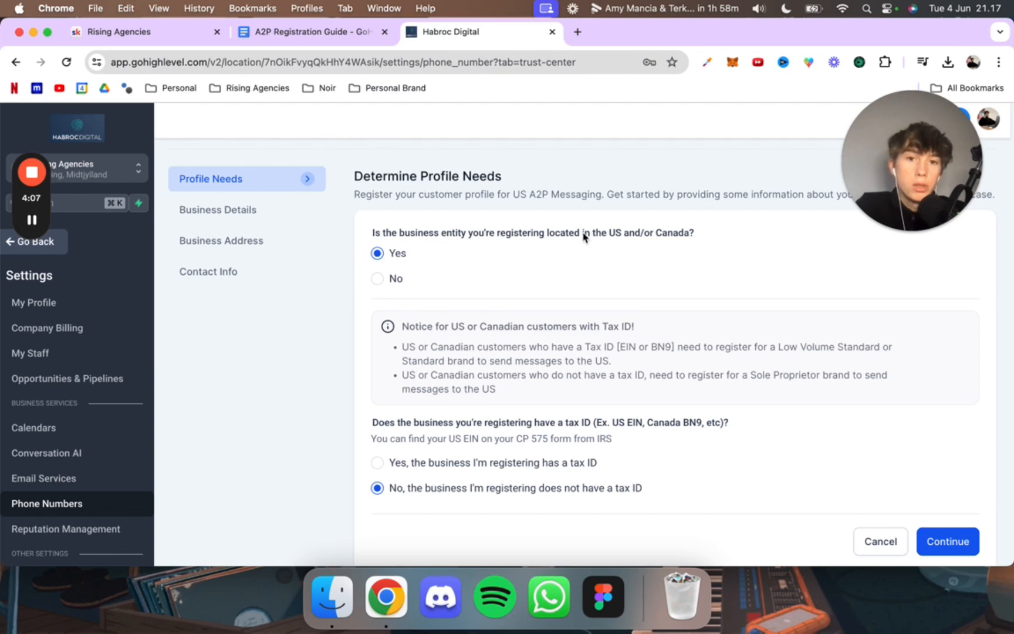
Step: Declare the business as located outside the US and Canada and having a tax ID, and continue to the business details
left_click(377, 279)
scroll(469, 323, "down", 2)
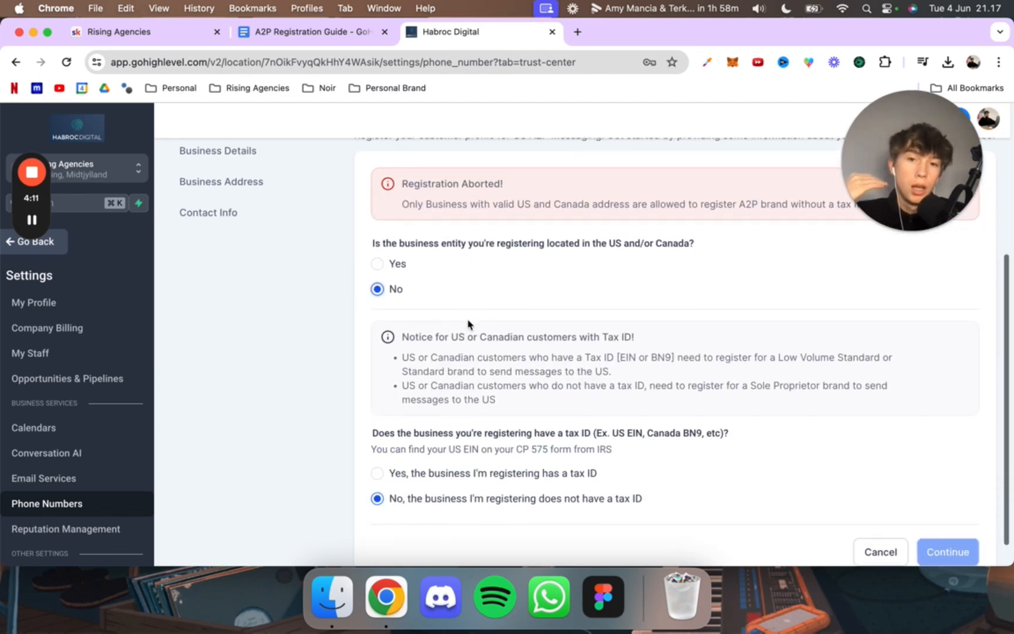
scroll(470, 325, "up", 1)
scroll(469, 325, "down", 1)
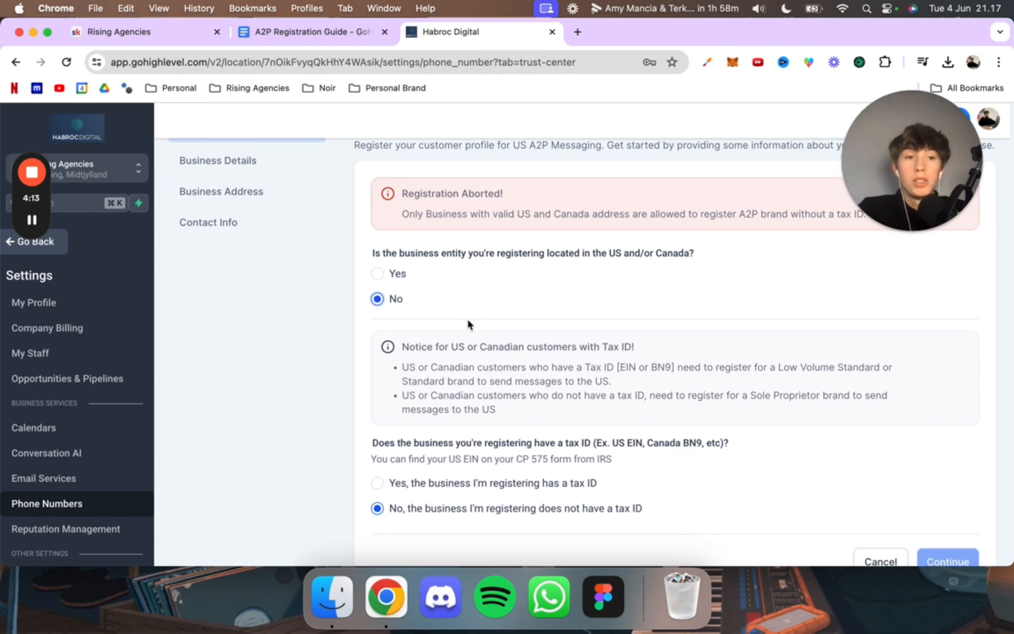
left_click(377, 273)
left_click(377, 257)
scroll(477, 340, "down", 2)
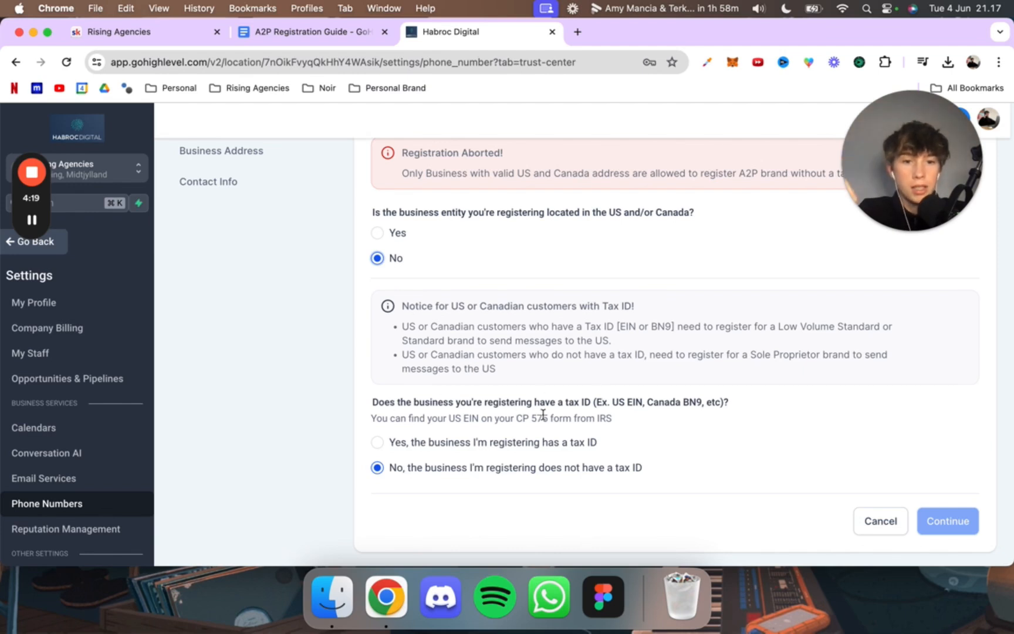
left_click(377, 442)
scroll(457, 443, "up", 1)
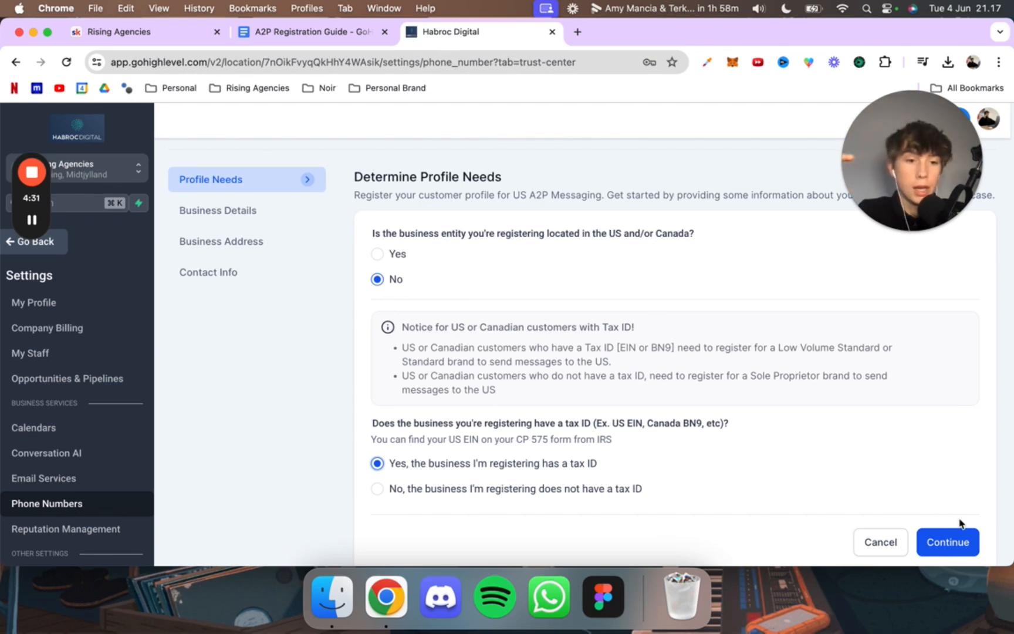
left_click(947, 539)
Step: Look over the Business Details form and check the Brand Registration instruction in the A2P guide
scroll(561, 309, "down", 1)
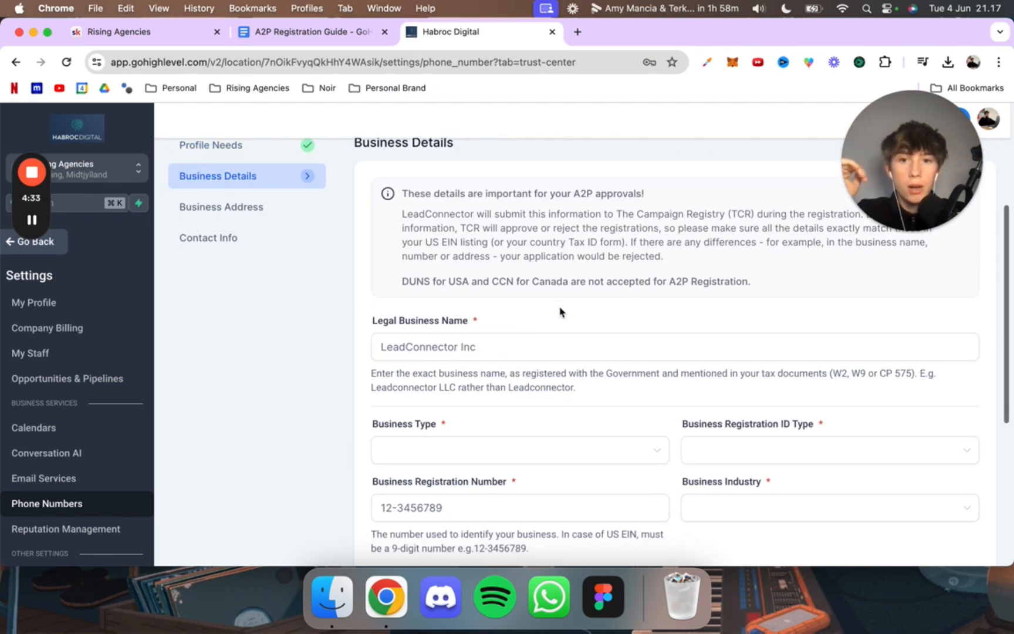
scroll(559, 310, "up", 1)
scroll(560, 306, "down", 3)
left_click(421, 294)
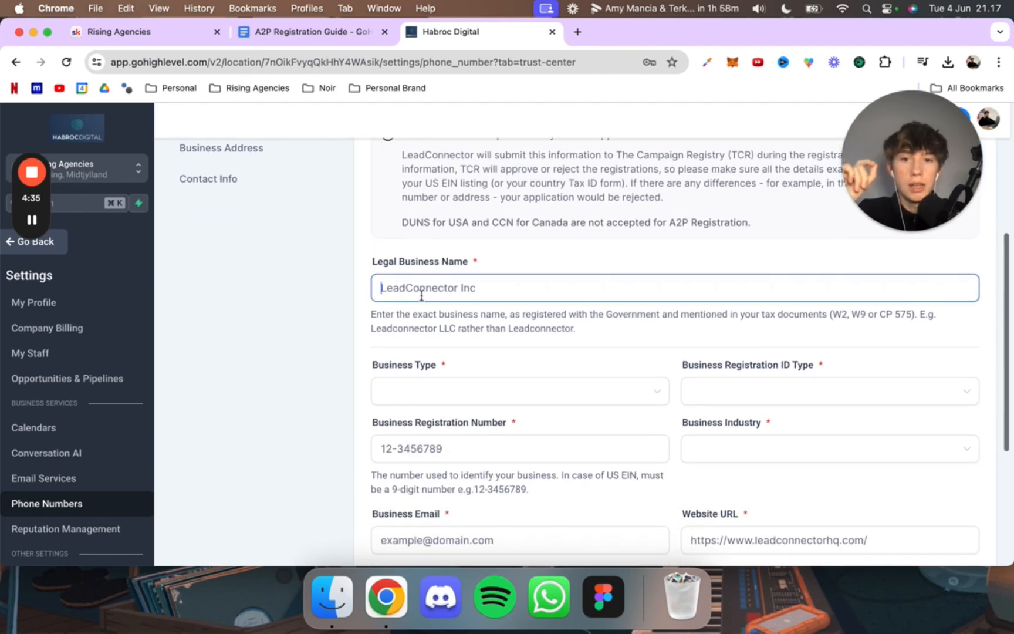
left_click(344, 35)
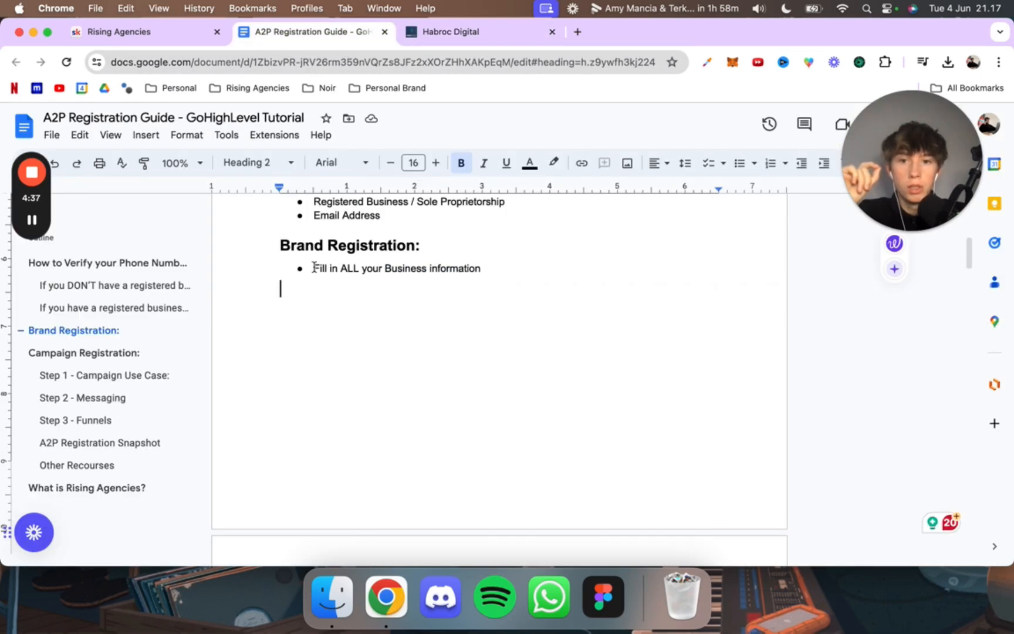
left_click_drag(315, 268, 491, 281)
left_click(496, 285)
left_click(540, 261)
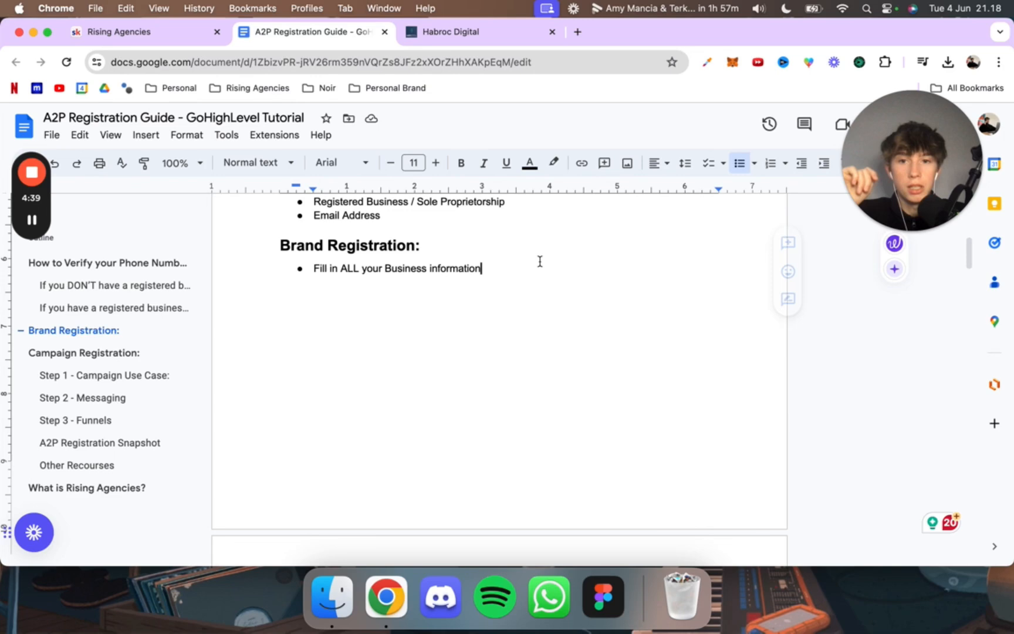
Step: Return to GoHighLevel's Business Details form and enter Habroc Digital LLC as the legal business name
left_click(448, 31)
scroll(477, 349, "up", 5)
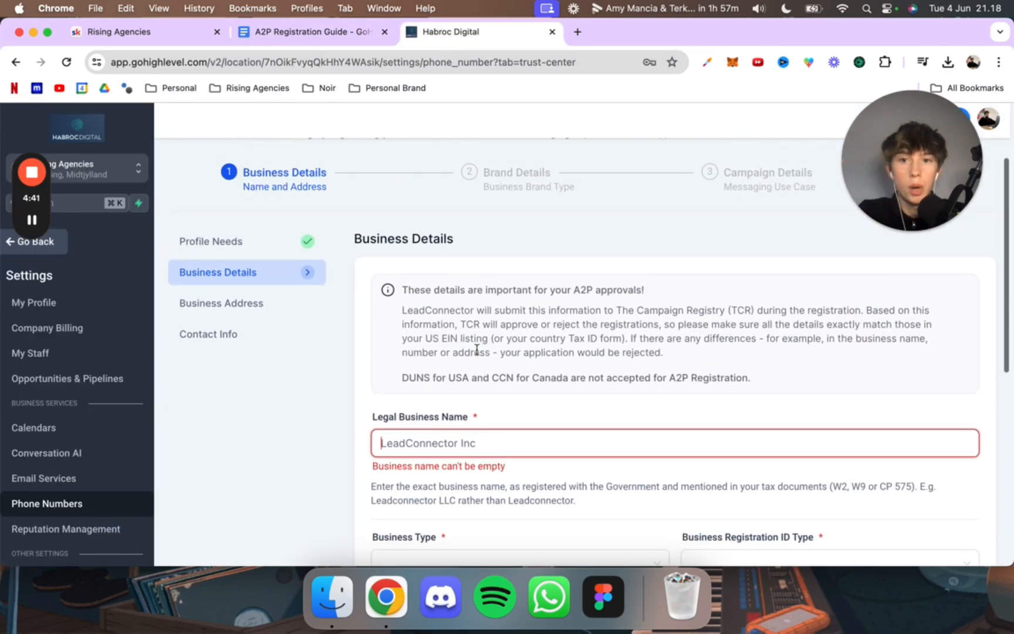
scroll(476, 349, "up", 2)
scroll(361, 280, "down", 4)
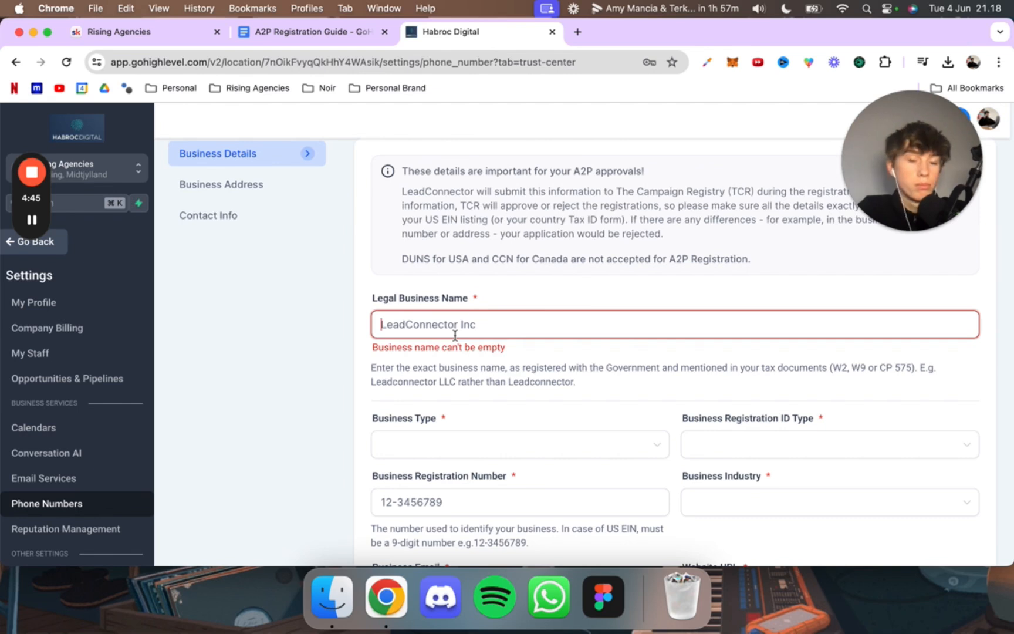
type("Habroc Digi")
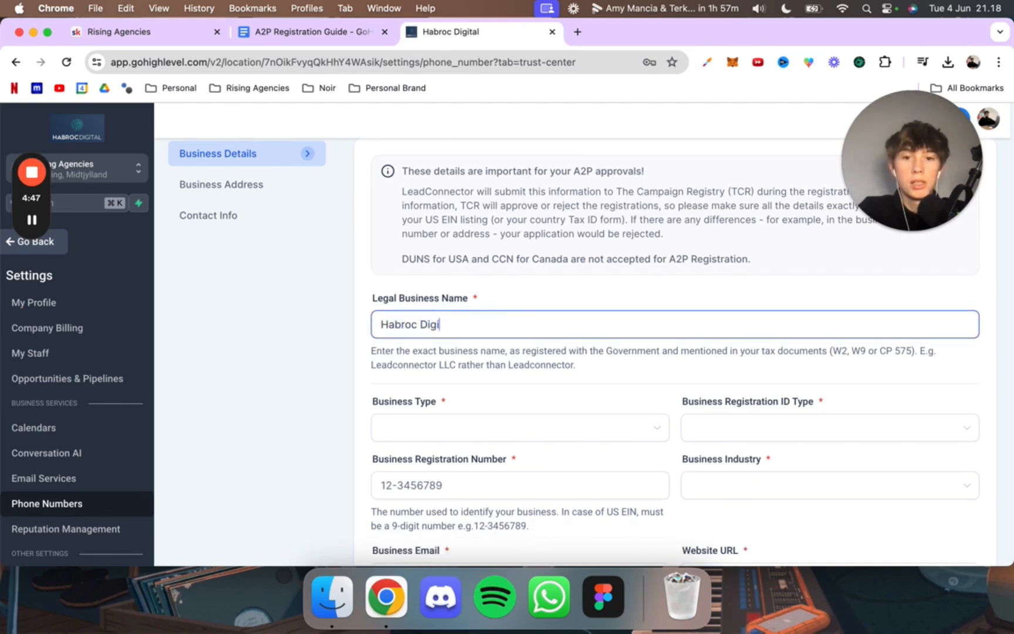
type("tal LLC")
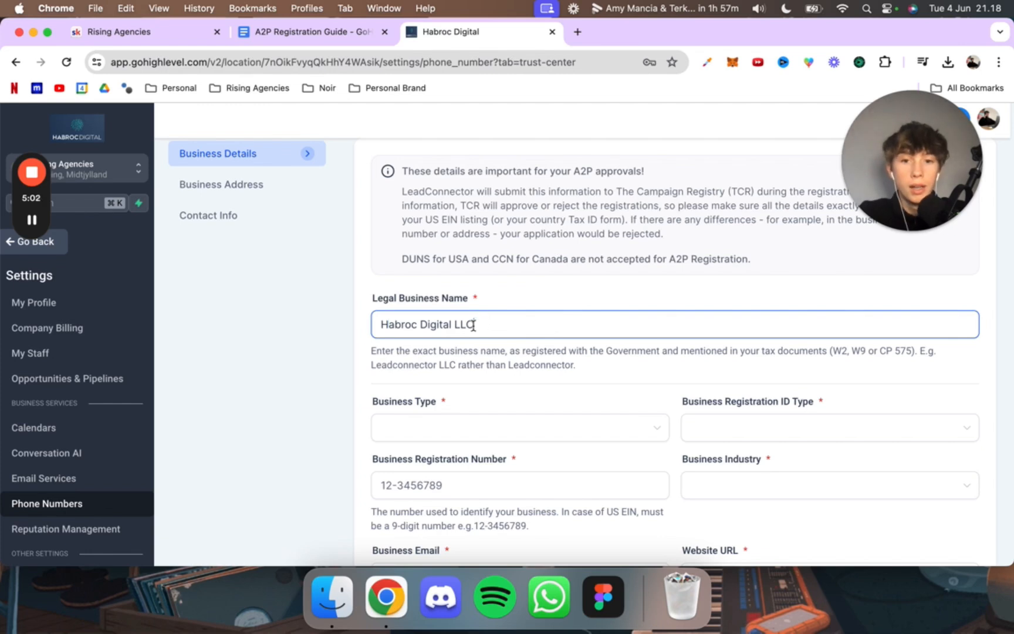
left_click_drag(473, 326, 453, 326)
left_click(452, 325)
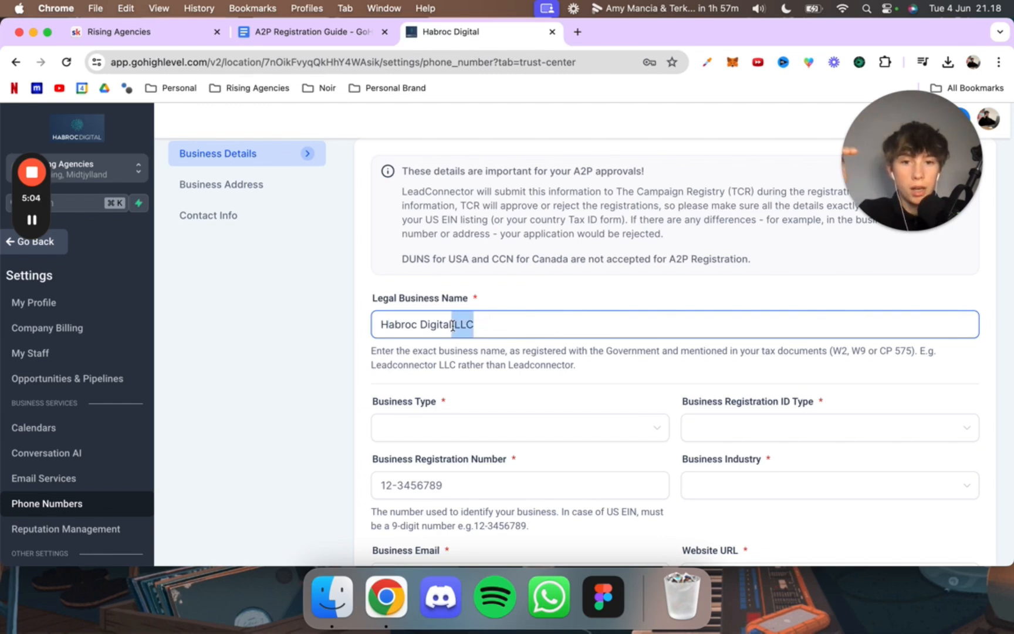
left_click(460, 326)
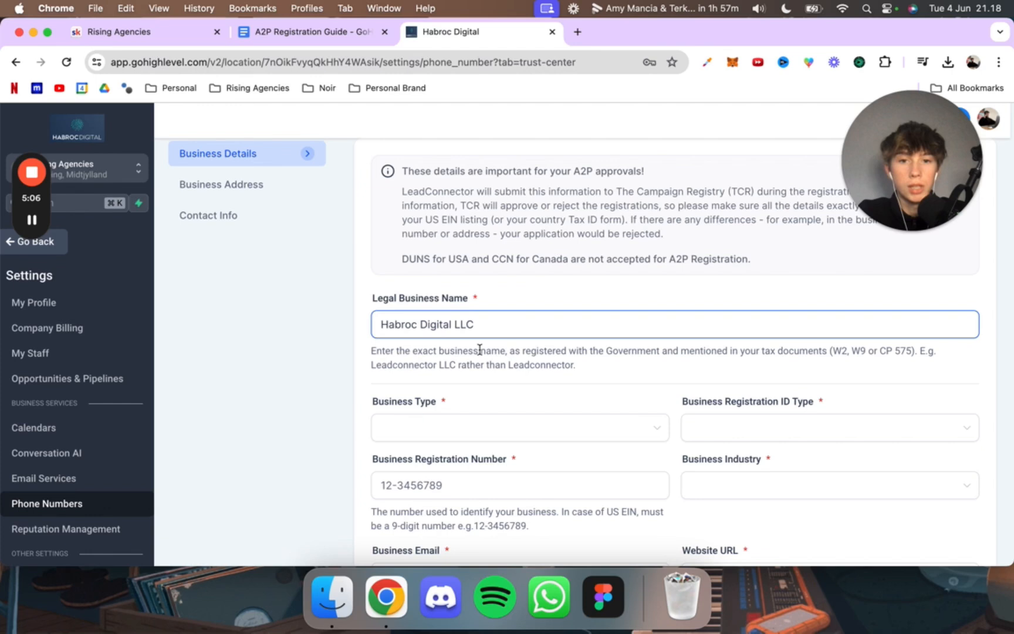
scroll(479, 350, "down", 3)
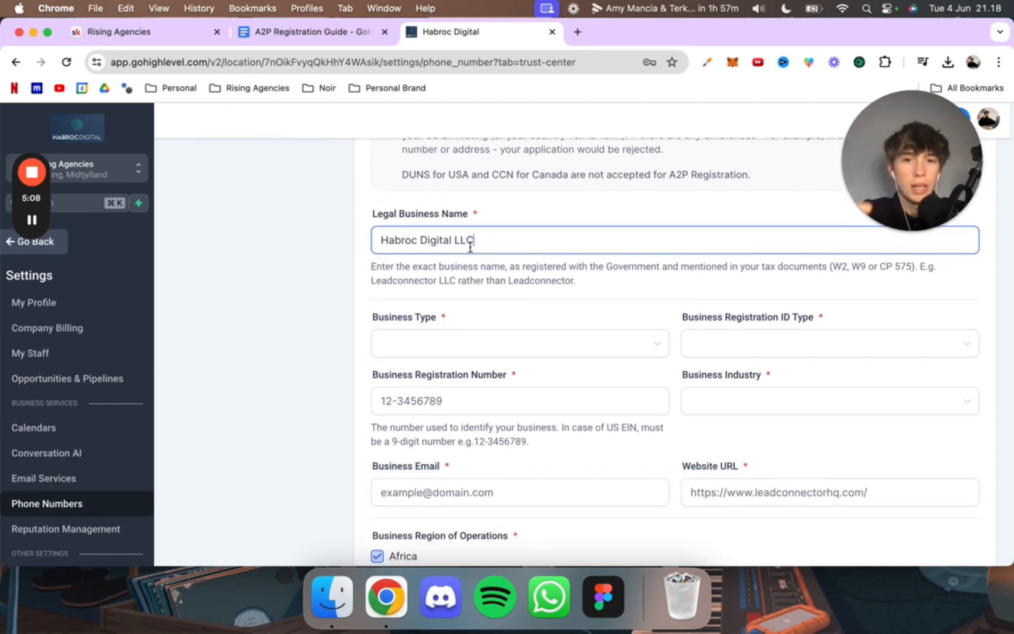
left_click_drag(473, 242, 439, 237)
left_click(454, 242)
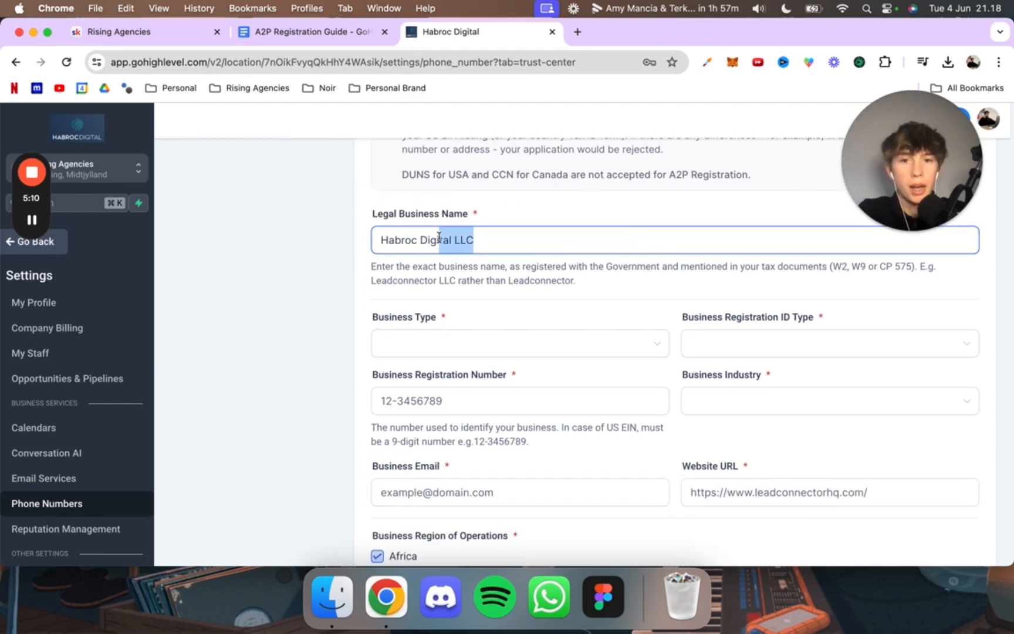
Step: Set the business type to Limited Liability Company Or Sole-Proprietorship
left_click(503, 280)
scroll(505, 322, "down", 2)
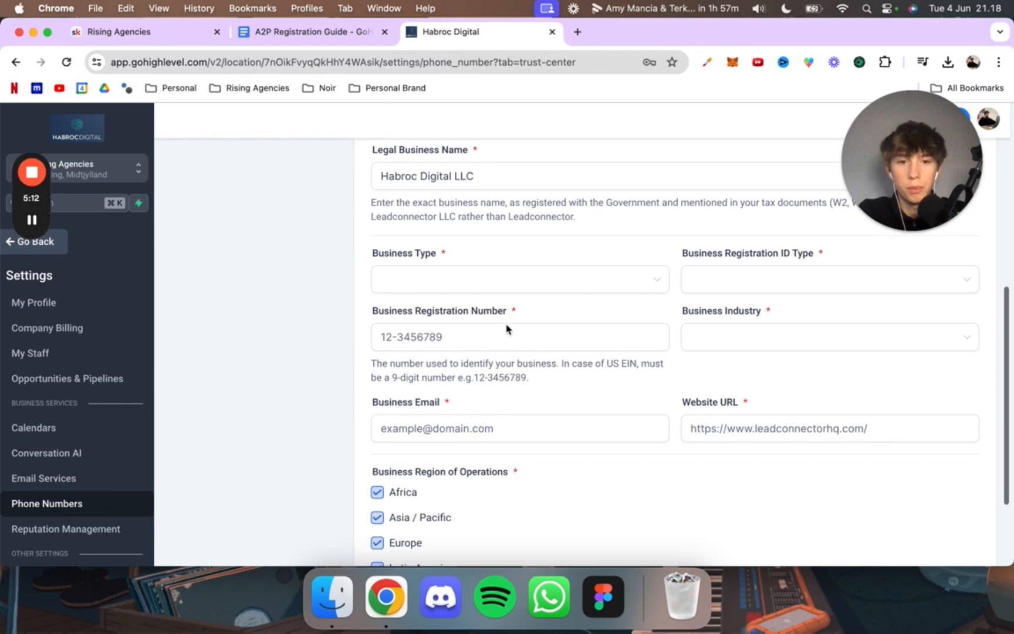
left_click(500, 277)
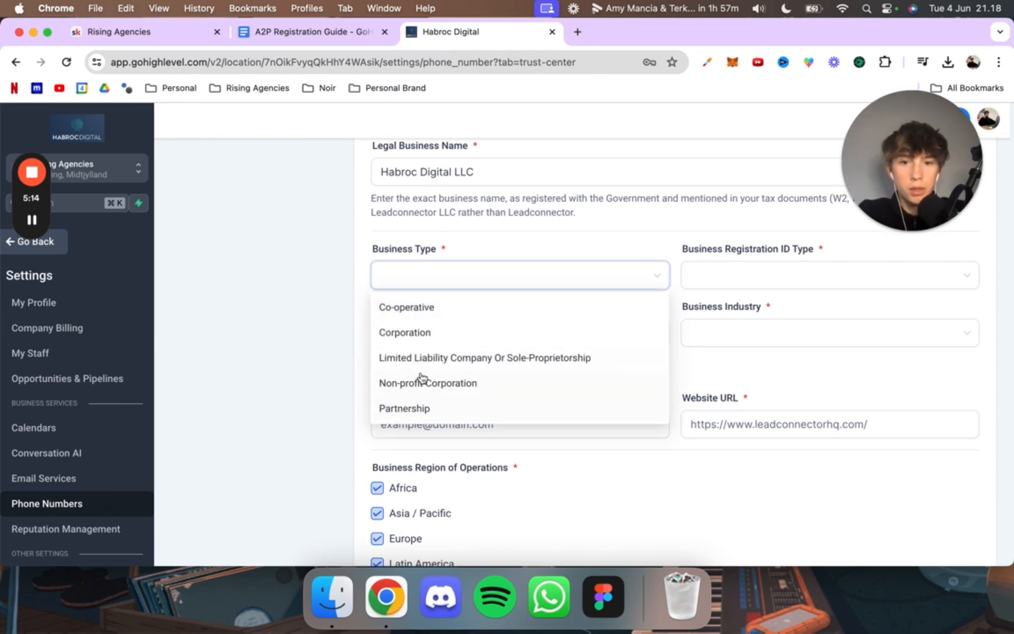
left_click(438, 359)
scroll(579, 280, "up", 1)
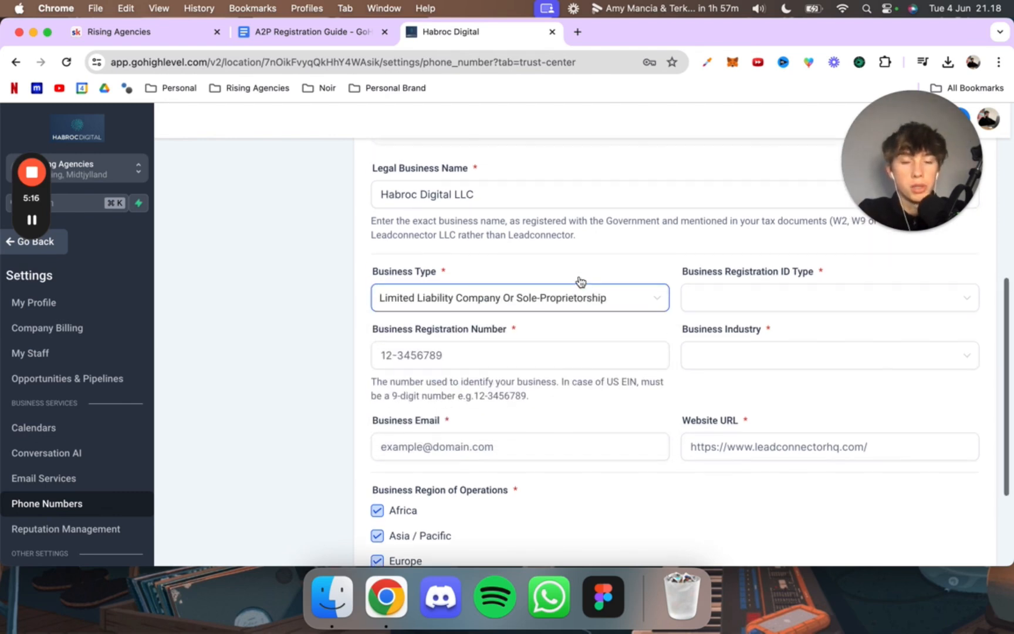
Step: Set the business registration ID type to Other
left_click(715, 314)
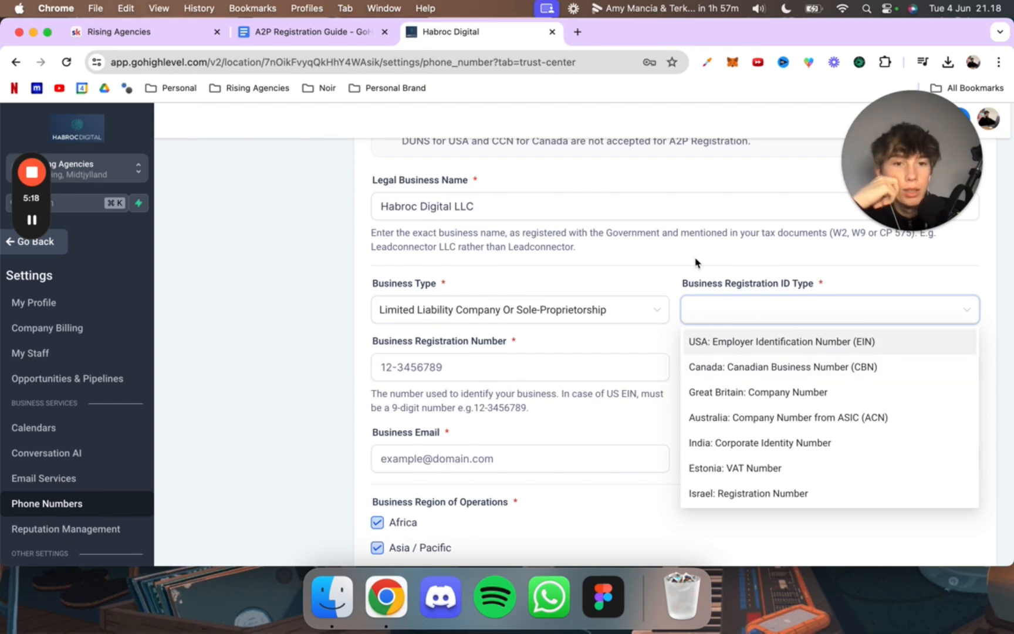
scroll(708, 443, "down", 2)
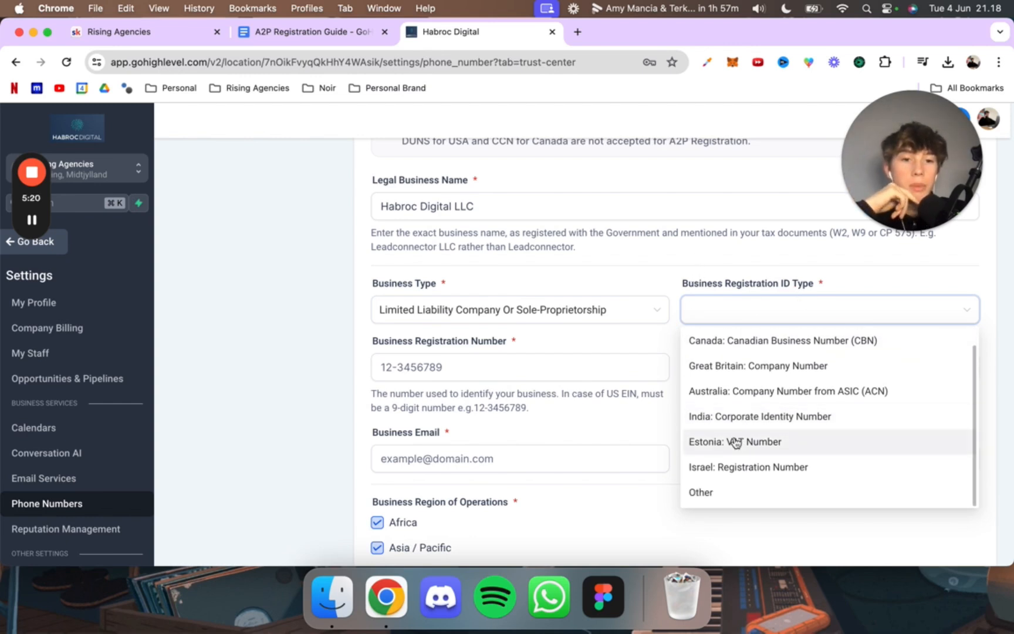
left_click(710, 493)
left_click(745, 309)
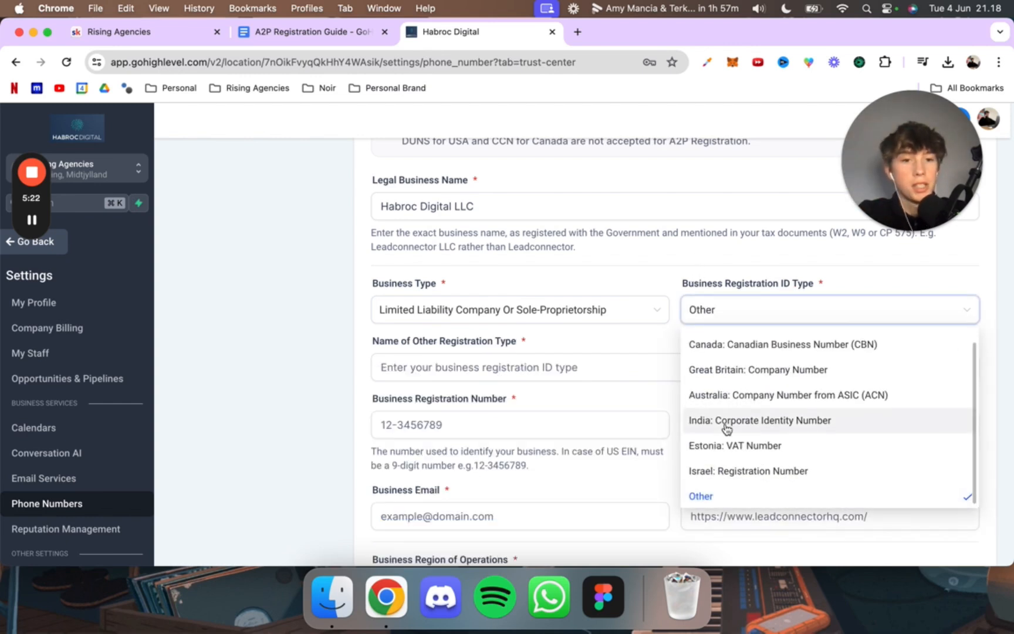
scroll(729, 399, "up", 1)
scroll(726, 488, "down", 1)
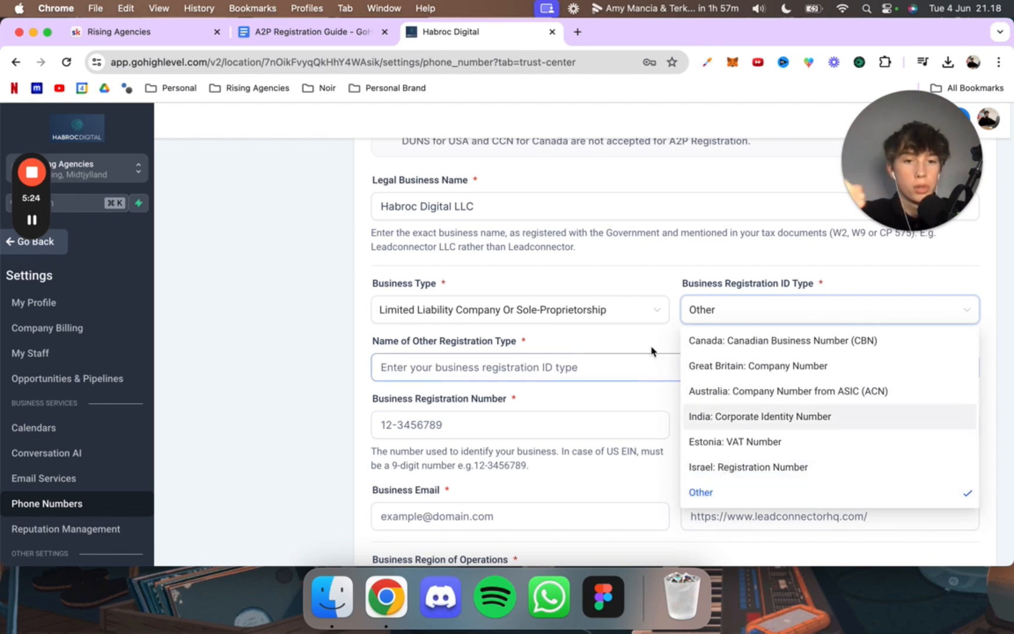
left_click(603, 362)
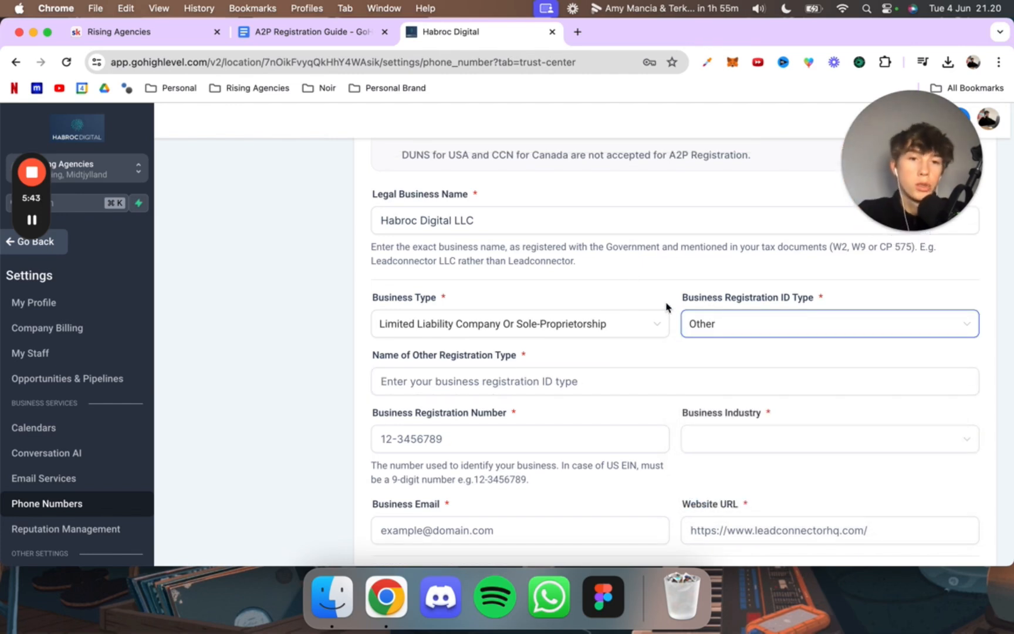
Step: Enter CVR-Nummer as the name of the other registration type
left_click(480, 380)
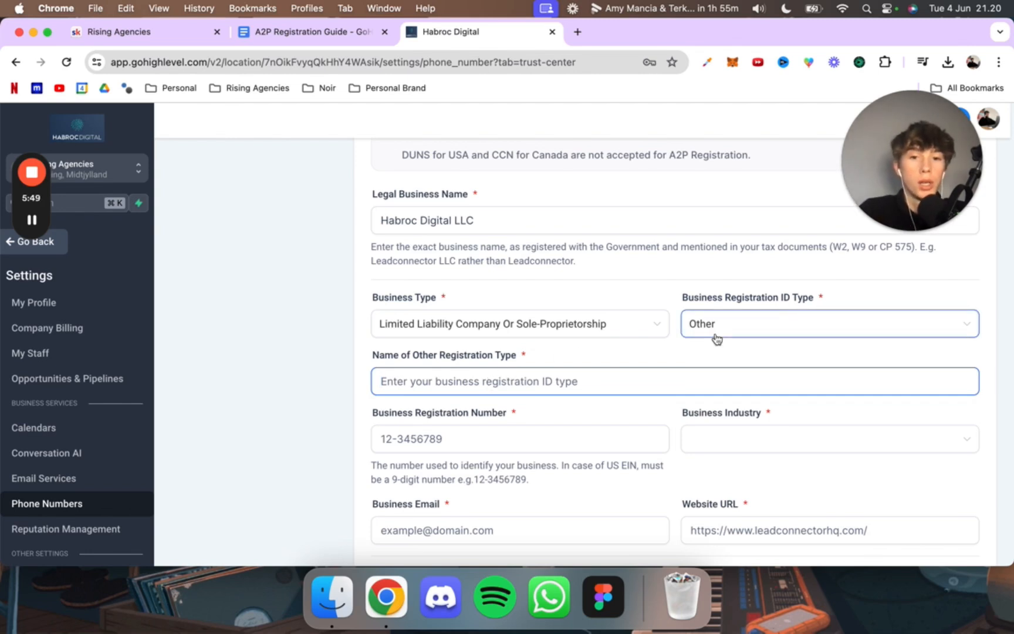
type("CV")
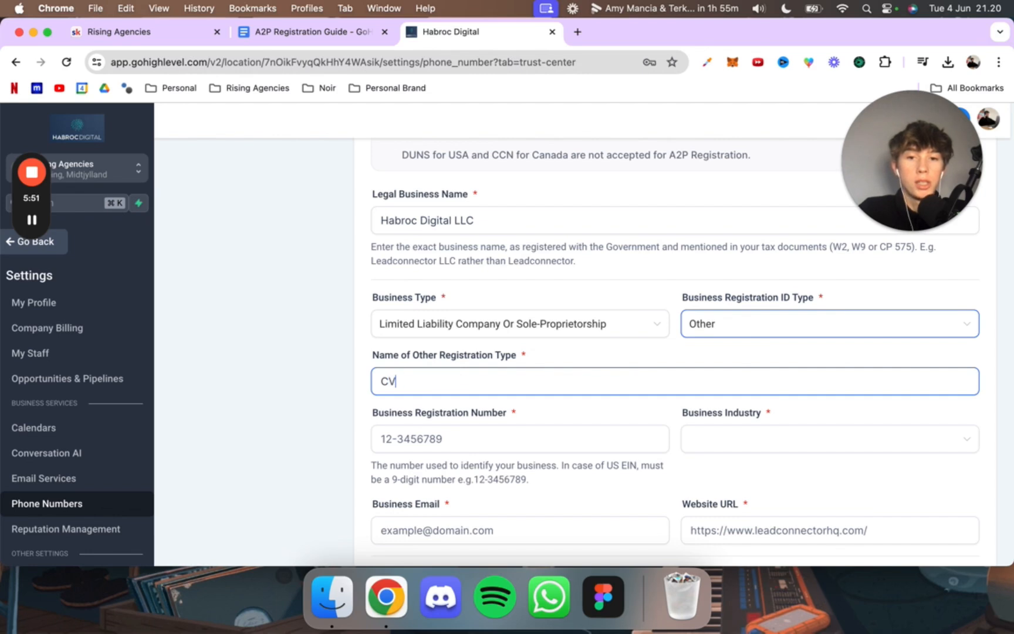
type("R-Nummer")
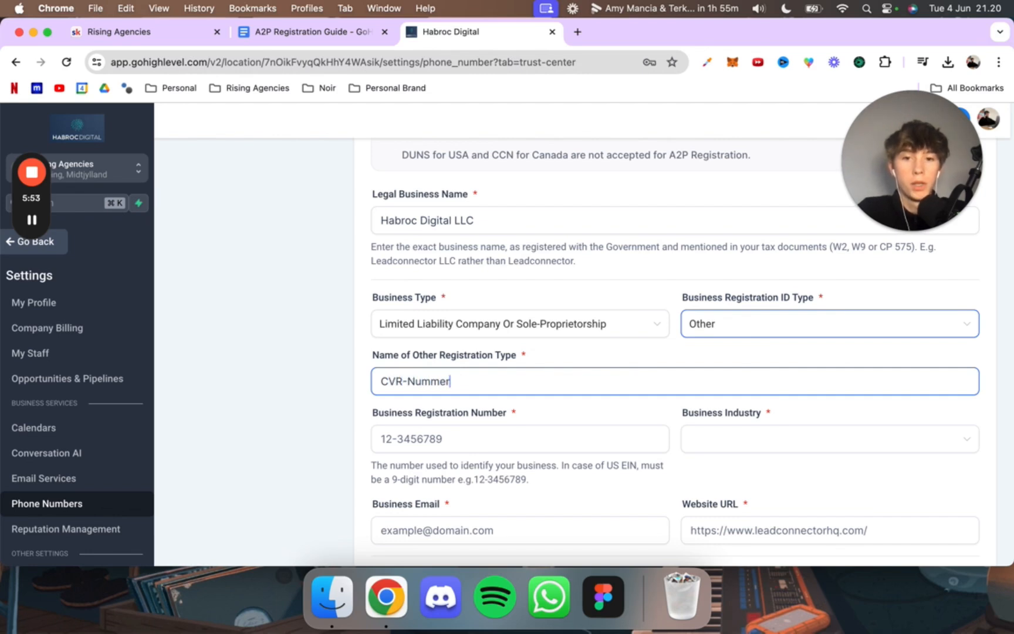
left_click(564, 412)
scroll(562, 411, "down", 1)
scroll(563, 412, "down", 1)
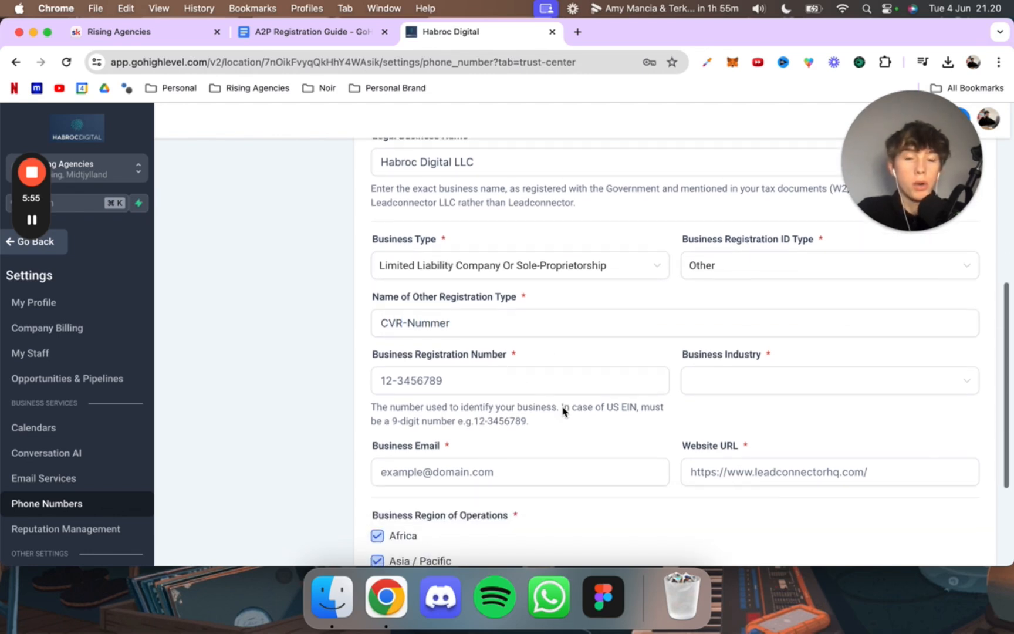
scroll(563, 410, "up", 1)
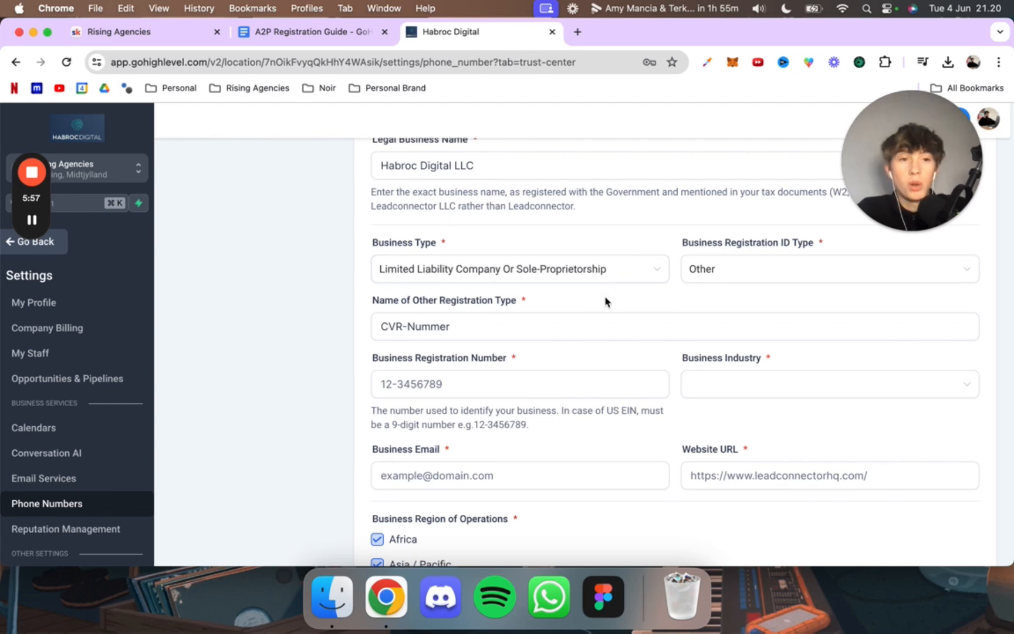
Step: Check the available registration ID types, keep Other, and enter the company's business registration number
left_click(720, 280)
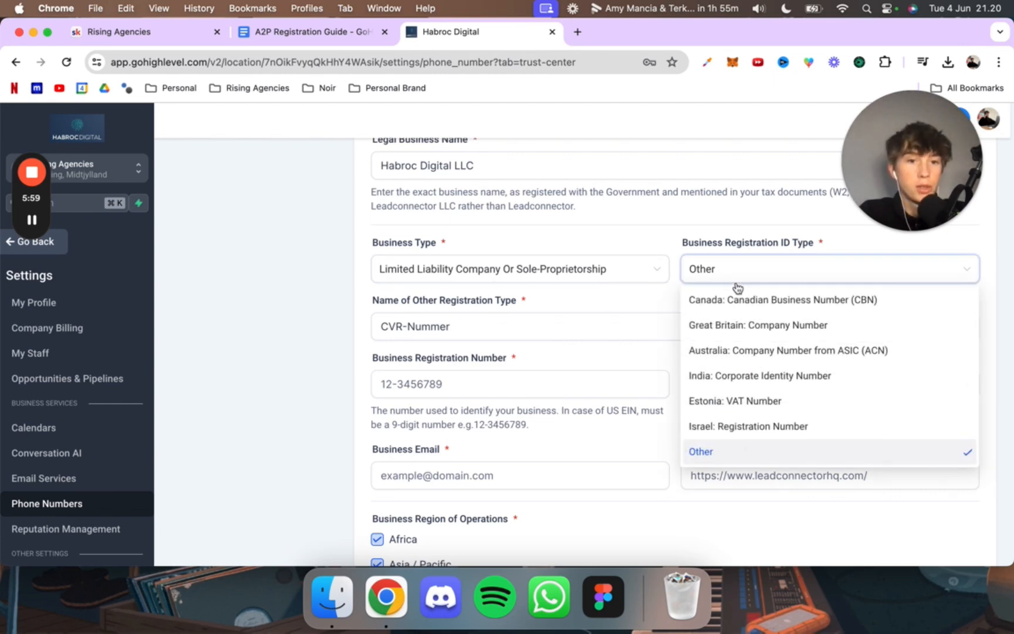
scroll(737, 404, "up", 1)
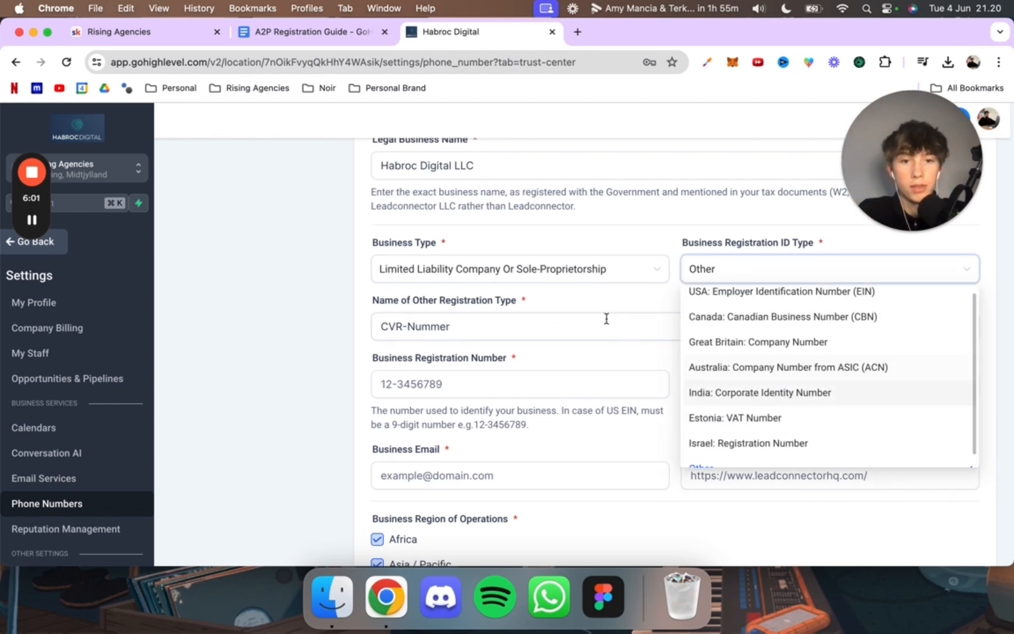
left_click(600, 372)
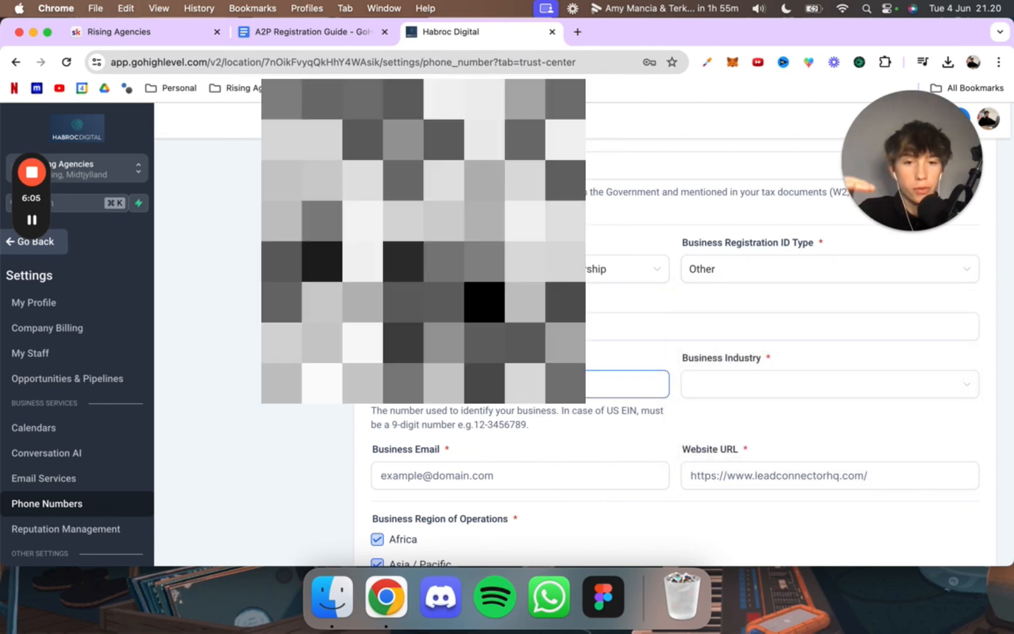
left_click(486, 419)
scroll(490, 420, "down", 1)
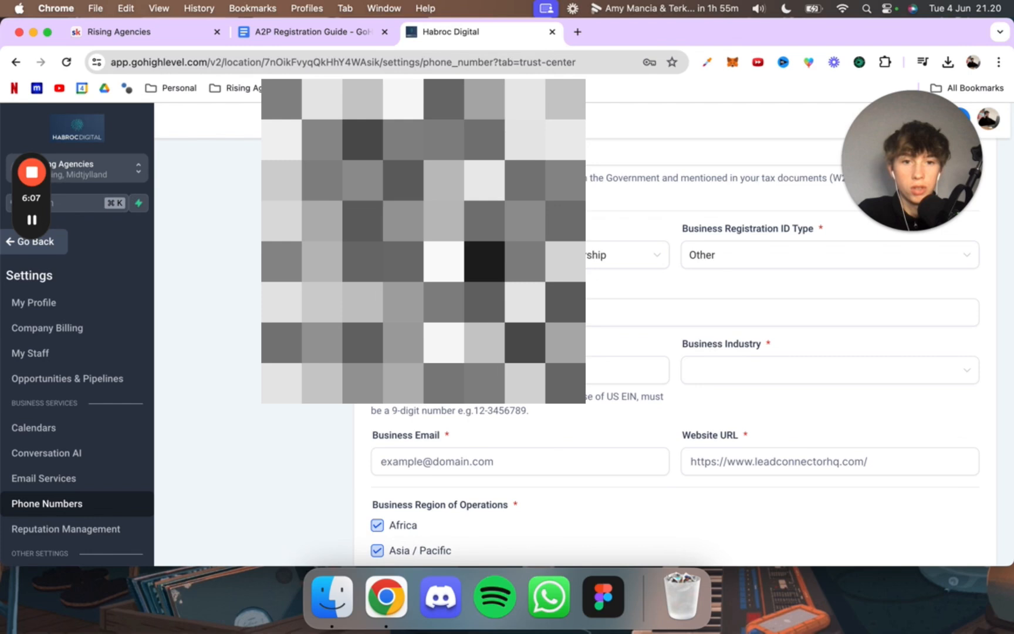
scroll(610, 375, "up", 1)
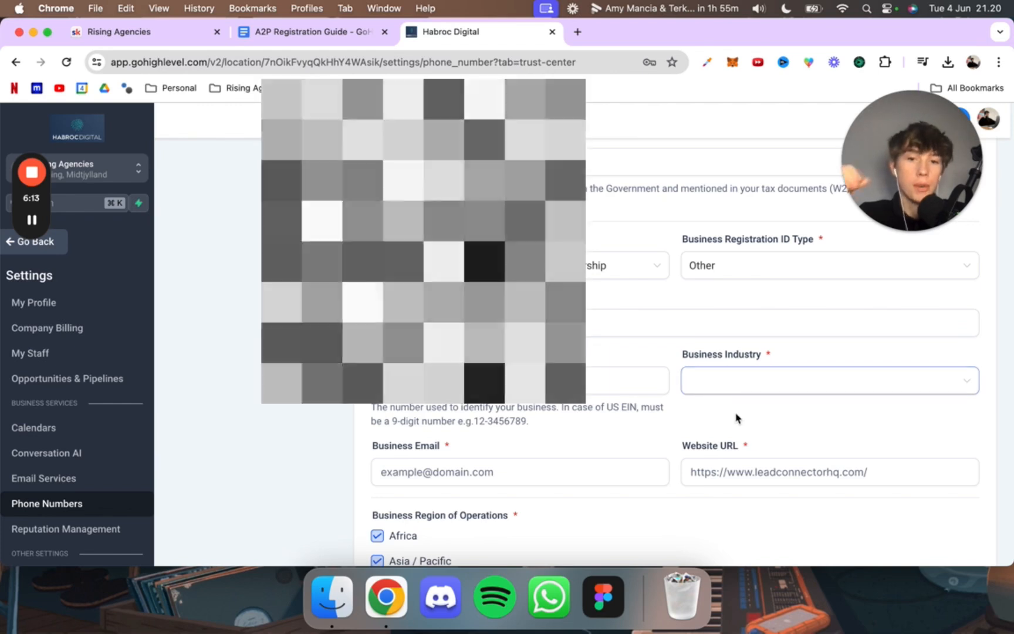
Step: Set the business industry to Media
left_click(732, 385)
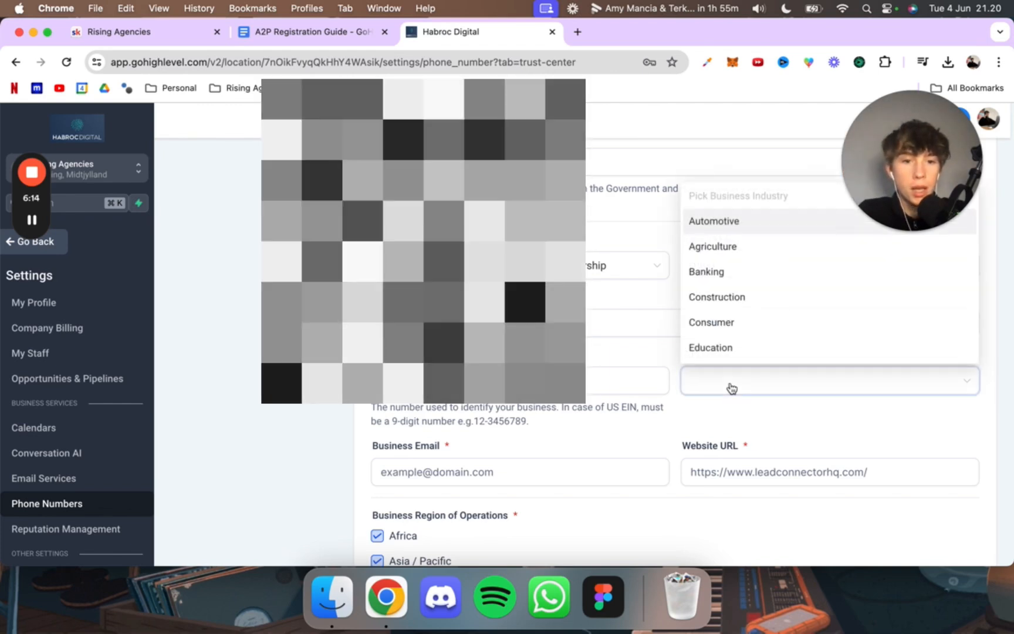
scroll(743, 279, "down", 5)
scroll(742, 280, "down", 3)
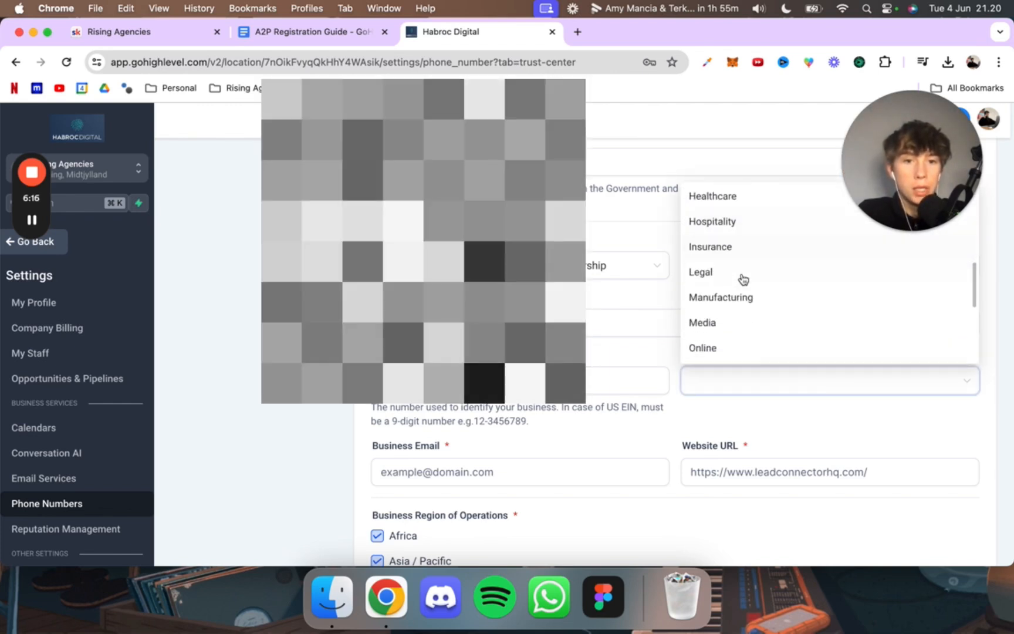
left_click(725, 290)
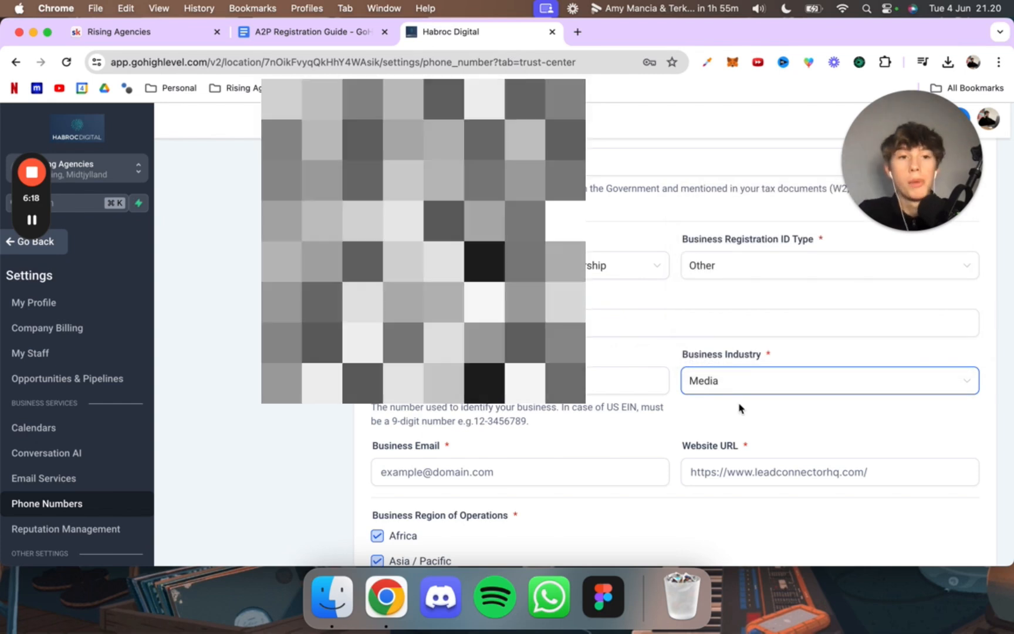
Step: Fill in the business email with an address on the company's own domain
scroll(697, 403, "down", 3)
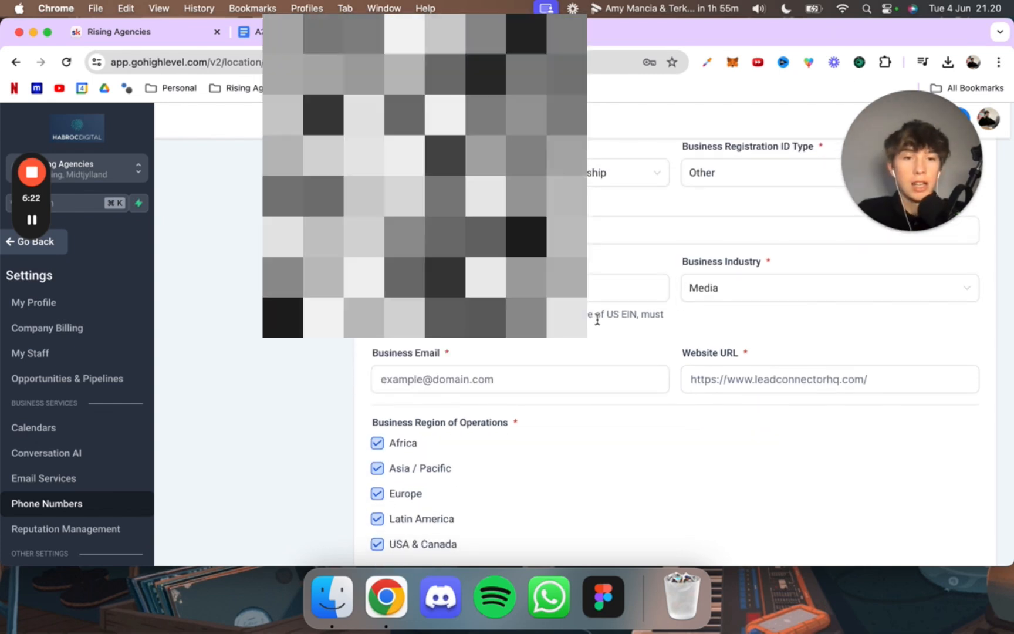
left_click(514, 379)
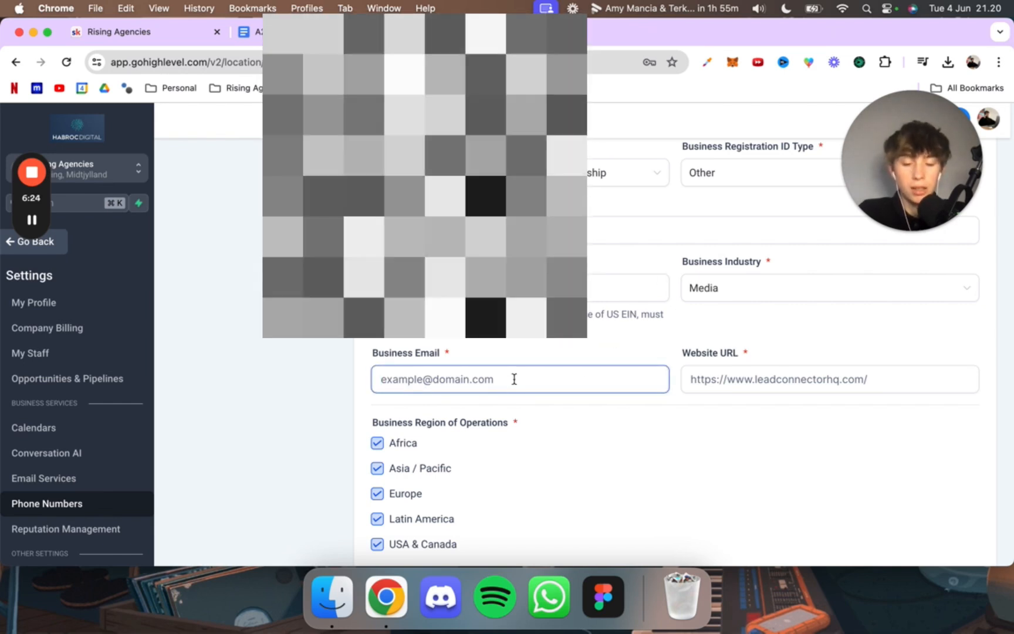
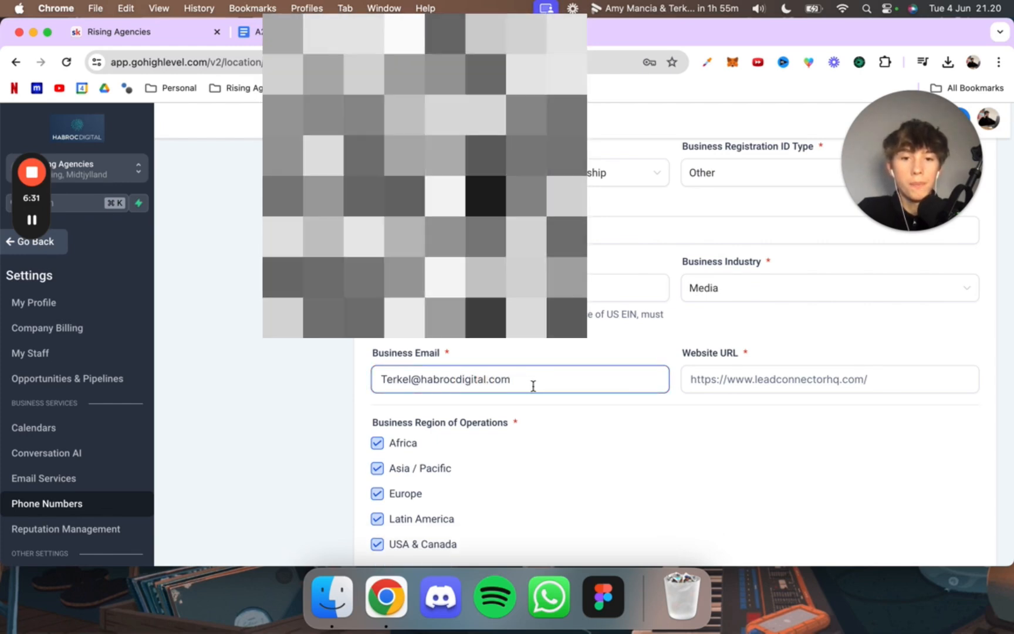
Step: Examine the entered business email, focusing on its company domain part
left_click_drag(520, 387, 360, 387)
left_click(360, 387)
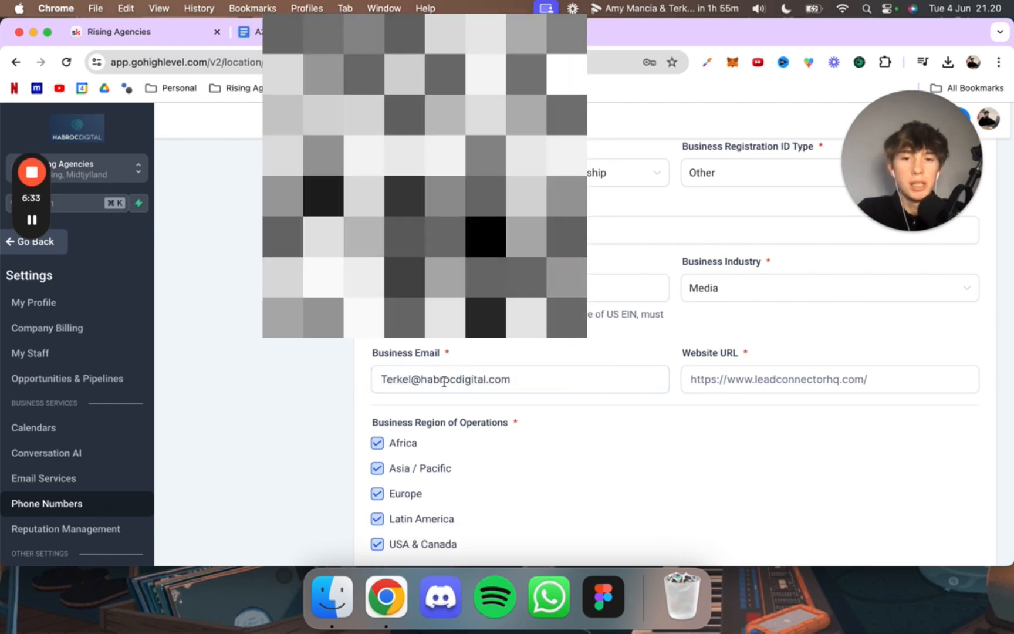
left_click_drag(517, 382, 393, 382)
left_click(393, 382)
left_click_drag(514, 382, 414, 382)
left_click(454, 383)
left_click_drag(518, 379, 374, 383)
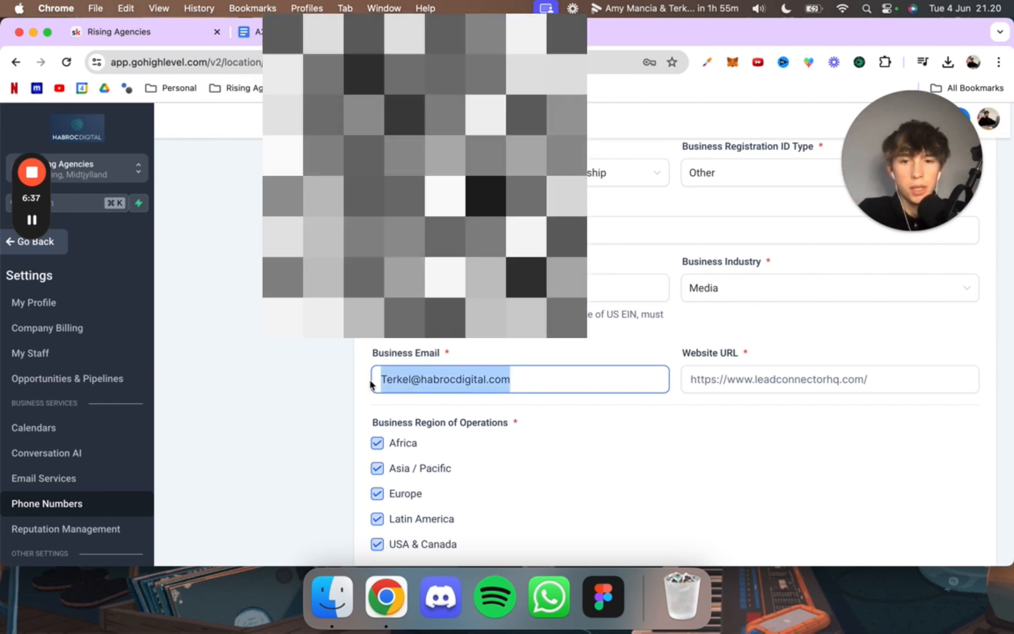
left_click(385, 382)
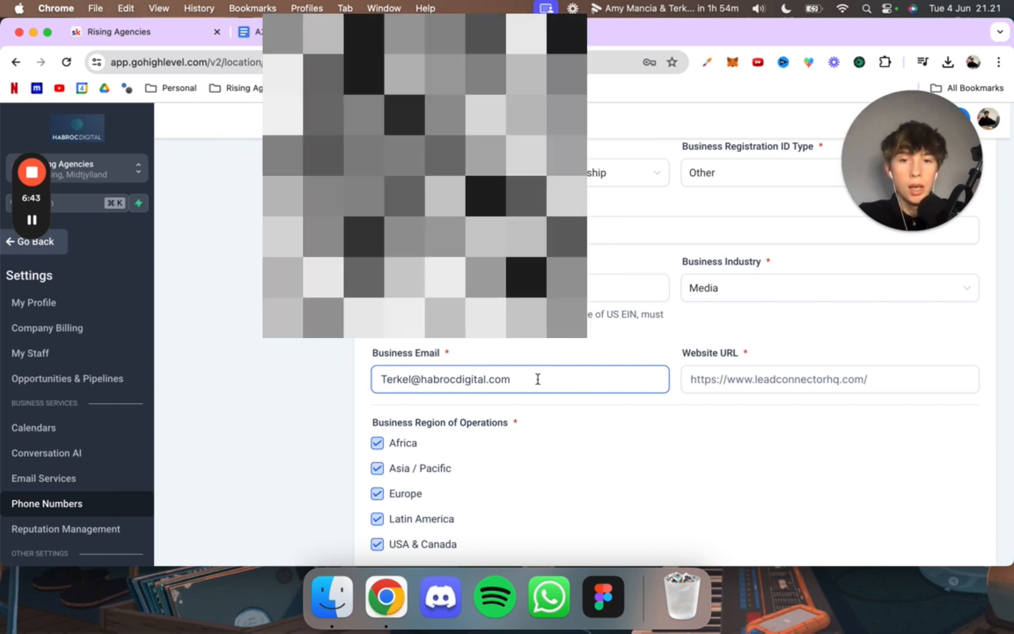
left_click_drag(510, 383, 438, 384)
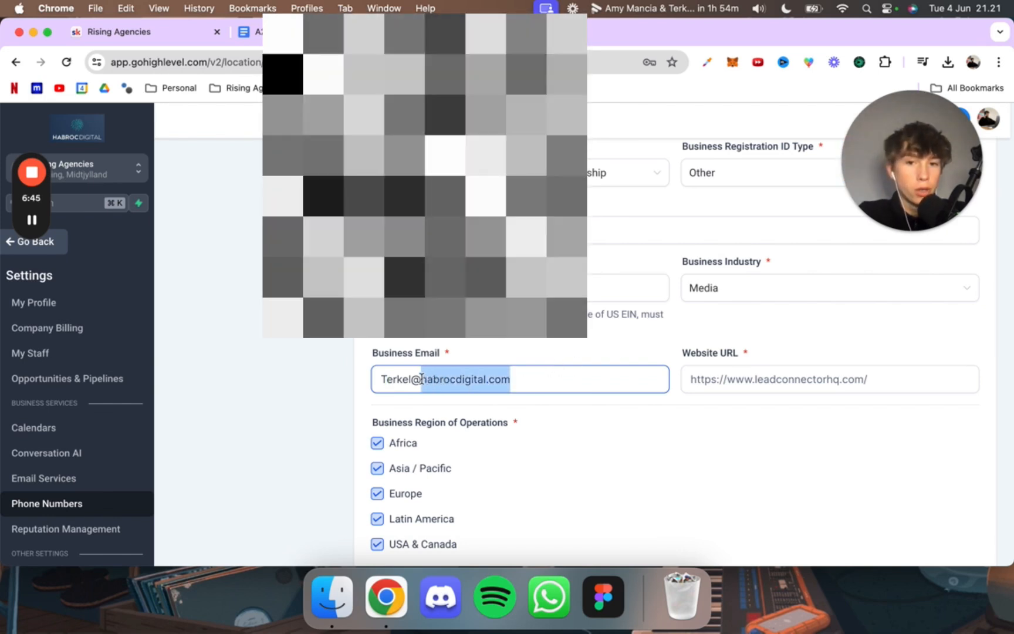
left_click(421, 379)
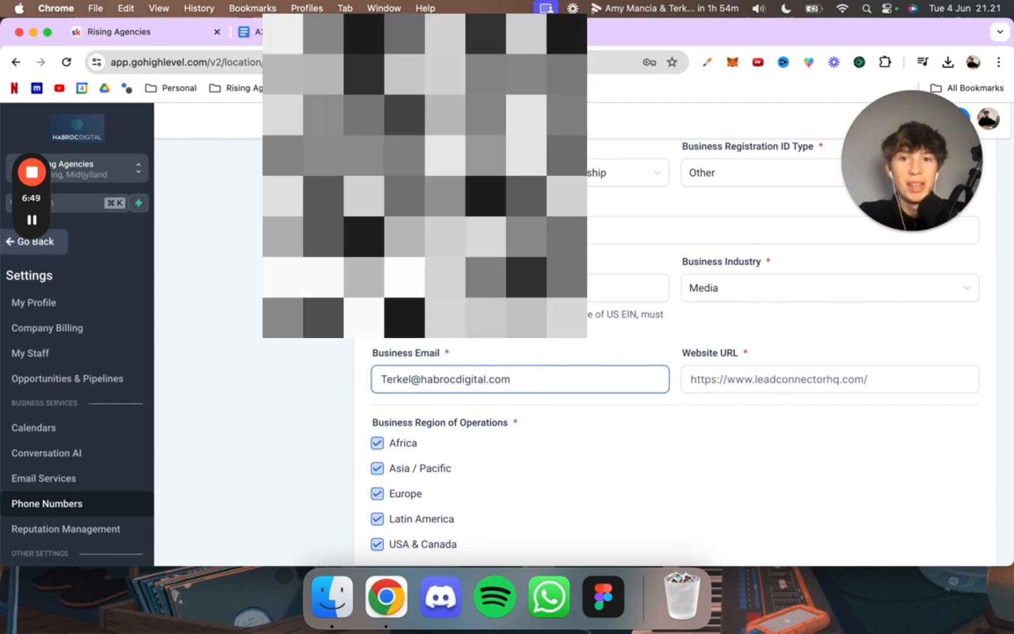
Step: Find the Setting up your Domain resource under Other Recourses in the A2P Registration Guide document
left_click(312, 32)
scroll(395, 251, "down", 20)
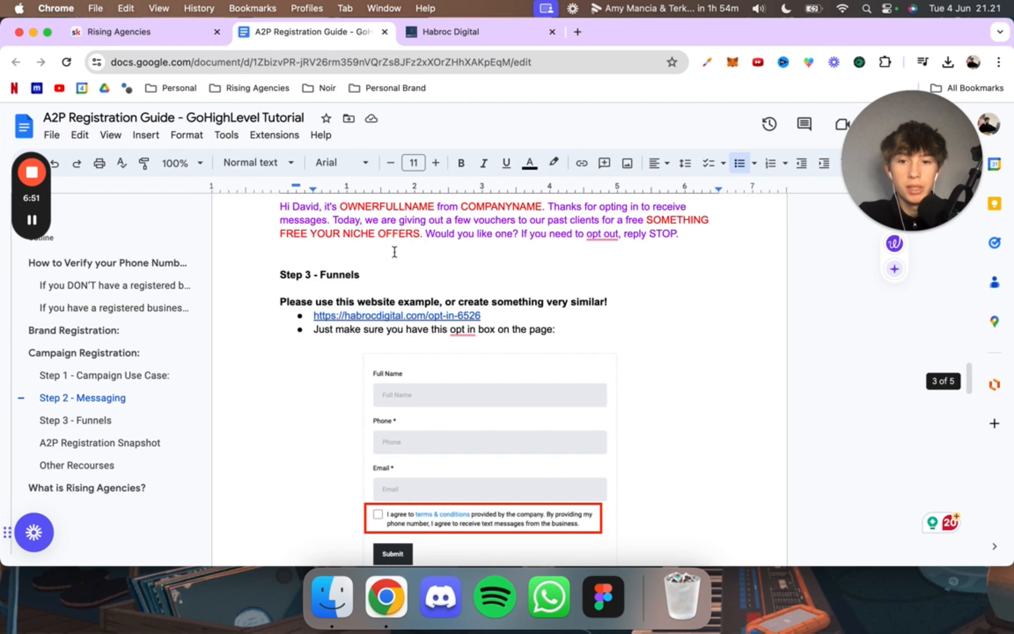
scroll(394, 252, "down", 20)
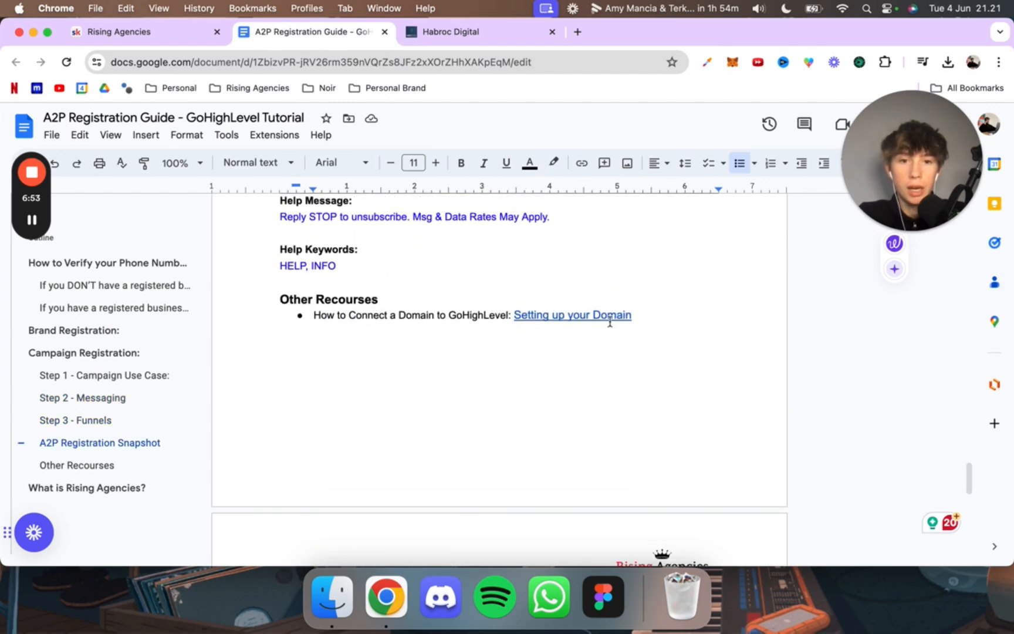
left_click_drag(654, 316, 498, 316)
left_click(498, 315)
Step: Return to the GoHighLevel business details form and enter habrocdigital.com as the website URL
left_click(503, 32)
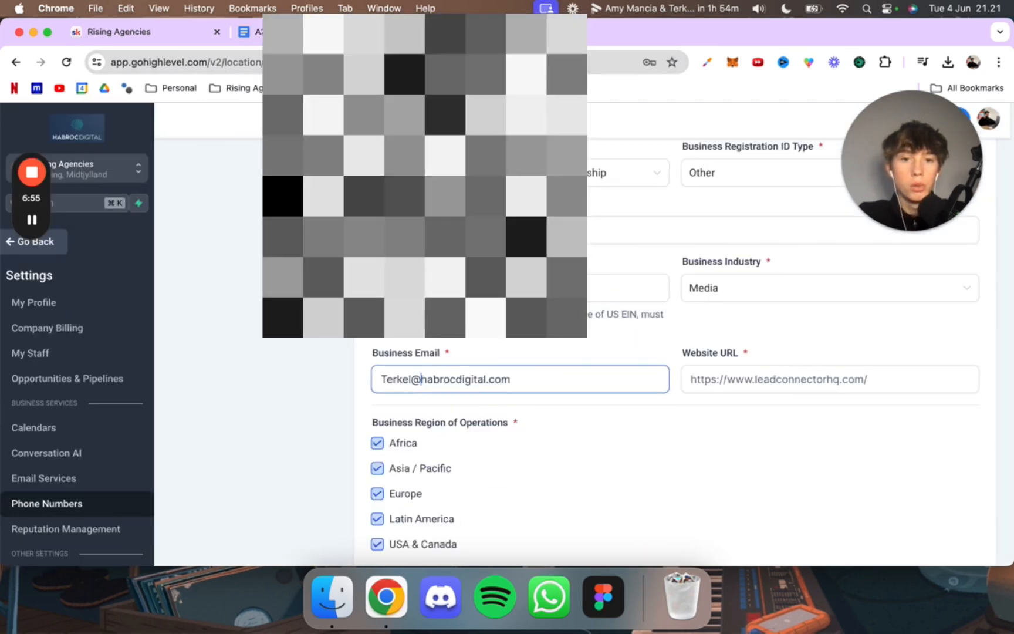
left_click(700, 378)
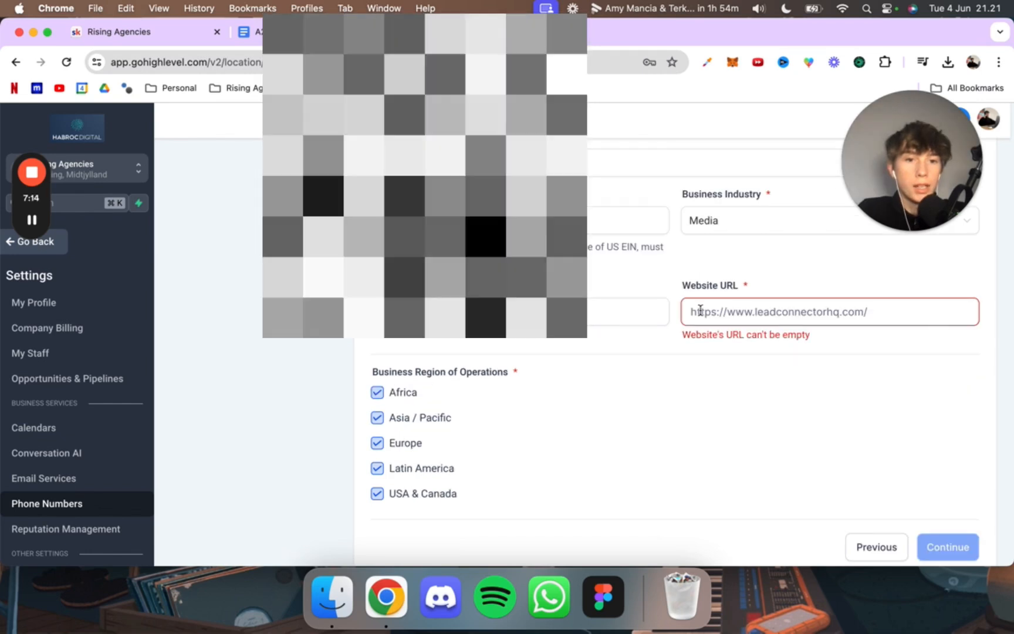
type("habroc")
key("BackSpace")
key("BackSpace")
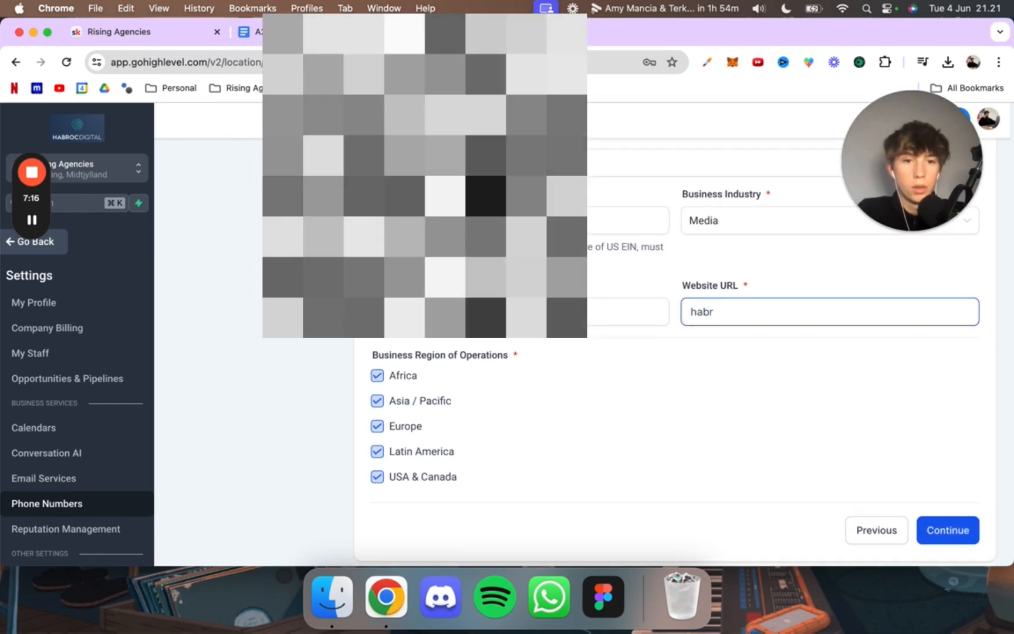
type("ocdigital.")
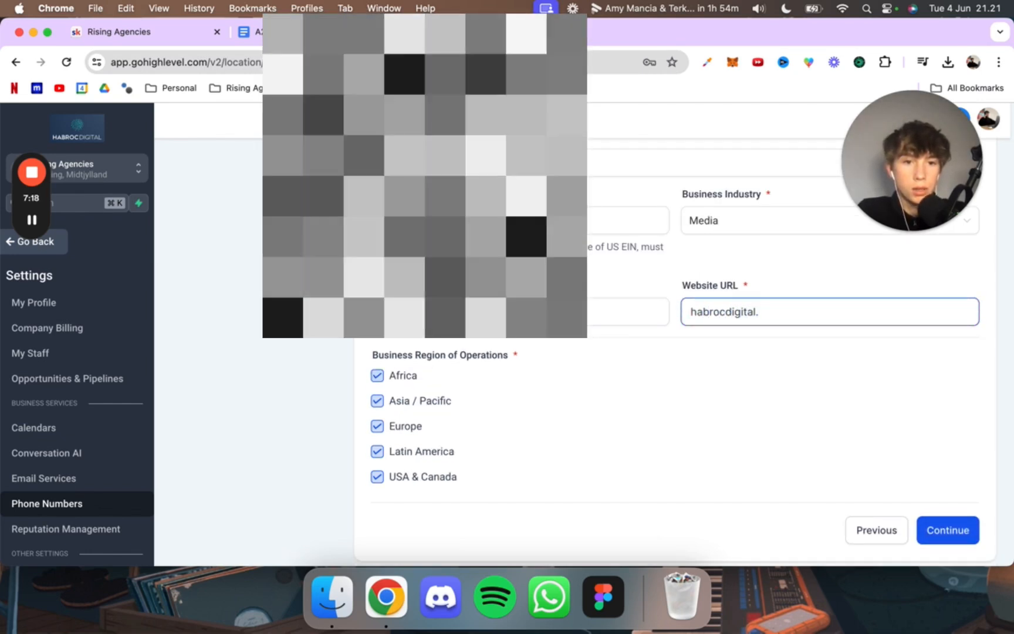
type("com")
scroll(695, 328, "down", 1)
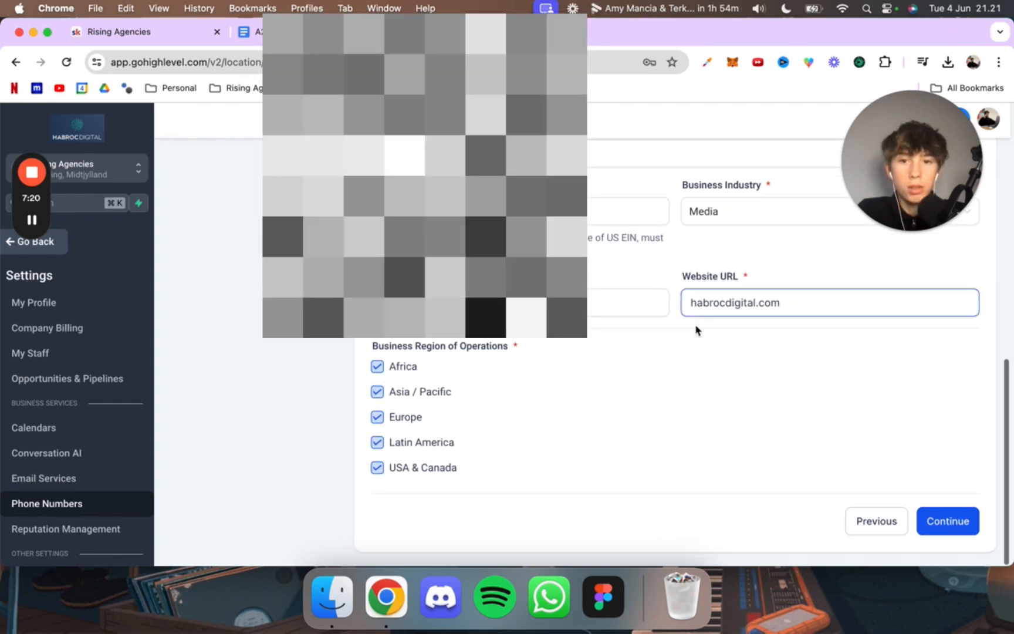
left_click(696, 330)
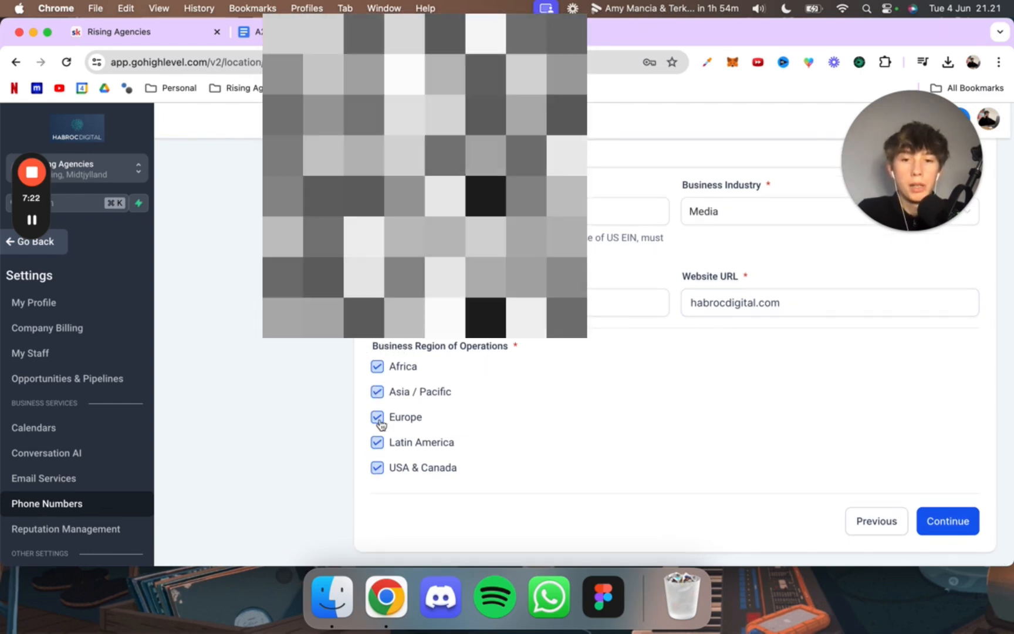
Step: Limit the business regions of operation to USA & Canada and continue to the business address section
left_click(377, 442)
left_click(377, 417)
left_click(378, 391)
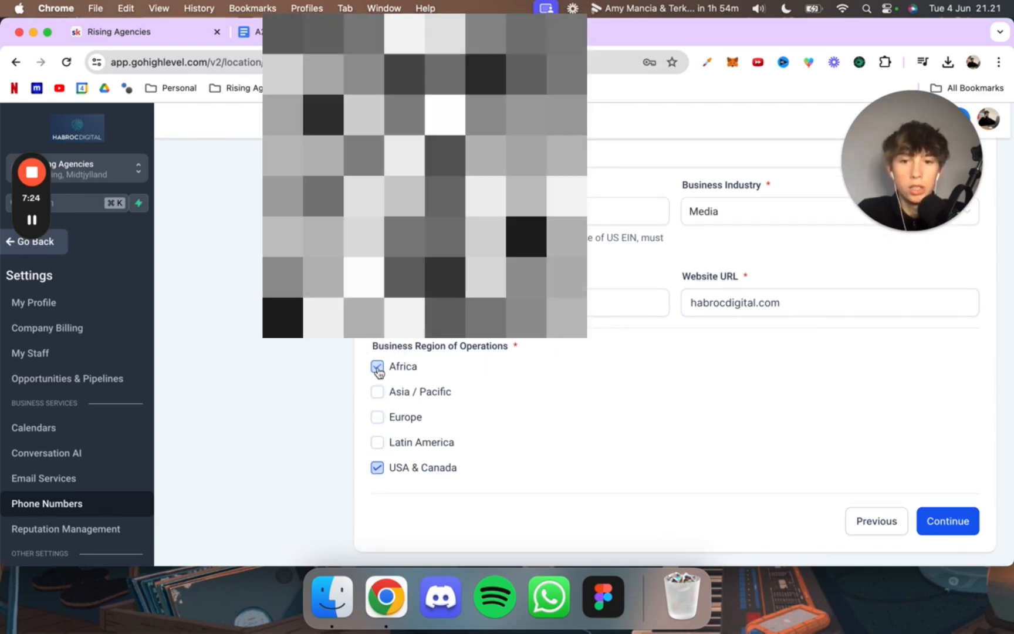
left_click(378, 367)
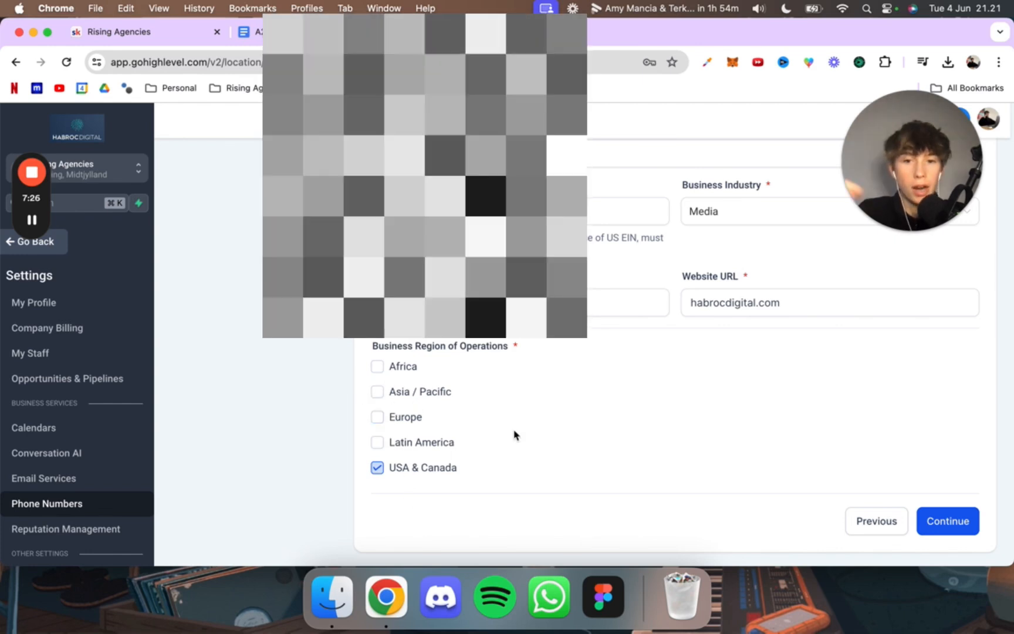
left_click(928, 521)
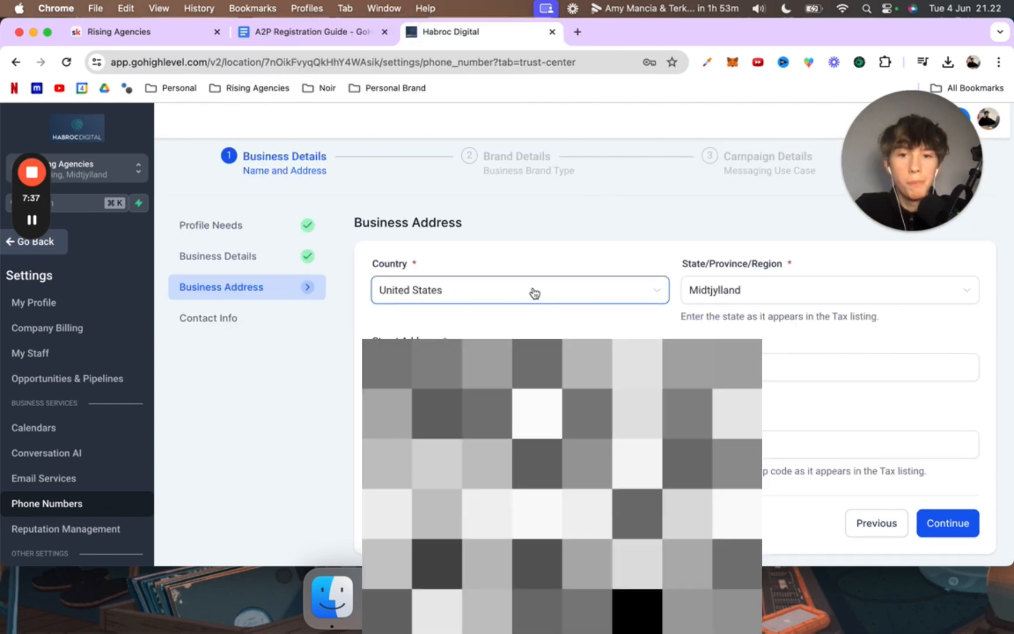
Step: Set the business address country to Denmark and the state/region to Midtjylland
left_click(534, 293)
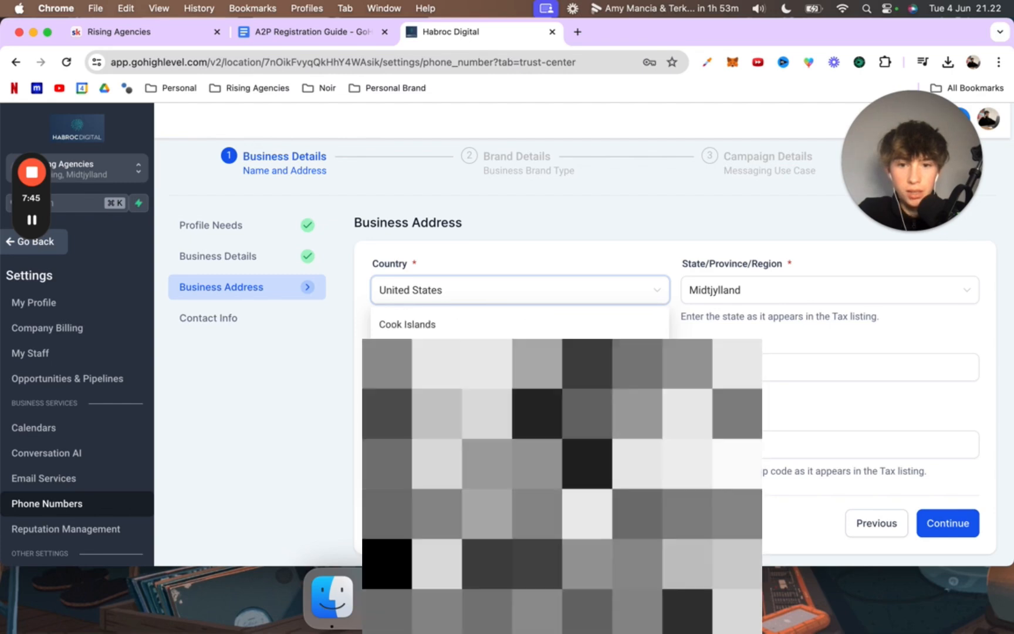
scroll(443, 346, "up", 2)
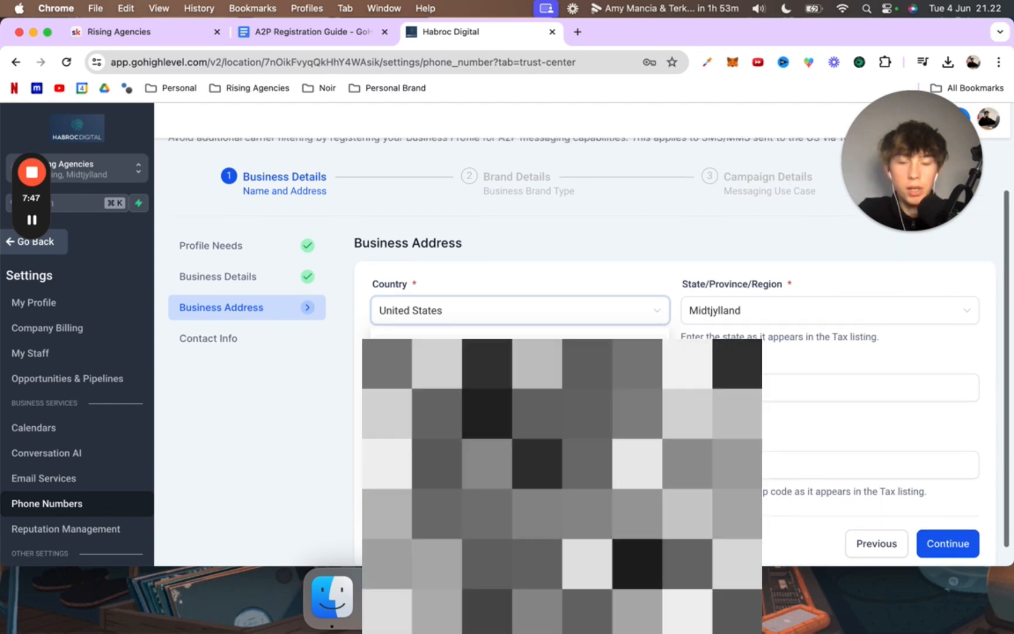
left_click(441, 365)
left_click(725, 311)
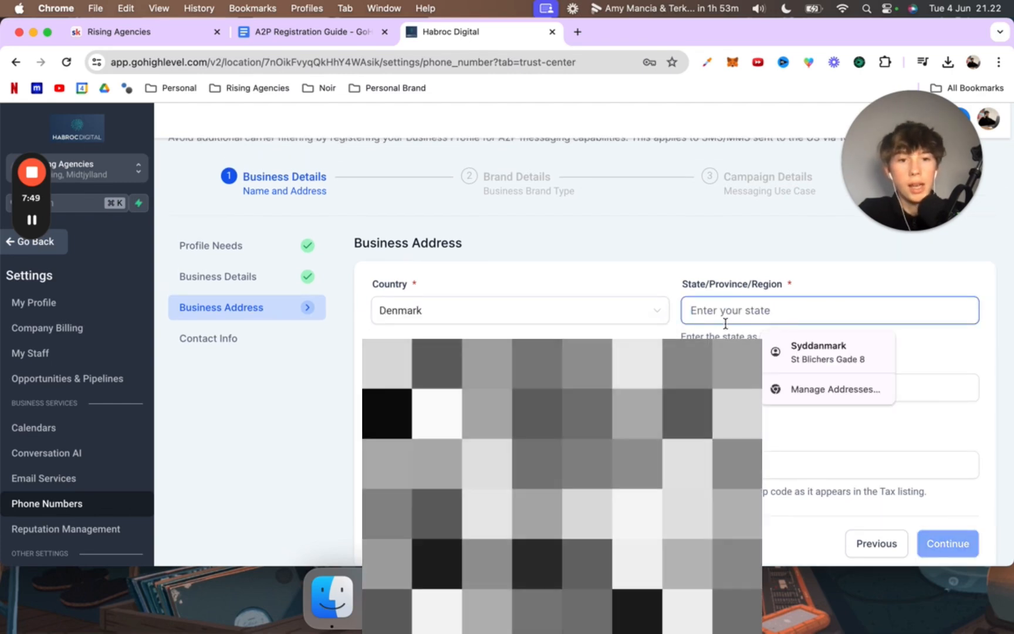
type("Midtjyl")
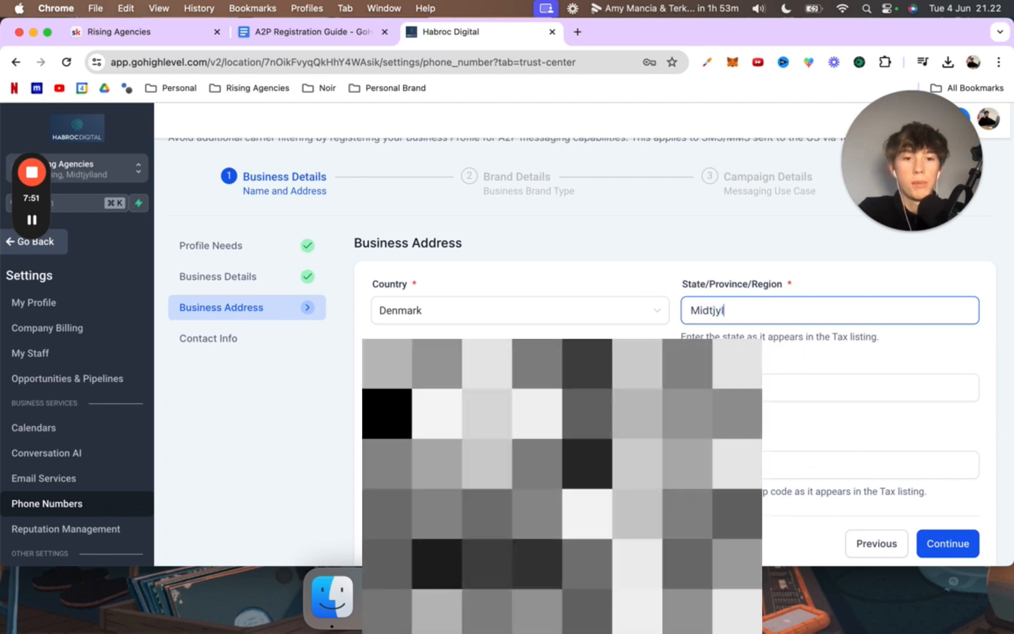
type("land")
key("Tab")
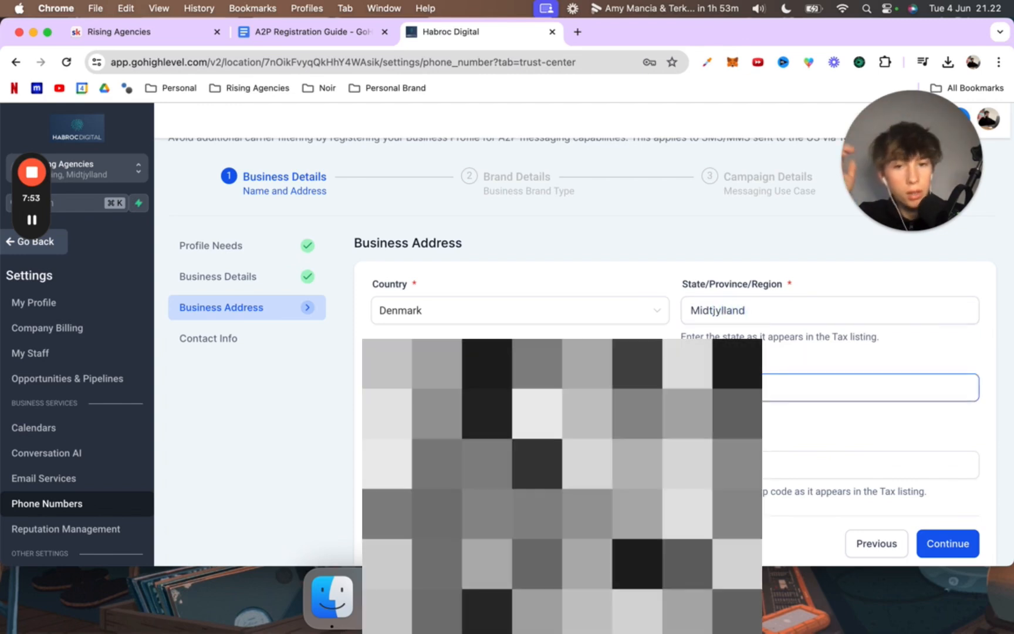
Step: Fill in the remaining business address fields, including the postal code, and continue to the contact info section
scroll(698, 337, "down", 1)
left_click(786, 443)
left_click(842, 468)
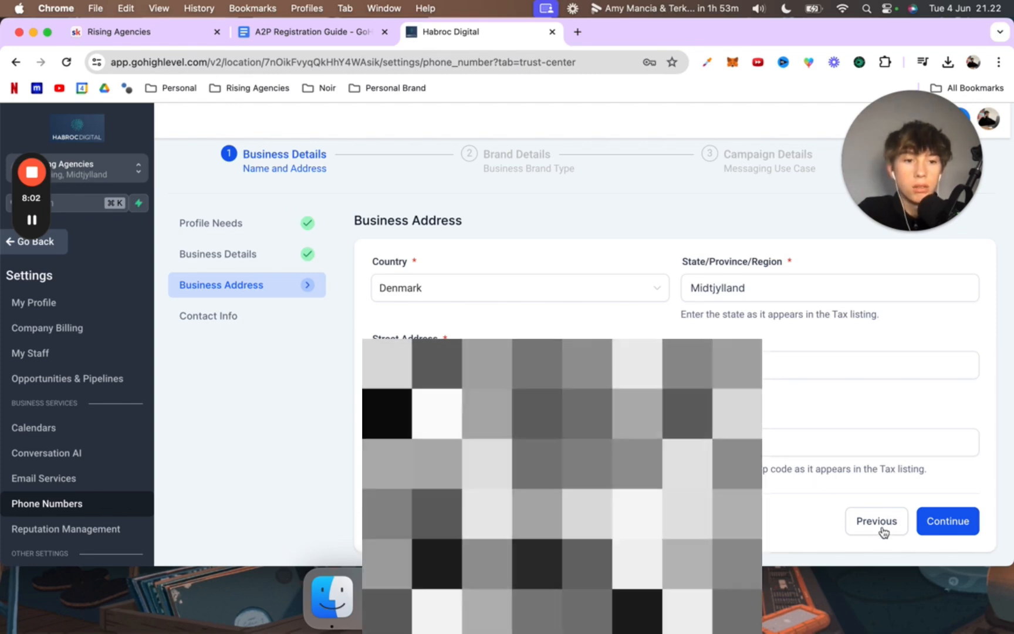
left_click(962, 520)
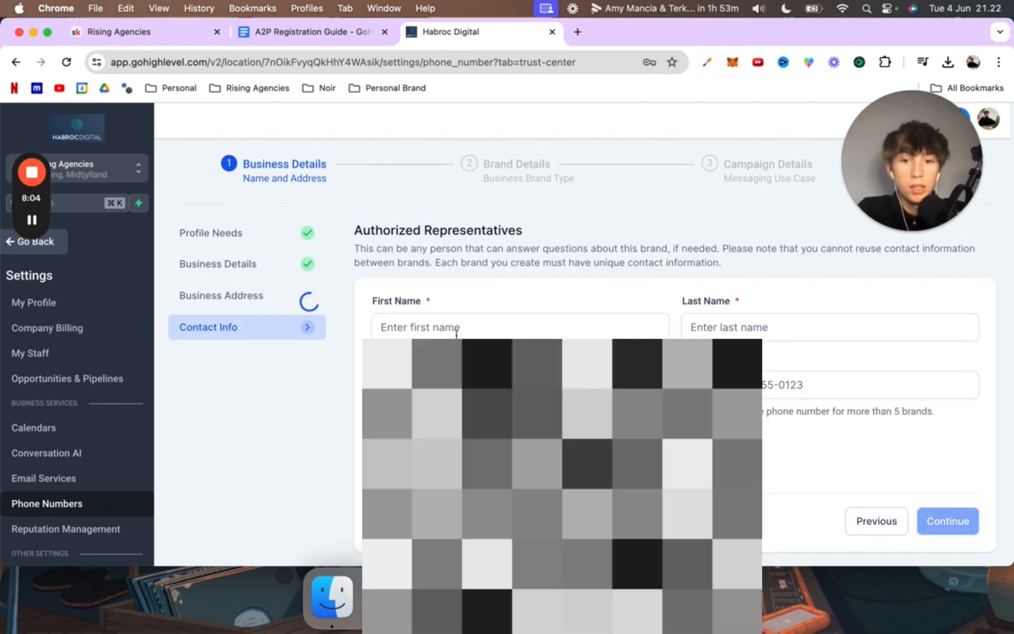
Step: Fill in the authorized representative's first name, last name and email address from the saved autofill profile
left_click(456, 333)
left_click(512, 359)
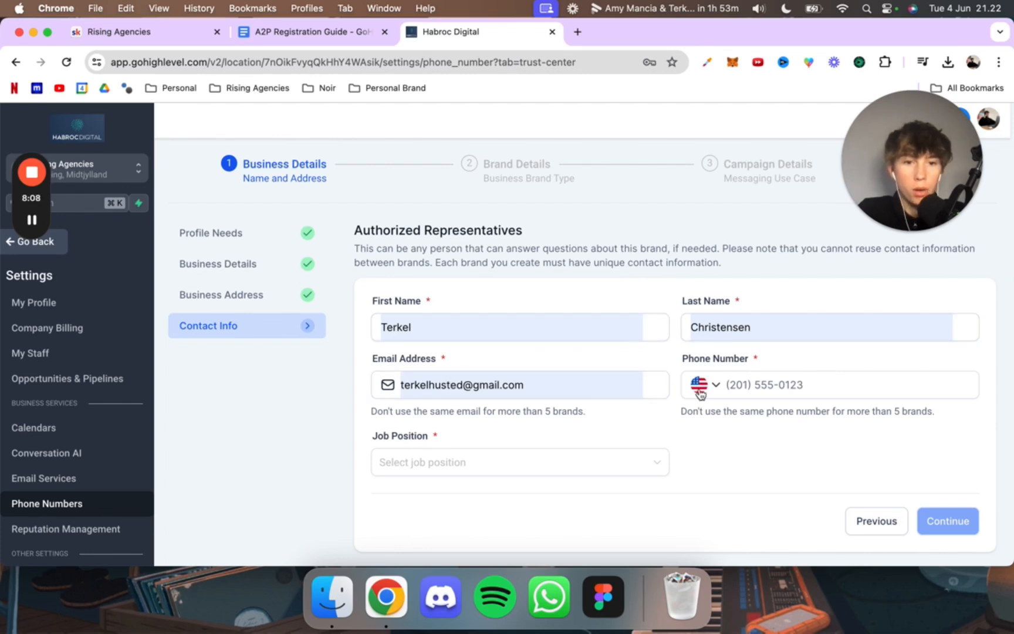
left_click(544, 381)
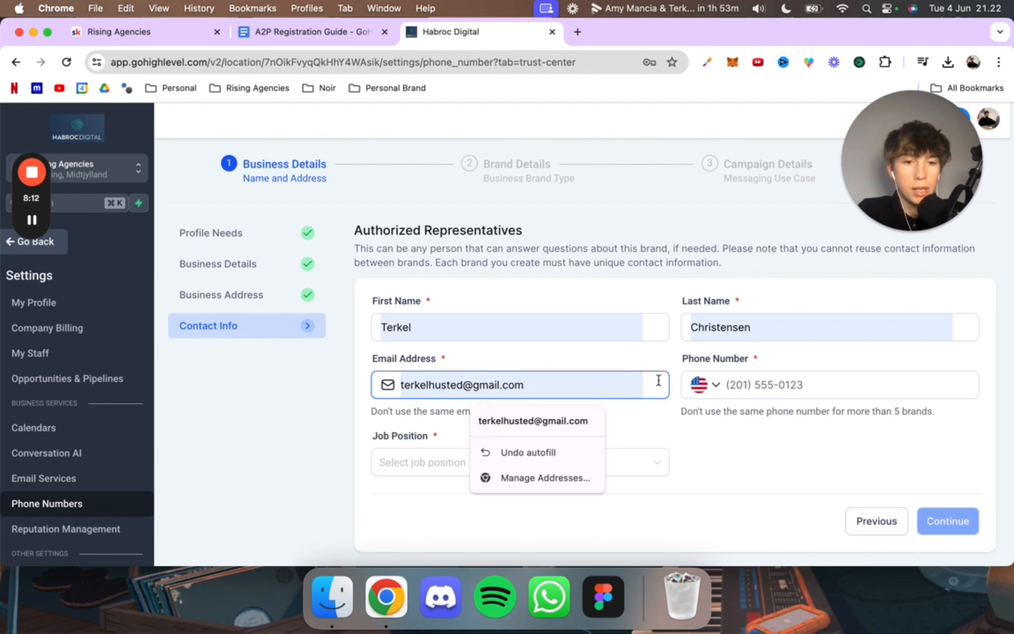
Step: Set the representative's phone country code to Denmark +45 and fill in the phone number
left_click(722, 389)
left_click(698, 384)
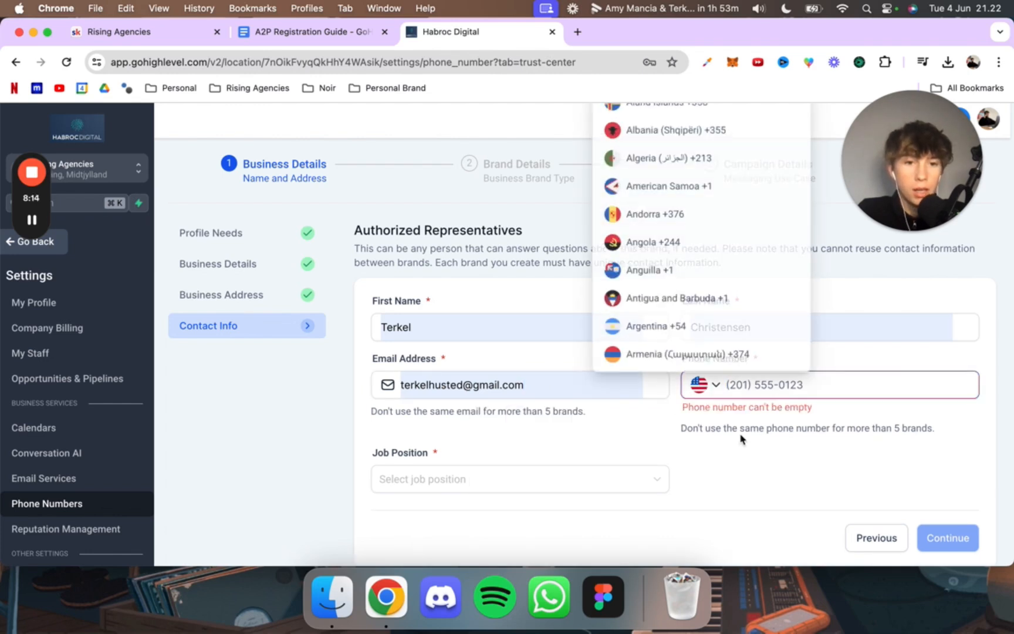
left_click(697, 384)
left_click(699, 385)
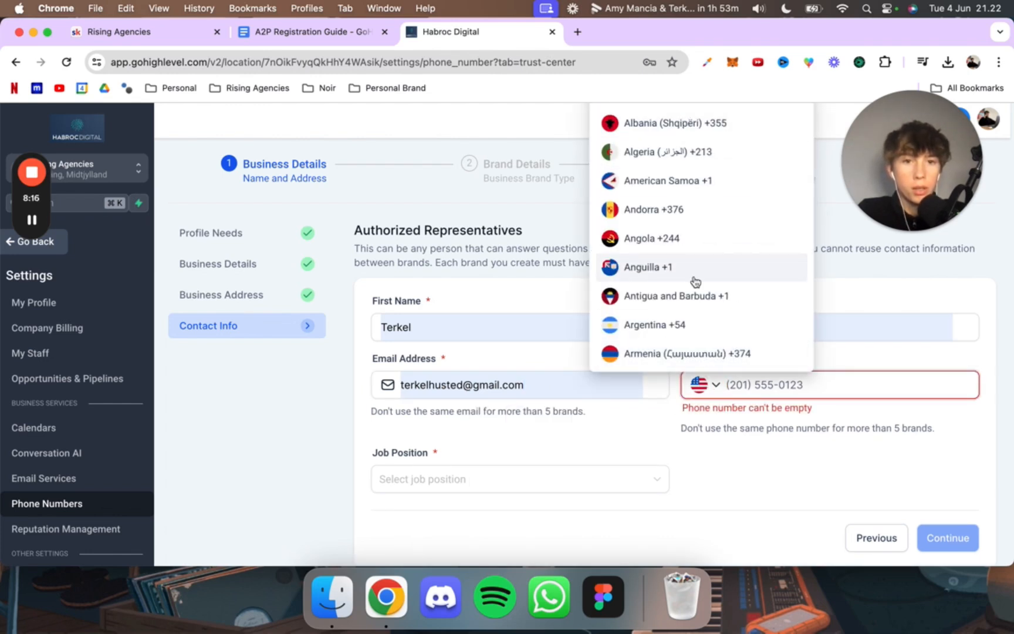
scroll(708, 193, "down", 10)
scroll(710, 194, "down", 12)
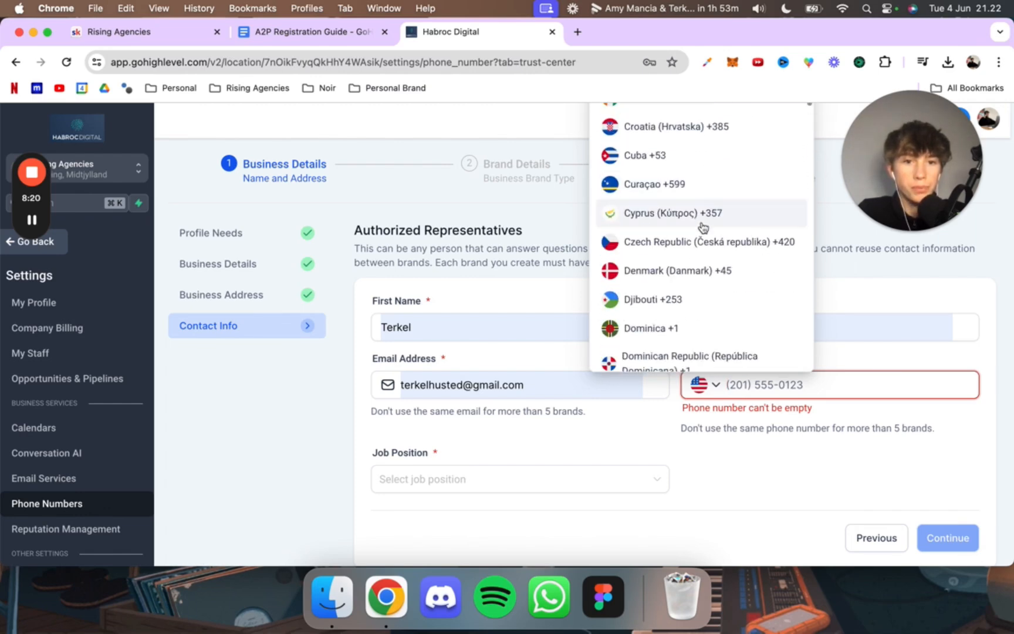
left_click(701, 270)
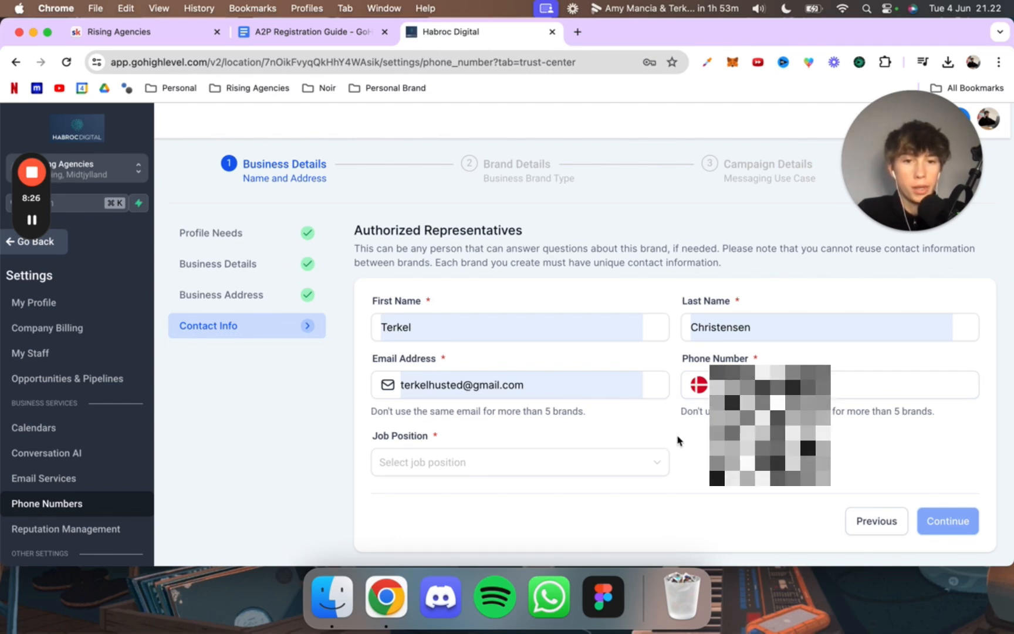
Step: Set the representative's job position to CEO and continue to the brand details
left_click(612, 470)
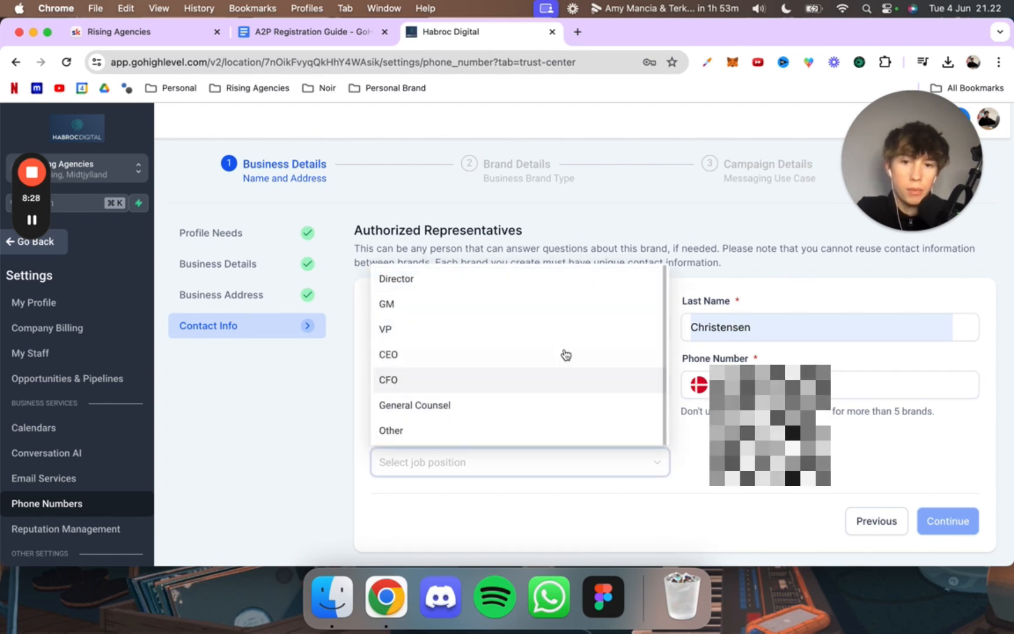
left_click(568, 354)
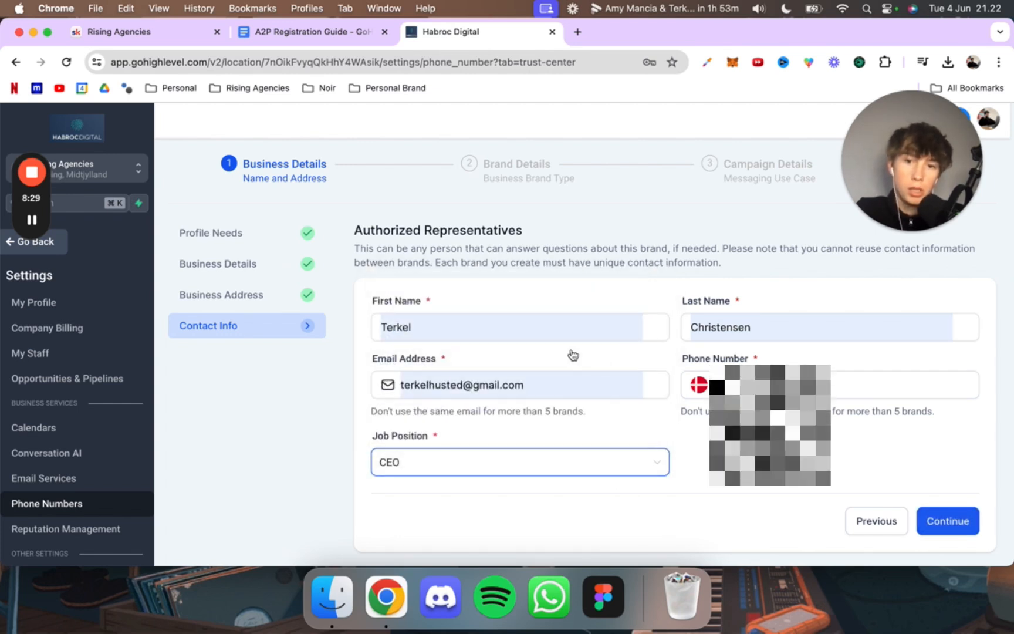
left_click(921, 519)
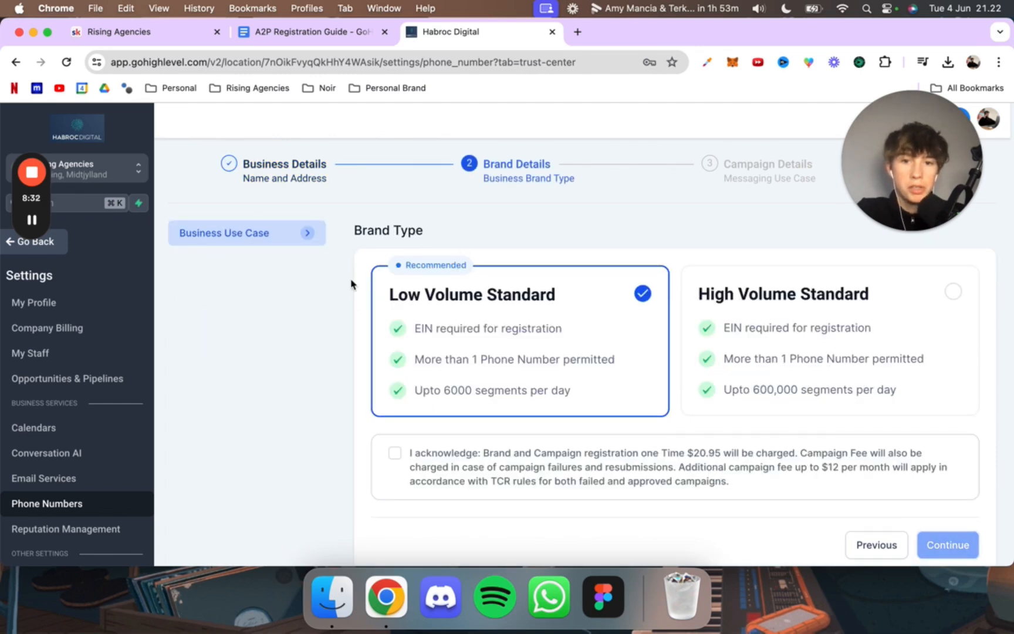
Step: Keep the Low Volume Standard brand type, acknowledge the registration and campaign fees, and continue to the campaign details
left_click(394, 453)
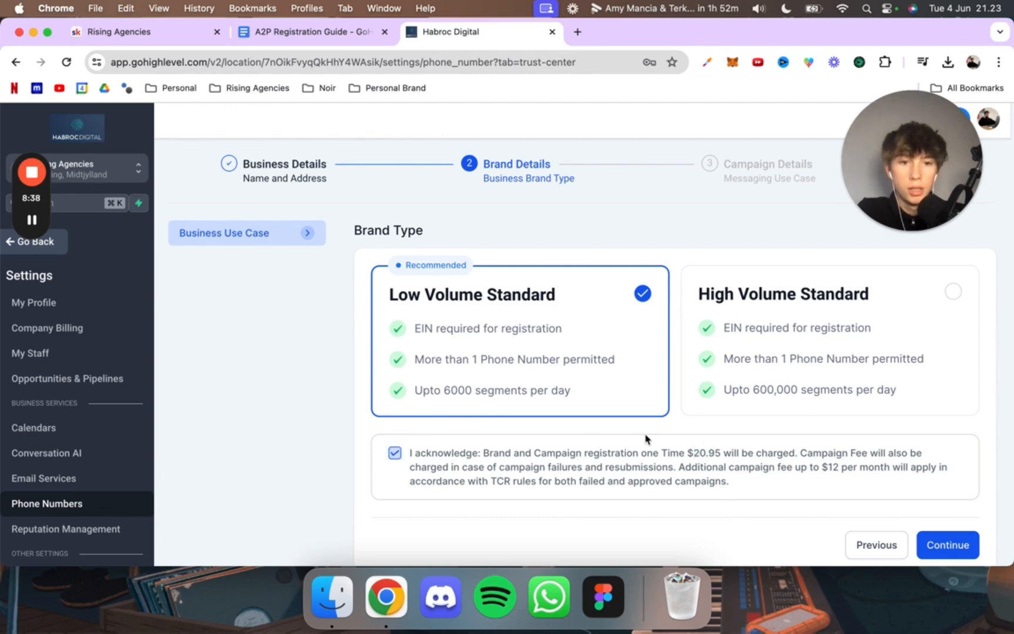
left_click(686, 456)
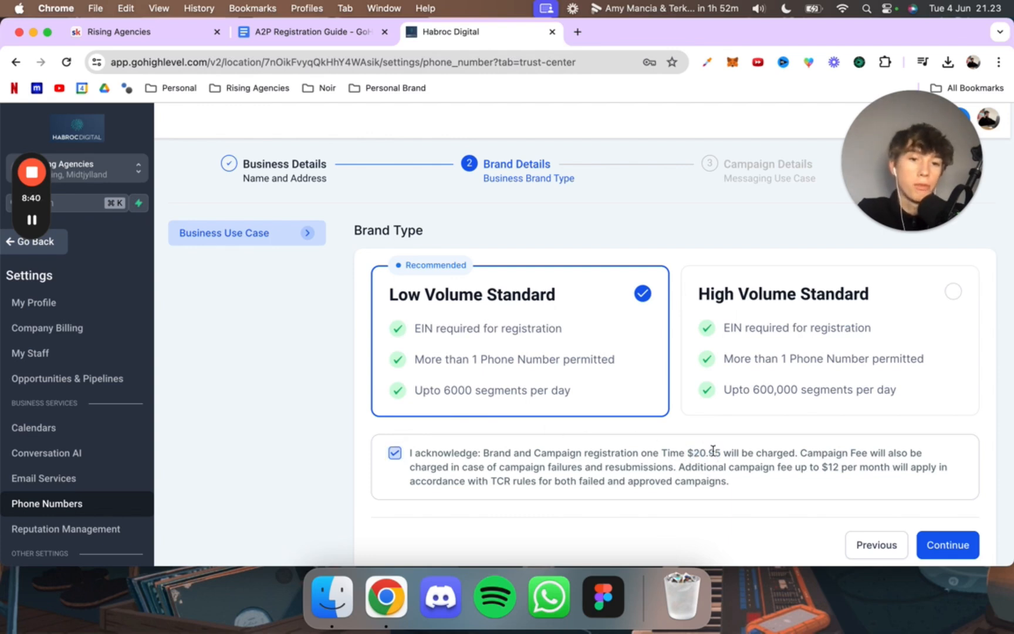
left_click_drag(725, 457, 648, 455)
left_click(634, 447)
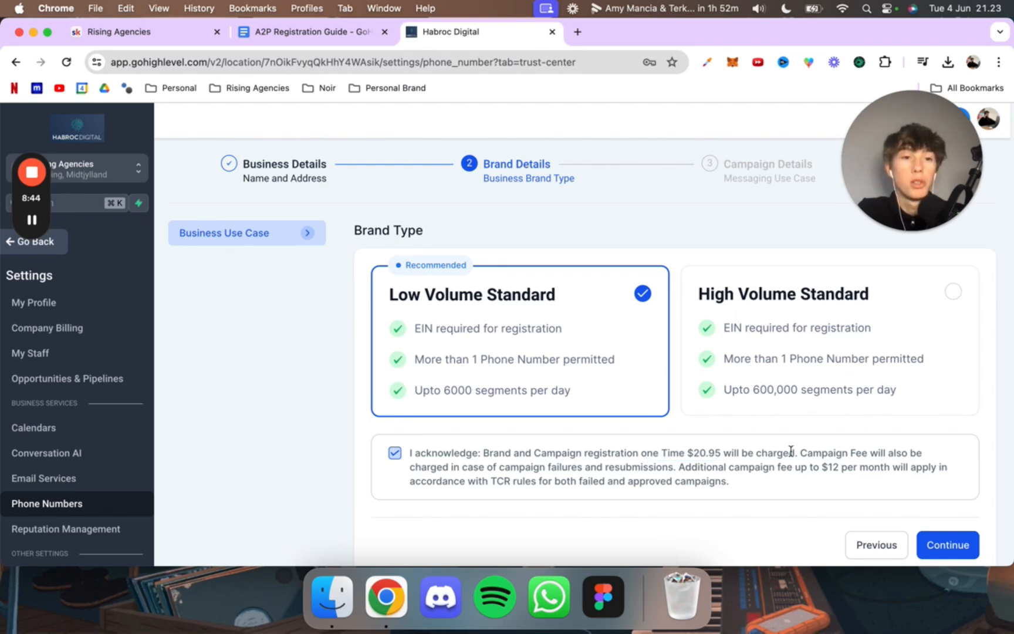
scroll(851, 452, "down", 1)
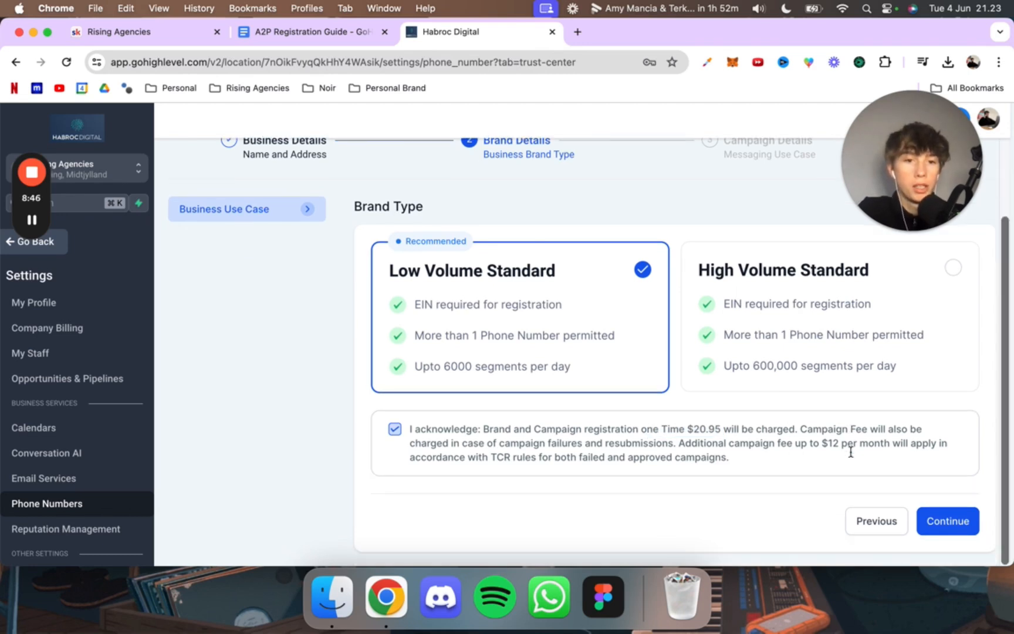
scroll(852, 457, "up", 1)
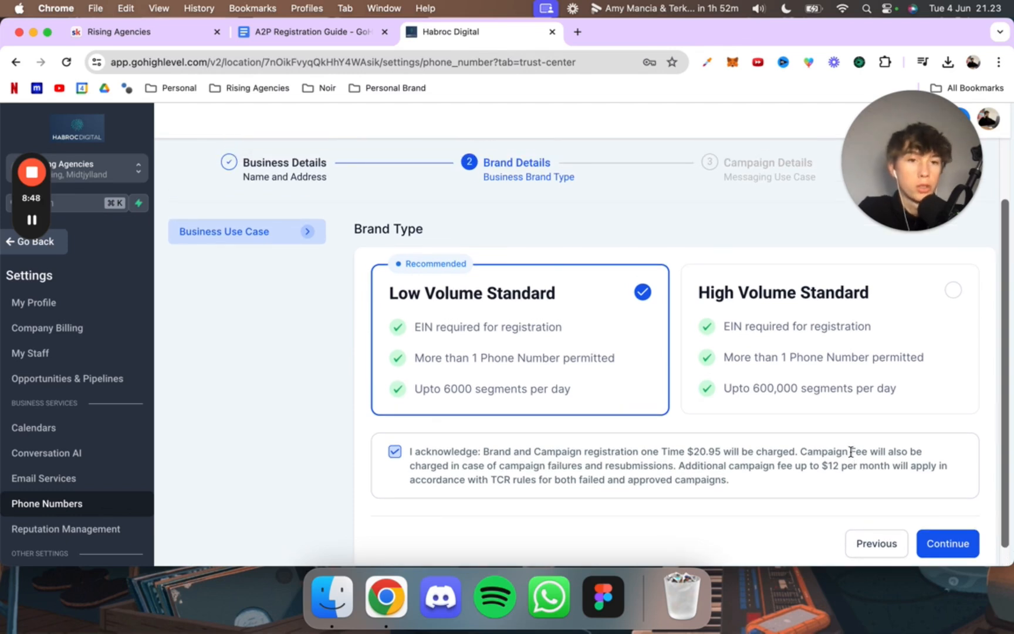
scroll(860, 487, "down", 1)
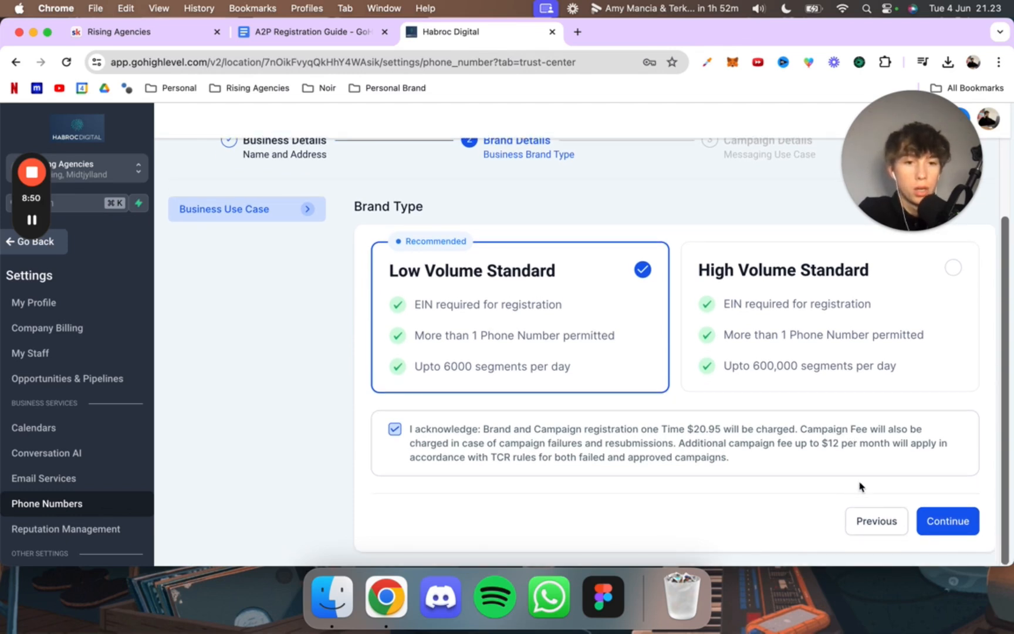
left_click(962, 521)
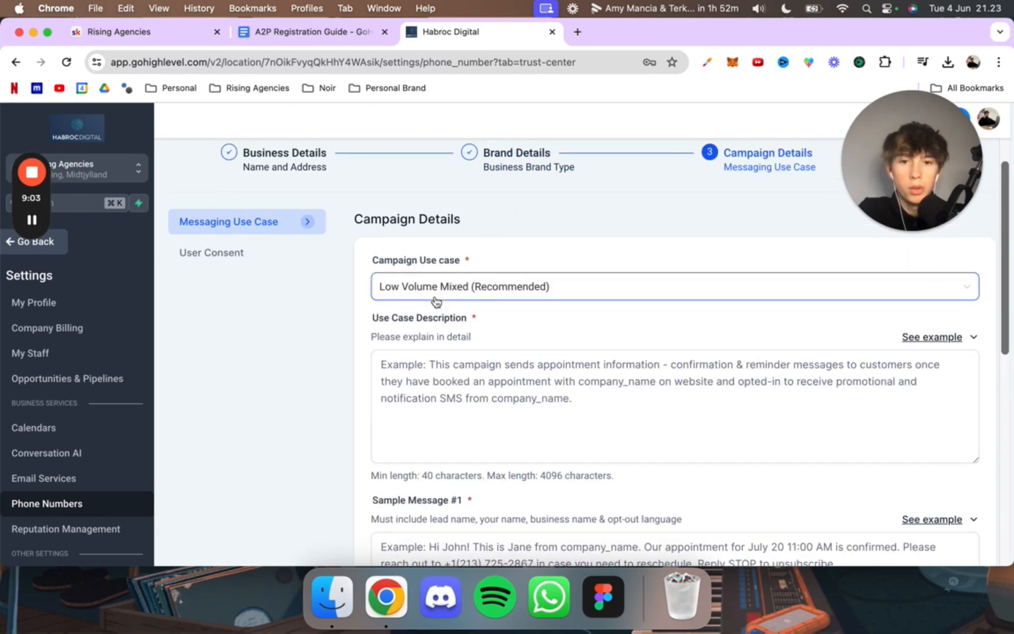
Step: Check the Campaign Registration section of the A2P Registration Guide for the campaign use case, then return to the campaign form
left_click(295, 31)
scroll(341, 298, "up", 15)
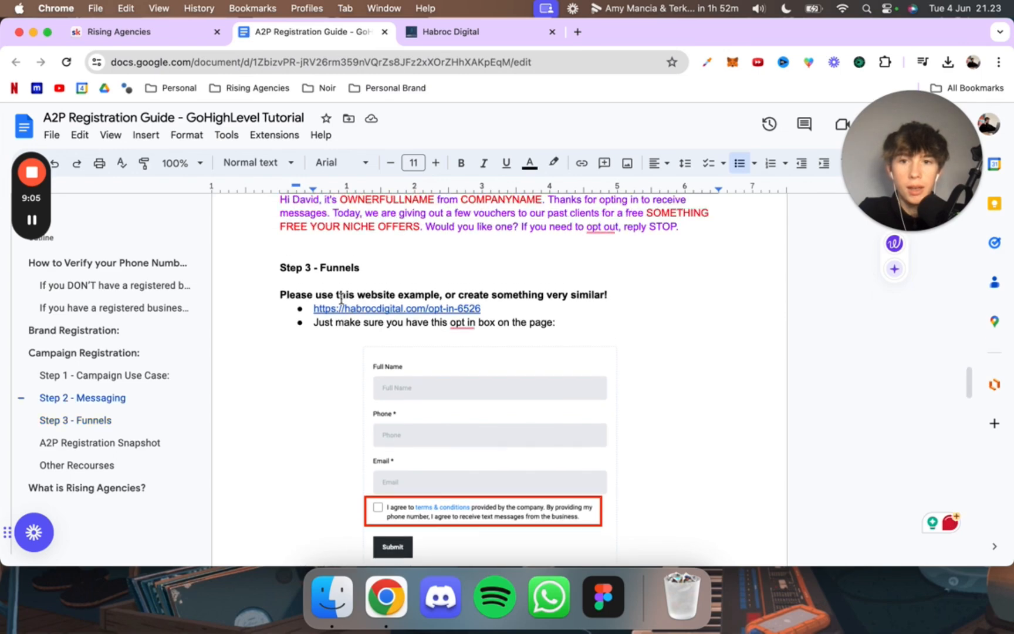
scroll(341, 299, "up", 10)
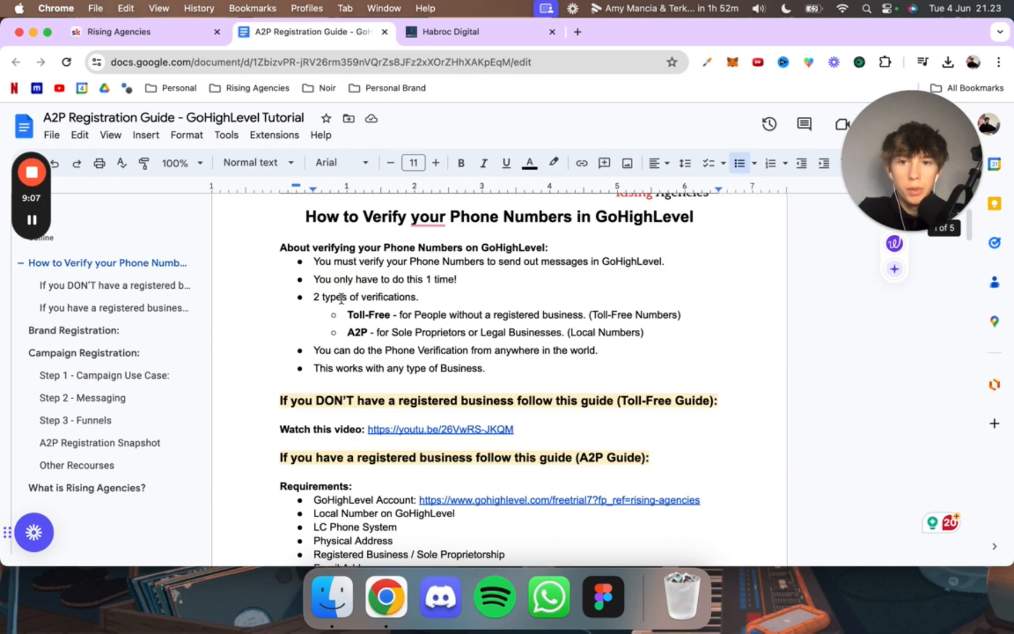
scroll(441, 390, "down", 5)
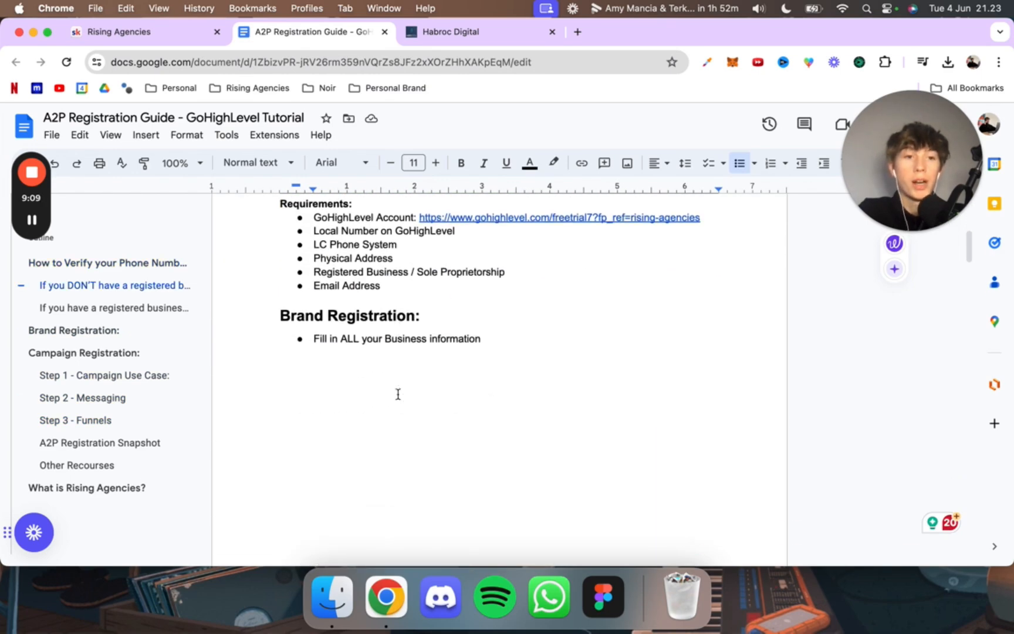
scroll(397, 393, "down", 8)
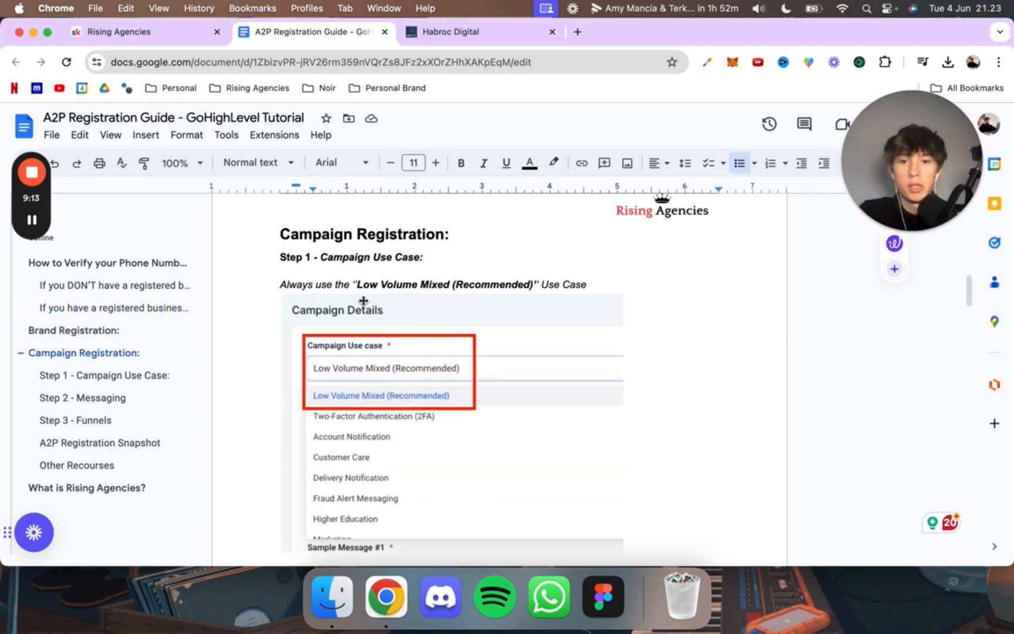
scroll(363, 301, "down", 2)
scroll(363, 300, "up", 2)
left_click(470, 33)
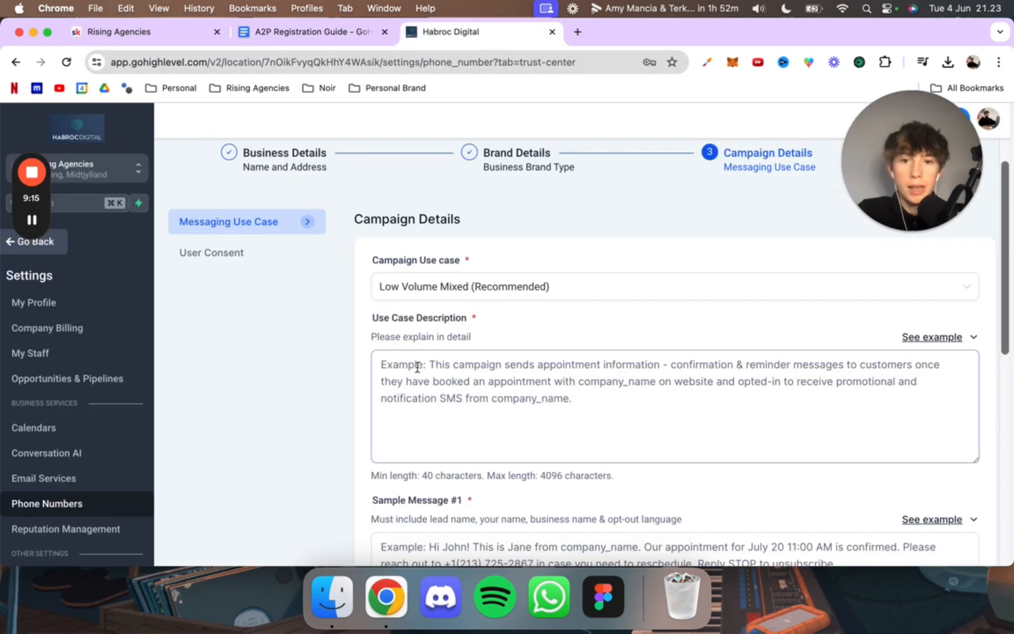
Step: Copy the sample use case description from the A2P Registration Guide into the campaign's Use Case Description
left_click(317, 31)
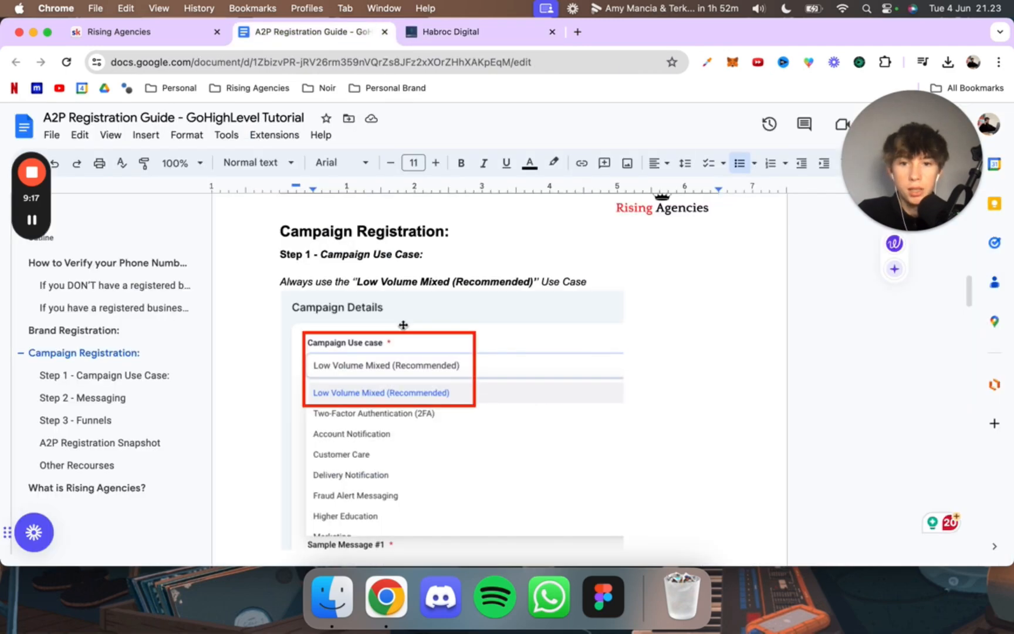
scroll(403, 324, "down", 5)
triple_click(370, 304)
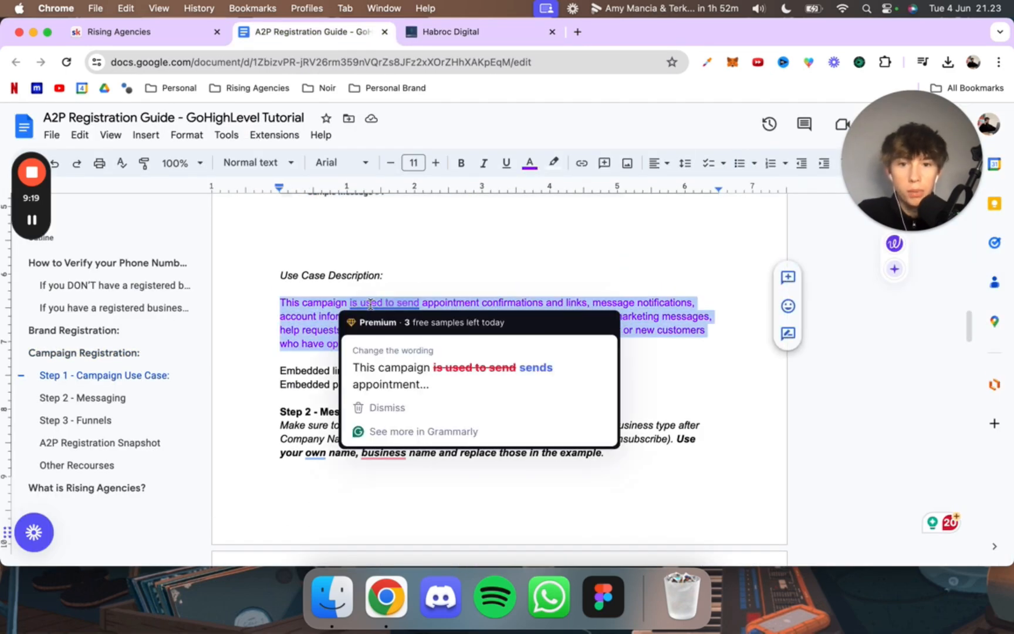
key("super+c")
left_click(469, 31)
left_click(437, 415)
key("super+v")
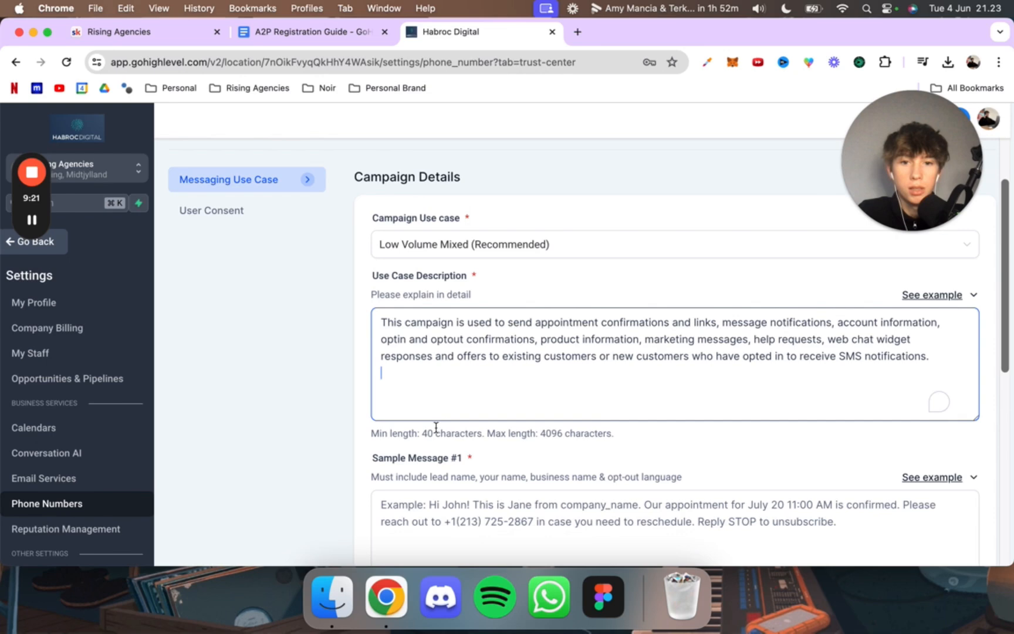
scroll(436, 426, "down", 4)
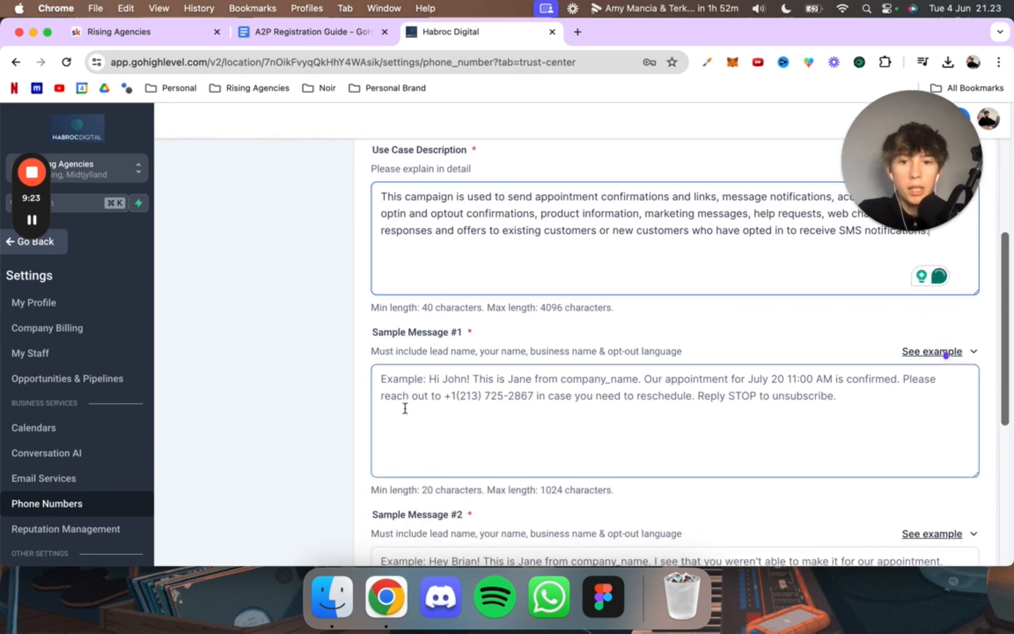
Step: Copy the Sample message 1 text from the A2P Registration Guide into the campaign form's Sample Message #1
scroll(404, 408, "down", 1)
left_click(405, 408)
left_click(346, 39)
scroll(402, 300, "down", 2)
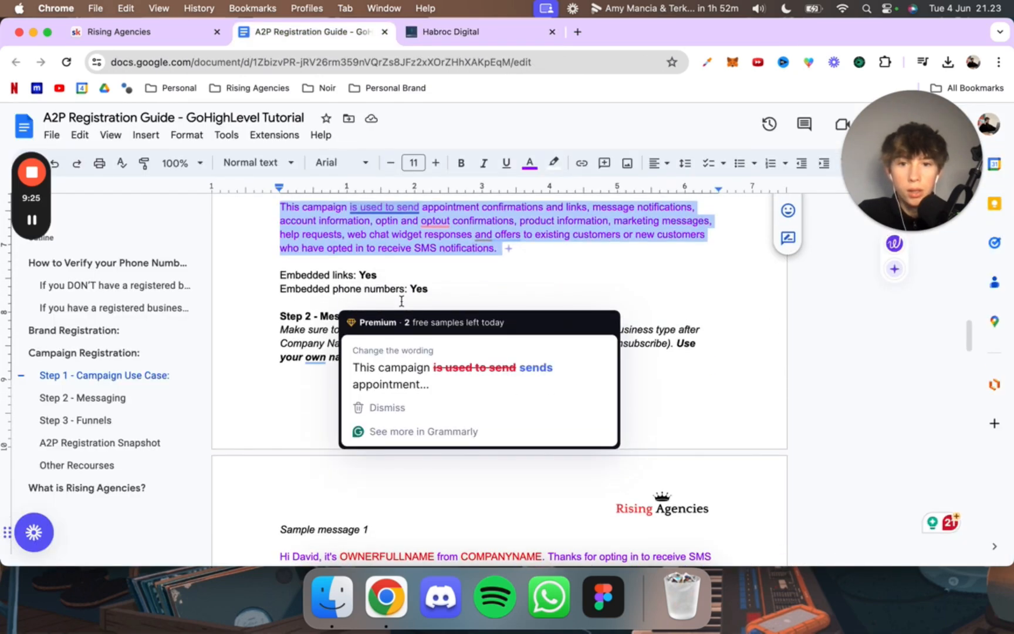
triple_click(326, 339)
scroll(324, 340, "down", 4)
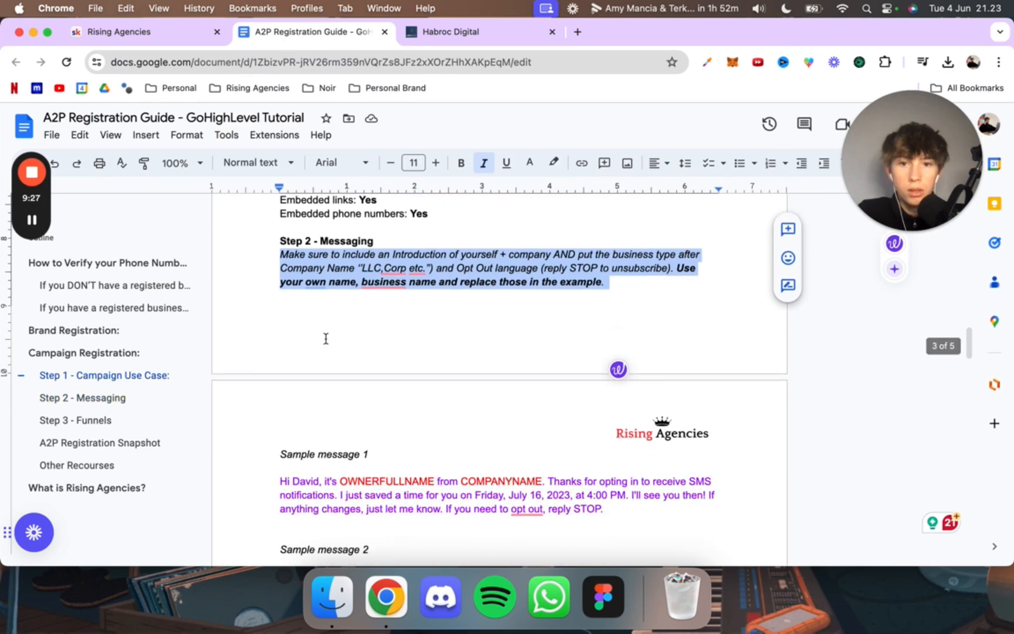
triple_click(337, 465)
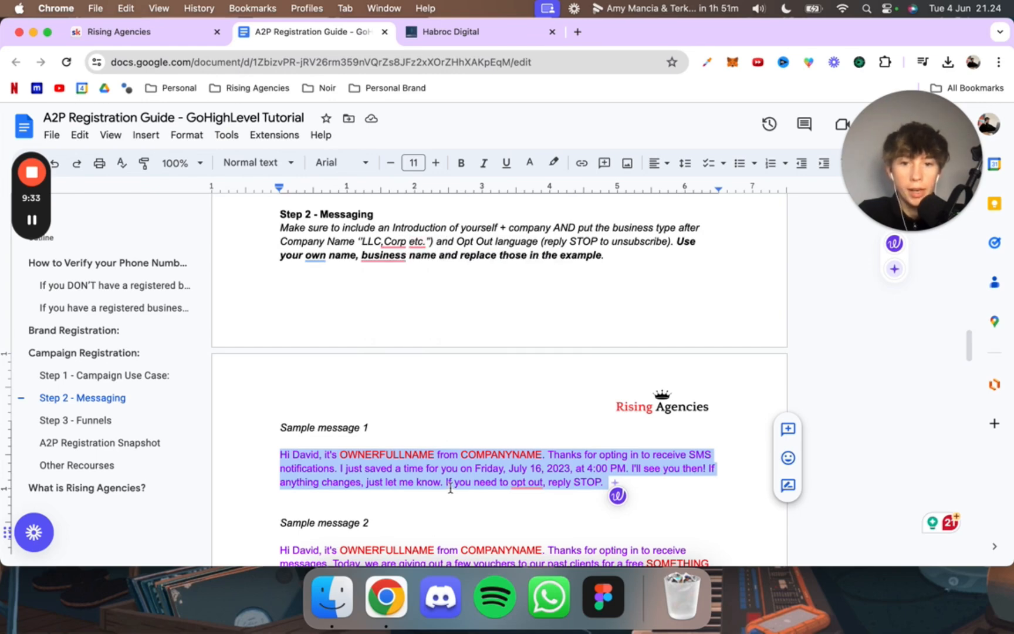
left_click(441, 32)
left_click(411, 351)
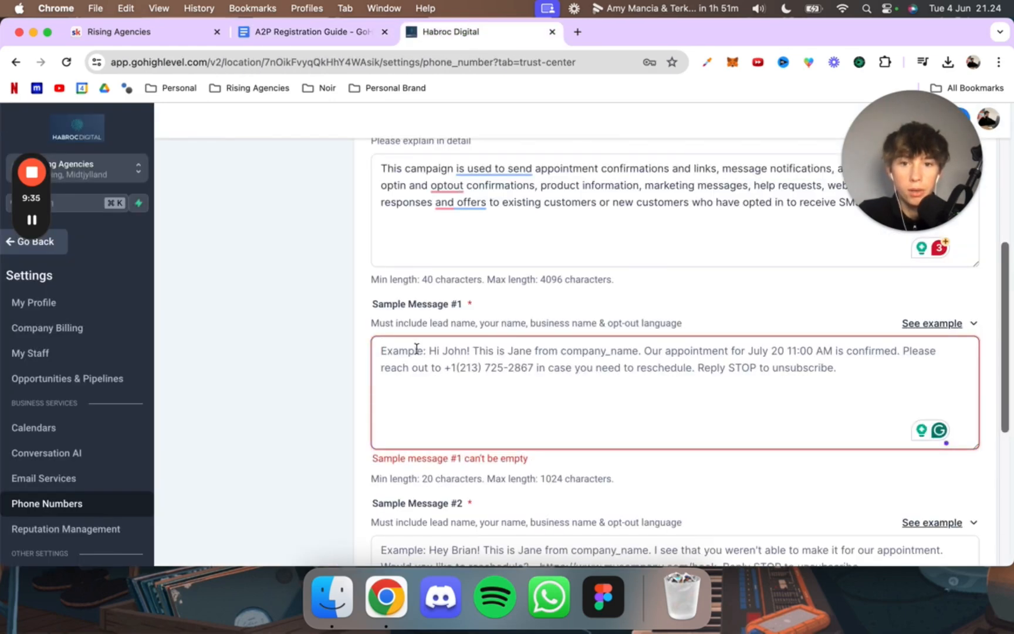
key("super+v")
Step: In Sample Message #1, replace OWNERFULLNAME with the owner's full name and COMPANYNAME with Habroc Digital LLC
double_click(477, 352)
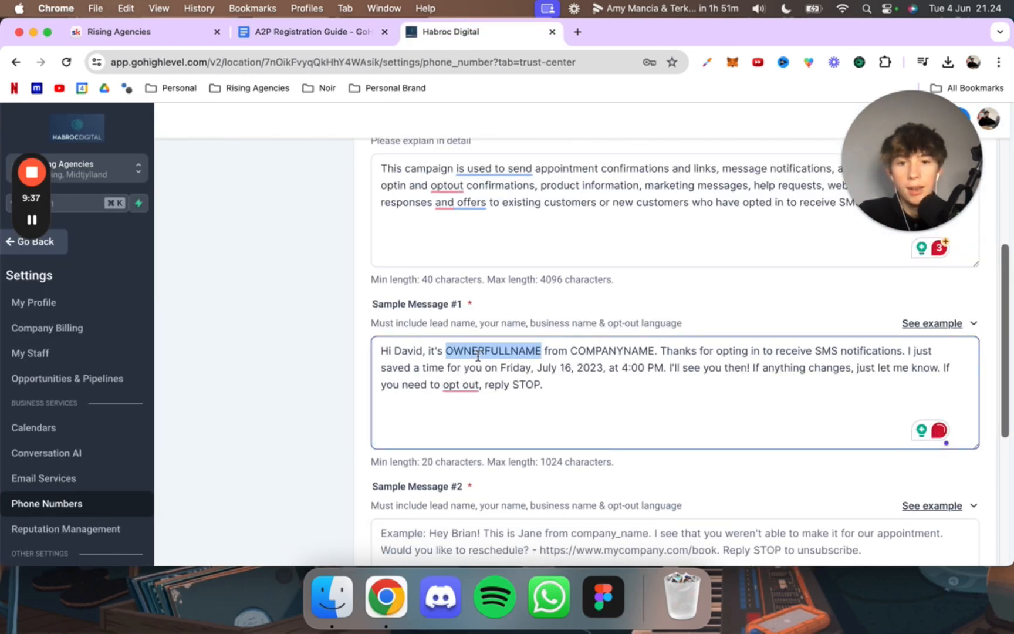
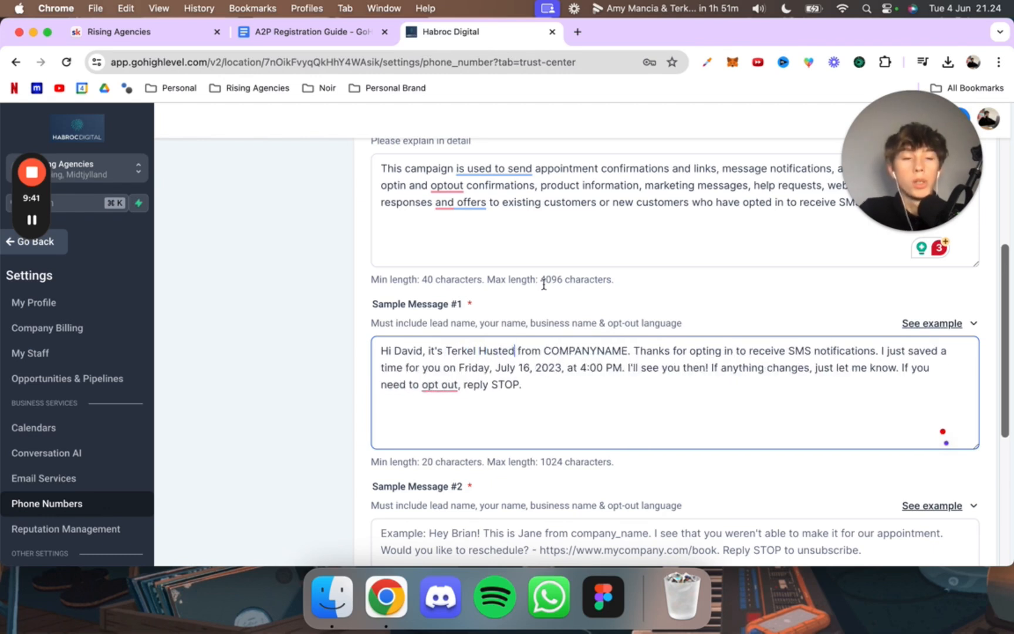
scroll(543, 285, "up", 1)
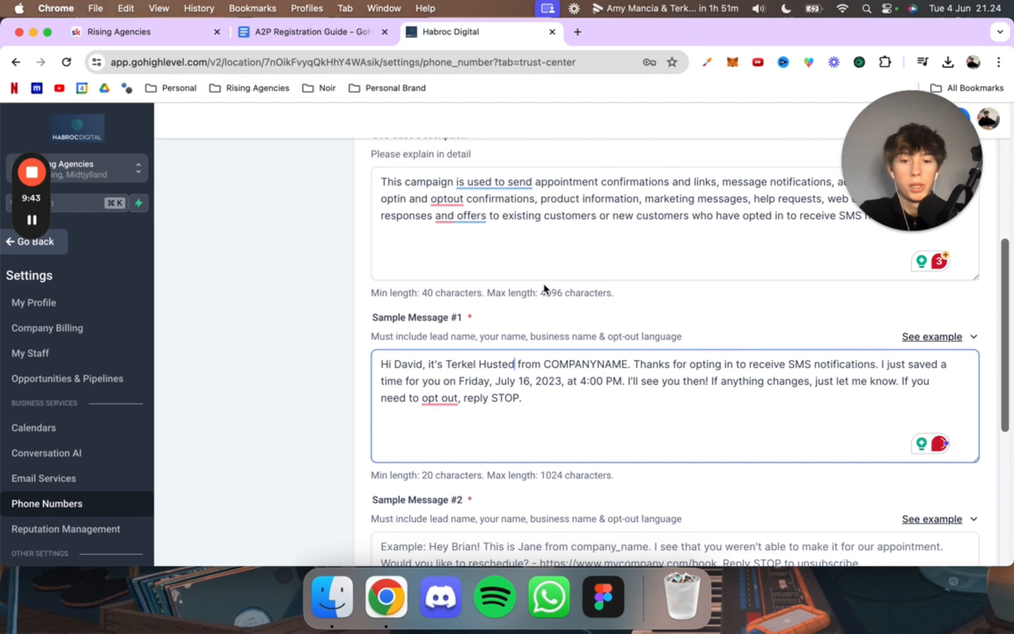
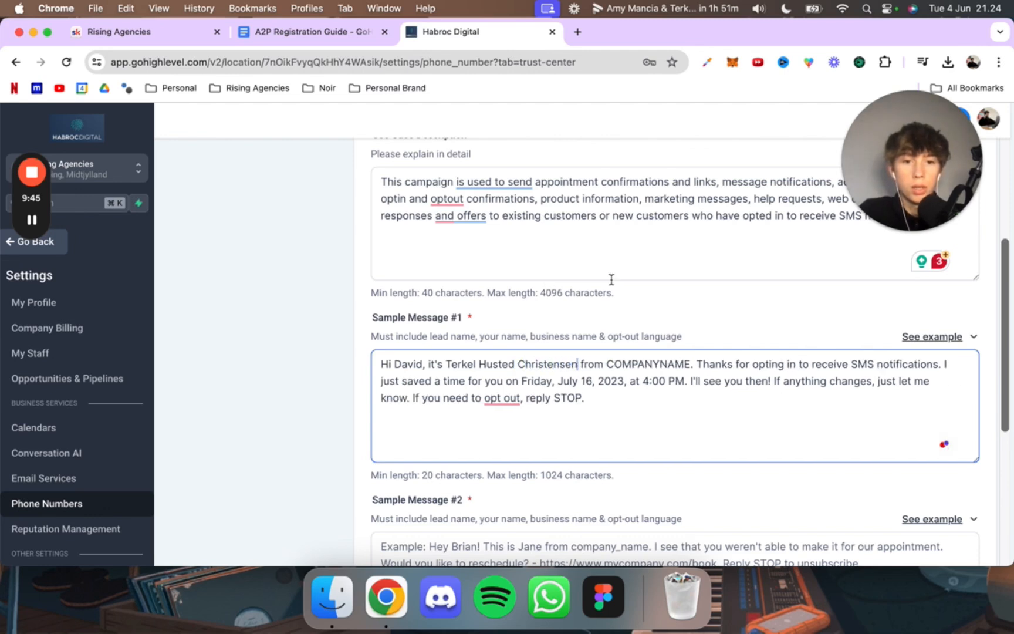
double_click(615, 368)
type("Habroc Digita")
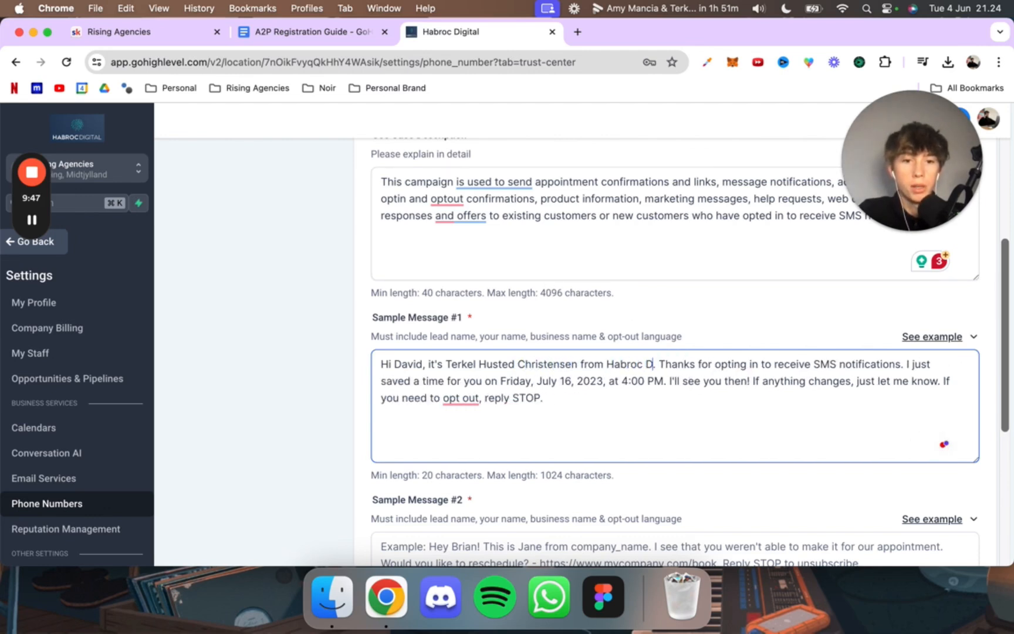
type("l LLC")
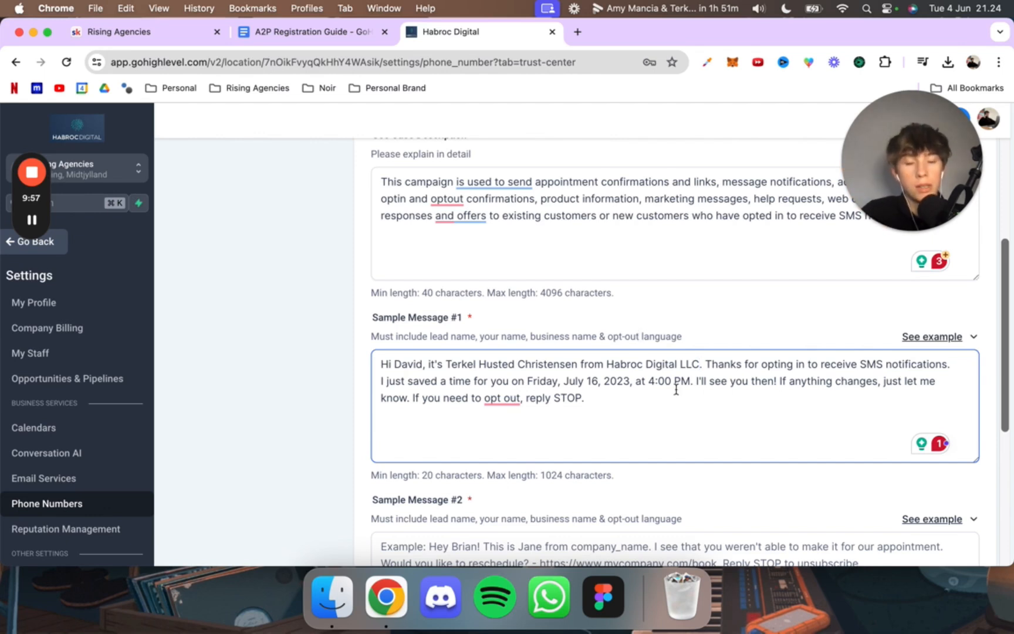
Step: Copy the Sample message 2 text from the A2P Registration Guide into the campaign form's Sample Message #2
scroll(676, 389, "down", 3)
scroll(682, 375, "down", 2)
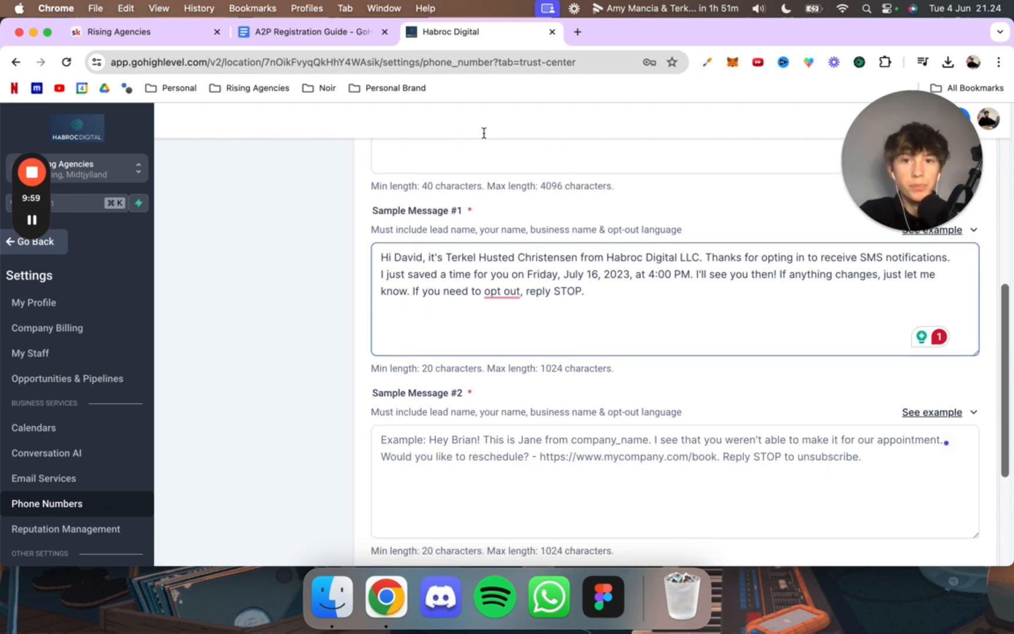
left_click(335, 34)
scroll(422, 371, "down", 1)
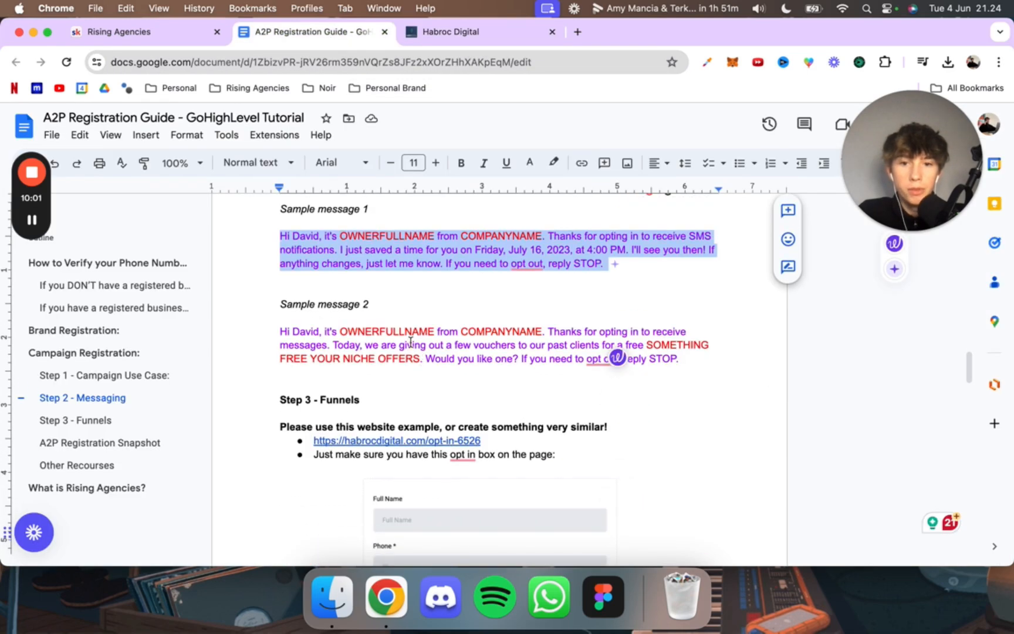
triple_click(674, 356)
left_click(490, 32)
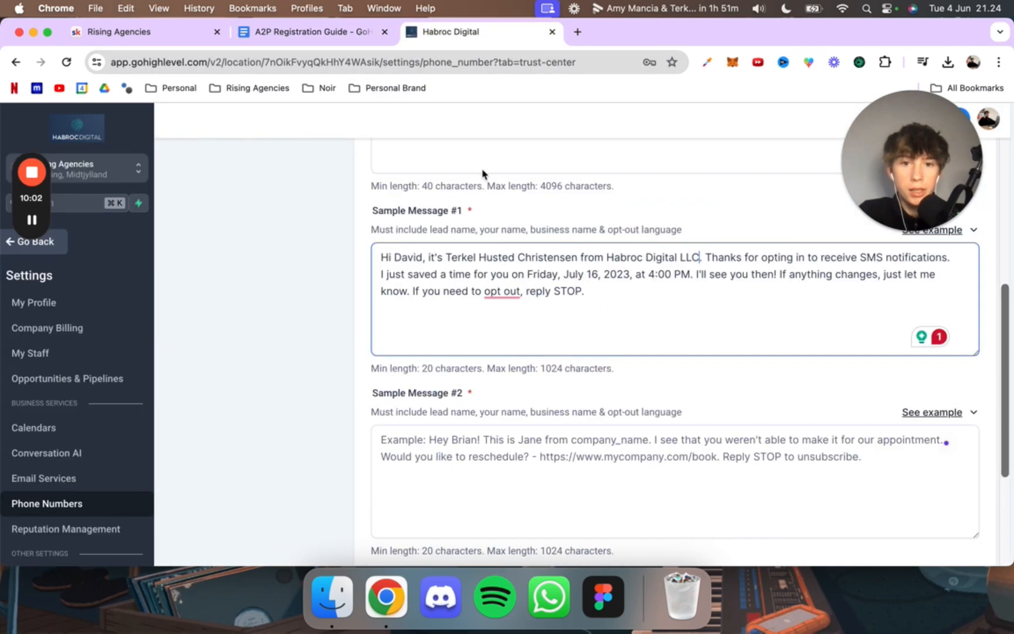
left_click(462, 430)
key("super+v")
Step: In Sample Message #2, reuse the owner and company wording from Sample Message #1 and replace the niche offer placeholder with "training"
scroll(459, 433, "down", 3)
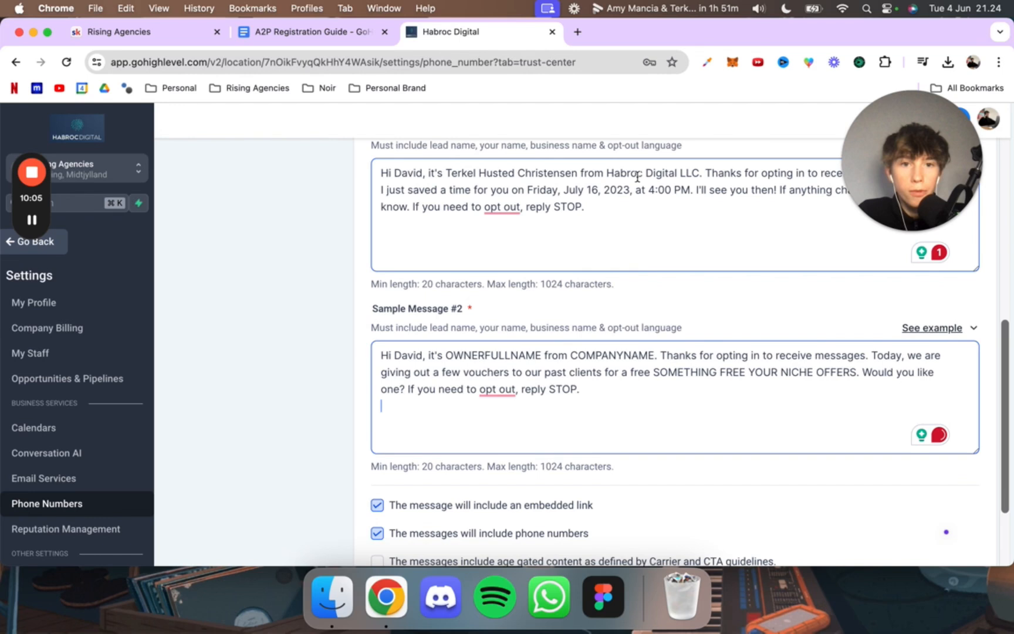
left_click_drag(585, 171, 444, 173)
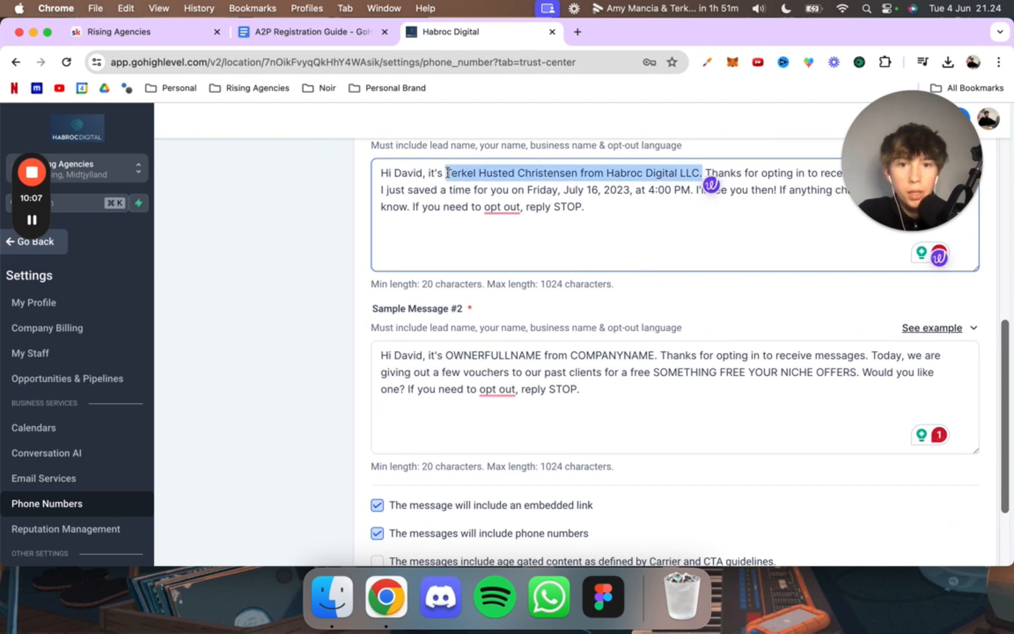
left_click_drag(660, 355, 442, 356)
key("super+v")
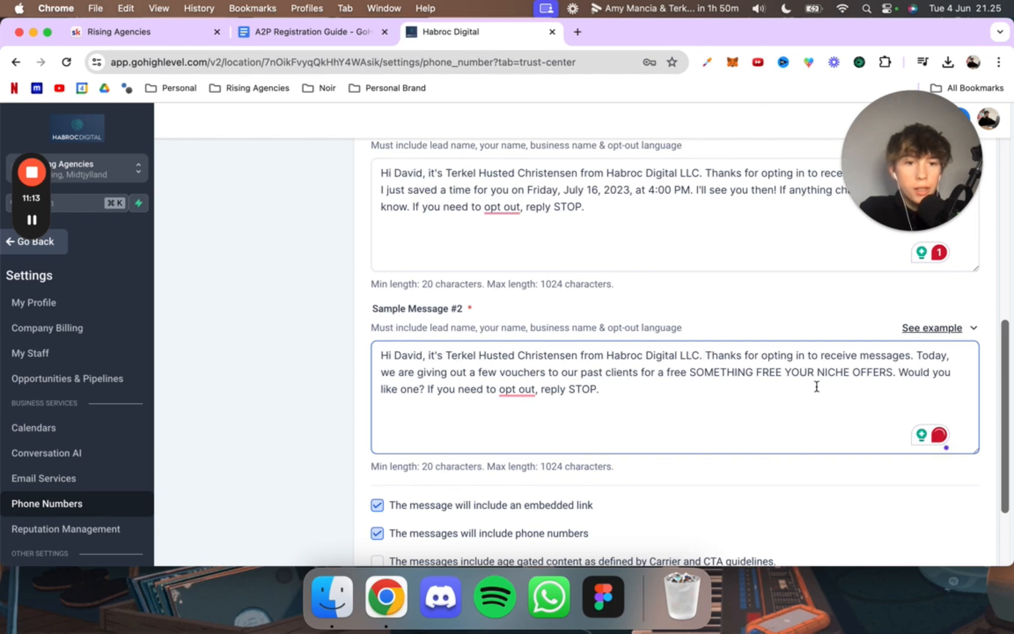
left_click_drag(690, 374, 891, 373)
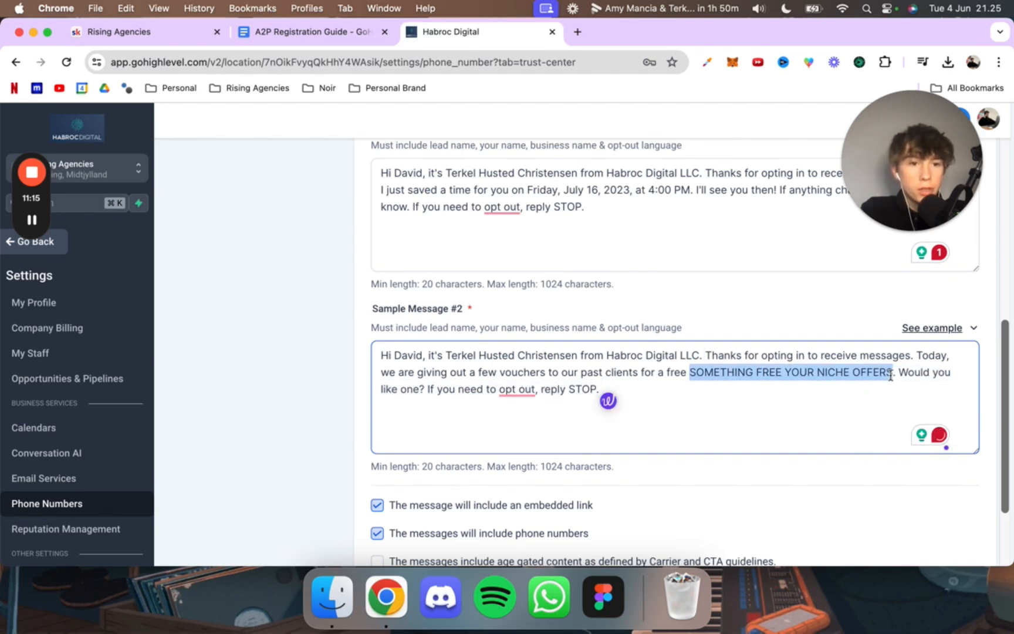
type("training")
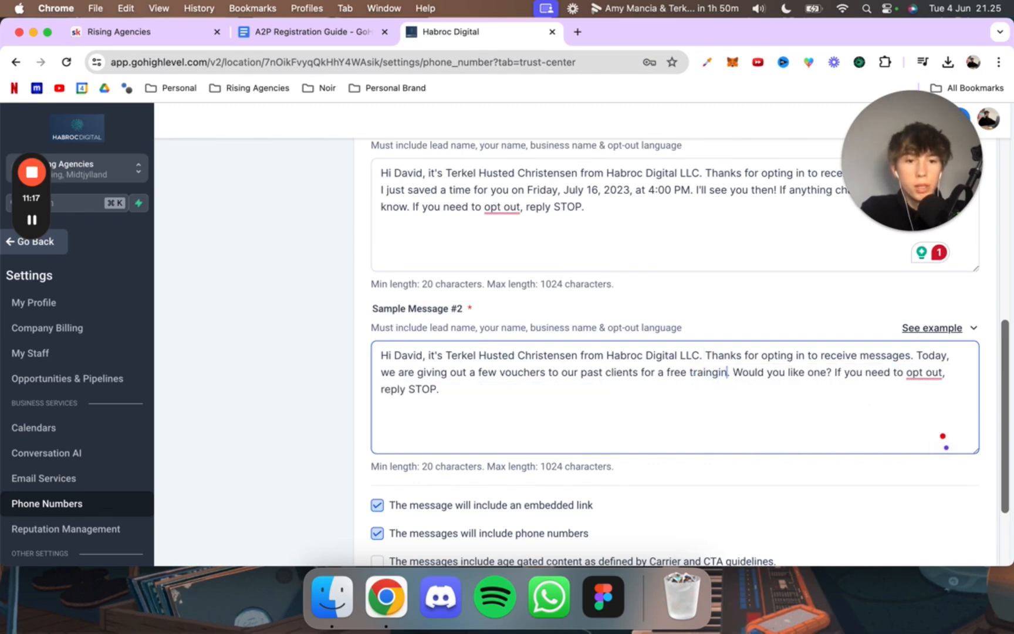
Step: Check the embedded link and phone number settings against the A2P Registration Guide, then continue to the User Consent section
scroll(809, 391, "down", 4)
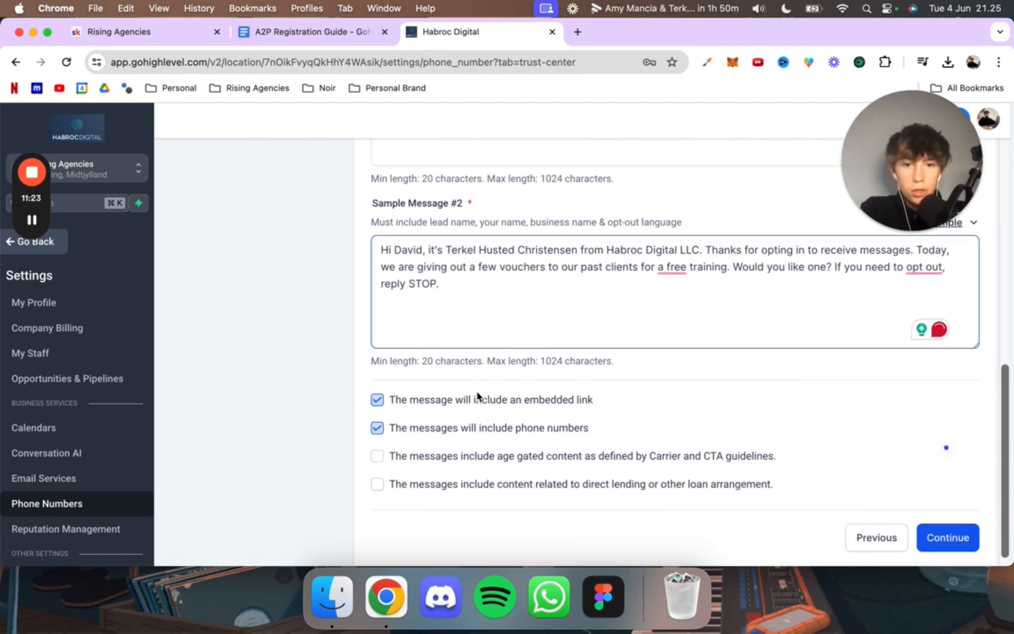
left_click(302, 36)
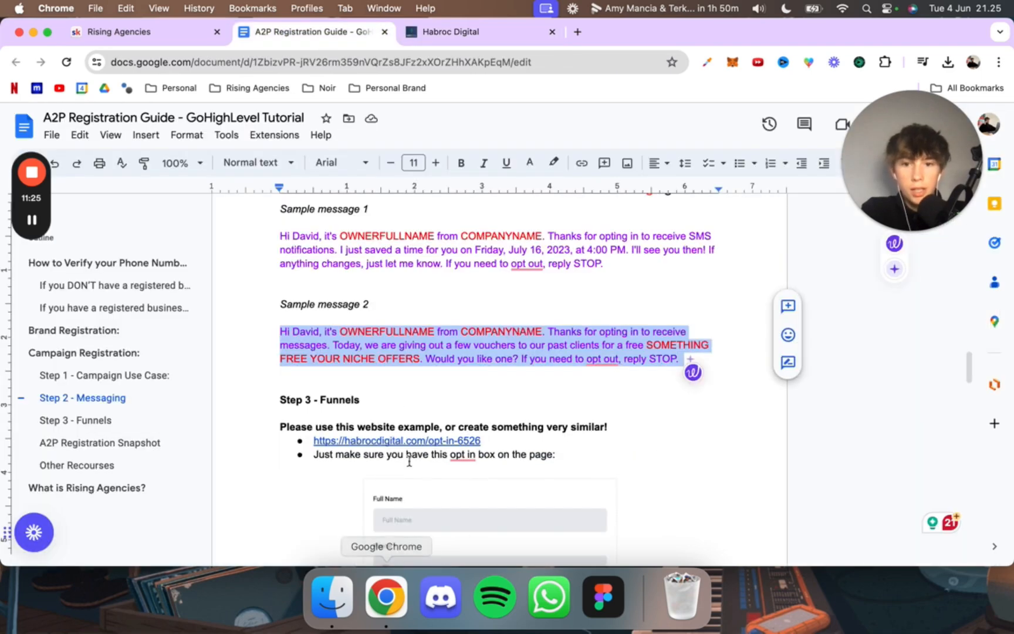
scroll(323, 309, "up", 3)
scroll(322, 310, "up", 4)
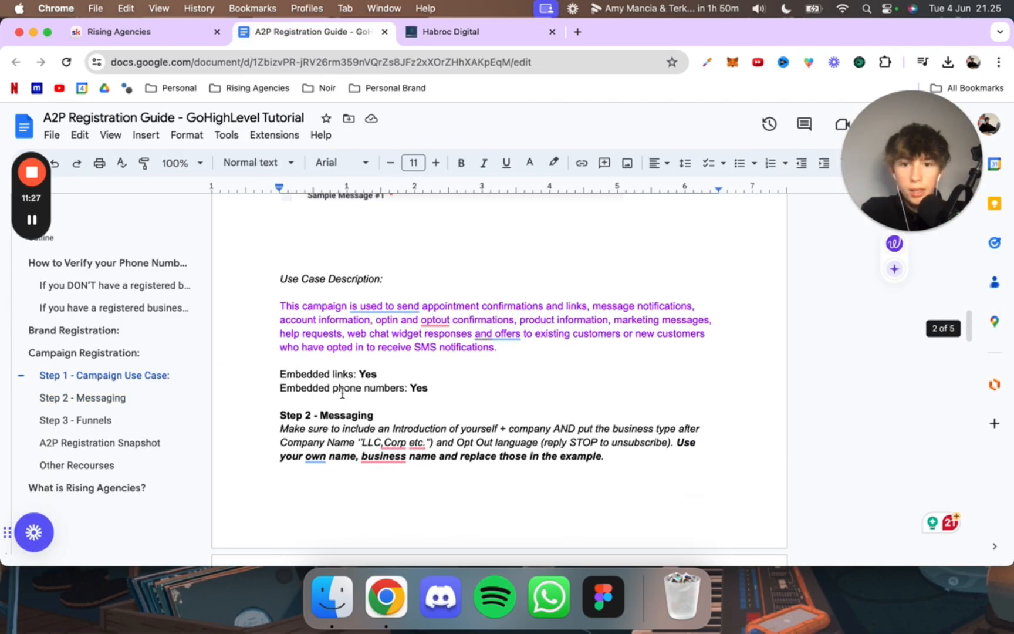
left_click(441, 31)
left_click(949, 535)
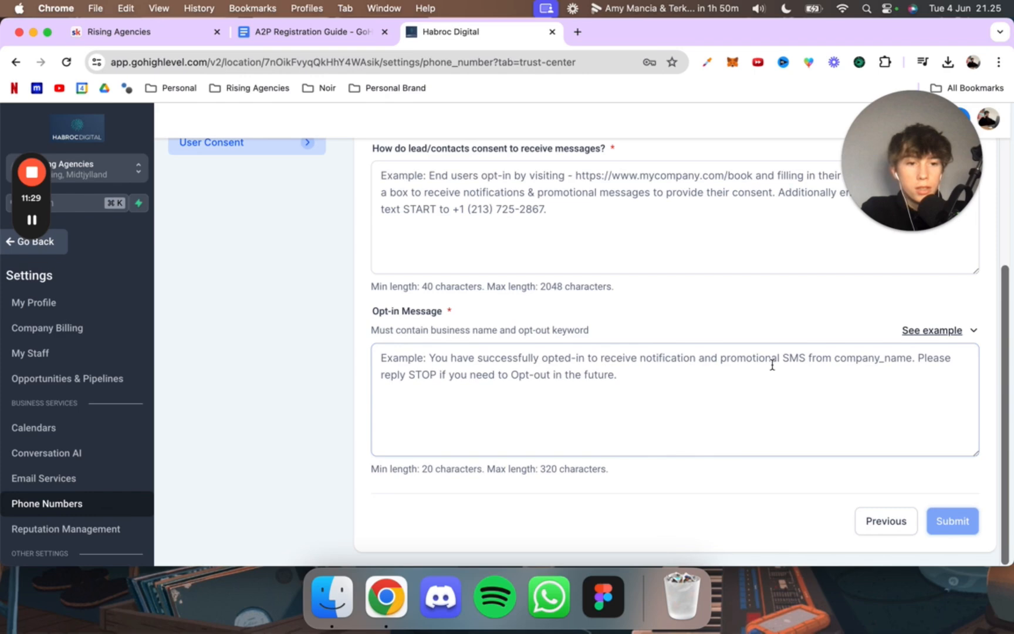
Step: Open the example opt-in page linked under Step 3 - Funnels in the guide and examine its form fields and consent checkbox
scroll(504, 293, "up", 3)
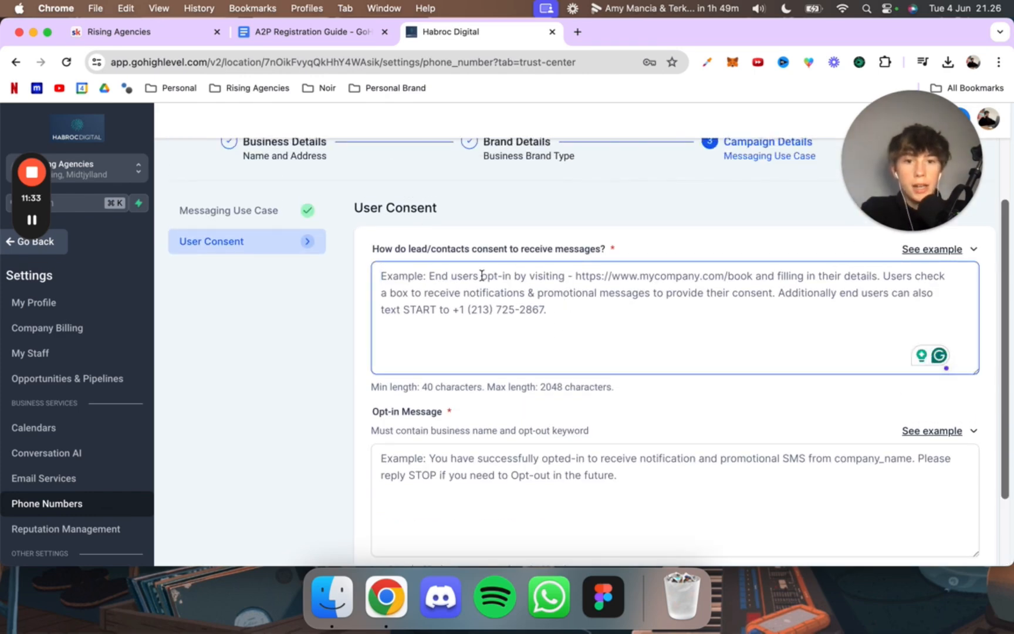
left_click(335, 32)
scroll(419, 264, "down", 10)
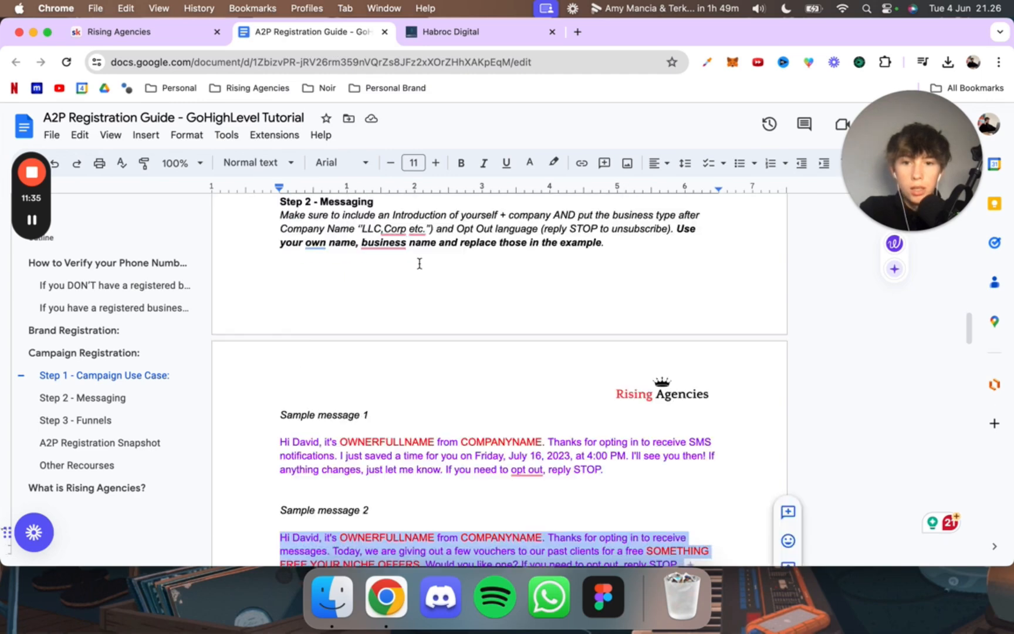
scroll(419, 264, "down", 3)
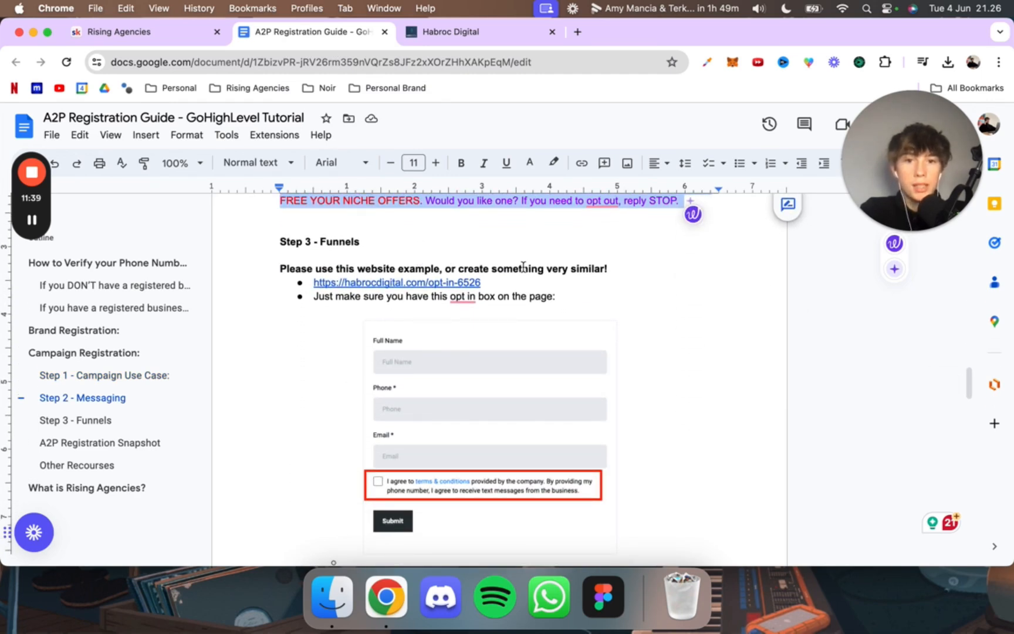
left_click(428, 282)
left_click(425, 304)
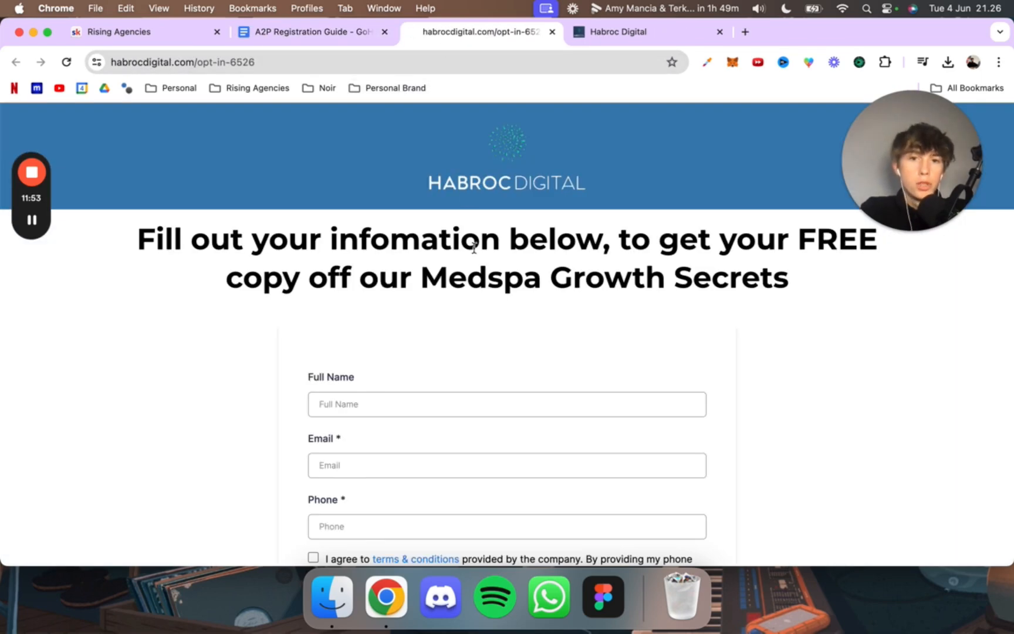
scroll(484, 328, "down", 3)
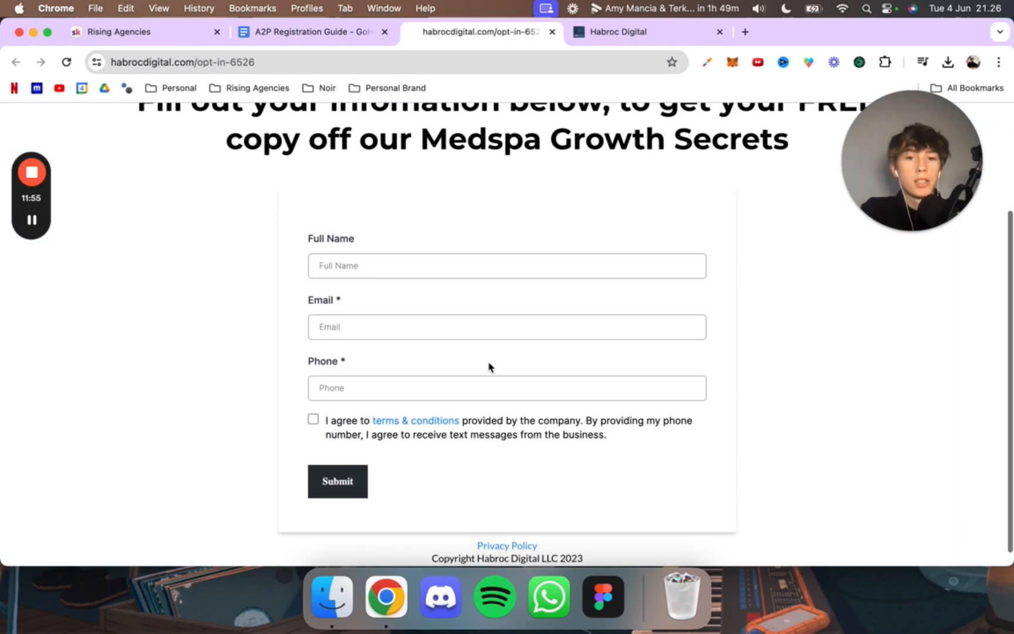
left_click_drag(613, 435, 357, 409)
left_click(530, 424)
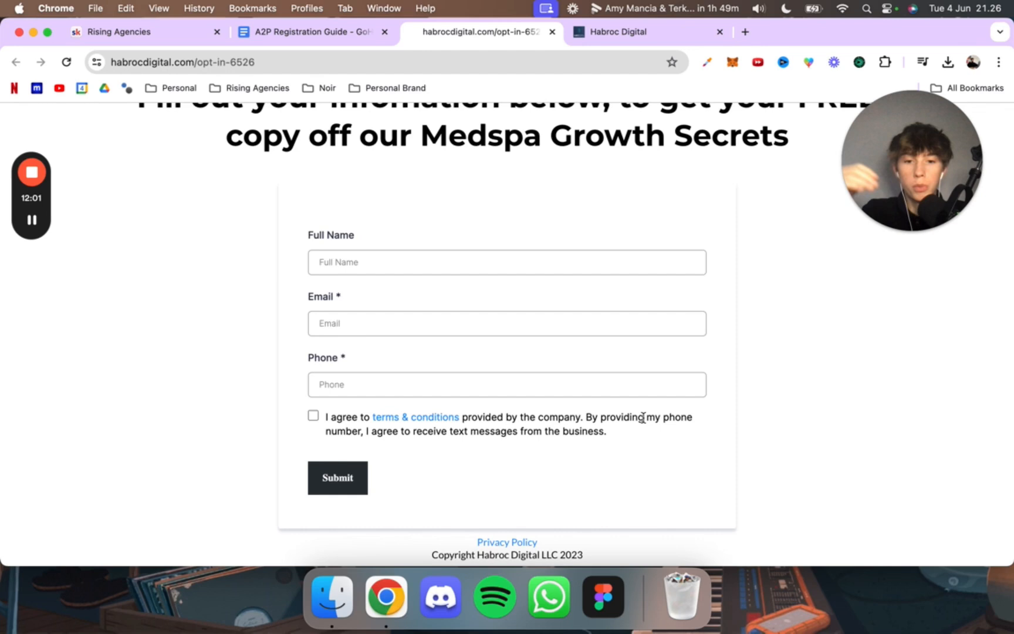
scroll(654, 449, "down", 1)
scroll(654, 448, "up", 3)
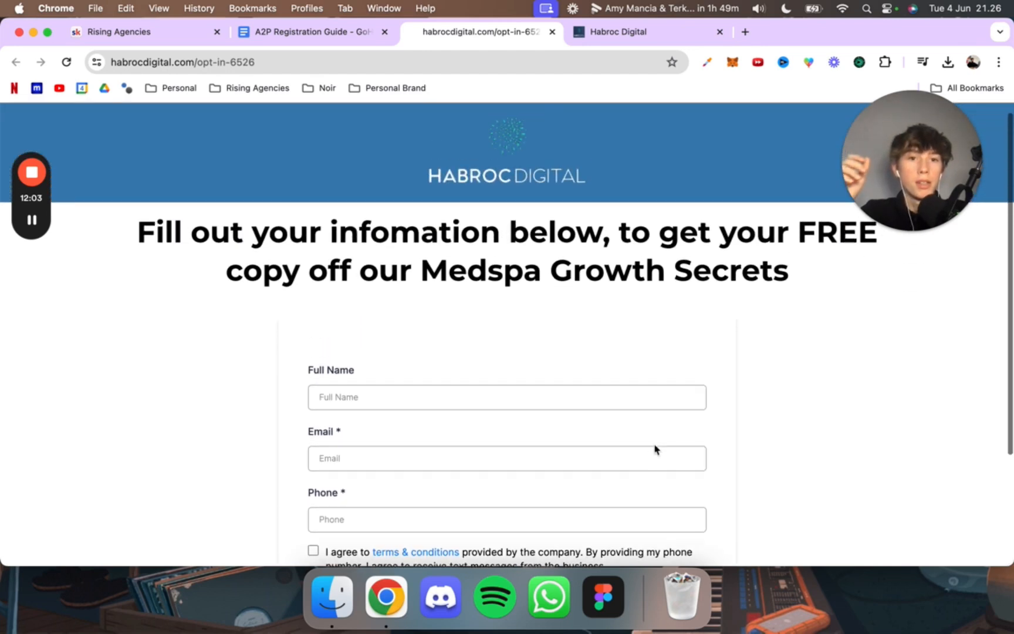
scroll(654, 448, "down", 3)
Step: Open the GoHighLevel snapshot import page from the A2P Registration Snapshot link in the guide
left_click(358, 33)
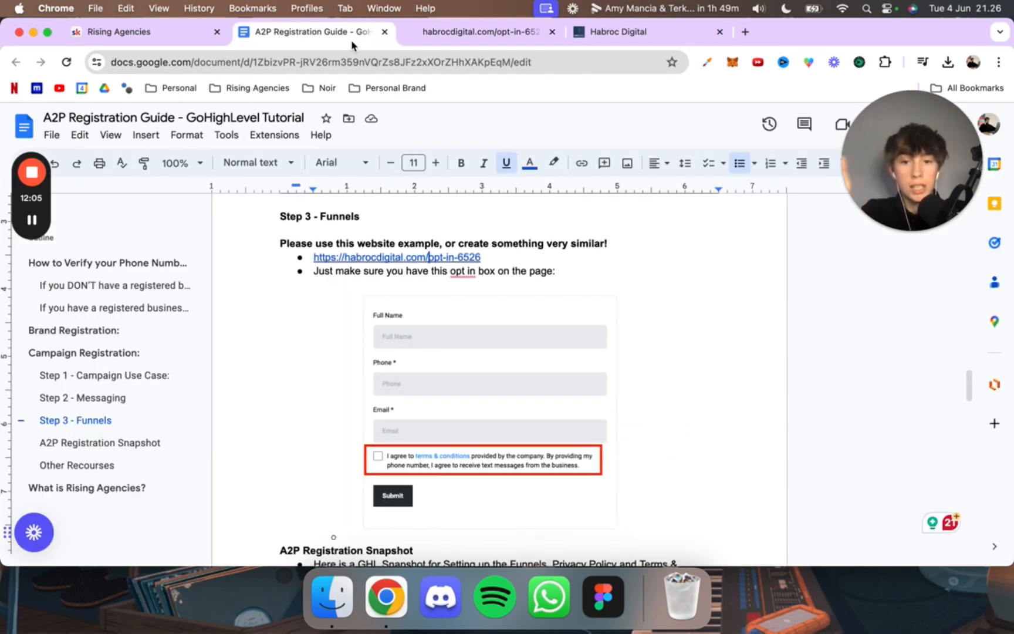
scroll(396, 272, "down", 3)
scroll(357, 366, "down", 1)
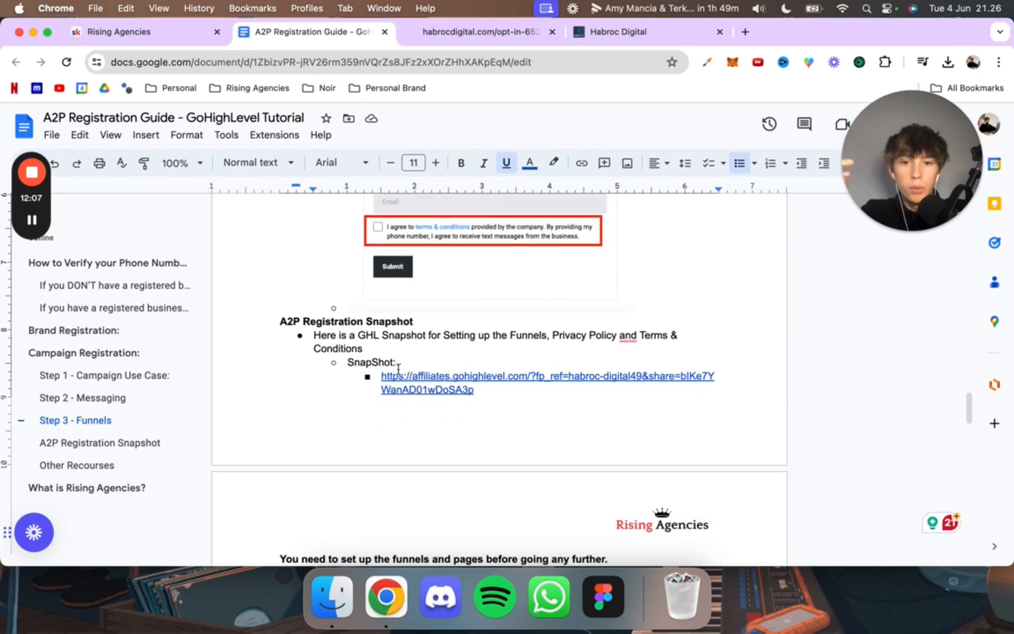
left_click(423, 375)
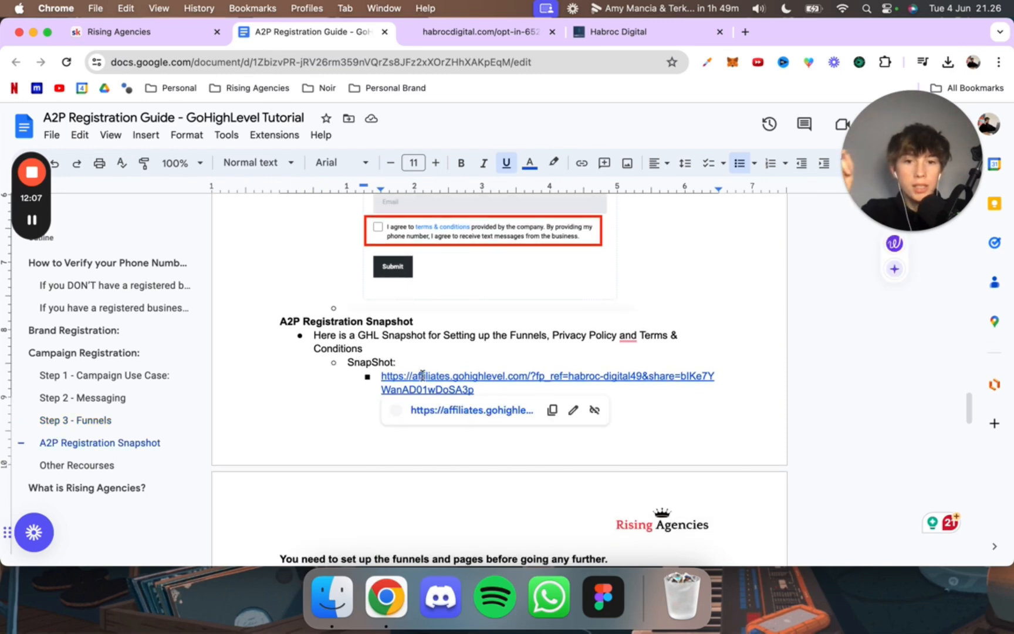
left_click(450, 413)
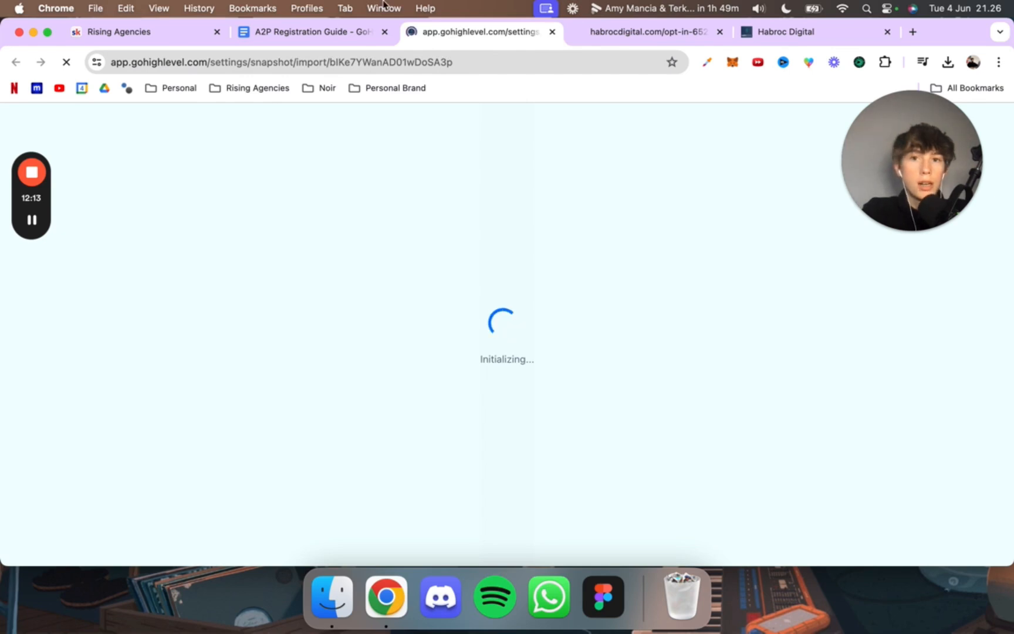
left_click(329, 34)
left_click(453, 34)
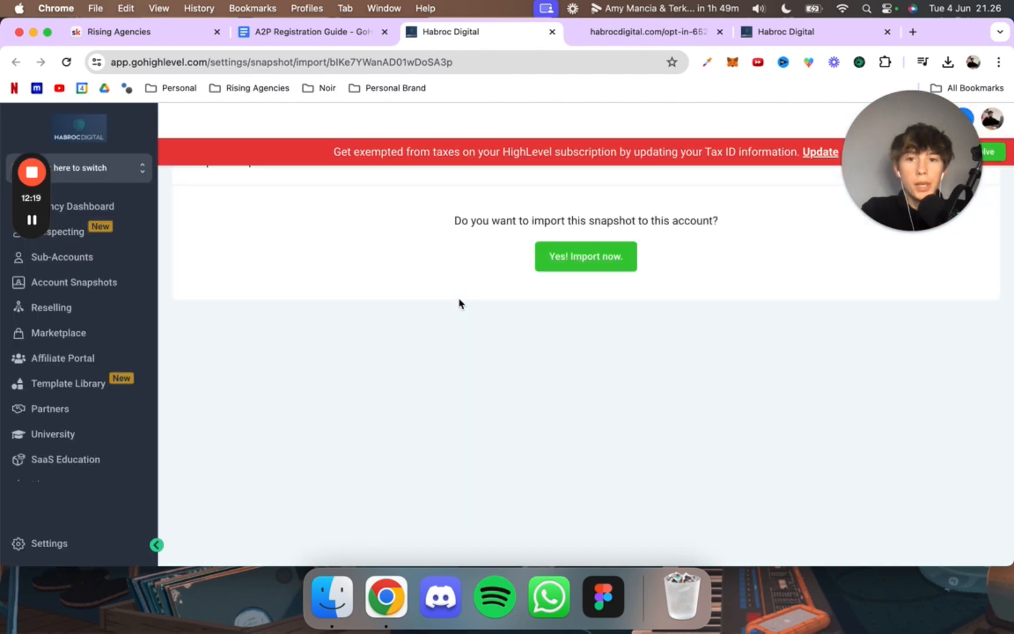
Step: Import the shared A2P snapshot into the agency account and check its entry among the imported snapshots
left_click(610, 260)
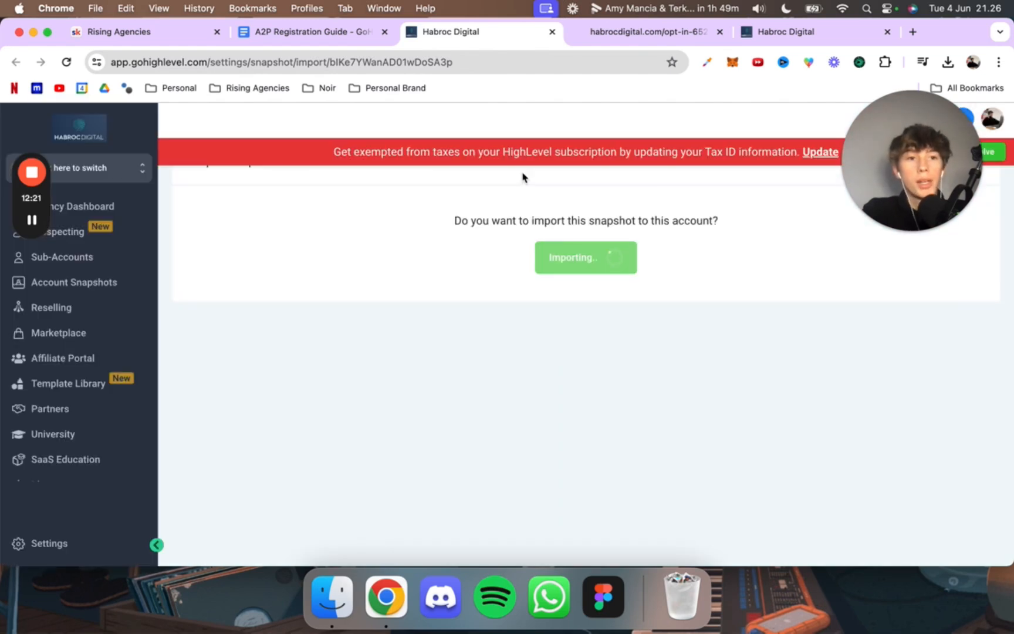
scroll(435, 258, "down", 1)
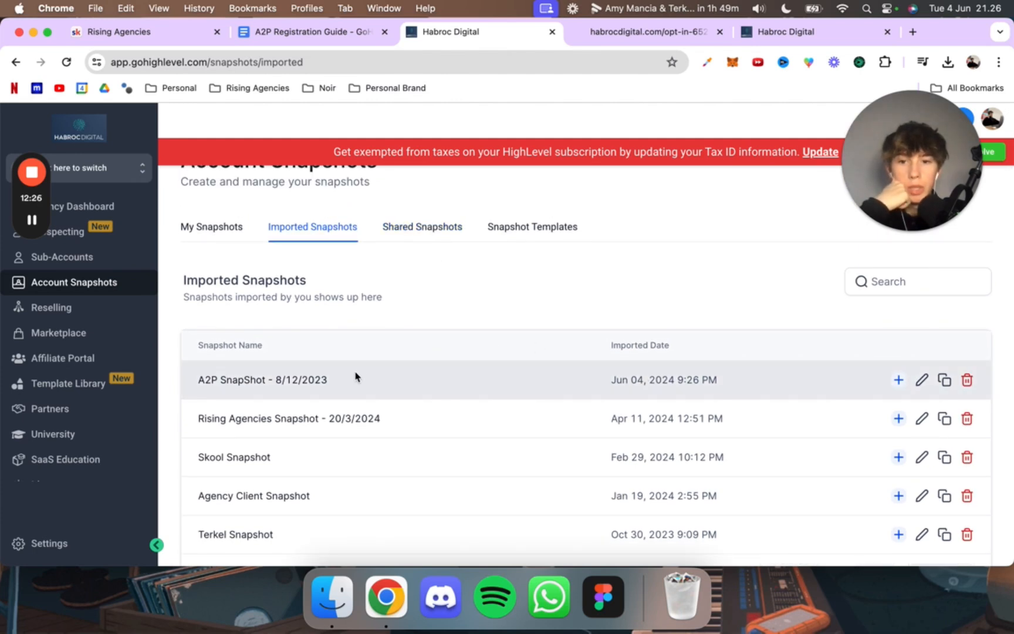
left_click_drag(719, 379, 552, 384)
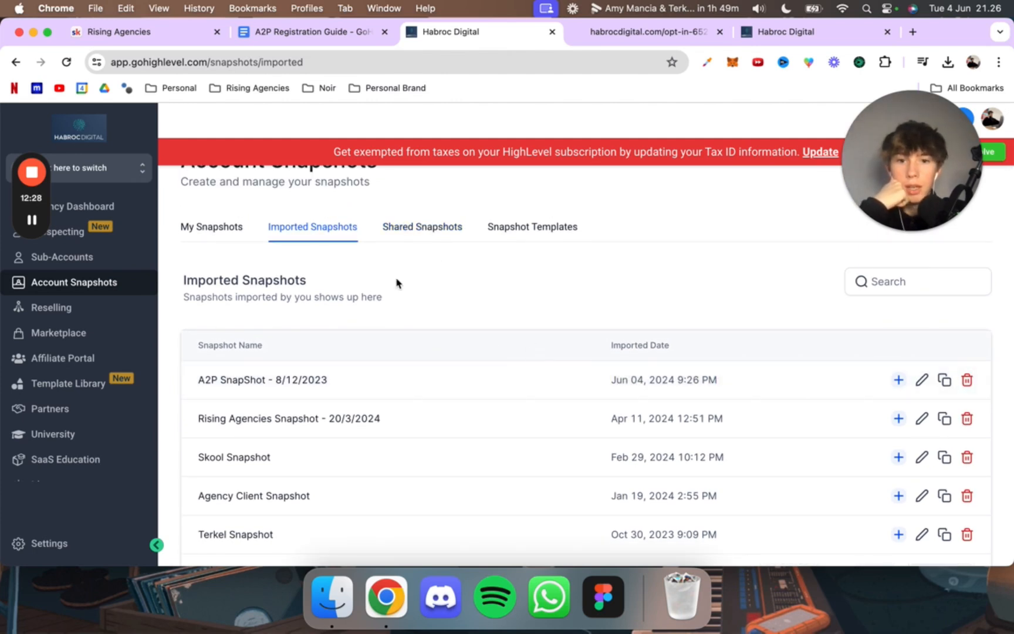
Step: Open the details of the Rising Agencies sub-account and dismiss the tax exemption notice
left_click(111, 253)
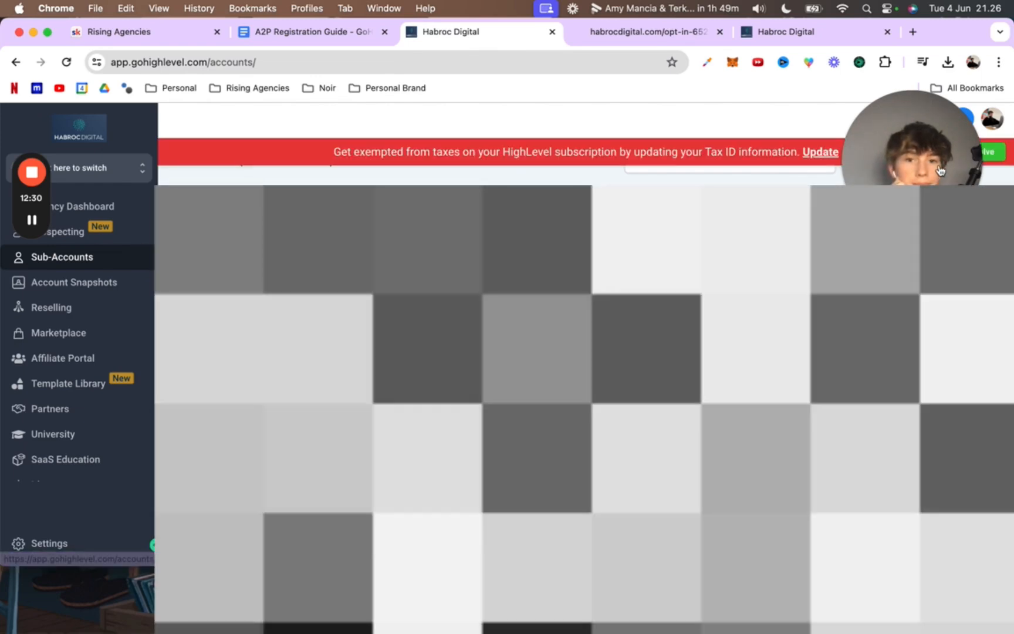
left_click_drag(910, 170, 603, 142)
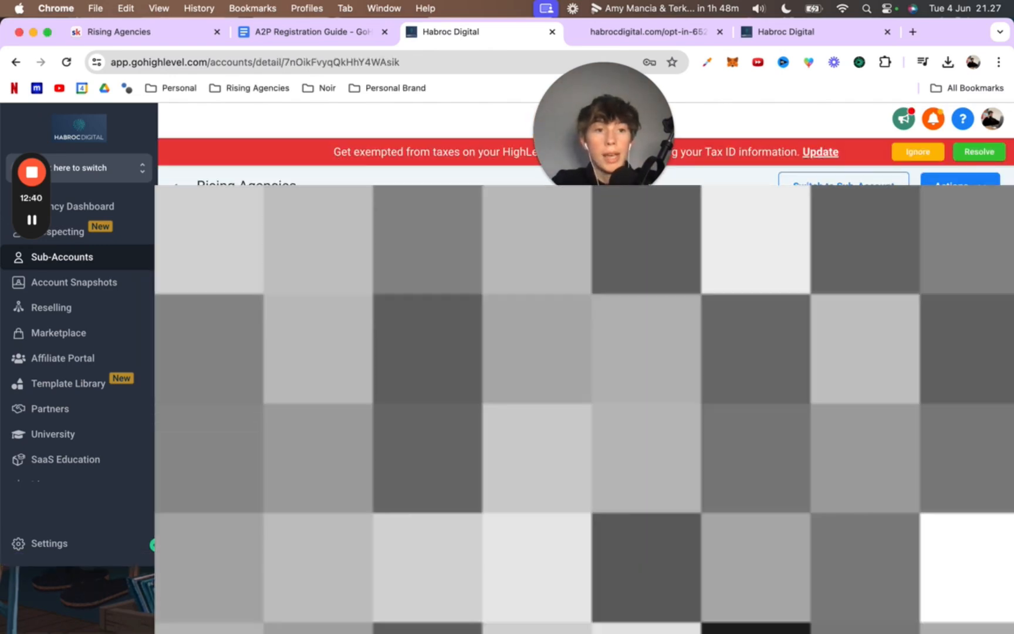
left_click(955, 187)
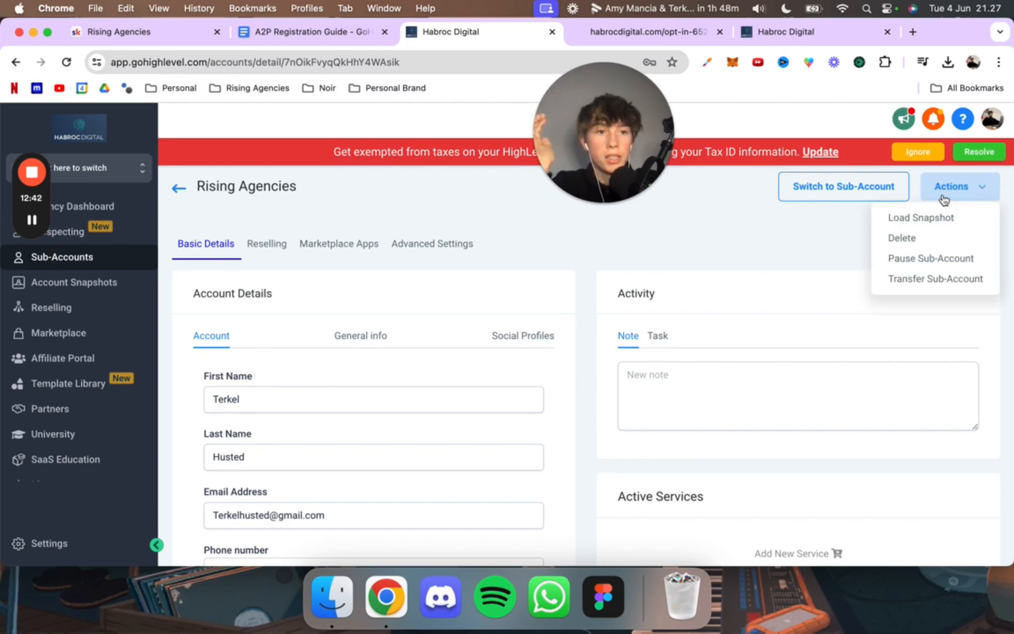
left_click(917, 155)
Step: Start loading a snapshot into the Rising Agencies sub-account, choosing "Imported - A2P SnapShot - 8/12/2023", and proceed to asset selection
left_click(947, 178)
left_click(929, 214)
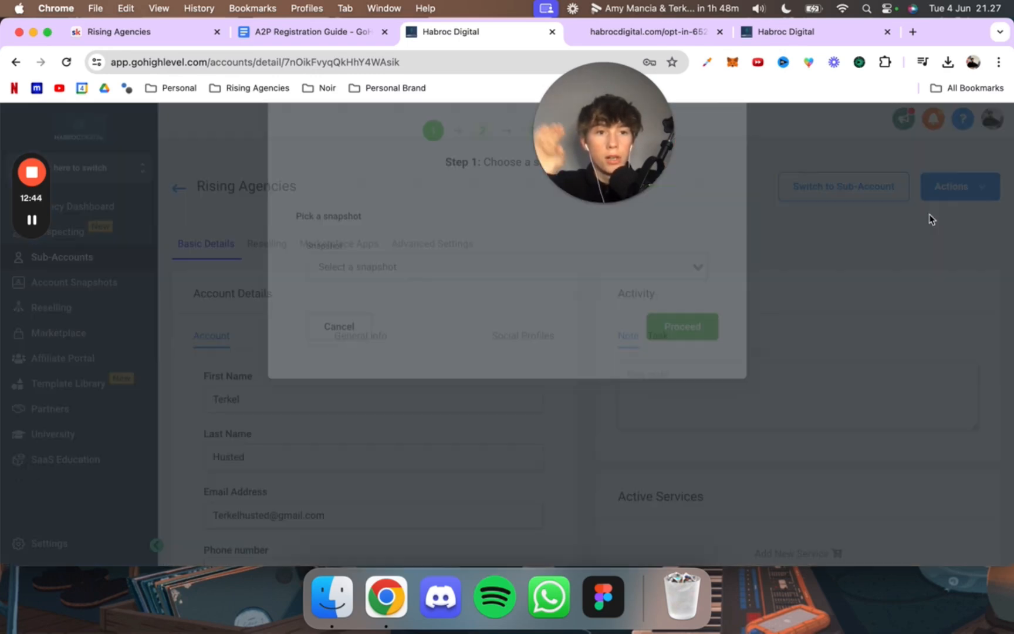
left_click(443, 331)
scroll(512, 464, "down", 1)
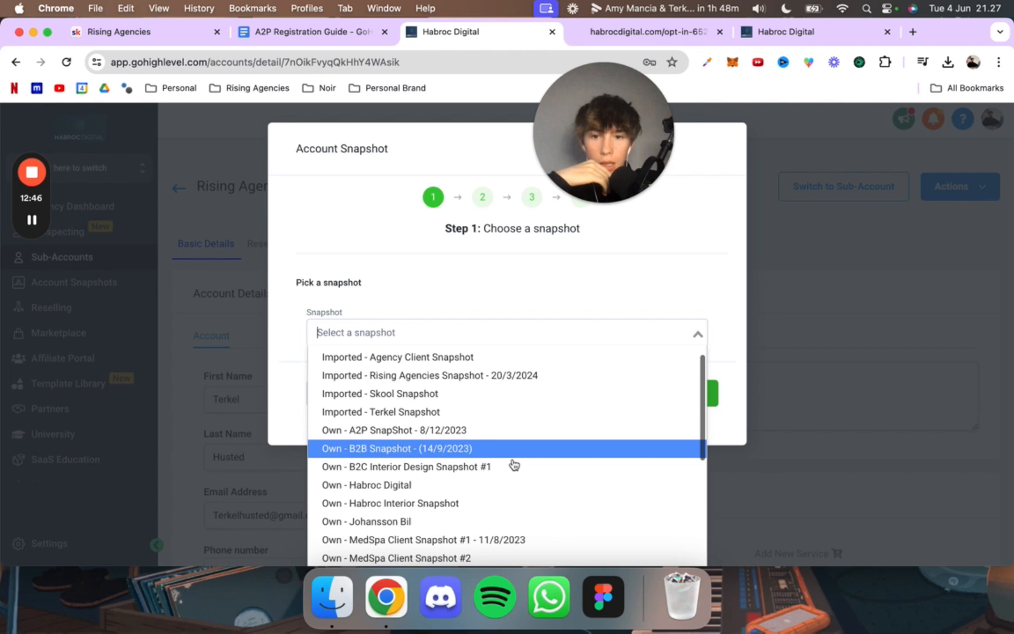
scroll(514, 462, "up", 1)
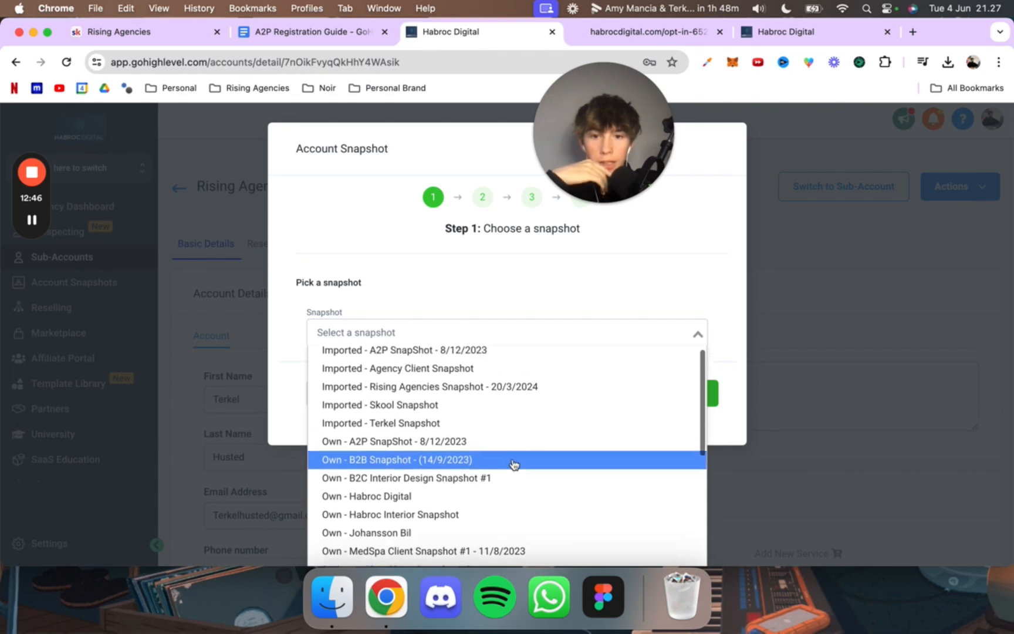
left_click(380, 359)
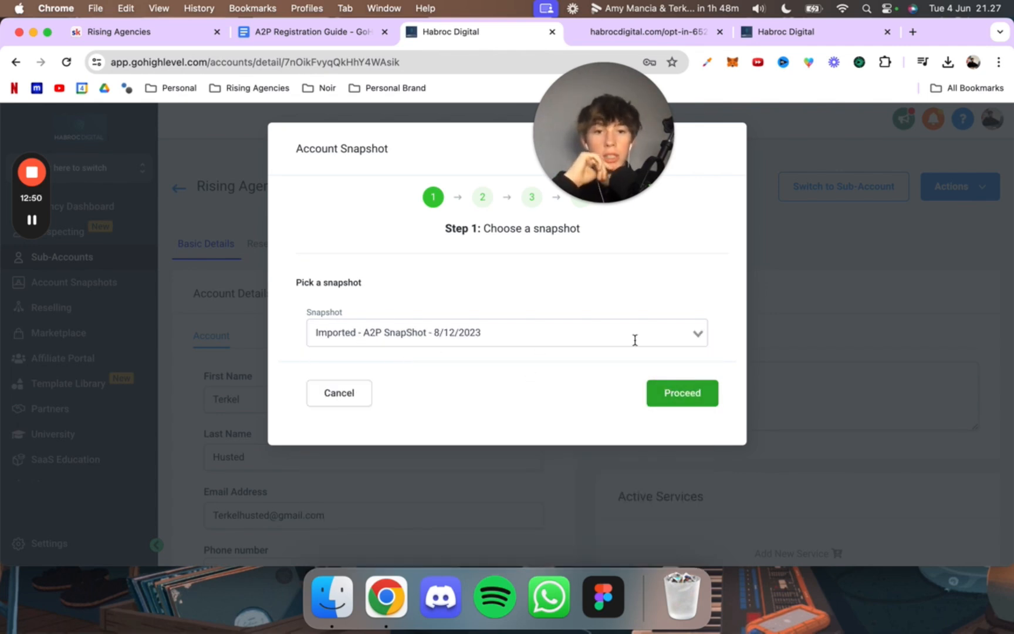
left_click(679, 394)
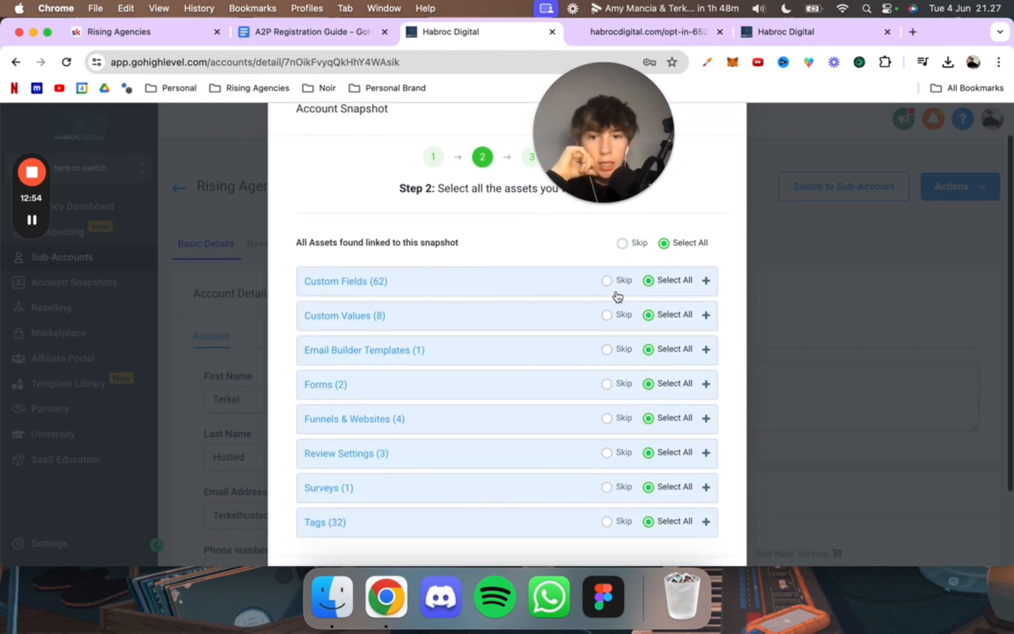
Step: Exclude all Custom Fields and Email Builder Templates from the assets pushed with the snapshot
left_click(707, 276)
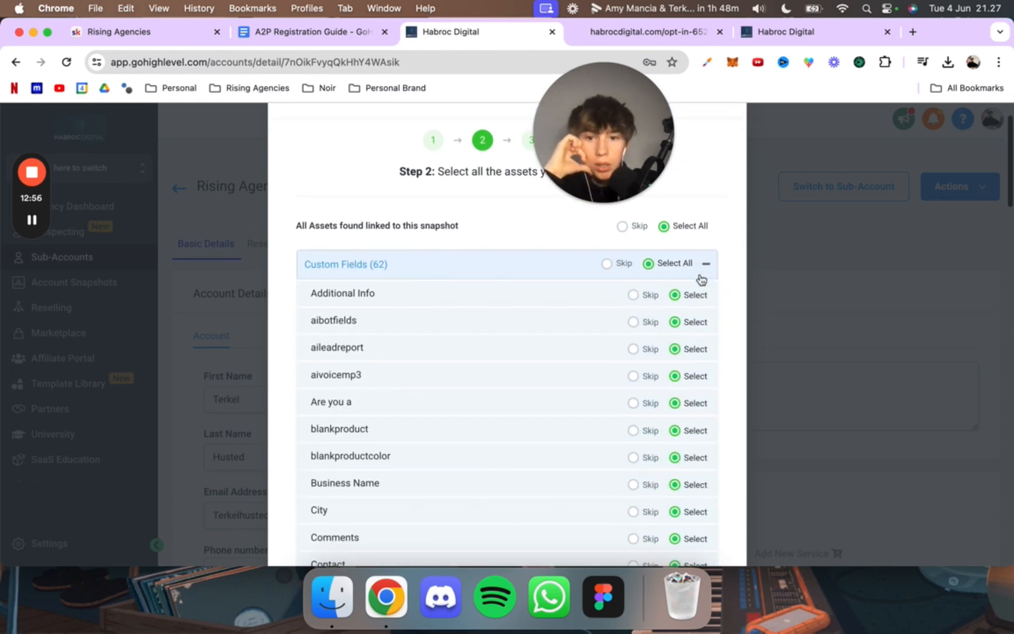
scroll(695, 277, "up", 2)
left_click(621, 320)
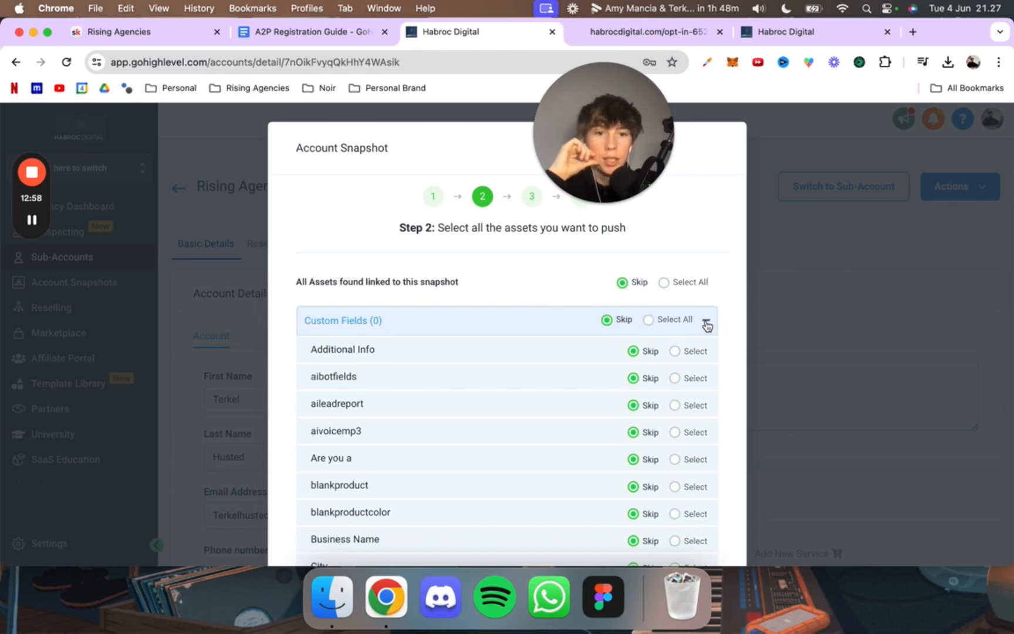
left_click(705, 320)
scroll(587, 344, "down", 1)
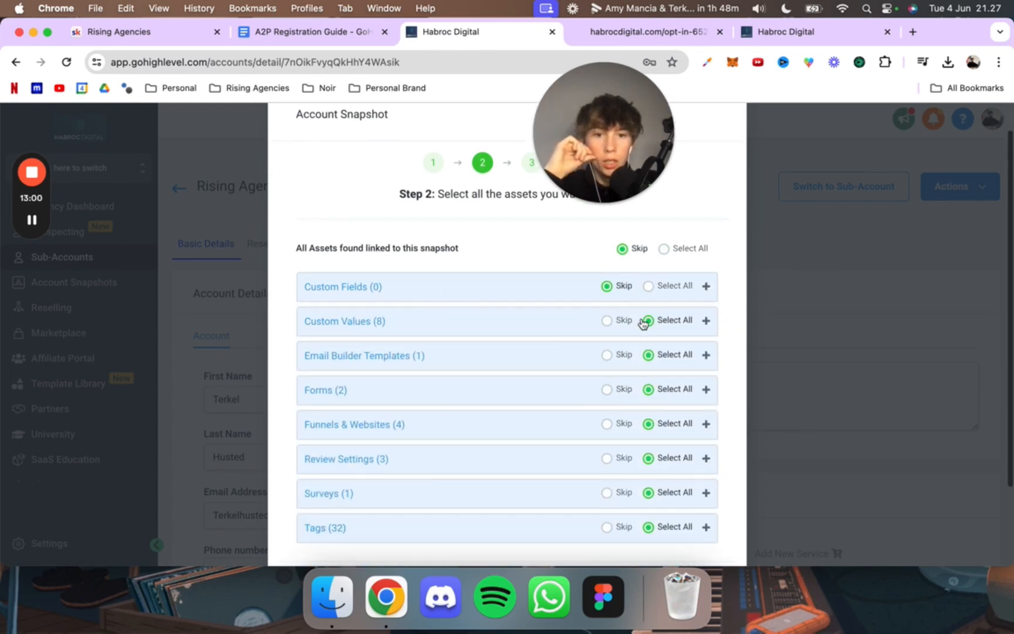
scroll(666, 332, "down", 1)
left_click(601, 322)
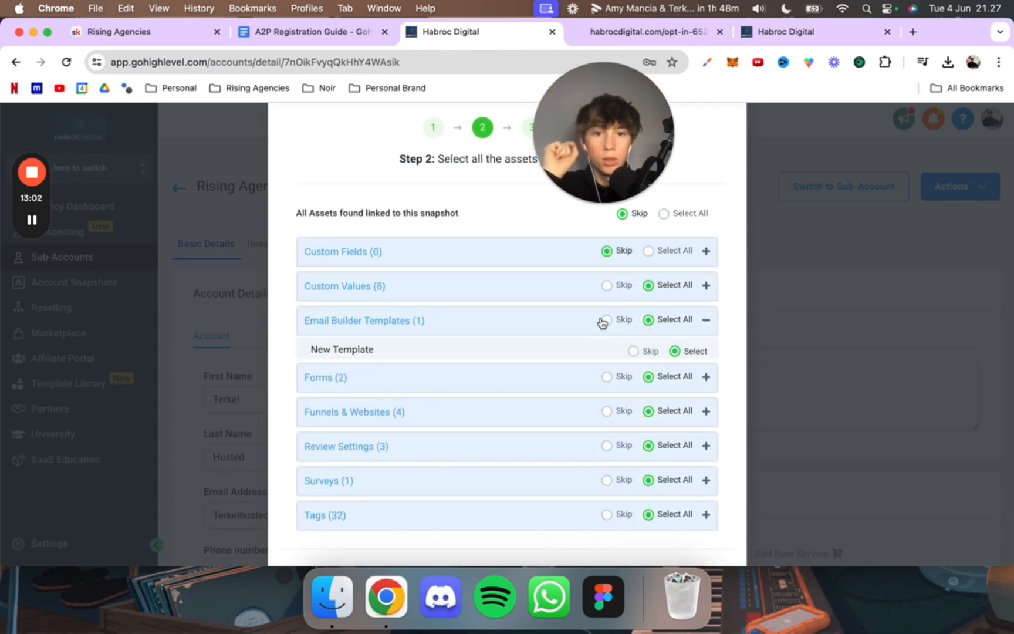
left_click(615, 327)
Step: Set Review Settings, Surveys and Tags to Skip in the snapshot's asset selection
scroll(604, 371, "down", 2)
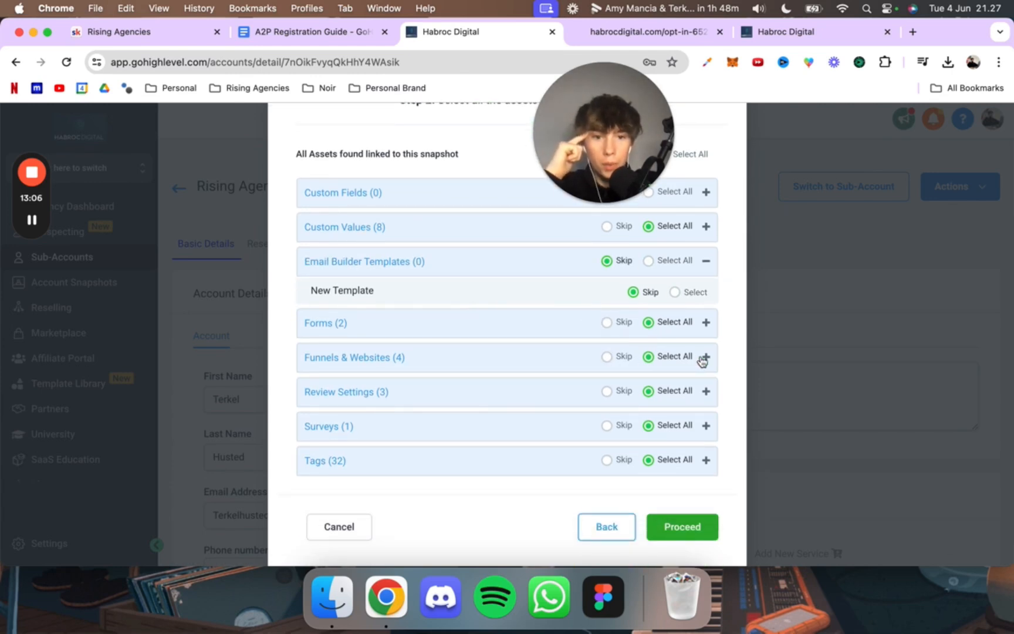
scroll(632, 369, "down", 1)
left_click(608, 361)
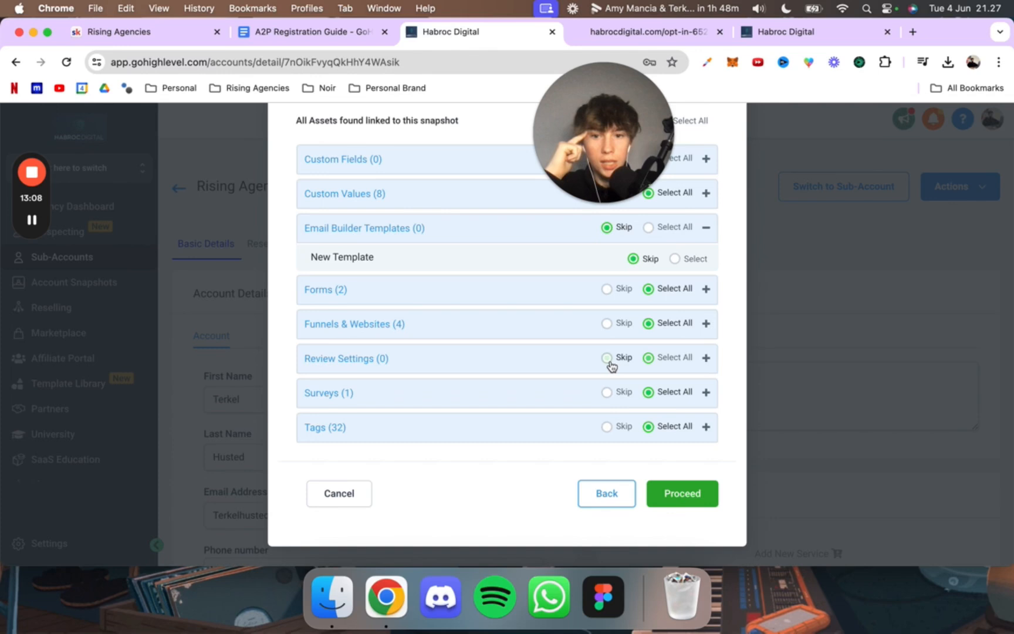
left_click(605, 394)
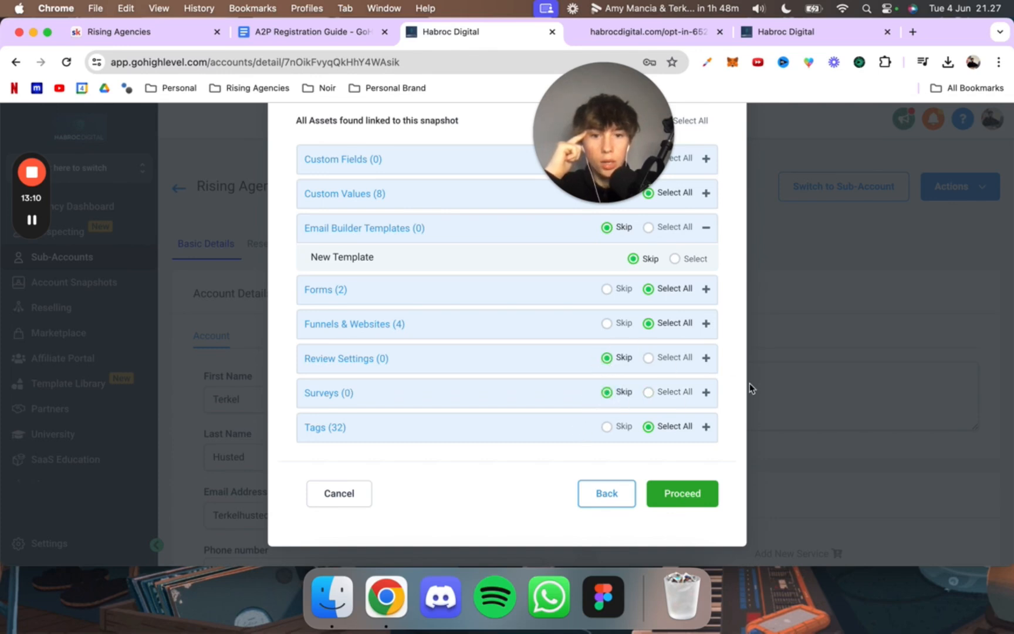
left_click(615, 428)
scroll(527, 357, "up", 4)
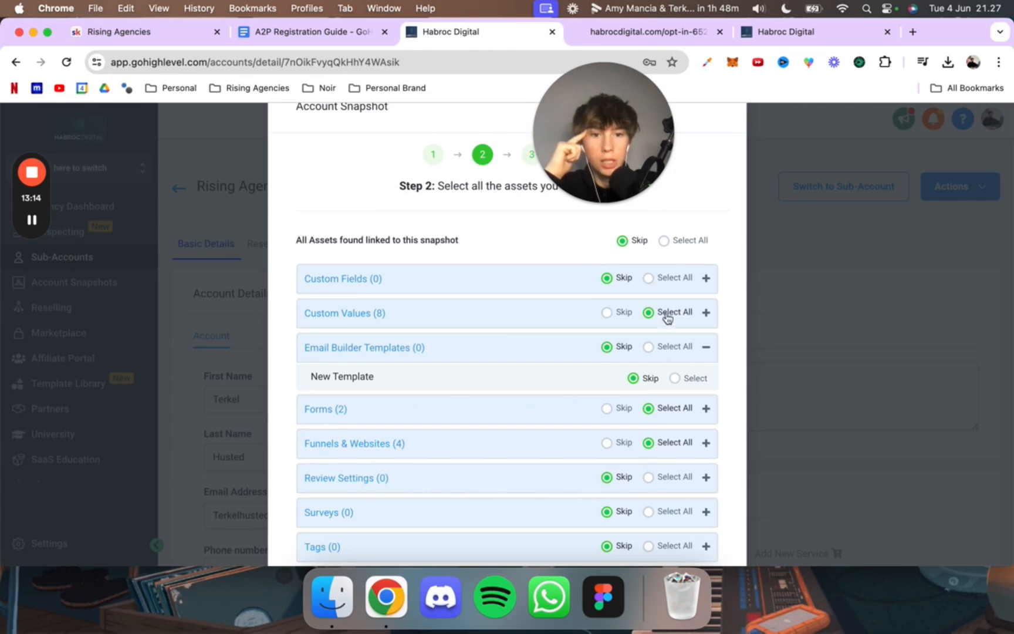
Step: Push the selected Custom Values, Forms, and Funnels & Websites through the conflict check, finish the snapshot load, and switch to the sub-account
left_click(707, 349)
scroll(698, 387, "down", 3)
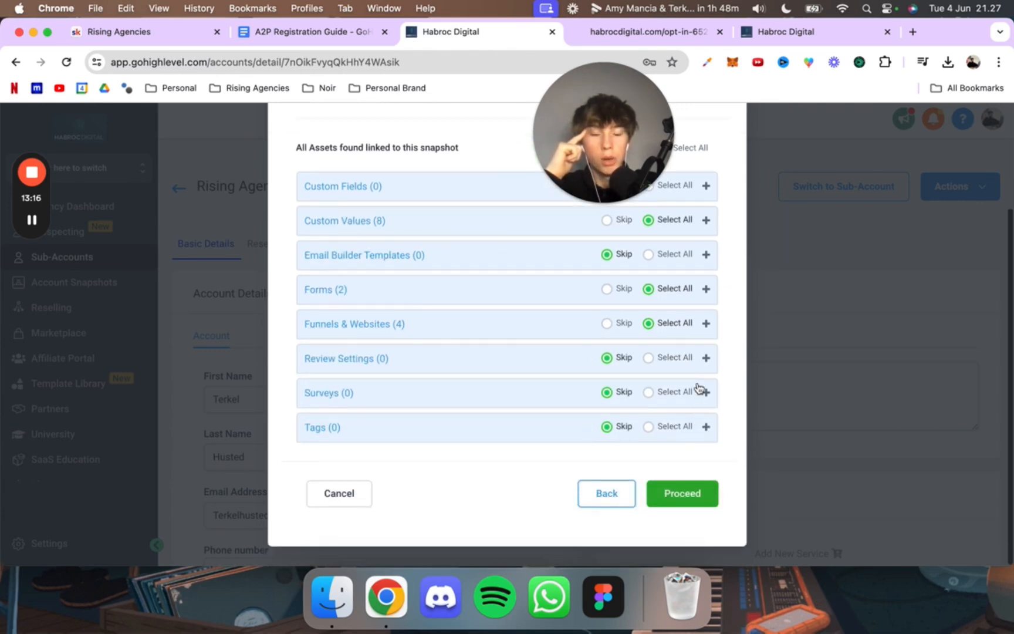
scroll(603, 423, "up", 2)
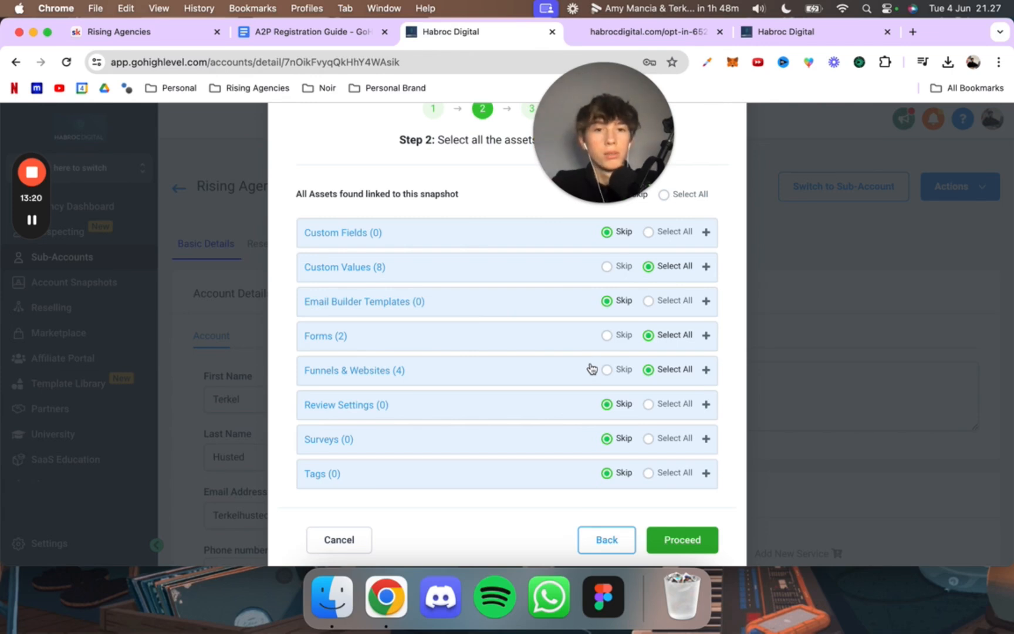
scroll(674, 470, "down", 2)
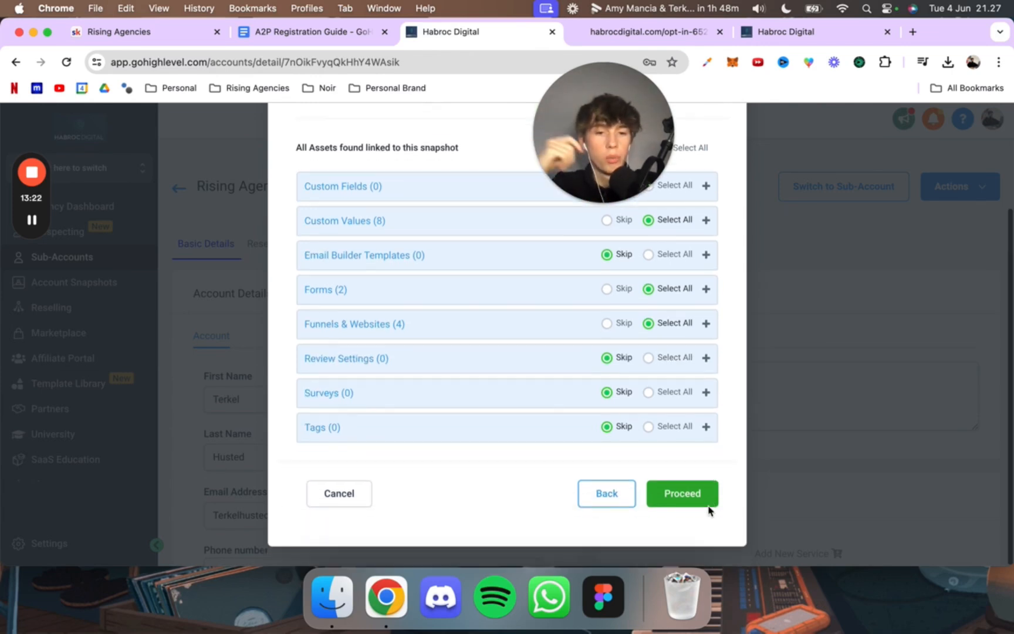
left_click(697, 495)
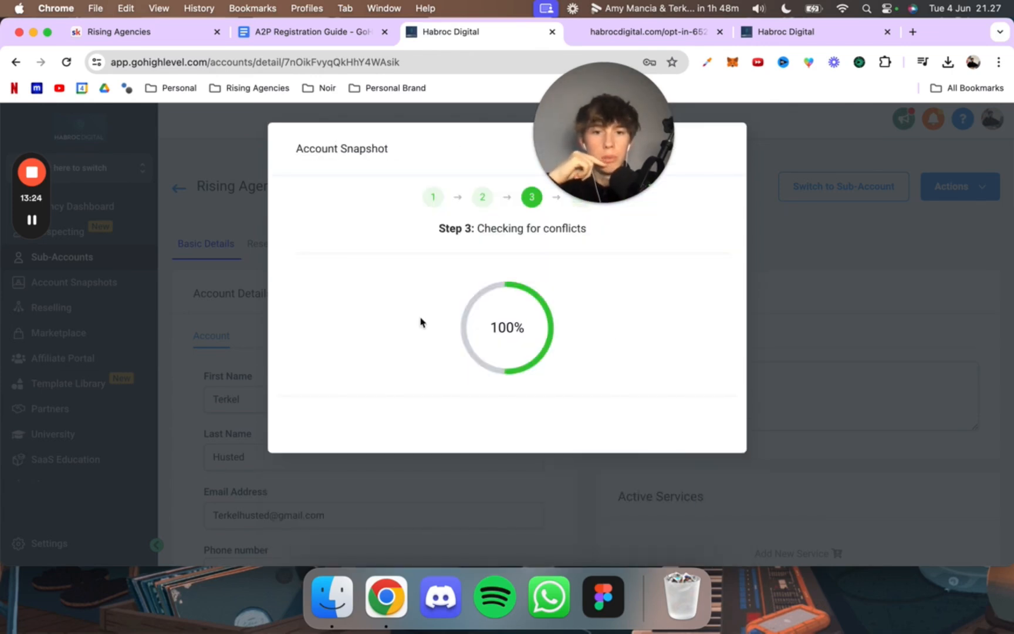
left_click(681, 420)
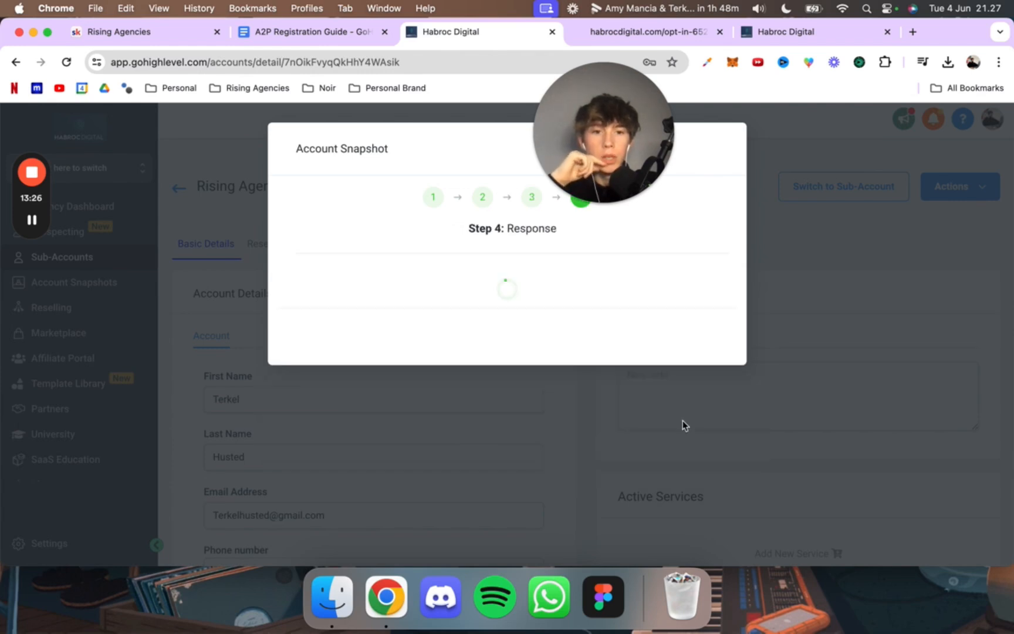
left_click(675, 334)
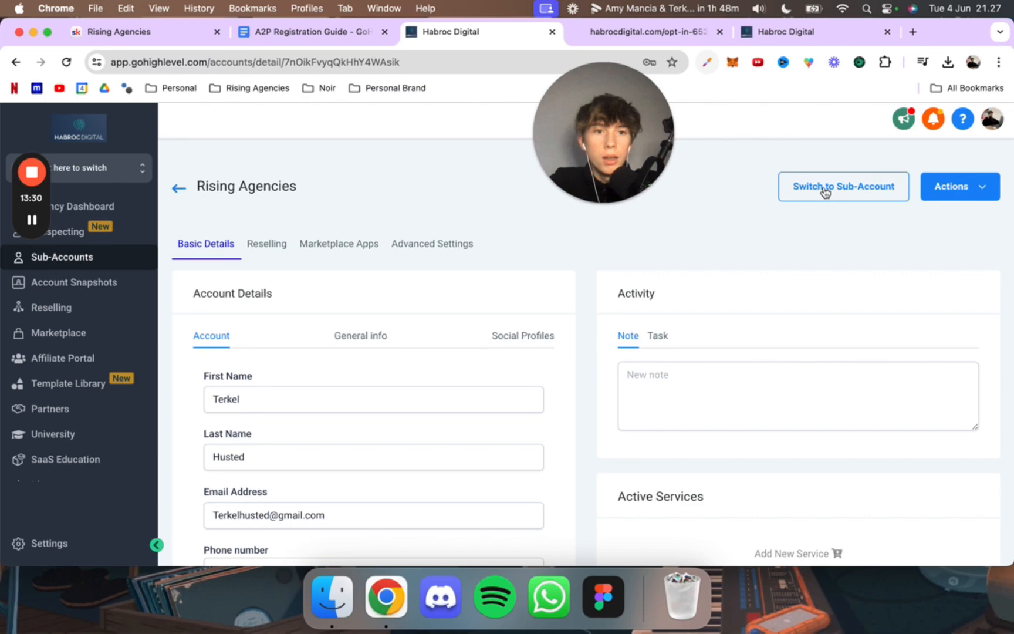
left_click(810, 200)
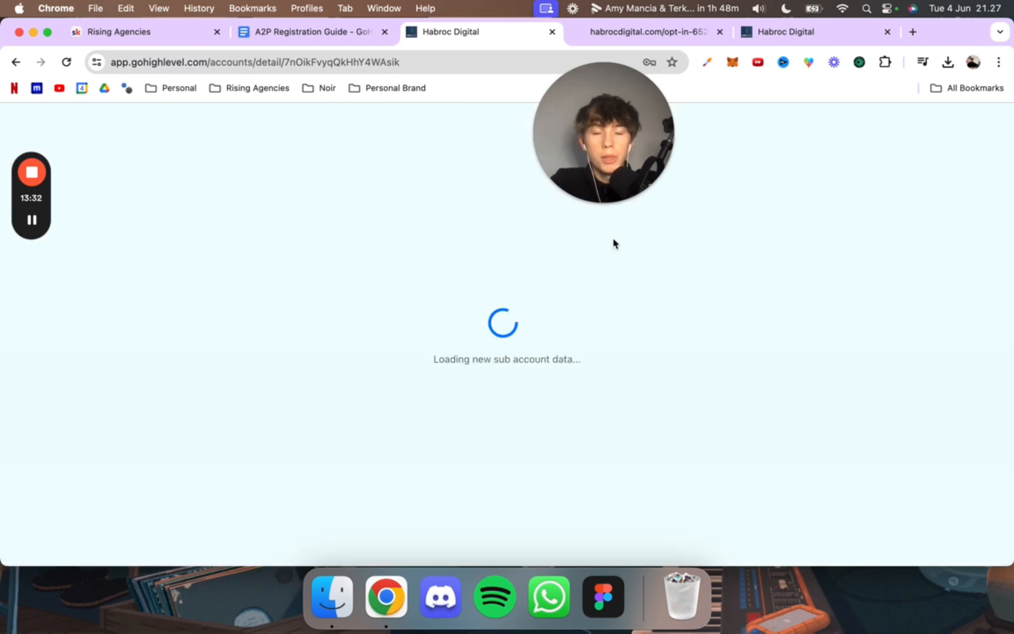
left_click_drag(601, 169, 484, 109)
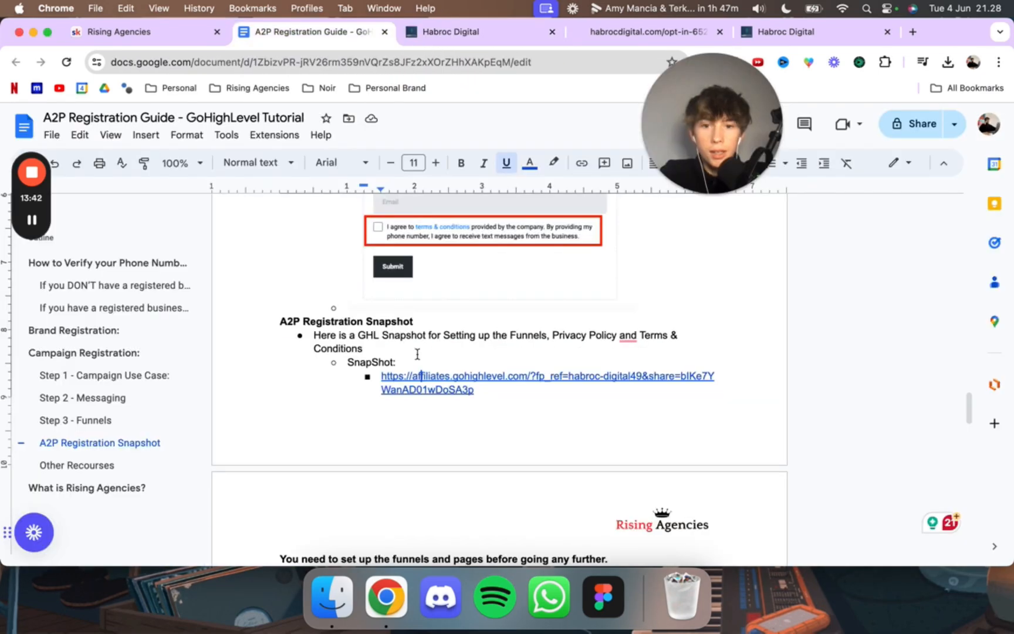
Step: Copy the End User Consent template from the A2P Registration Guide into the lead consent field of the User Consent section
scroll(417, 353, "down", 3)
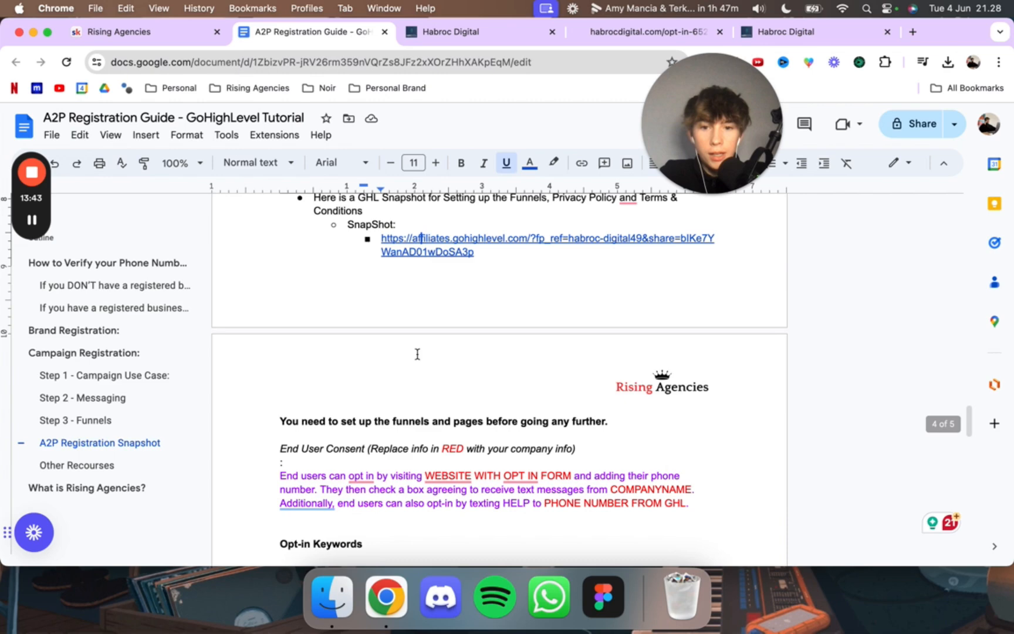
left_click(377, 382)
scroll(377, 382, "down", 1)
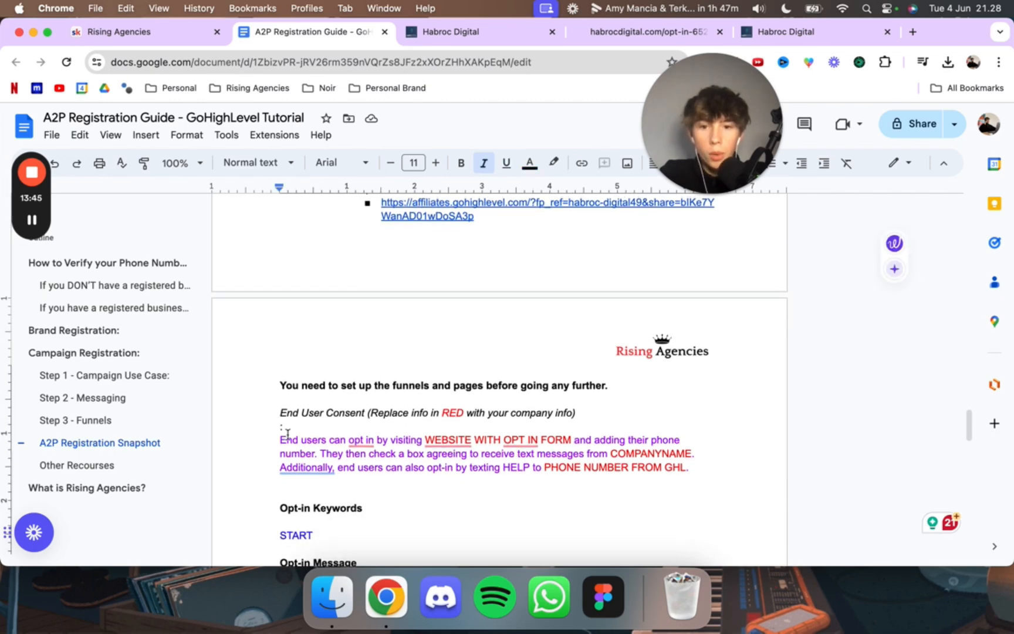
left_click_drag(279, 439, 690, 467)
key("super+c")
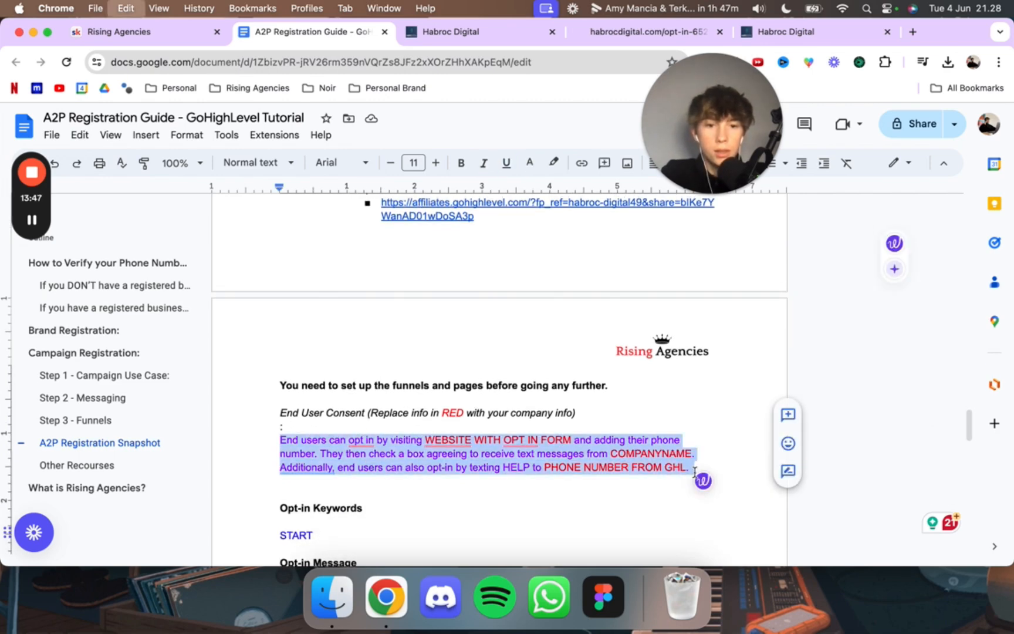
left_click(783, 32)
left_click(482, 280)
key("super+v")
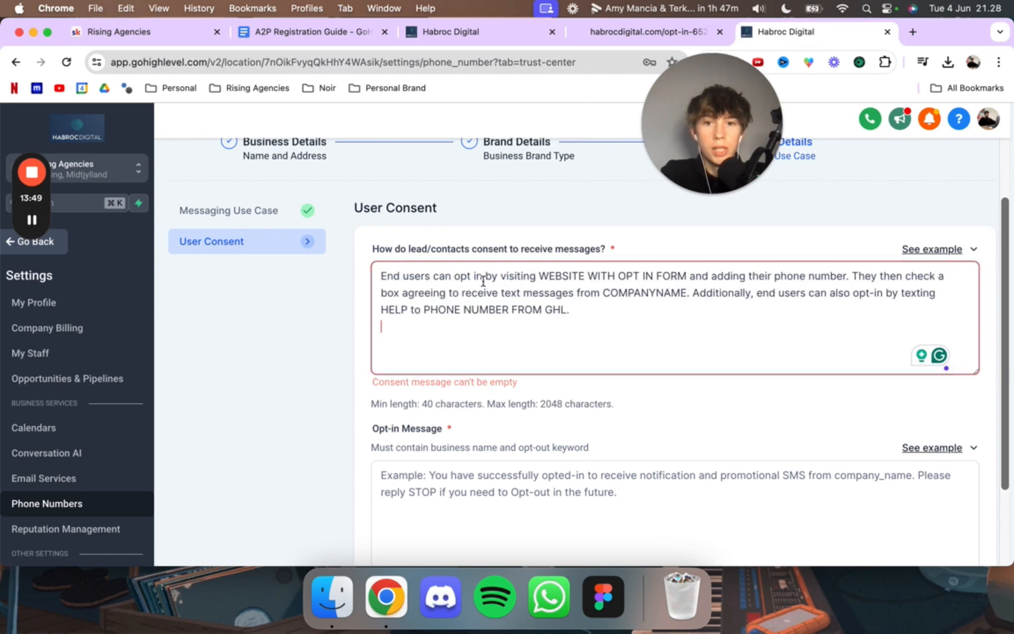
Step: Select the WEBSITE WITH OPT IN FORM placeholder in the consent text, and open the Rising Agencies sub-account's funnels list for the opt-in page
mouse_move(534, 270)
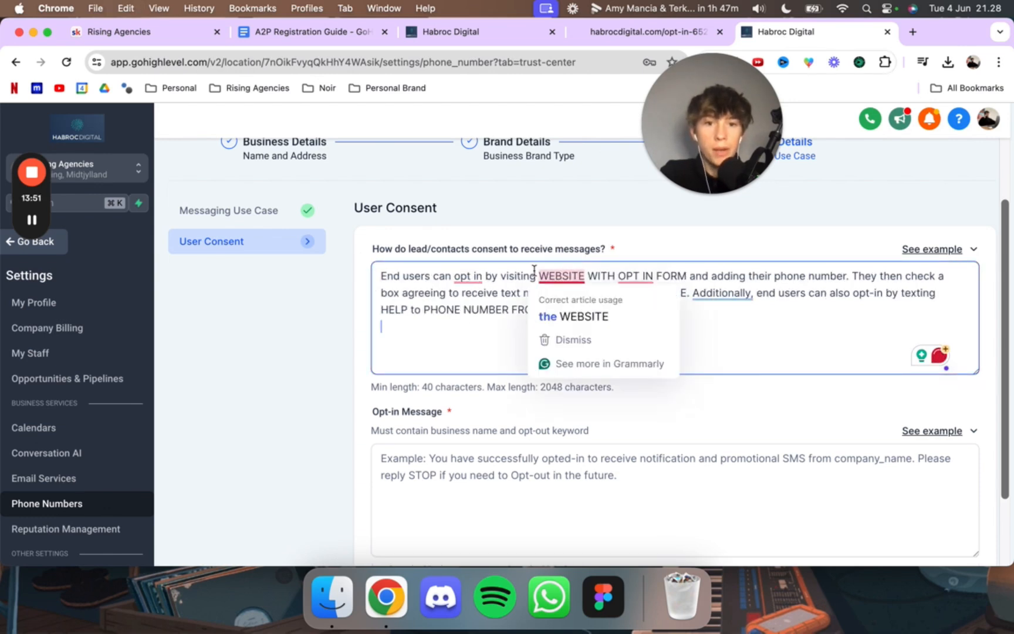
mouse_move(650, 271)
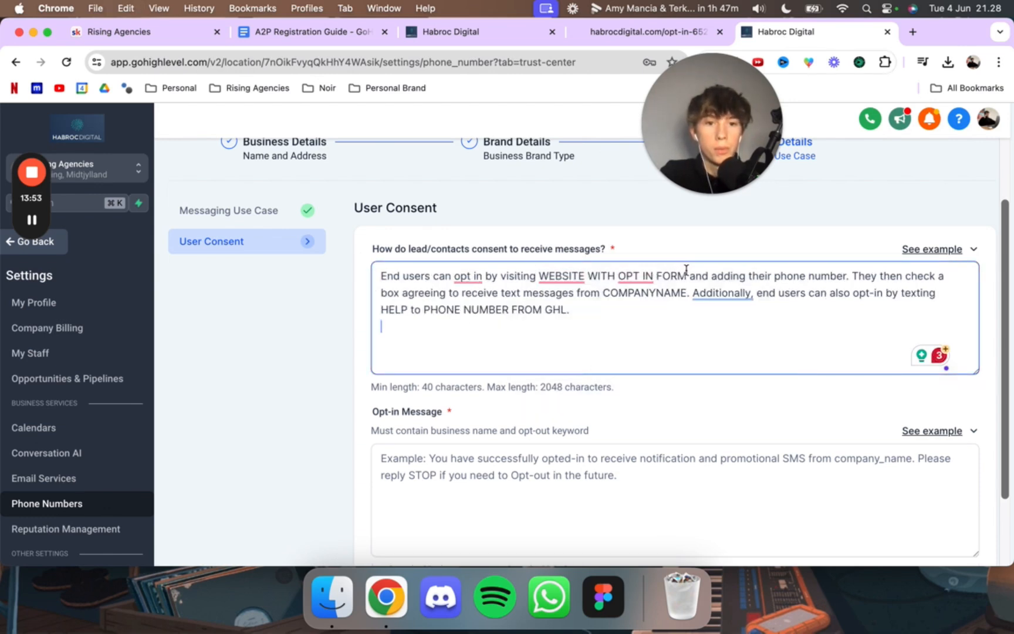
left_click_drag(688, 275, 535, 275)
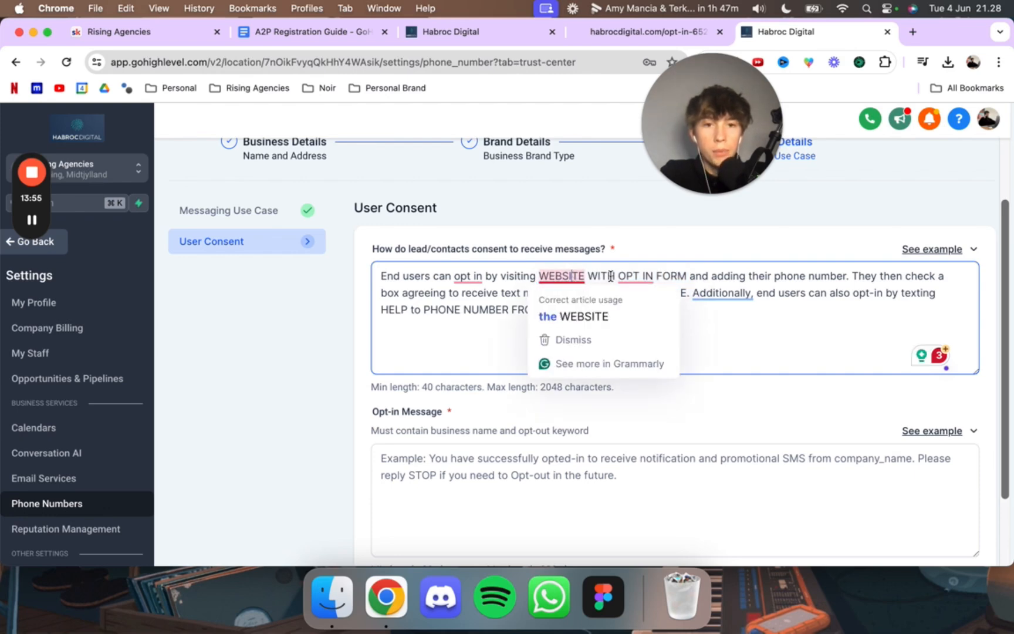
mouse_move(543, 273)
left_click(476, 34)
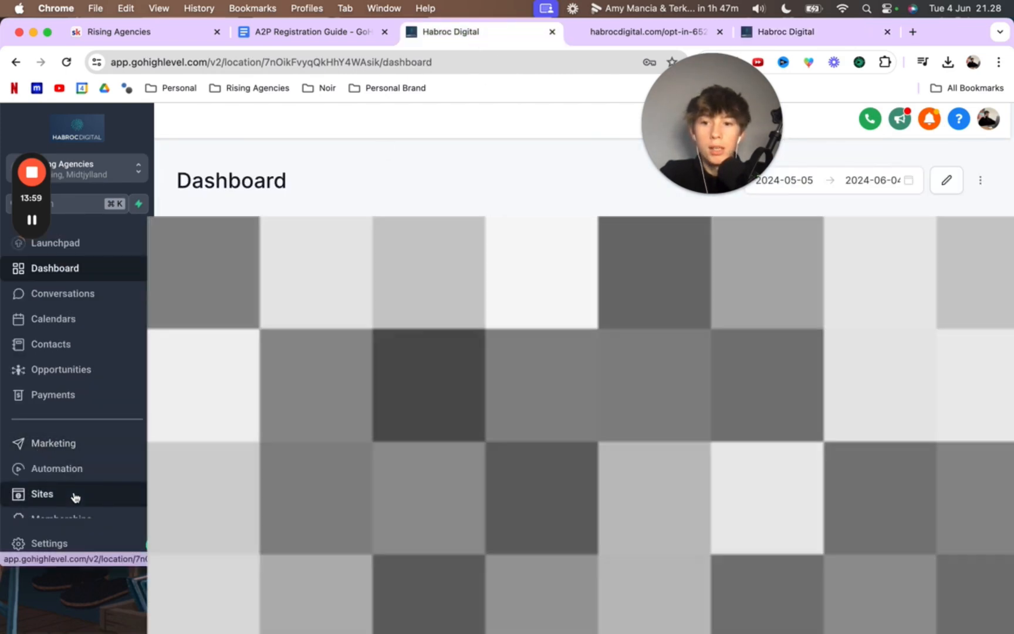
left_click(75, 496)
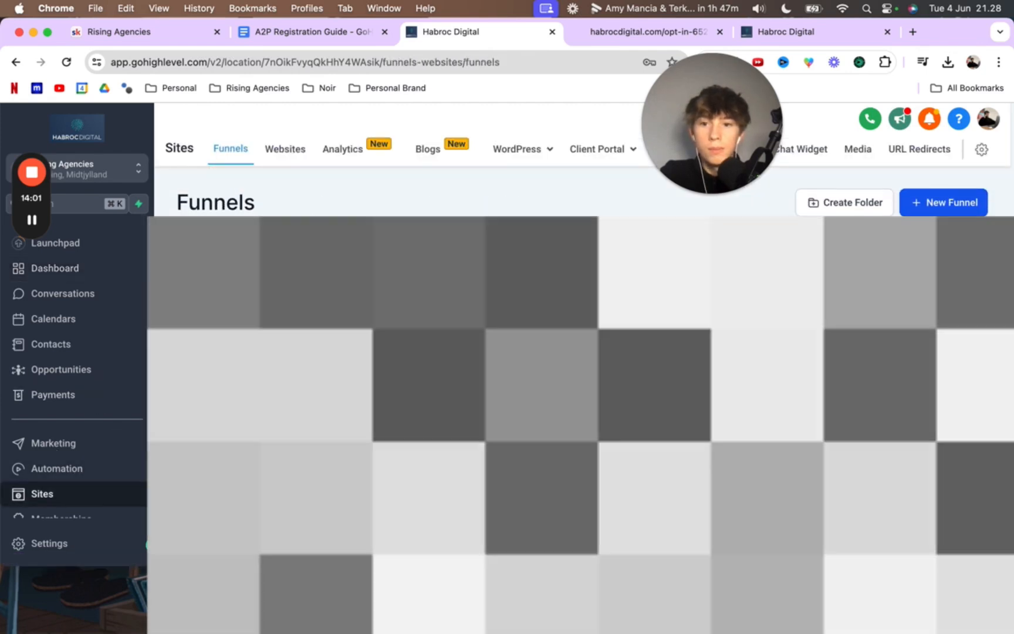
Step: Move the Opt in funnel into the A2P Funnels folder
scroll(416, 335, "down", 3)
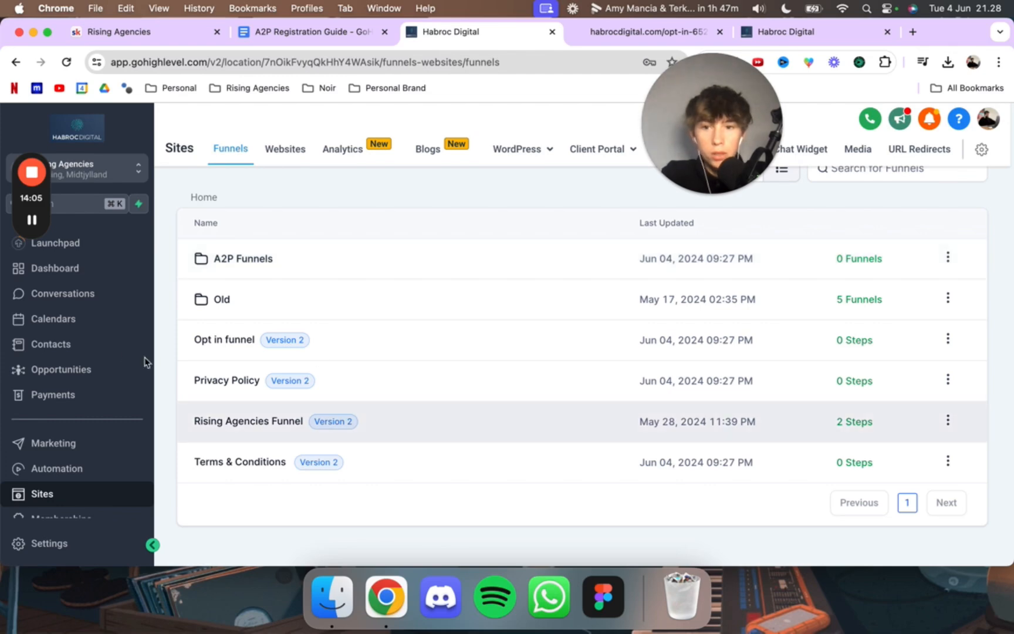
left_click(948, 339)
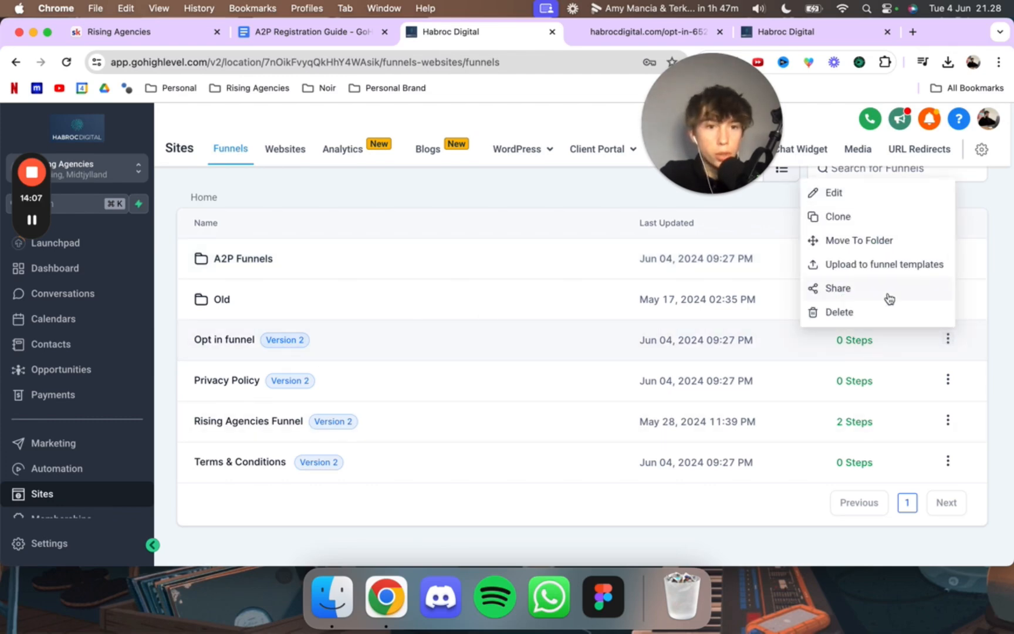
left_click(813, 241)
left_click(469, 399)
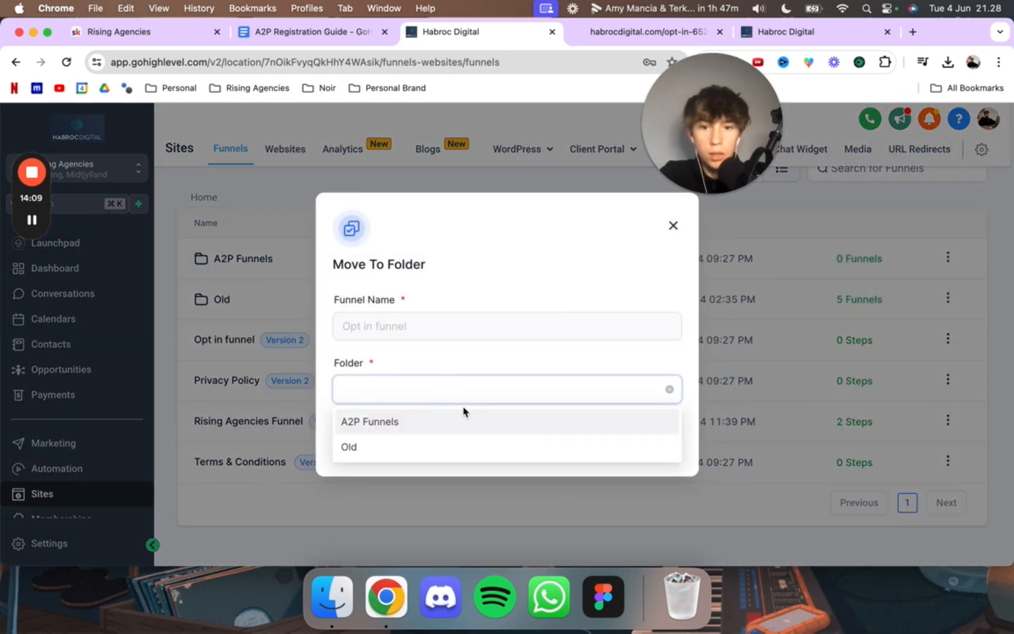
left_click(443, 435)
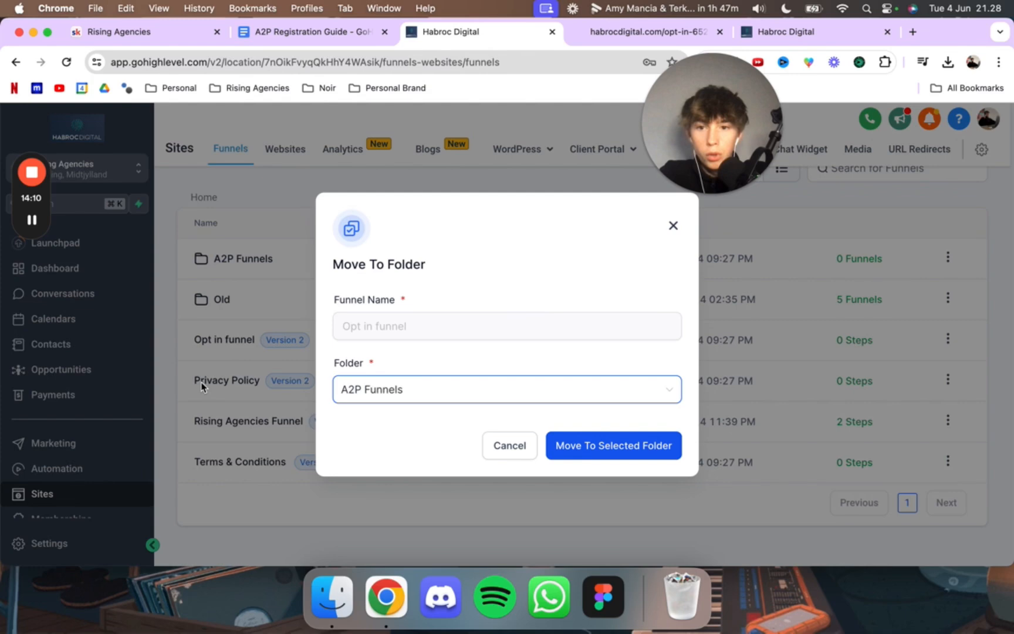
left_click(550, 446)
Step: Move the Privacy Policy funnel into the A2P Funnels folder
left_click(947, 379)
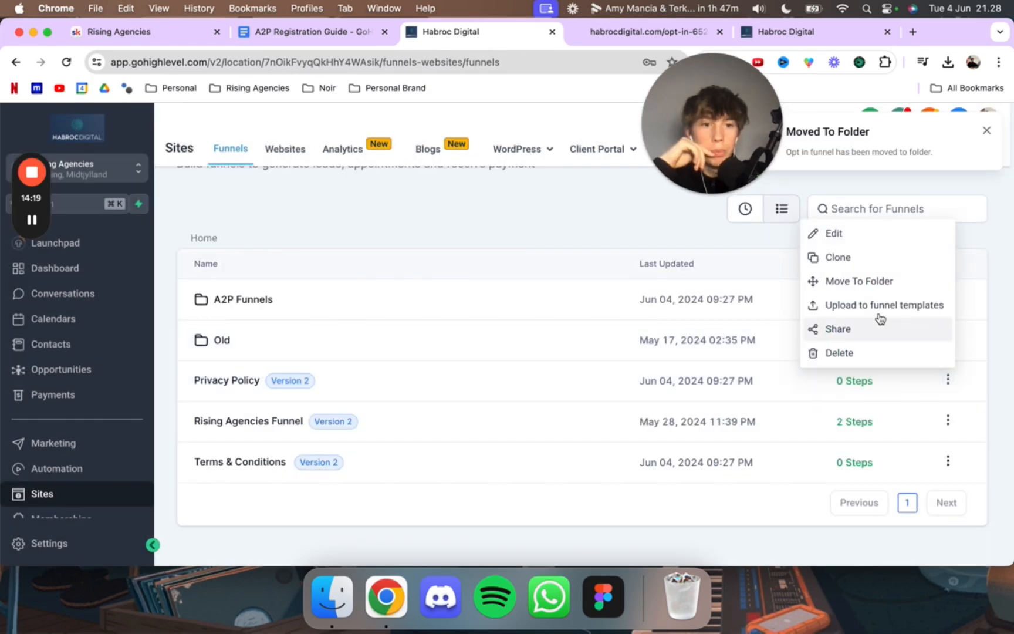
left_click(861, 281)
left_click(484, 390)
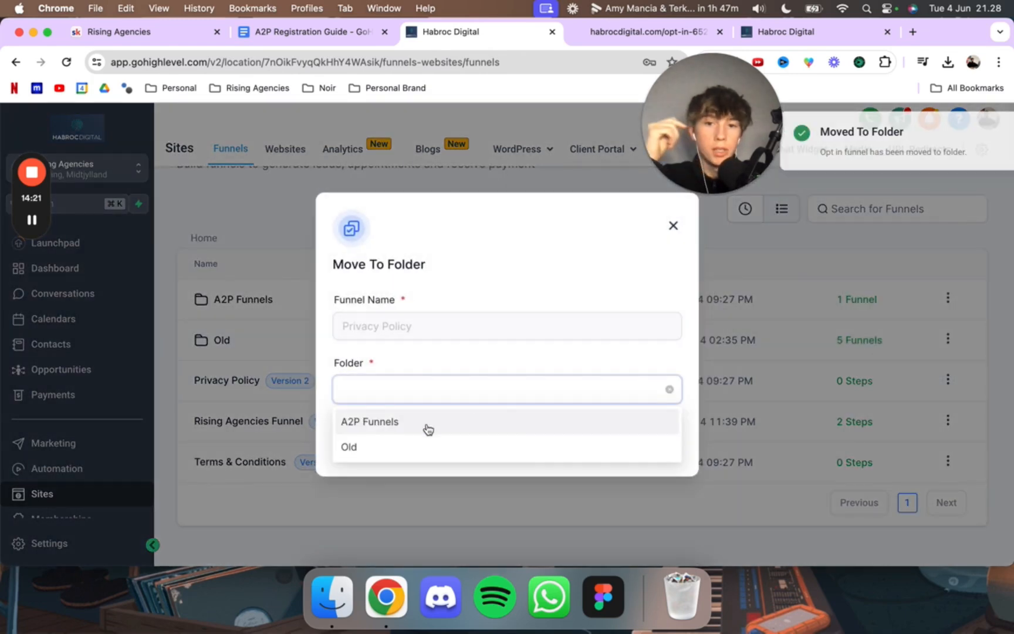
left_click(425, 423)
left_click(637, 444)
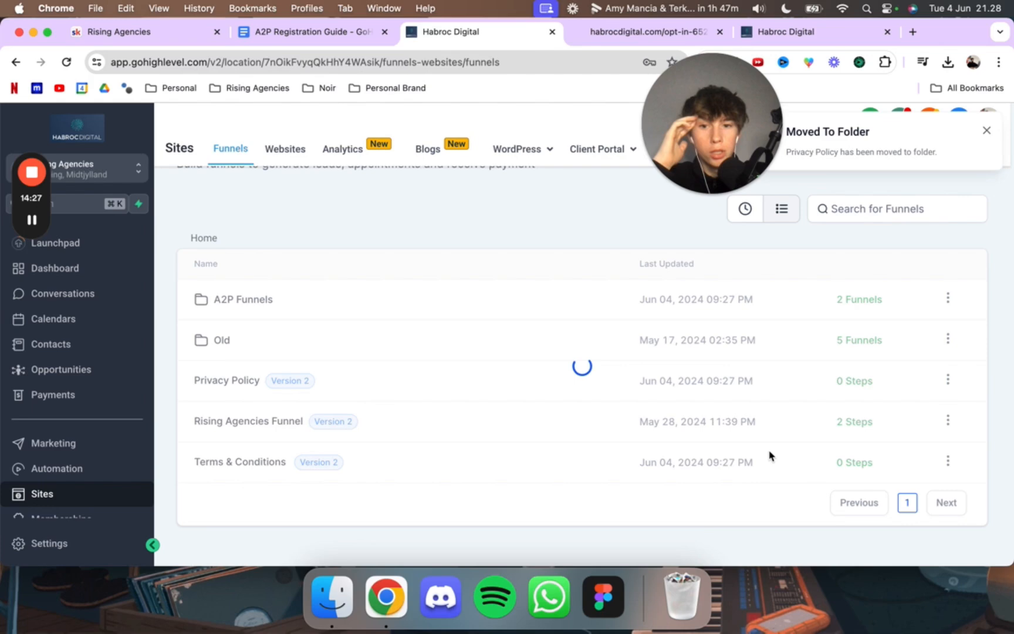
Step: Move the Terms & Conditions funnel into the A2P Funnels folder
left_click(947, 462)
left_click(880, 364)
left_click(520, 381)
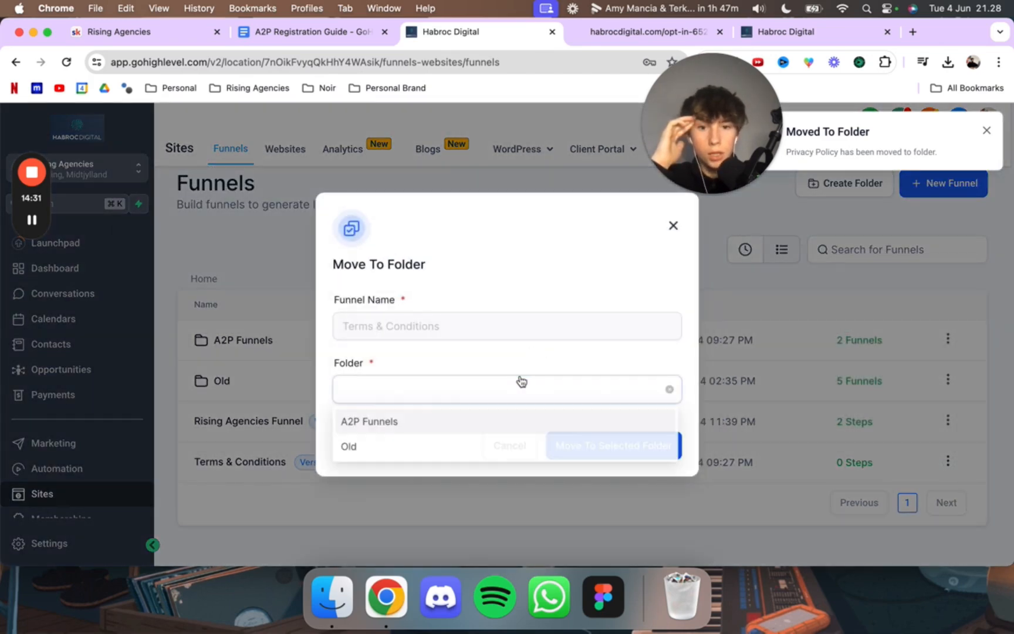
left_click(470, 421)
left_click(624, 446)
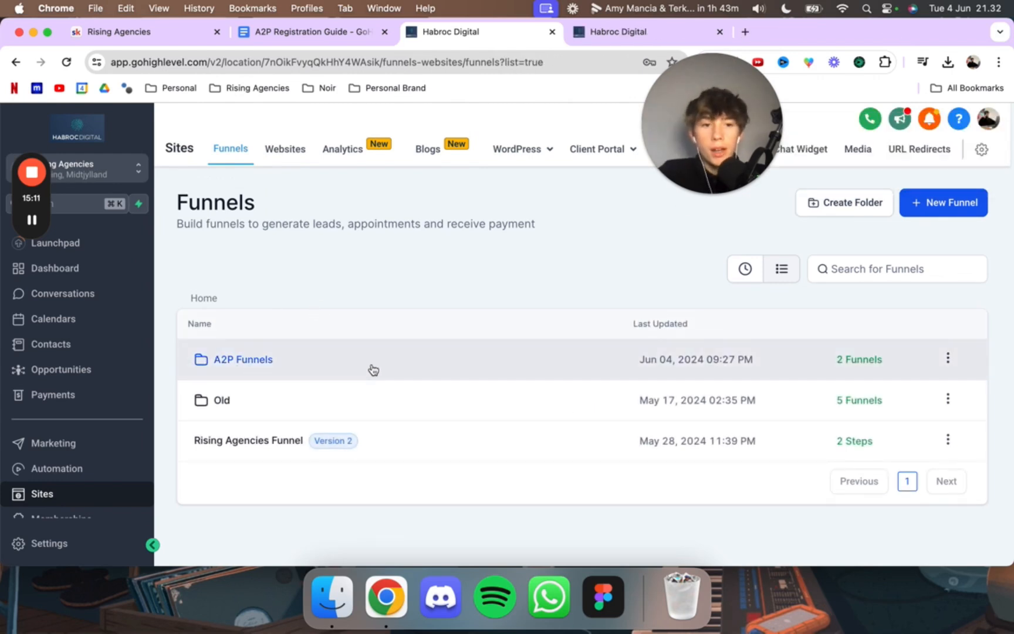
Step: Check the contents of the A2P Funnels folder and open the Privacy Policy Funnel share link from the A2P Registration Guide
left_click(237, 362)
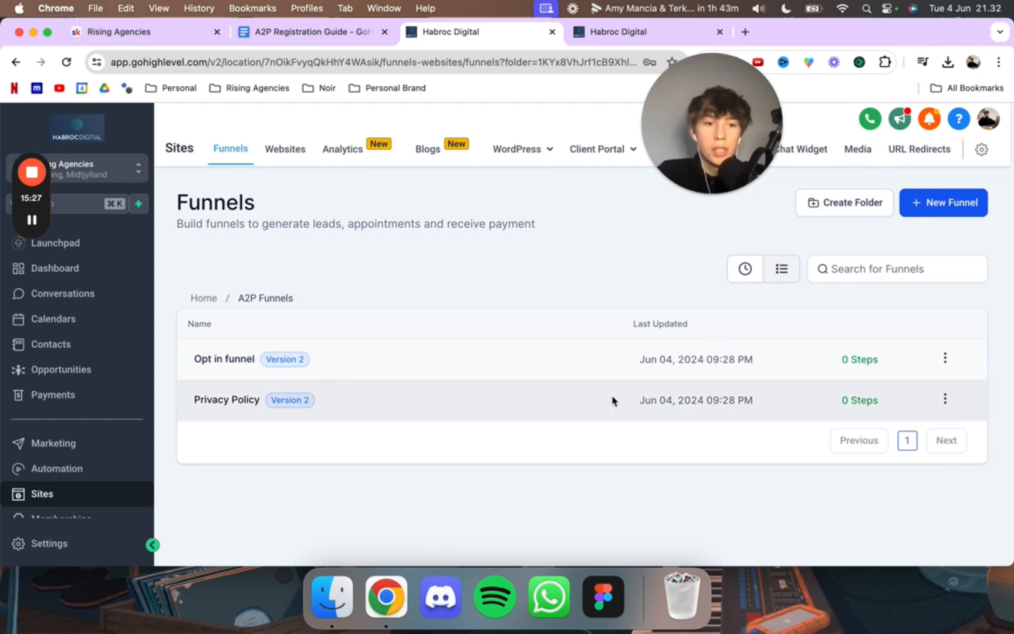
left_click(293, 33)
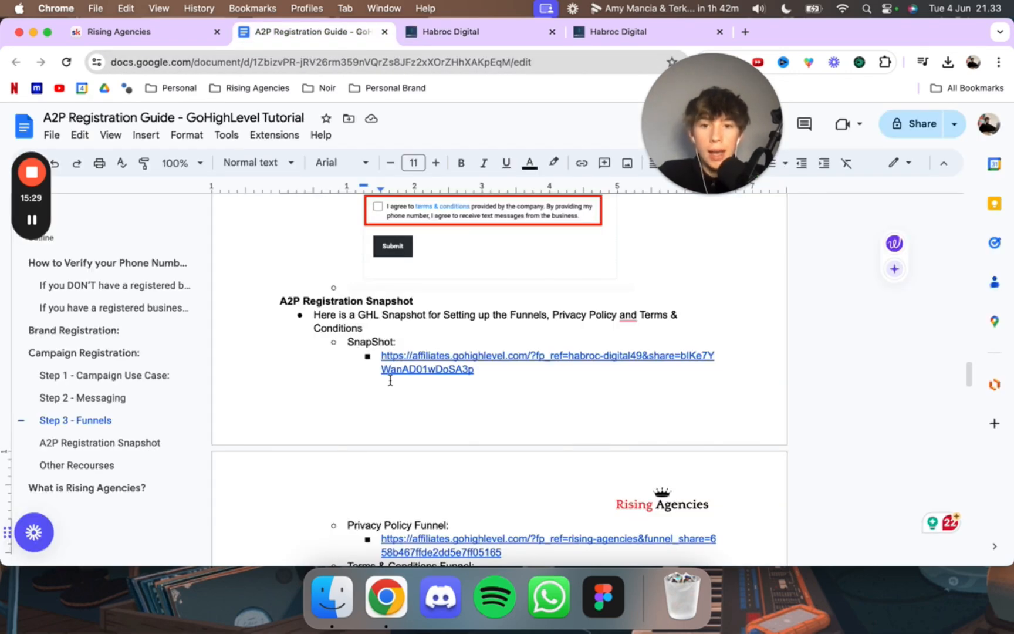
scroll(390, 380, "down", 2)
scroll(440, 372, "down", 4)
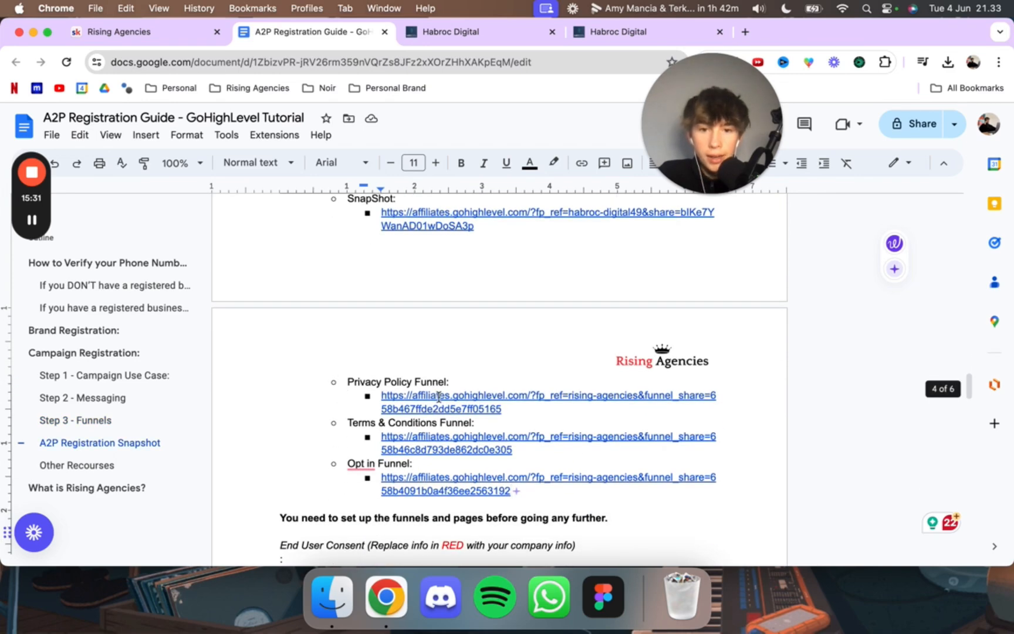
left_click(443, 396)
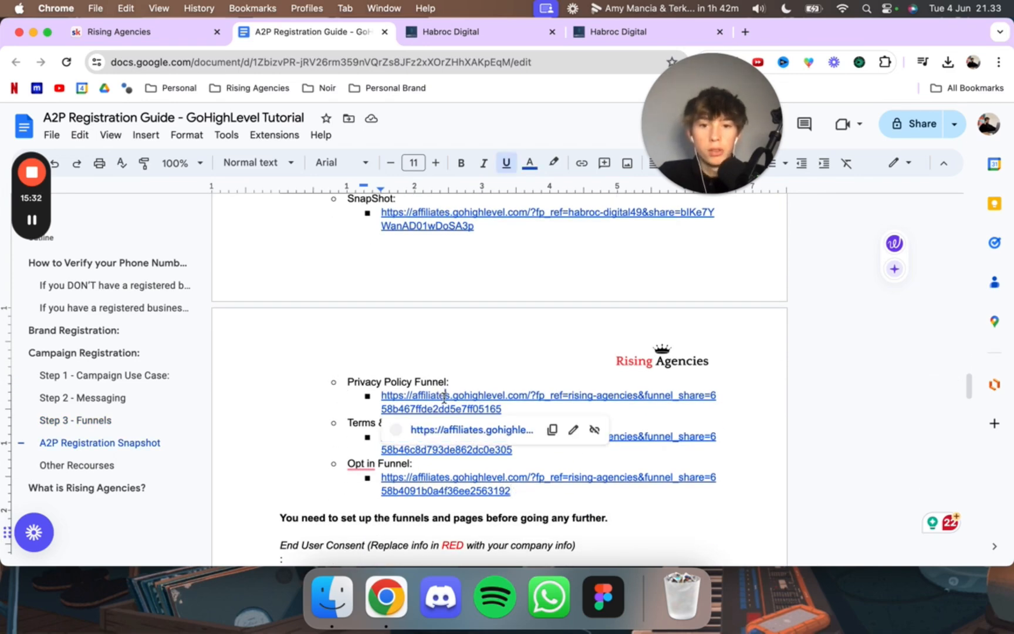
left_click(434, 432)
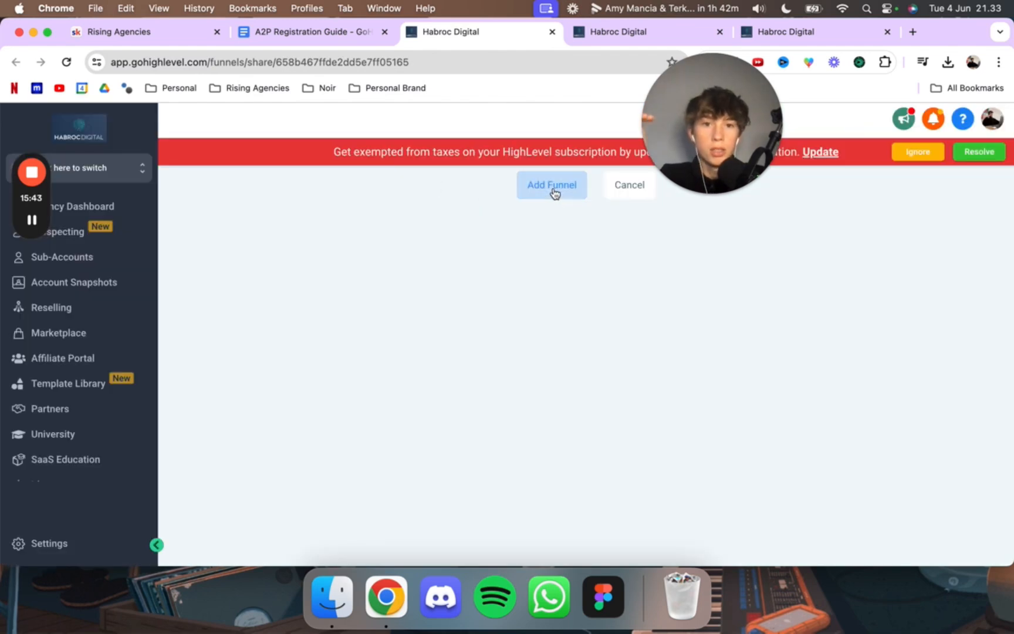
Step: Add the shared funnel to the Rising Agencies location as a clone named "Privacy Policy (NEW)"
left_click(554, 188)
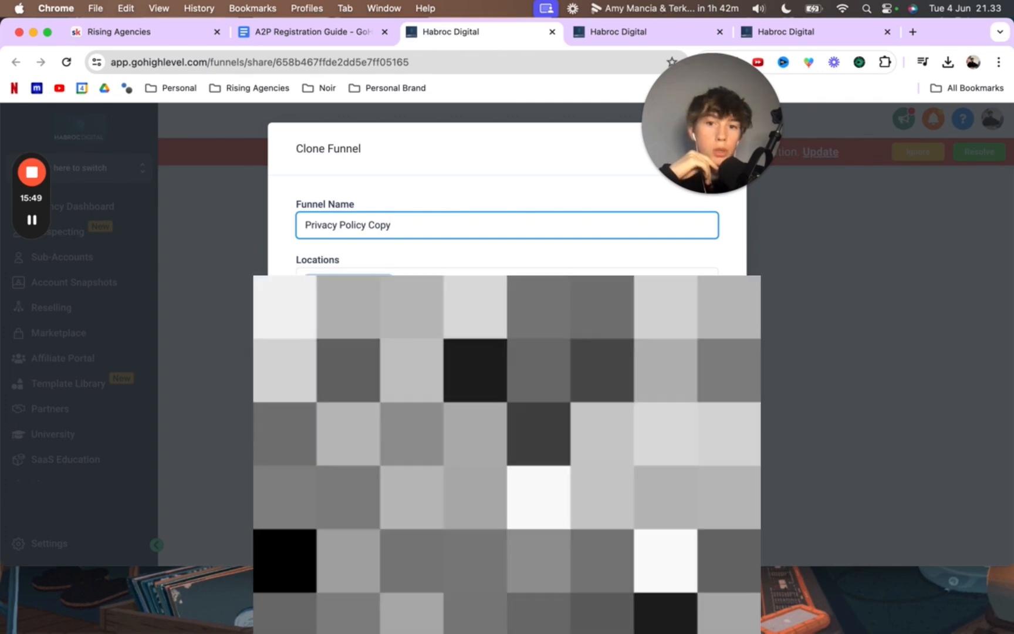
key("BackSpace")
key("BackSpace")
key("BackSpace")
key("BackSpace")
key("BackSpace")
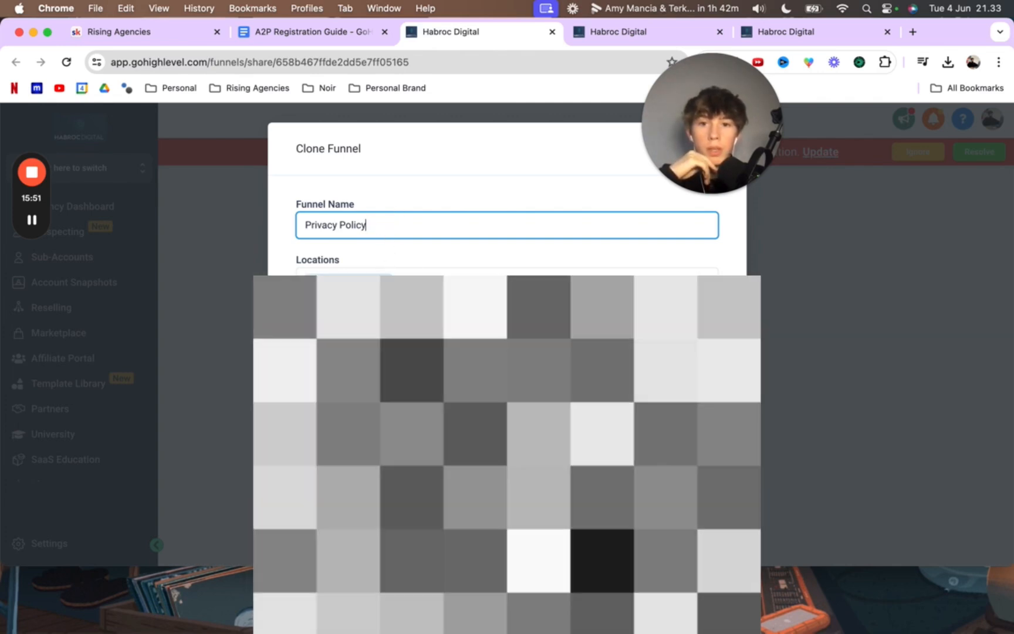
type("(")
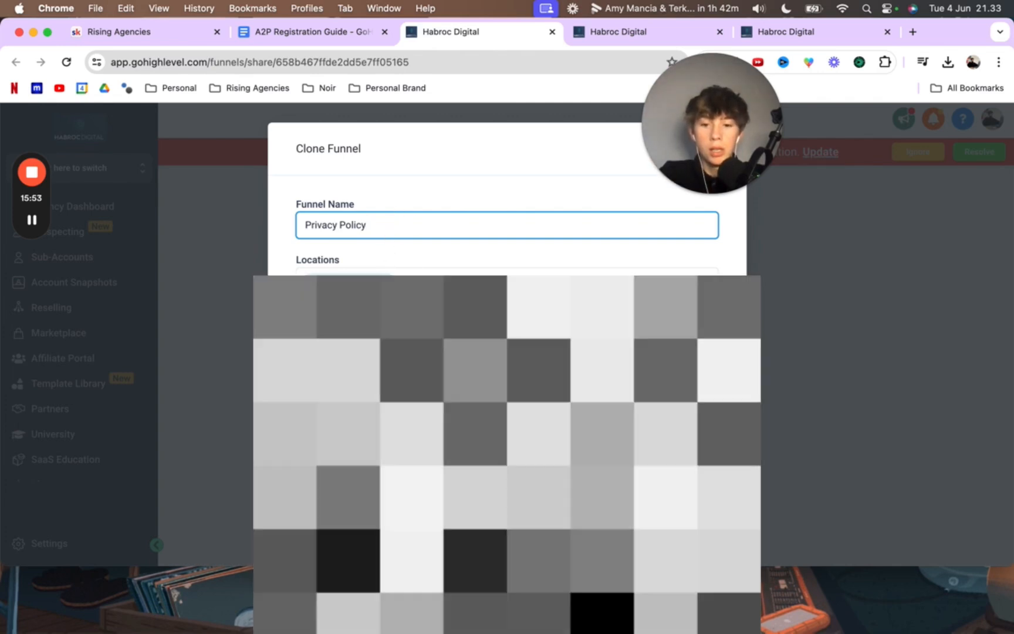
type("NEW)")
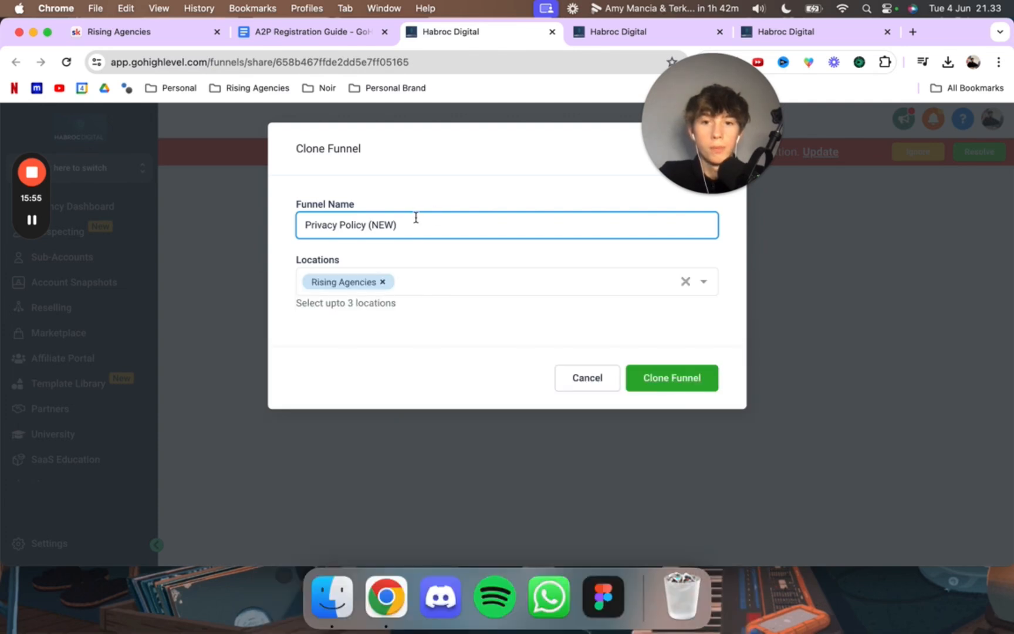
key("Return")
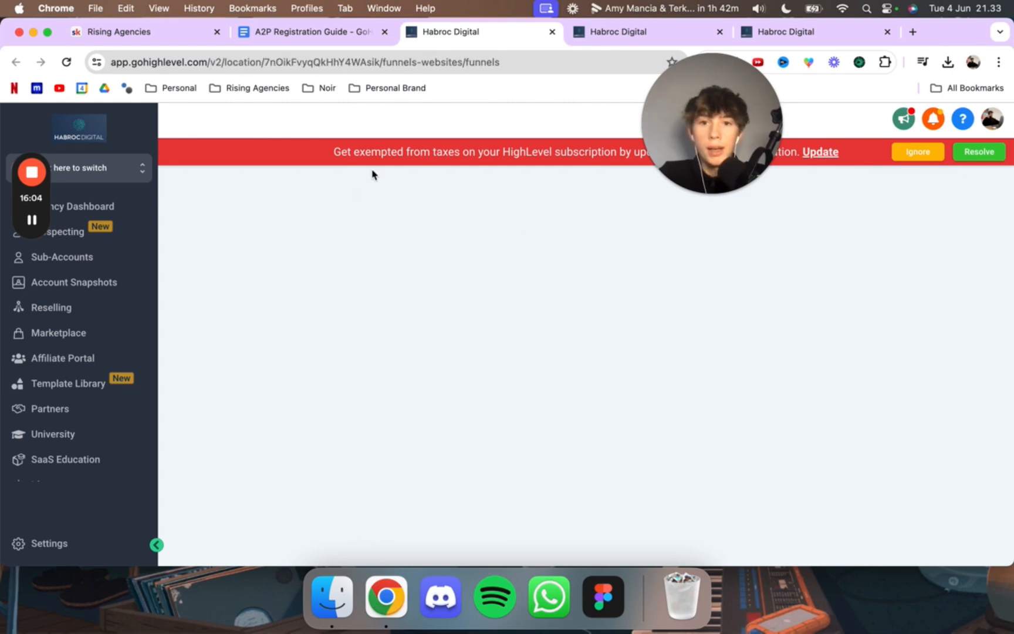
Step: Examine the steps of the Privacy Policy (NEW) funnel and return to the funnels list
scroll(412, 370, "down", 1)
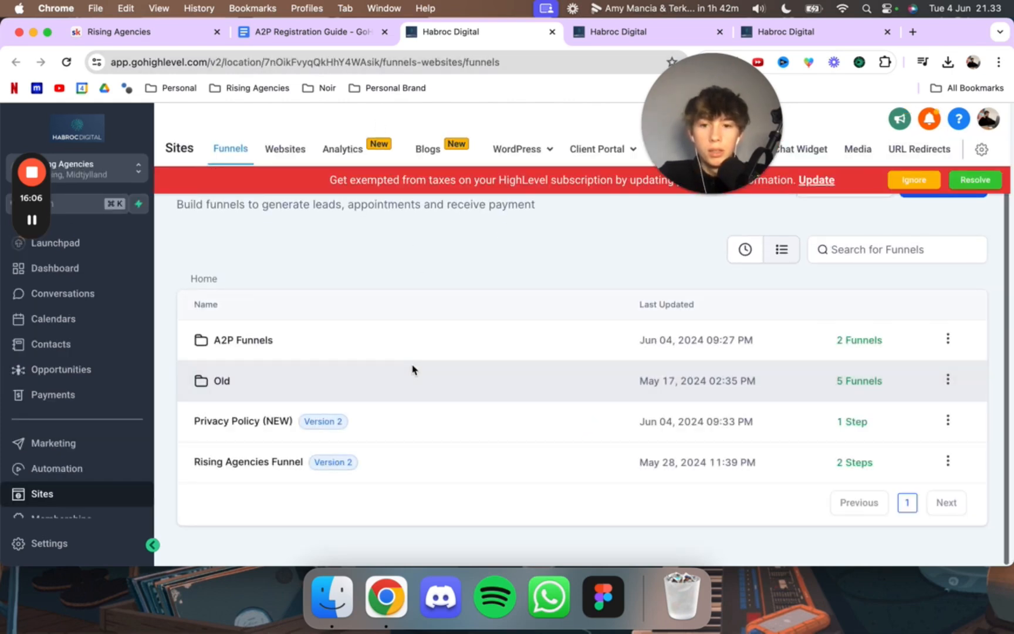
left_click(288, 422)
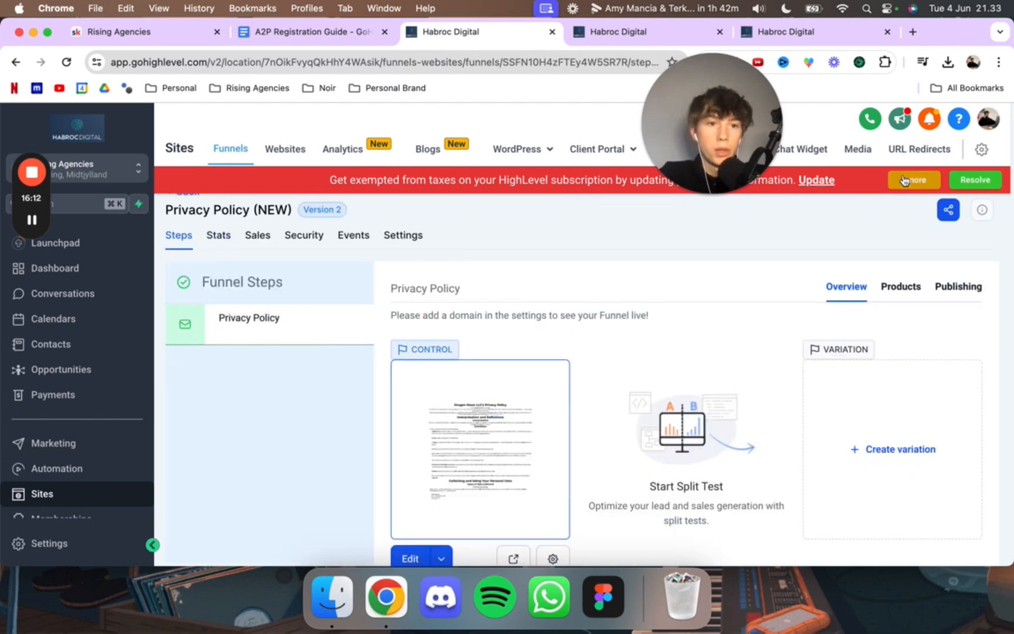
left_click(186, 192)
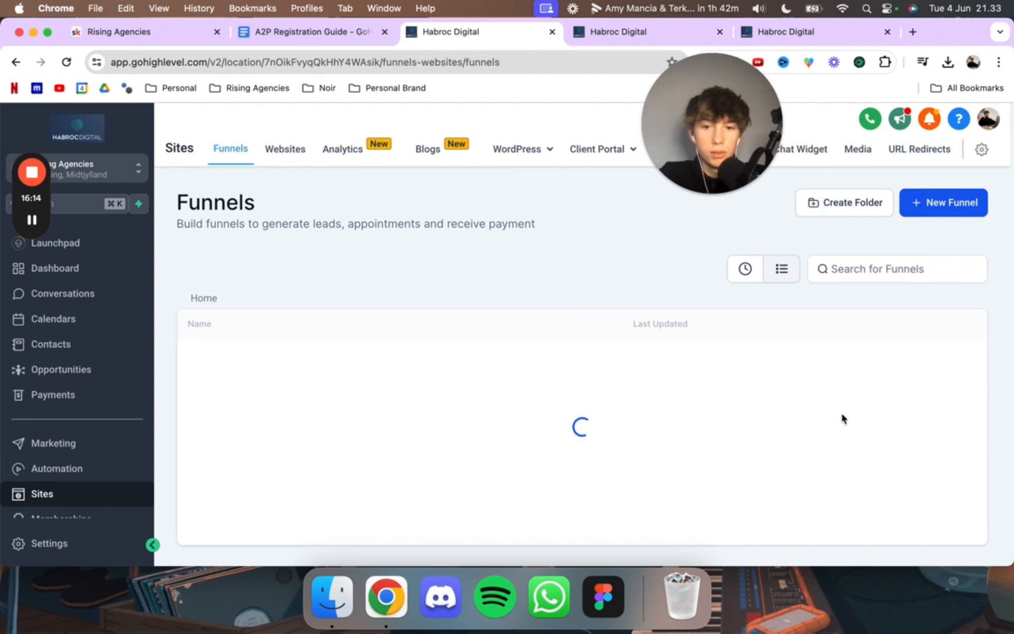
Step: Open the Terms & Conditions Funnel share link from the A2P Registration Guide
left_click(355, 32)
left_click(421, 456)
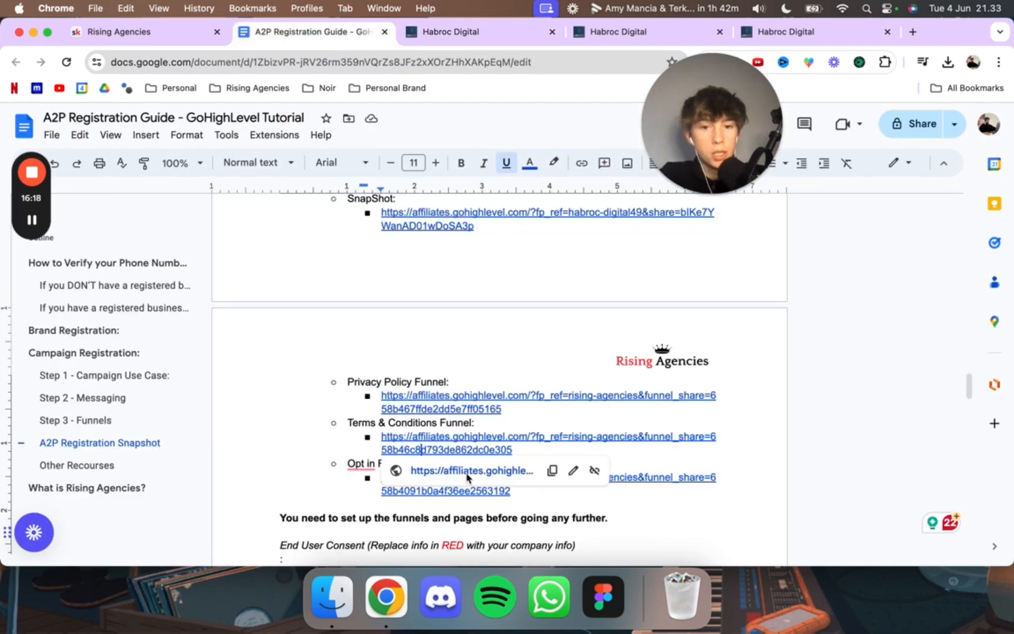
left_click(464, 473)
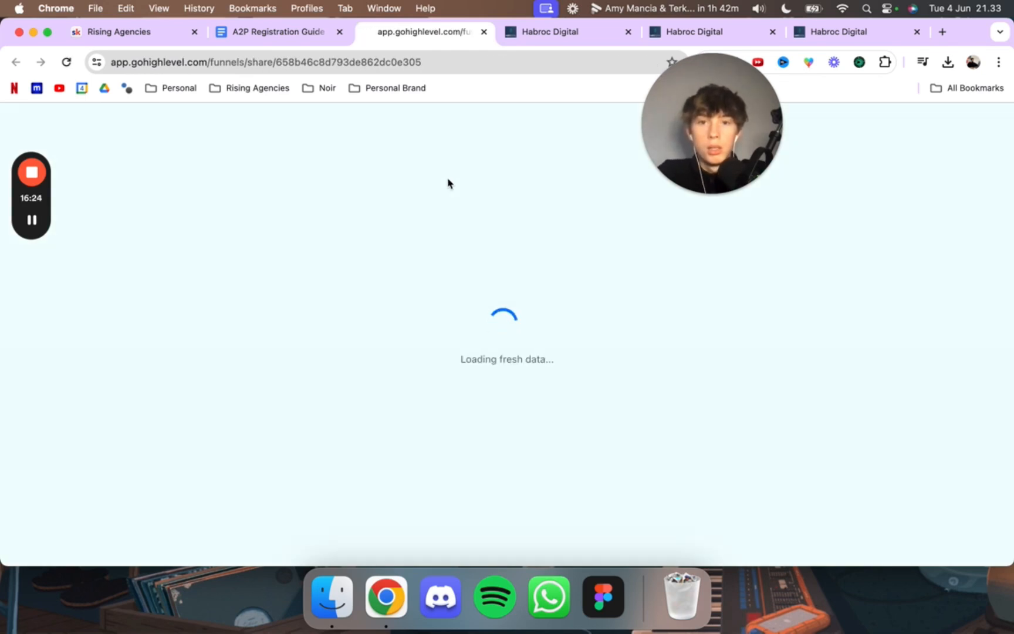
left_click(307, 8)
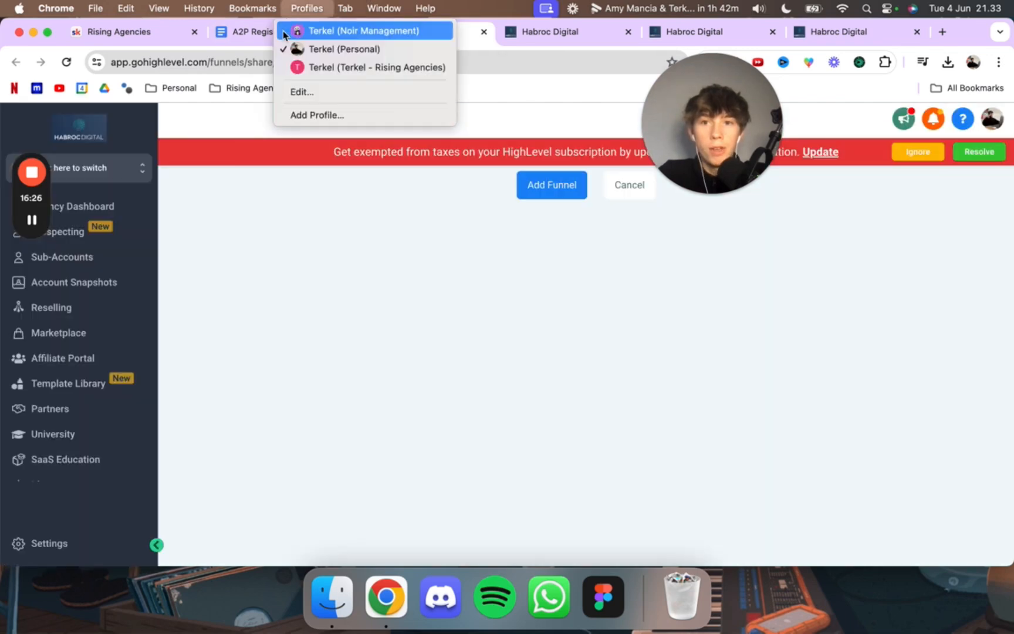
Step: Add the shared funnel to the Rising Agencies location as a clone named "Terms & Conditions NEW)"
left_click(551, 185)
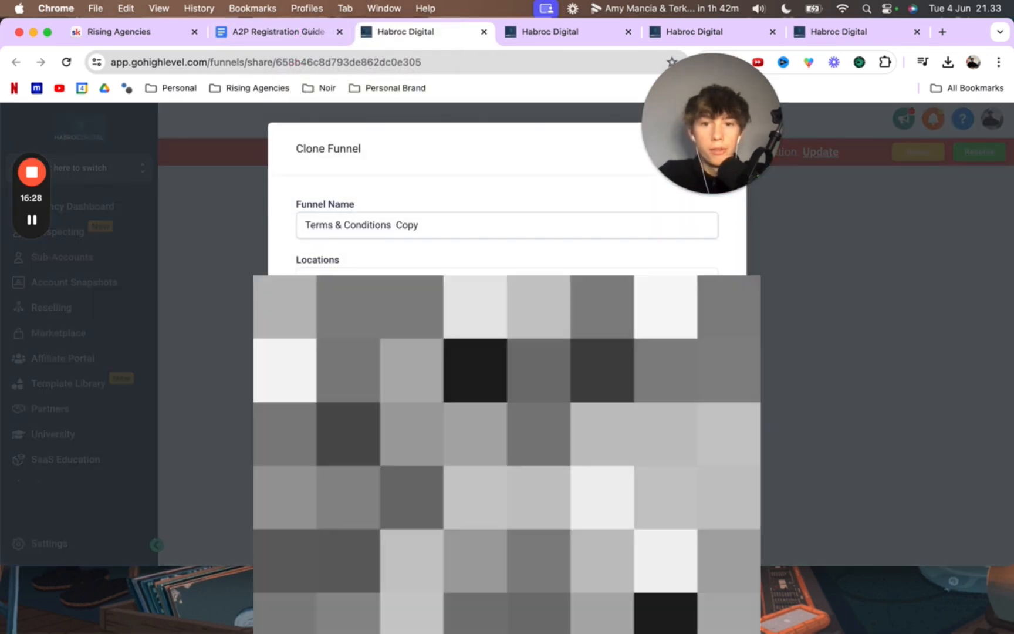
left_click(433, 225)
key("BackSpace")
key("BackSpace")
key("BackSpace")
key("BackSpace")
key("BackSpace")
type("NEW)")
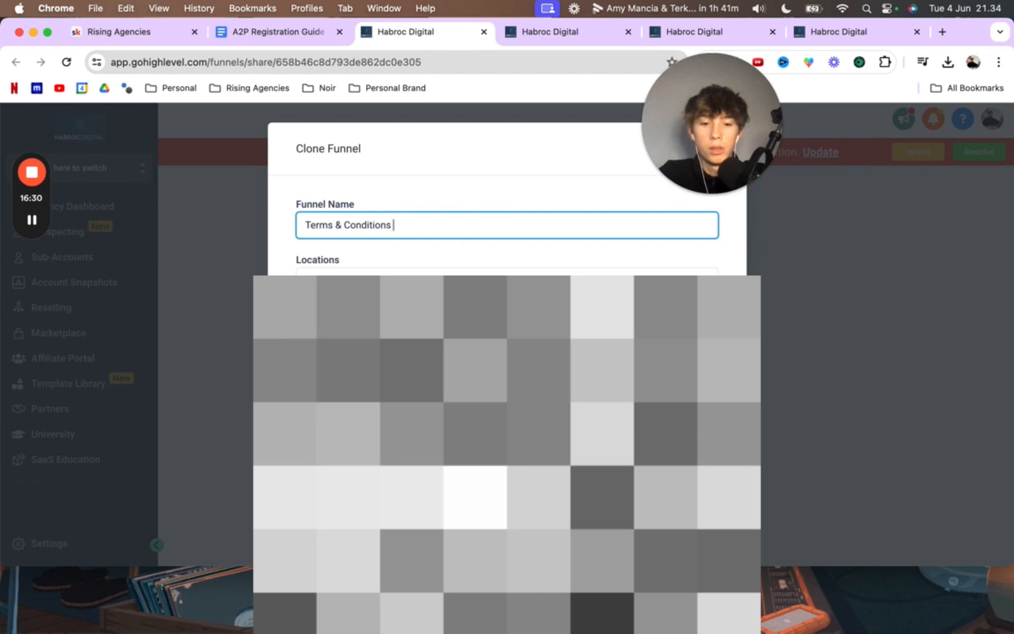
left_click(506, 273)
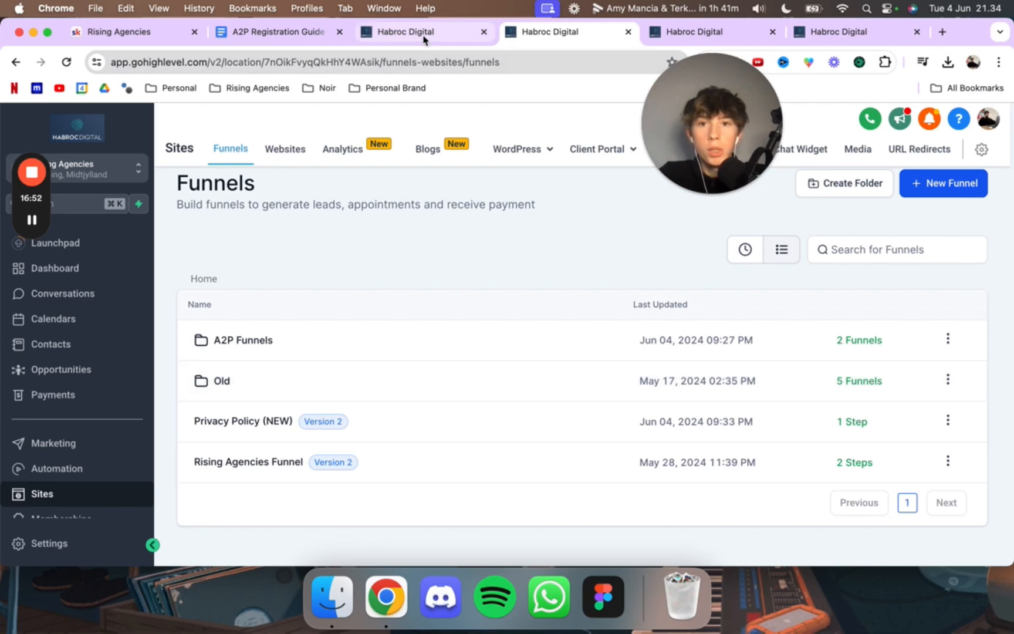
Step: Review the funnel share links and the End User Consent template in the A2P Registration Guide, and return to the sub-account's funnels
left_click(311, 36)
scroll(387, 414, "down", 2)
scroll(388, 414, "down", 1)
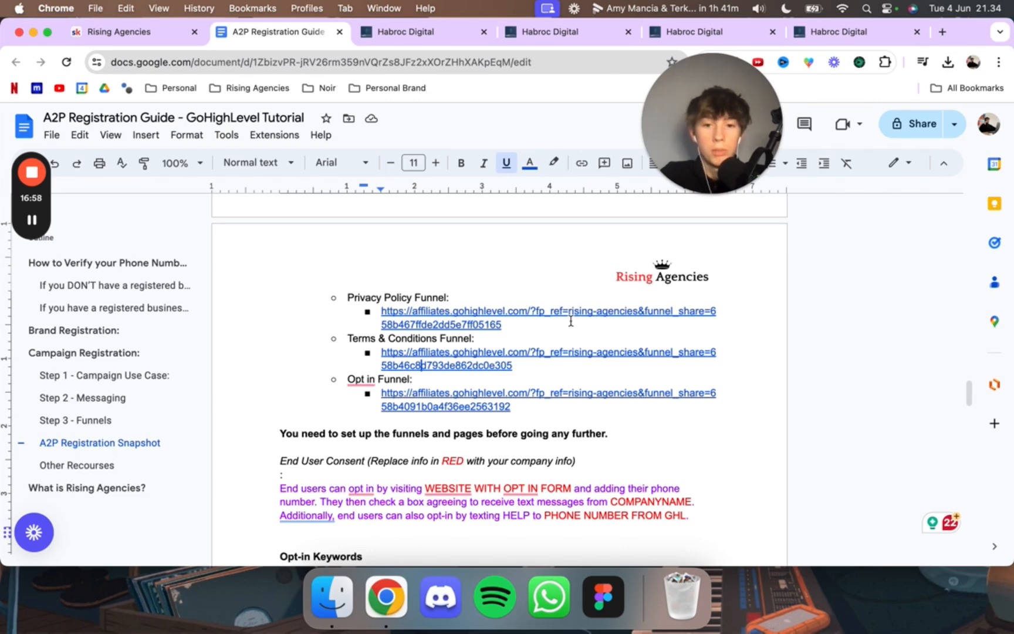
scroll(474, 359, "down", 1)
scroll(474, 359, "up", 1)
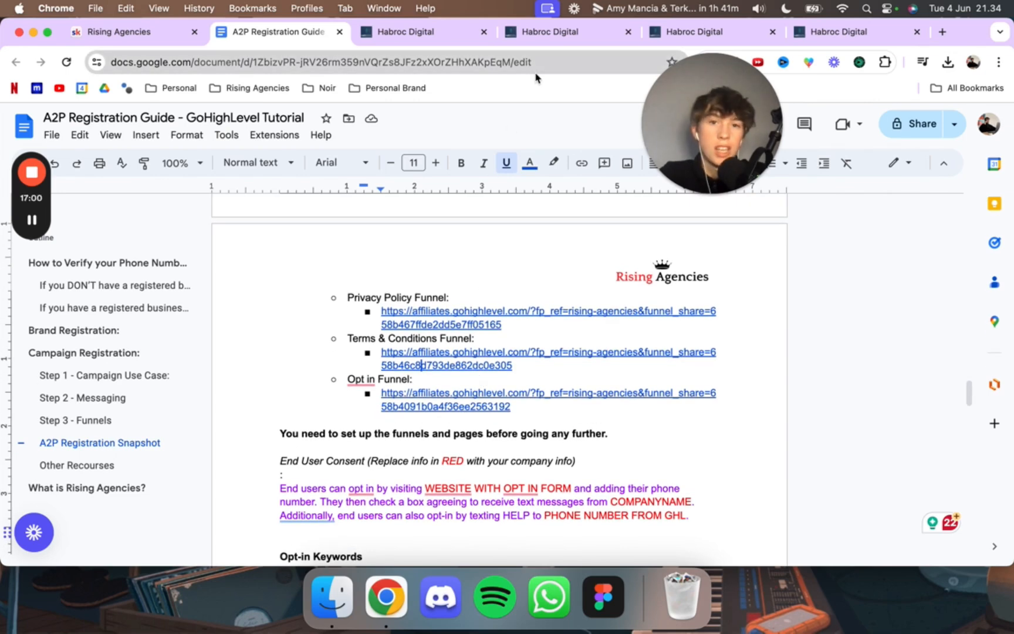
left_click(538, 34)
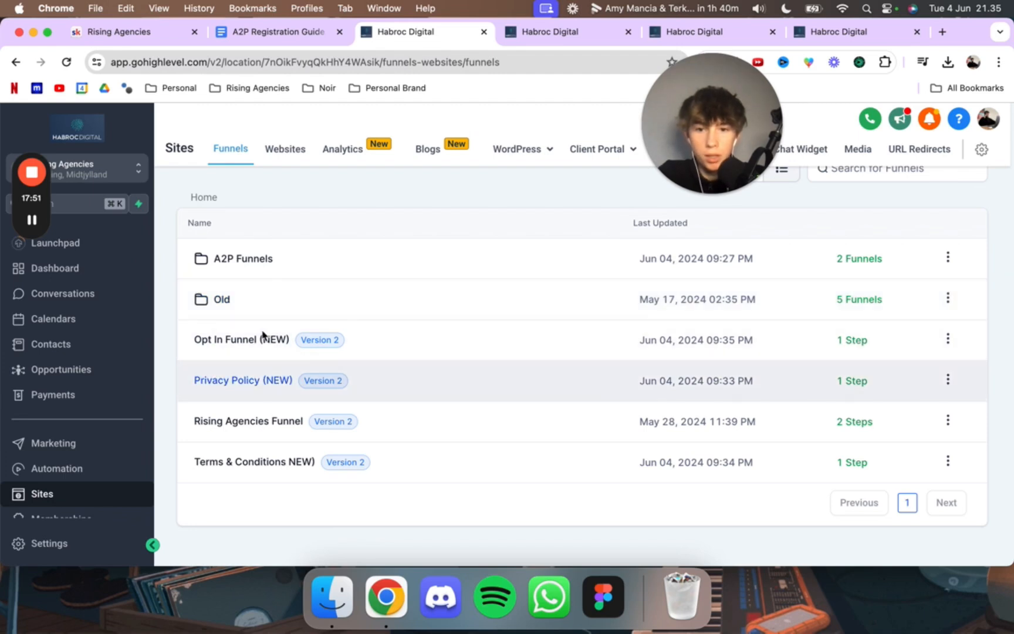
Step: Delete the empty Opt in funnel from the A2P Funnels folder
left_click(237, 259)
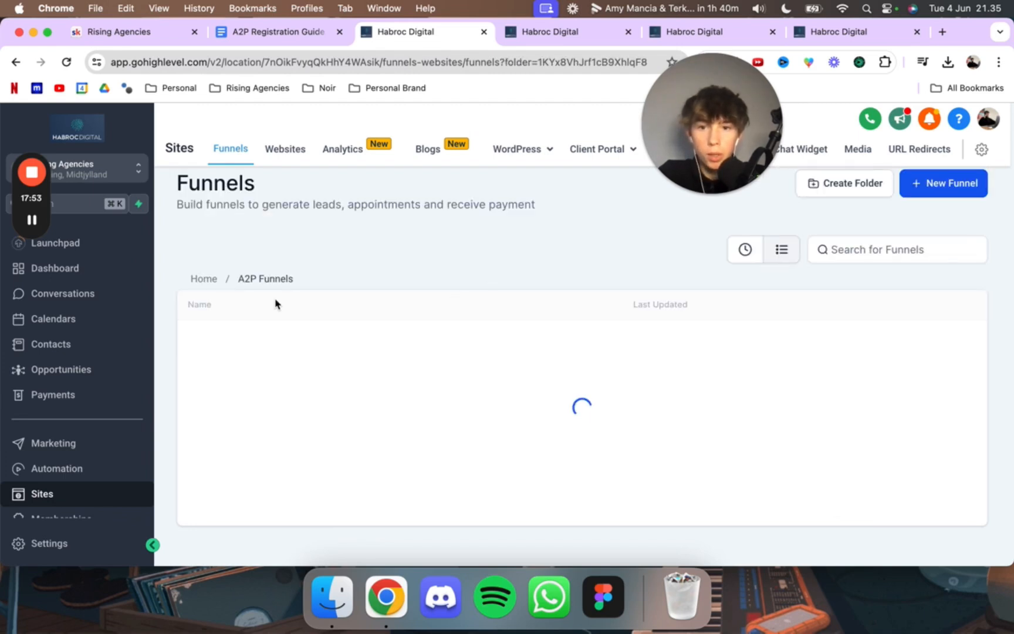
left_click(944, 359)
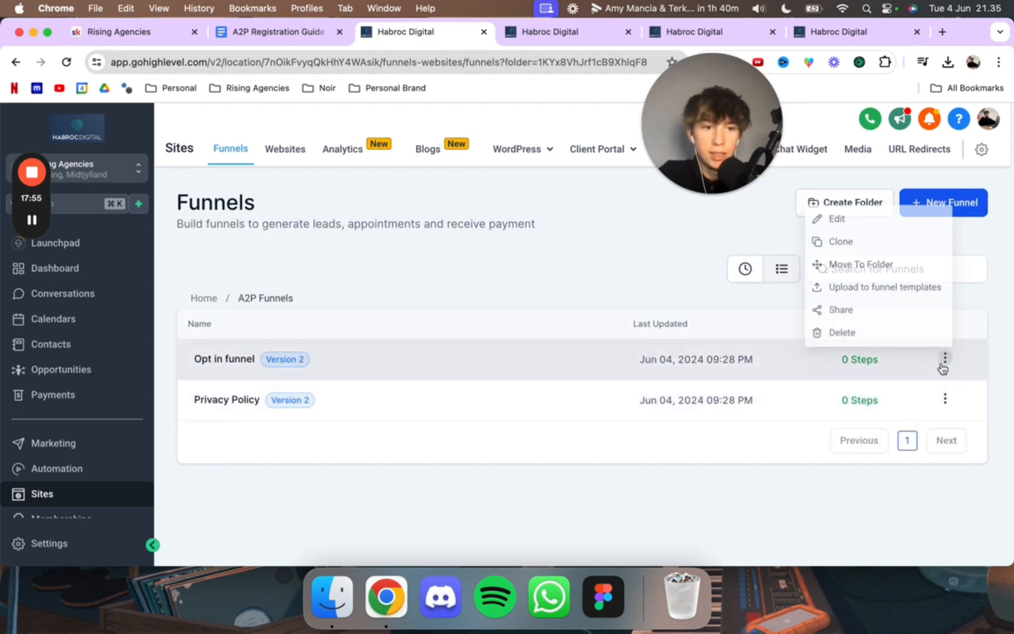
left_click(915, 331)
left_click(662, 379)
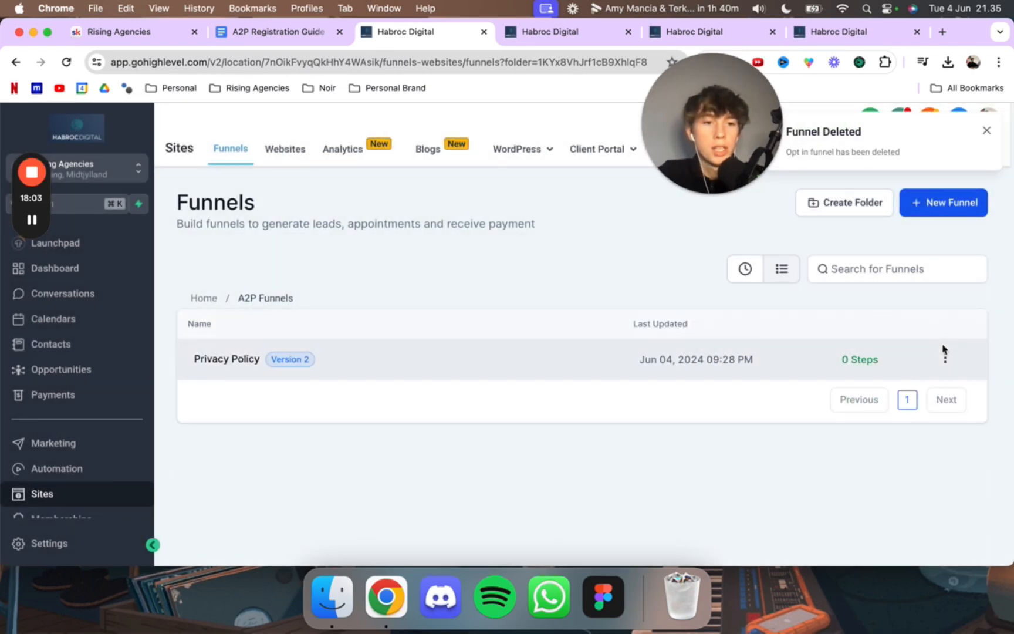
Step: Delete the empty Privacy Policy funnel from the A2P Funnels folder
left_click(945, 358)
left_click(874, 330)
left_click(648, 392)
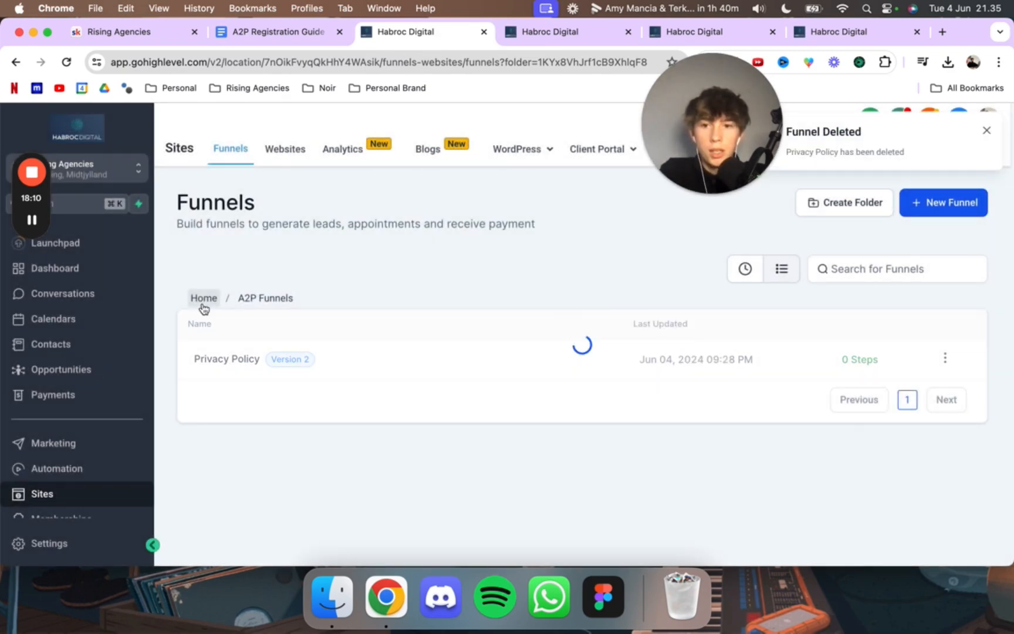
Step: Move the Opt In Funnel (NEW) from the funnels home into the A2P Funnels folder
left_click(207, 303)
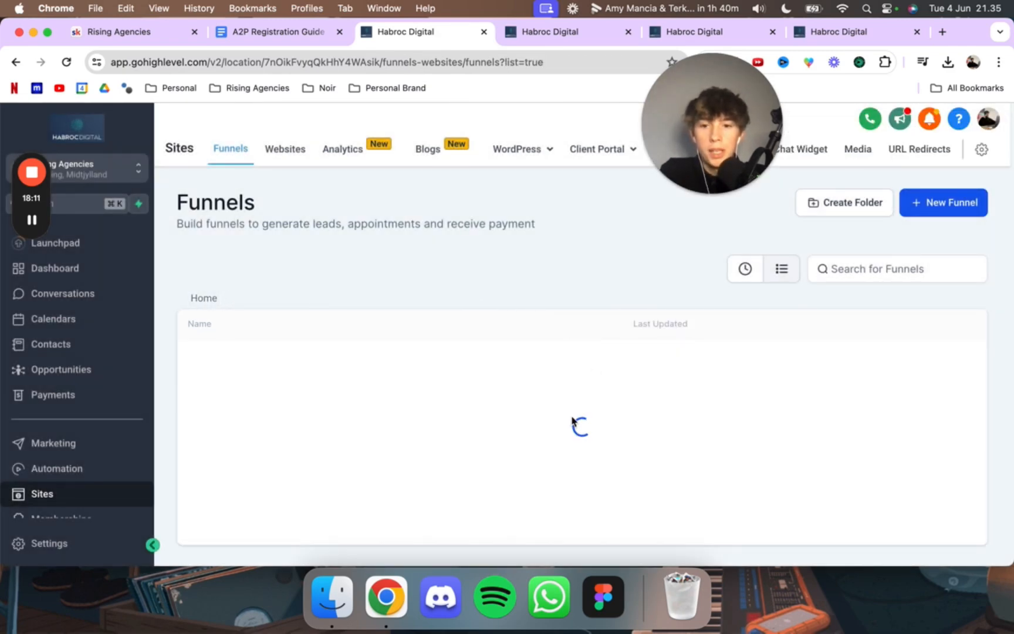
scroll(719, 414, "down", 3)
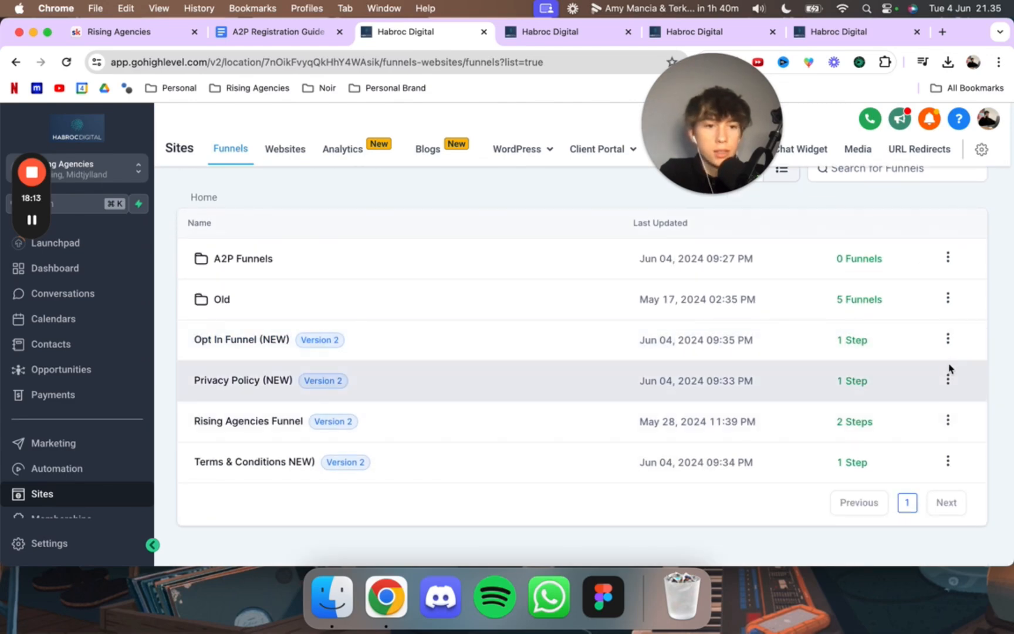
left_click(948, 338)
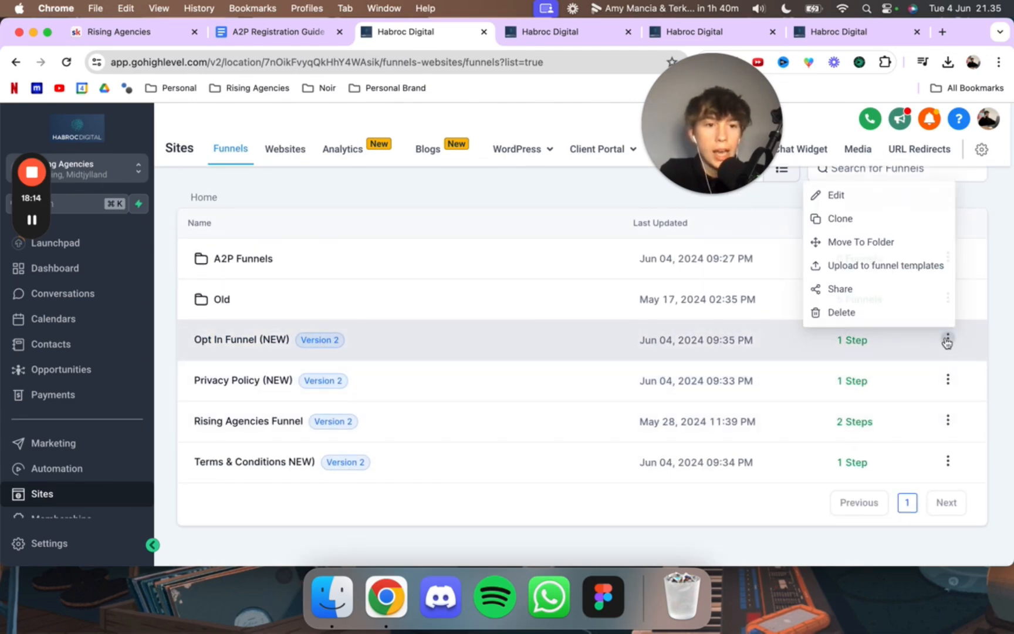
left_click(847, 242)
left_click(452, 392)
left_click(412, 431)
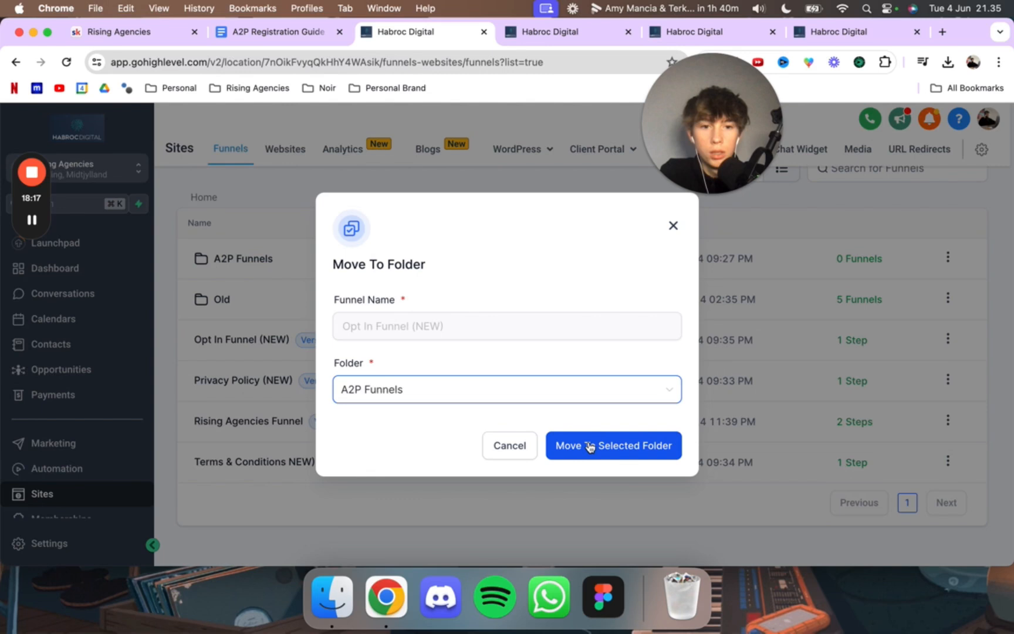
left_click(589, 444)
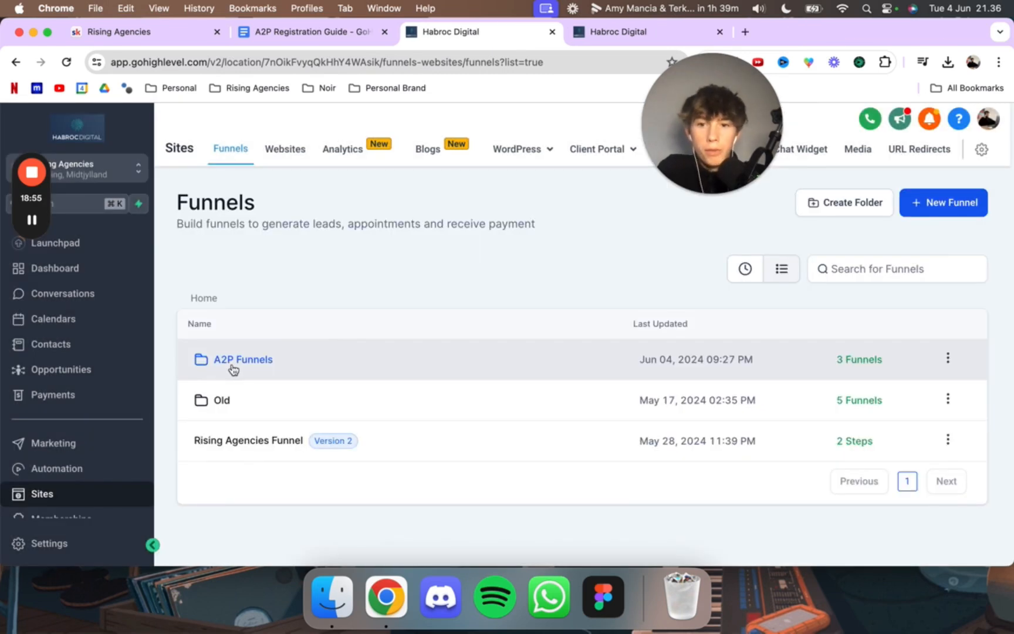
Step: Assign the domain risingagencies.com to the Opt In Funnel (NEW) in the A2P Funnels folder and save its settings
left_click(222, 364)
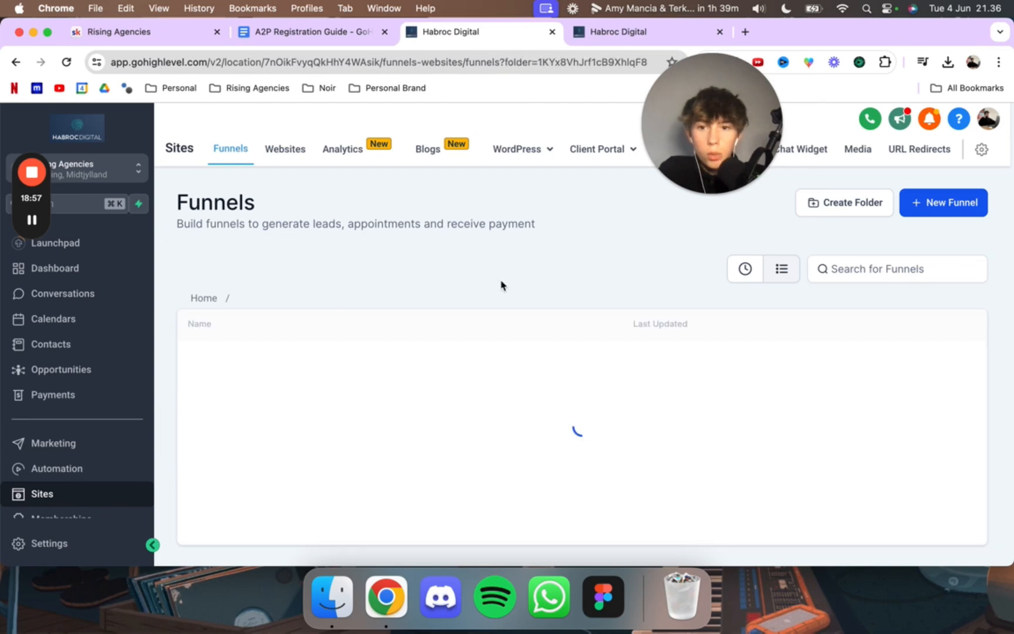
left_click(578, 37)
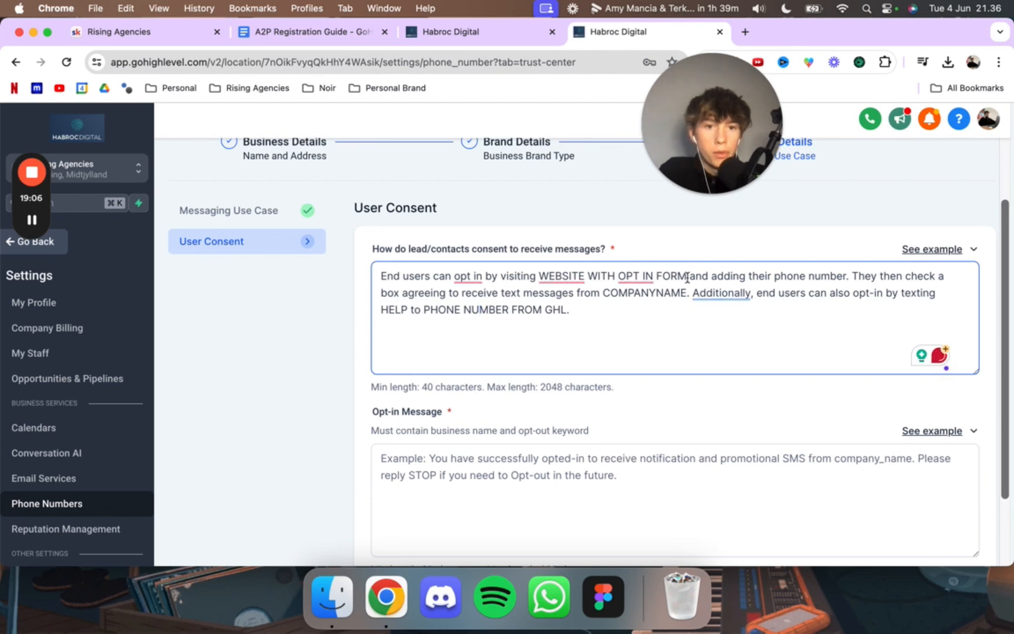
left_click_drag(687, 277, 496, 279)
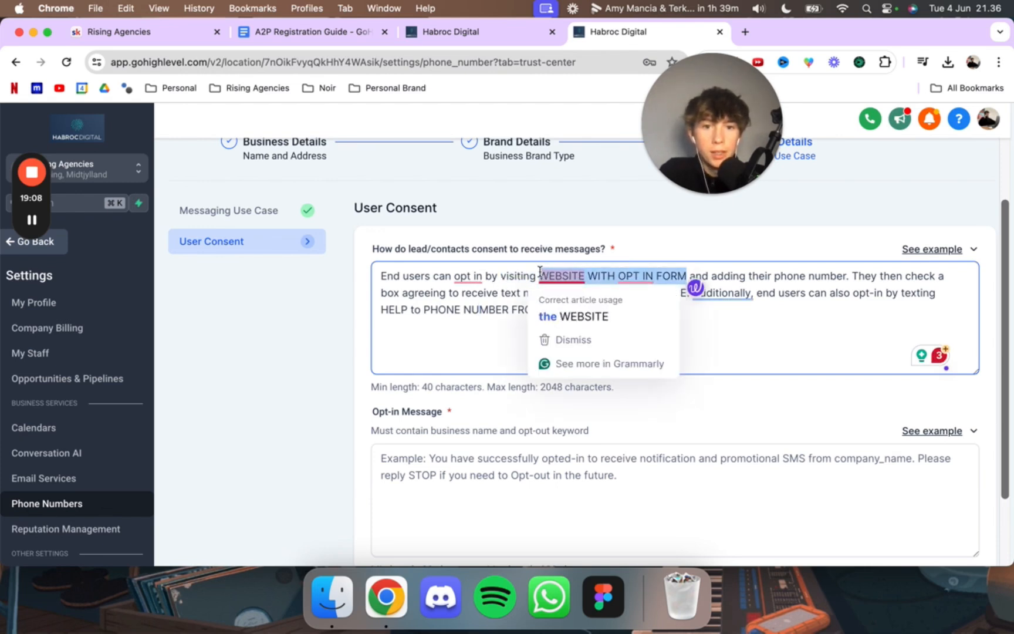
left_click(463, 31)
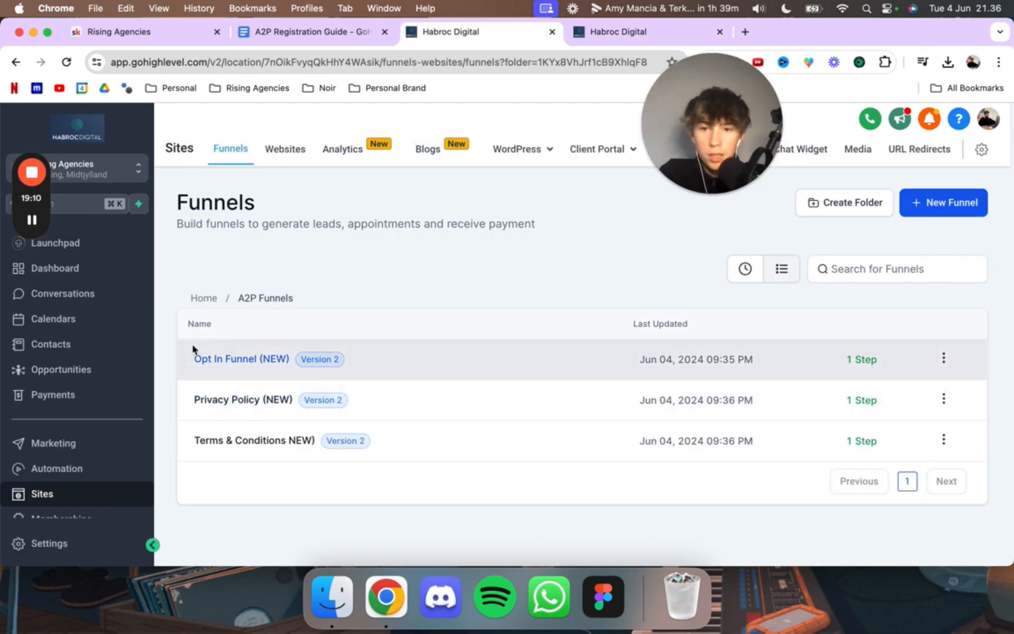
left_click(209, 359)
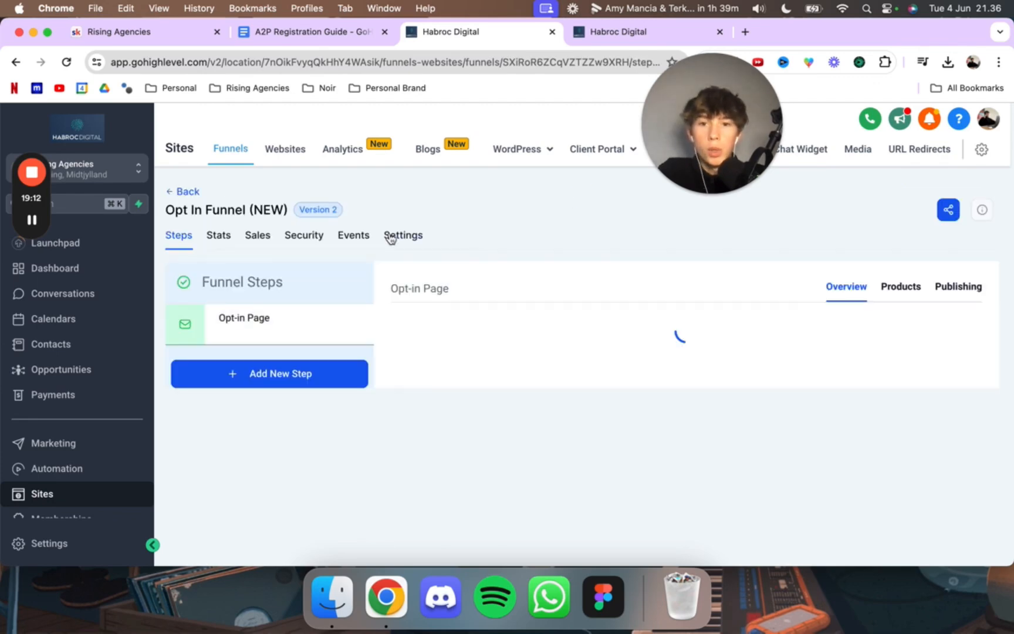
left_click(403, 235)
left_click(714, 332)
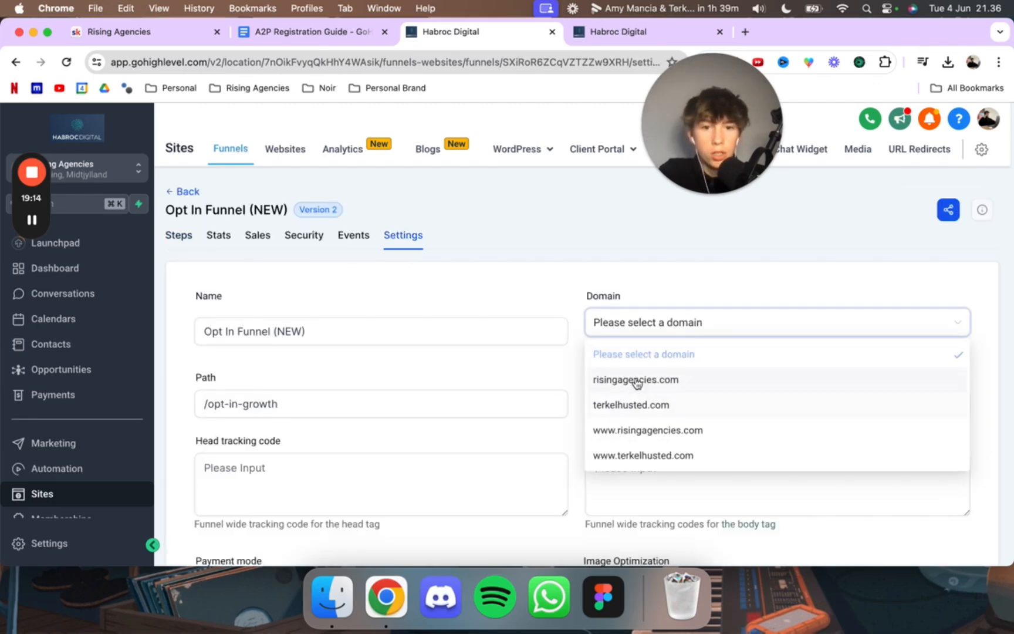
left_click(641, 380)
scroll(762, 362, "down", 7)
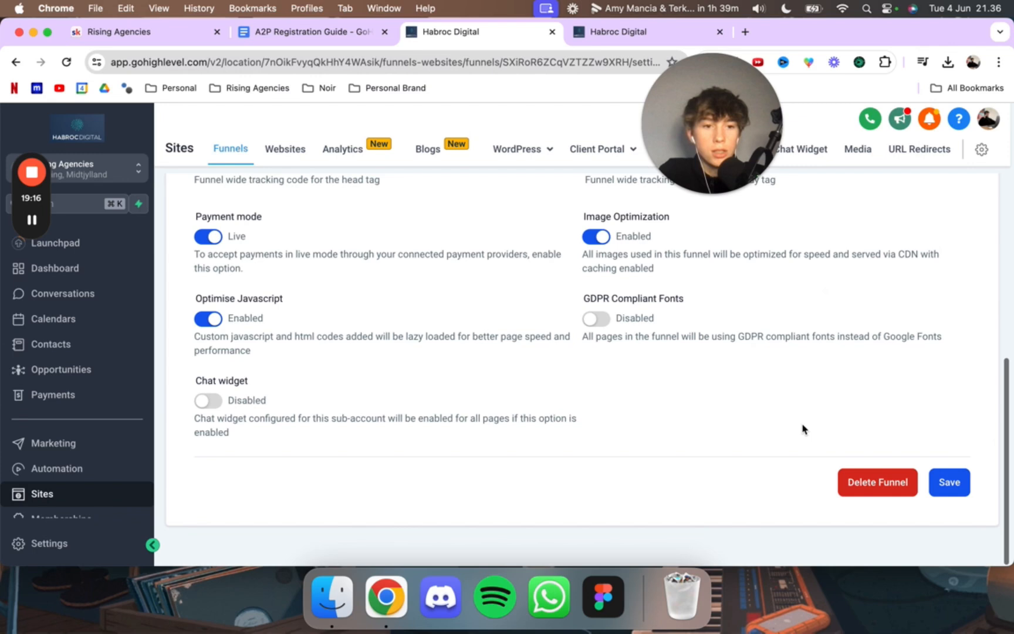
left_click(940, 483)
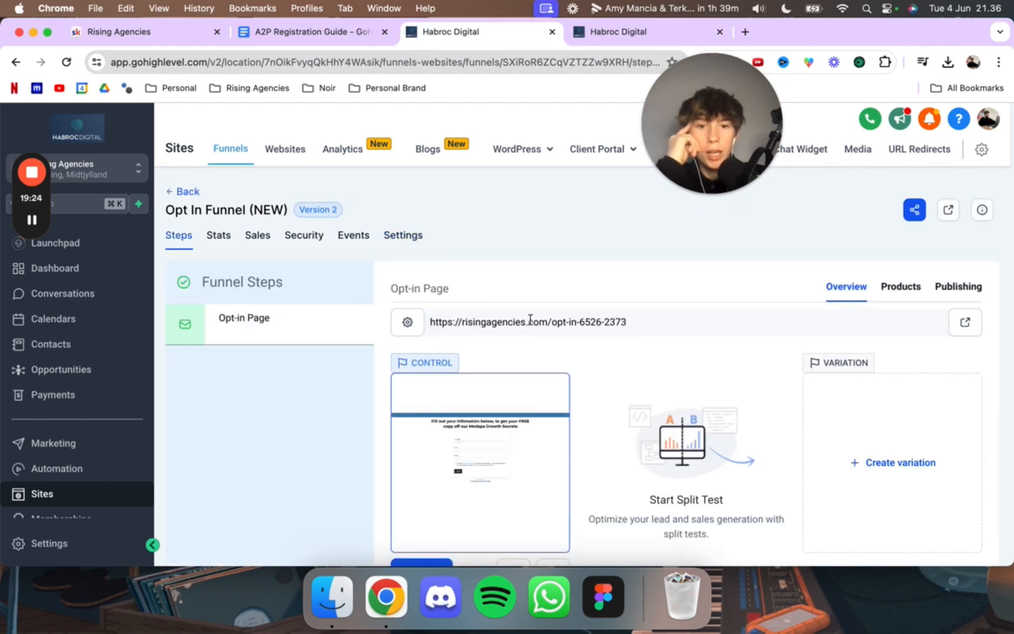
triple_click(527, 321)
key("super+c")
left_click(618, 37)
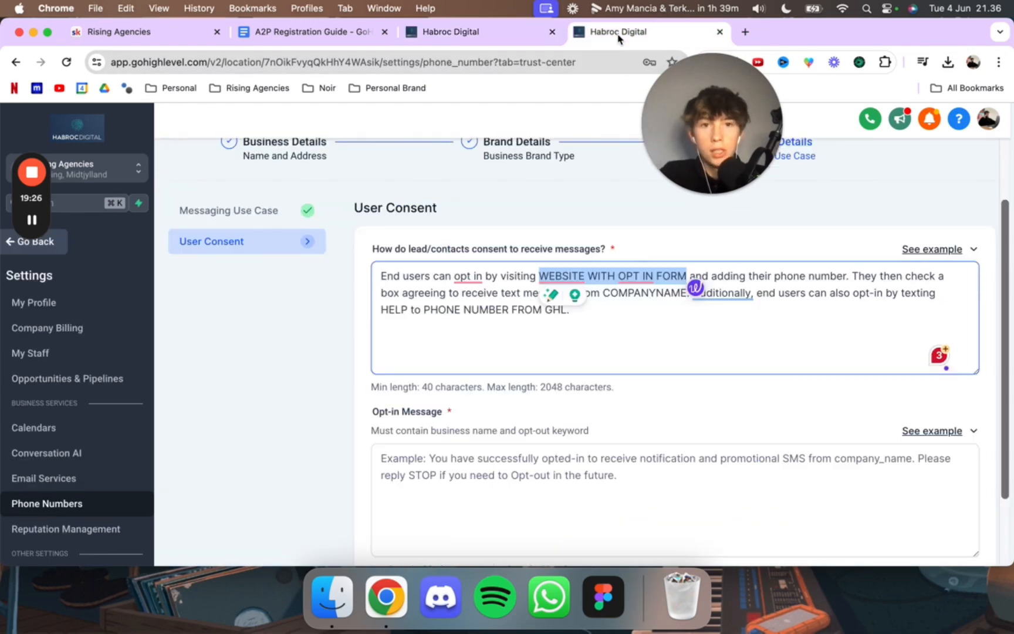
key("super+v")
key("BackSpace")
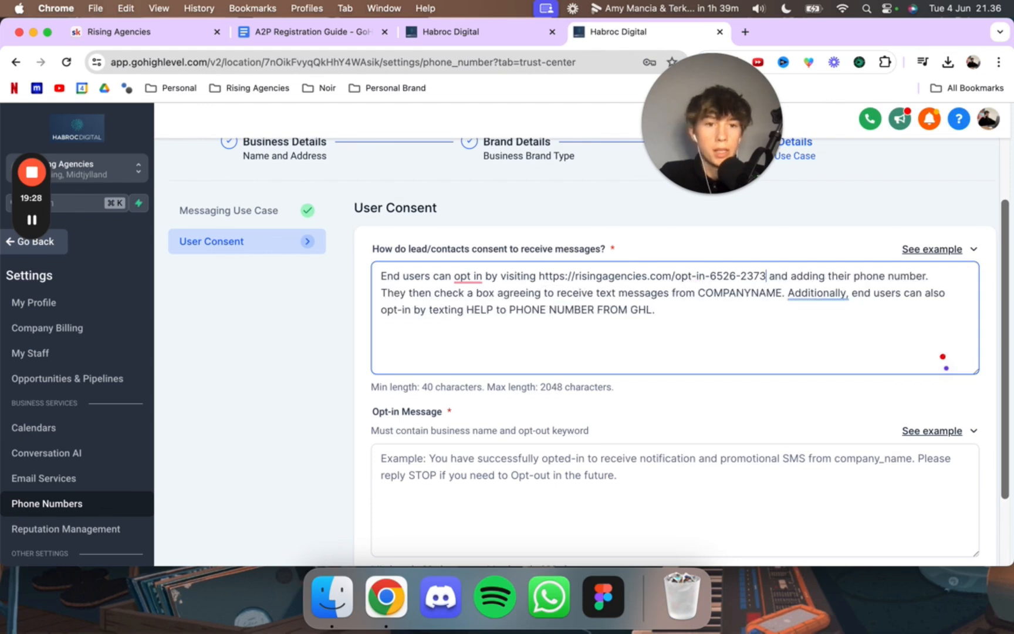
Step: Replace the COMPANYNAME placeholder in the User Consent description with "Habroc Digital LLC"
left_click(715, 330)
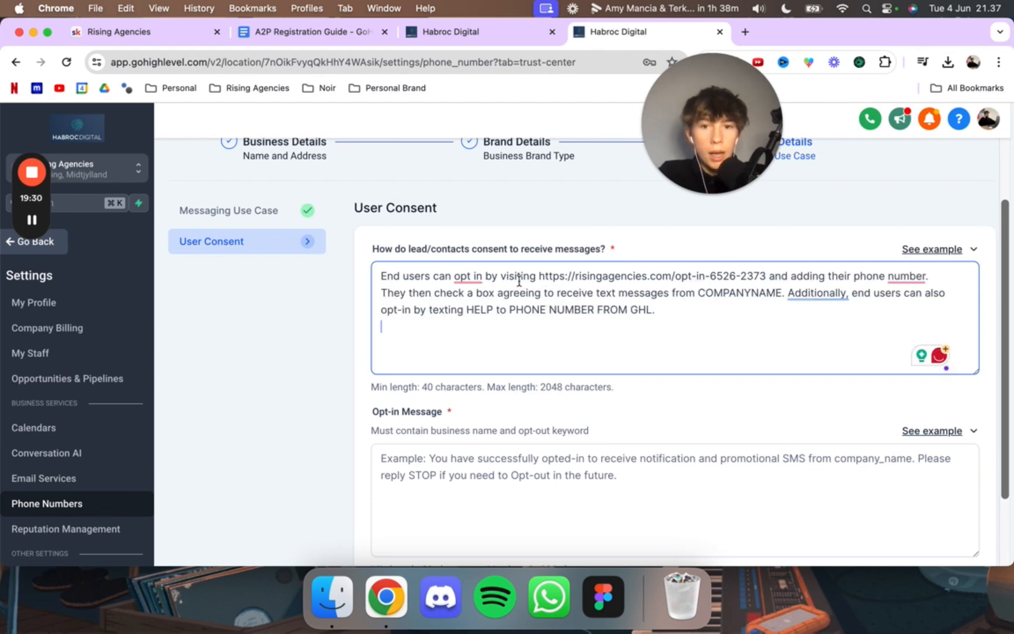
double_click(717, 293)
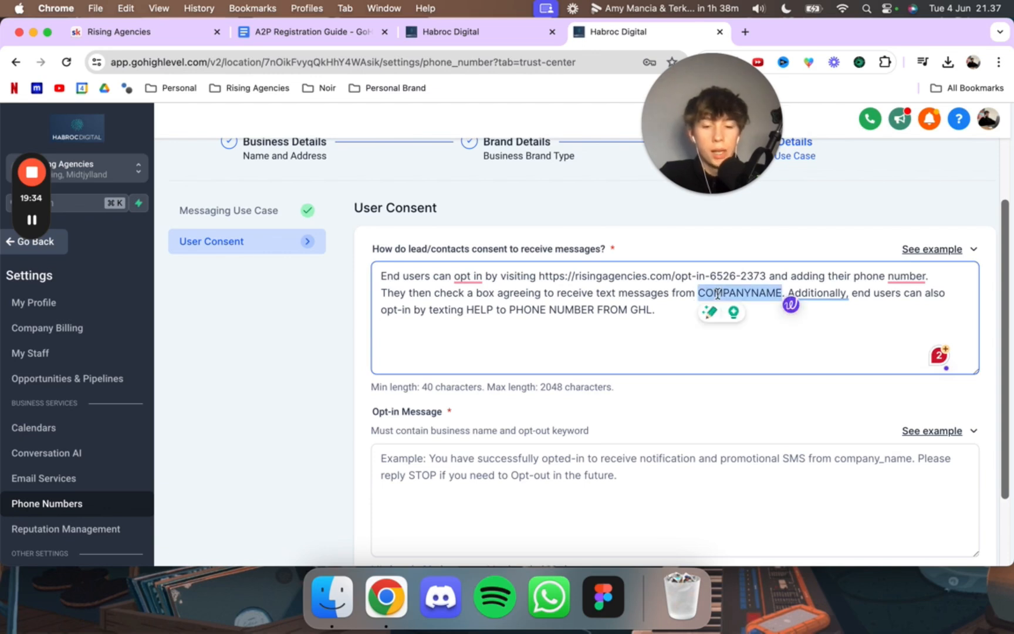
type("Habroc Digital LLC")
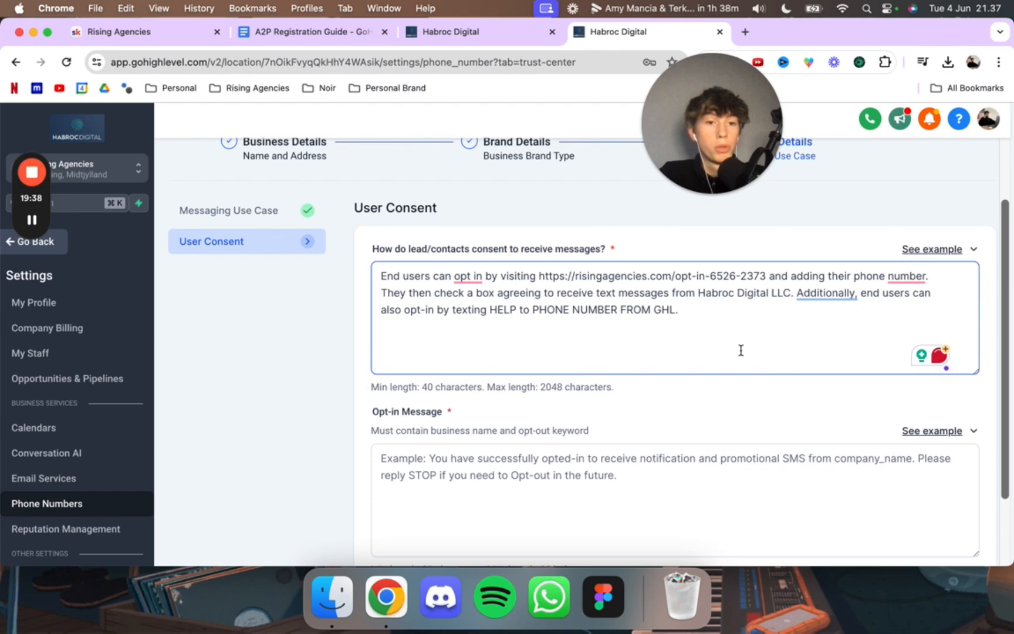
scroll(767, 333, "down", 1)
scroll(763, 333, "up", 2)
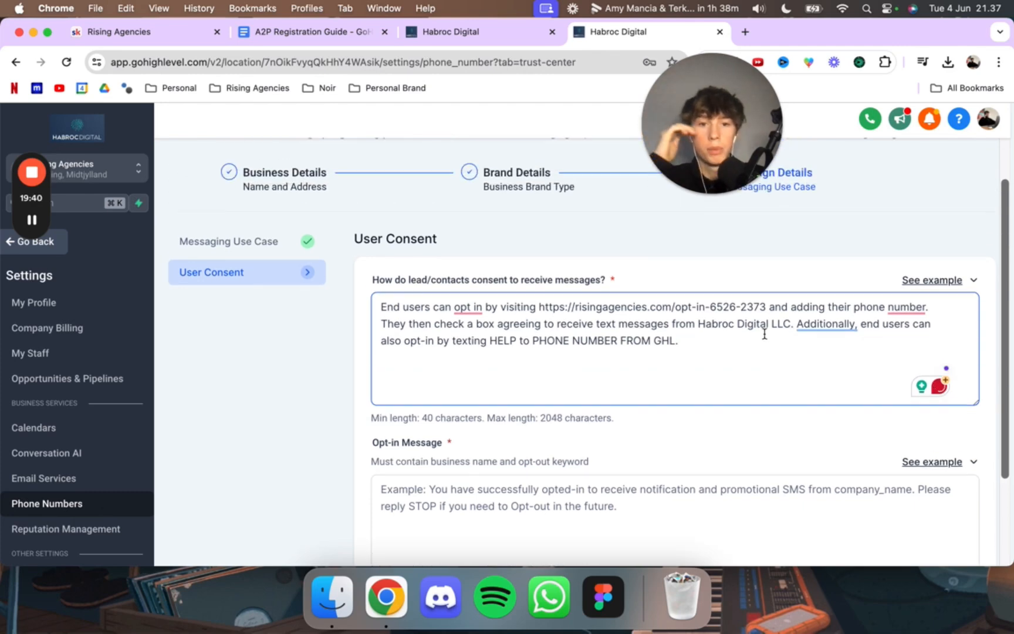
Step: View the Opt In Funnel's live Opt-in Page to check whether its form loads
left_click(484, 34)
left_click(484, 251)
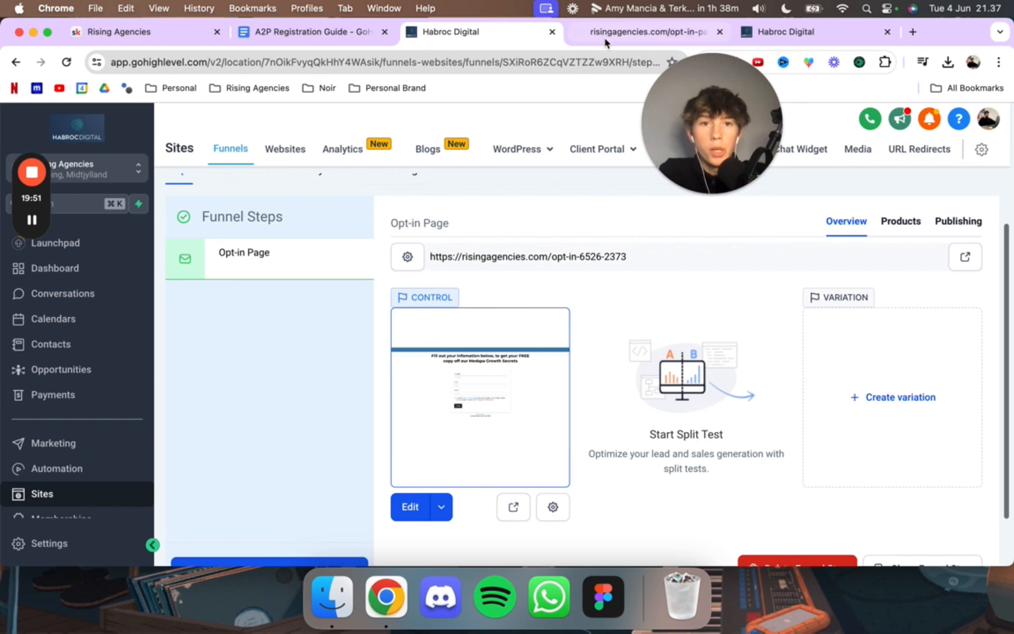
left_click(720, 32)
left_click(505, 508)
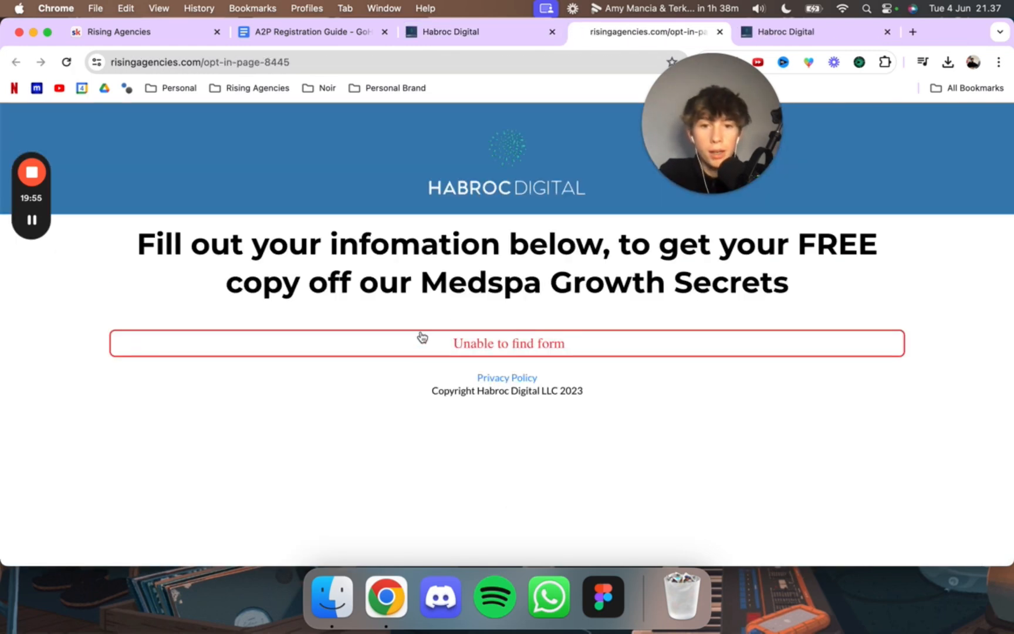
Step: Open the Opt-in Page of the Opt In Funnel (NEW) for editing in a new tab
left_click(452, 33)
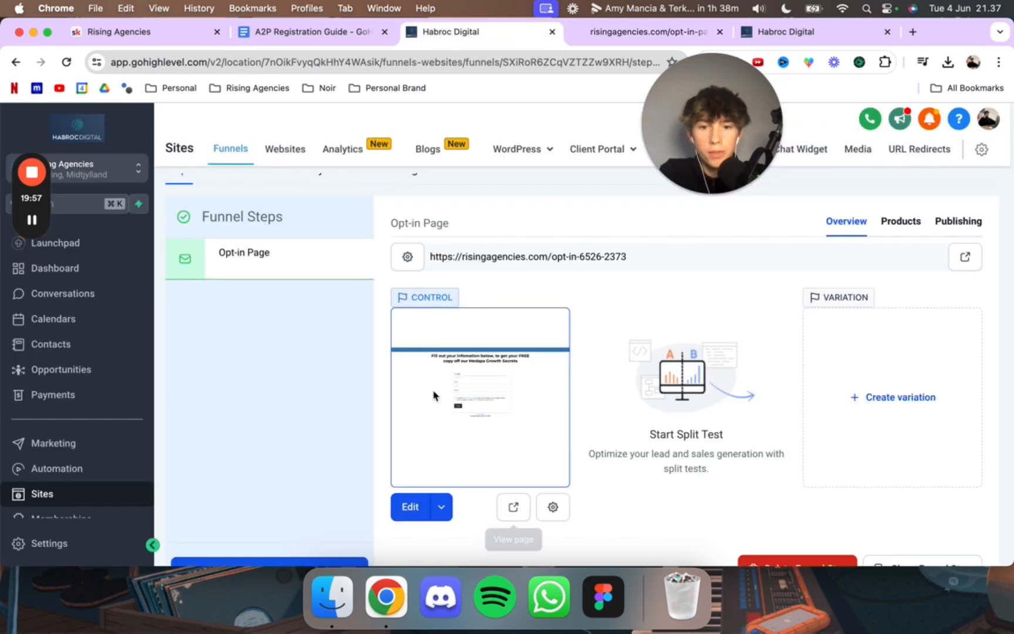
left_click(440, 508)
left_click(447, 473)
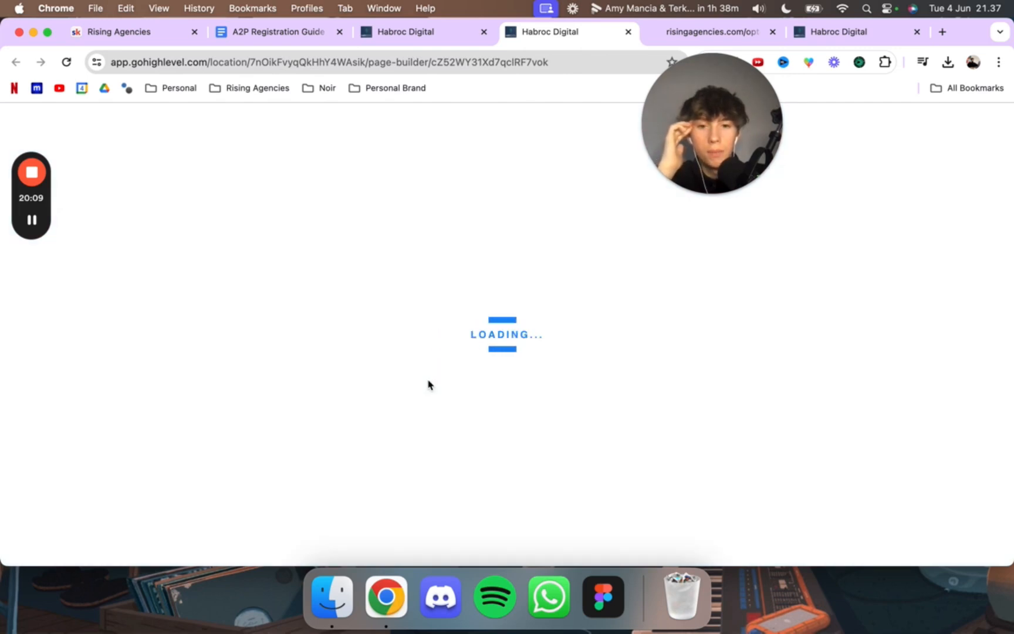
left_click(453, 32)
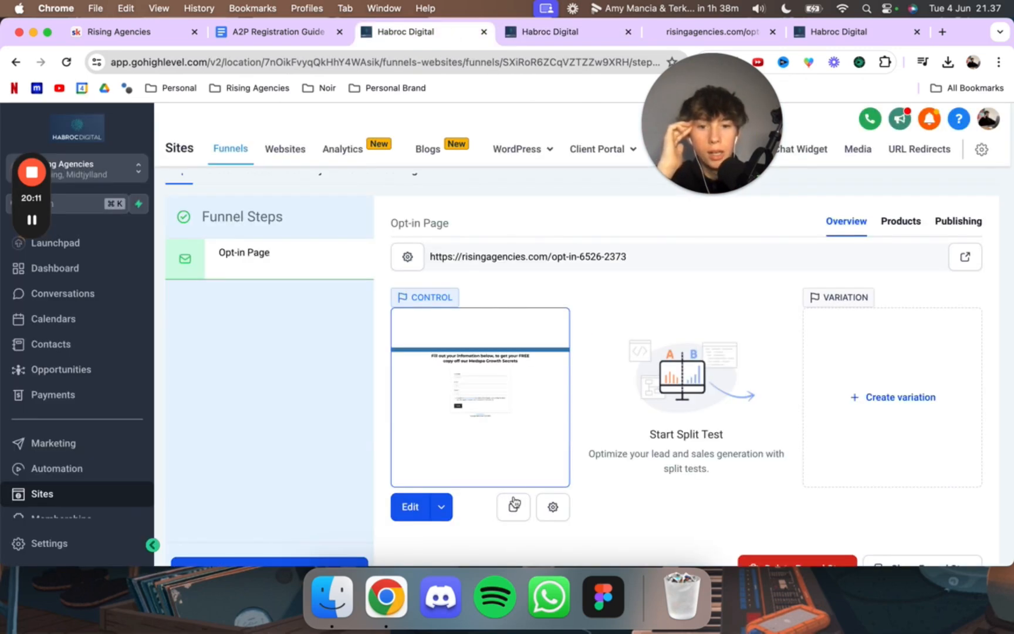
left_click(441, 509)
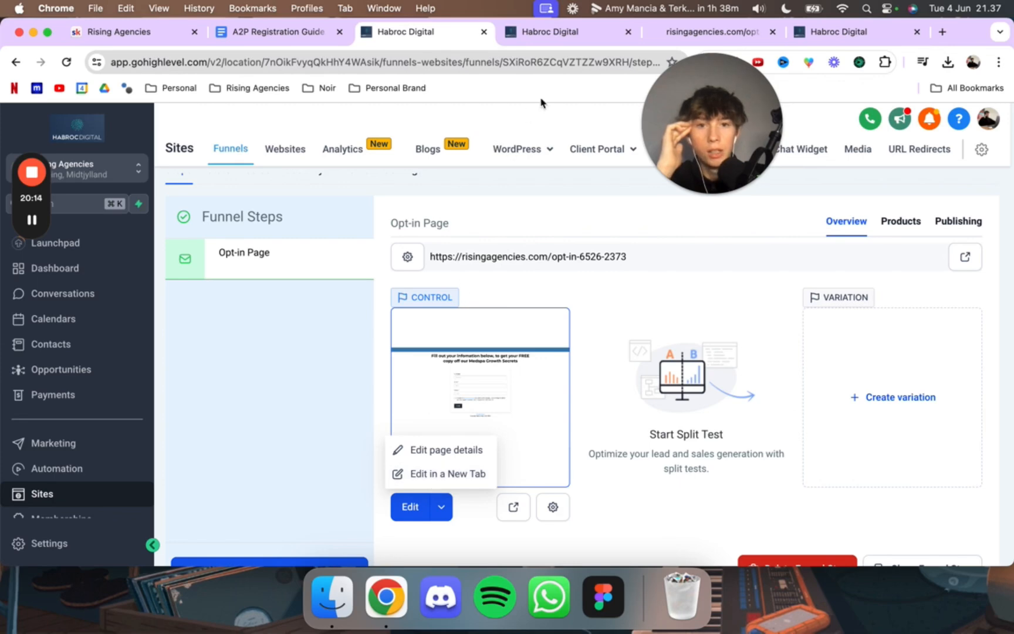
left_click(541, 36)
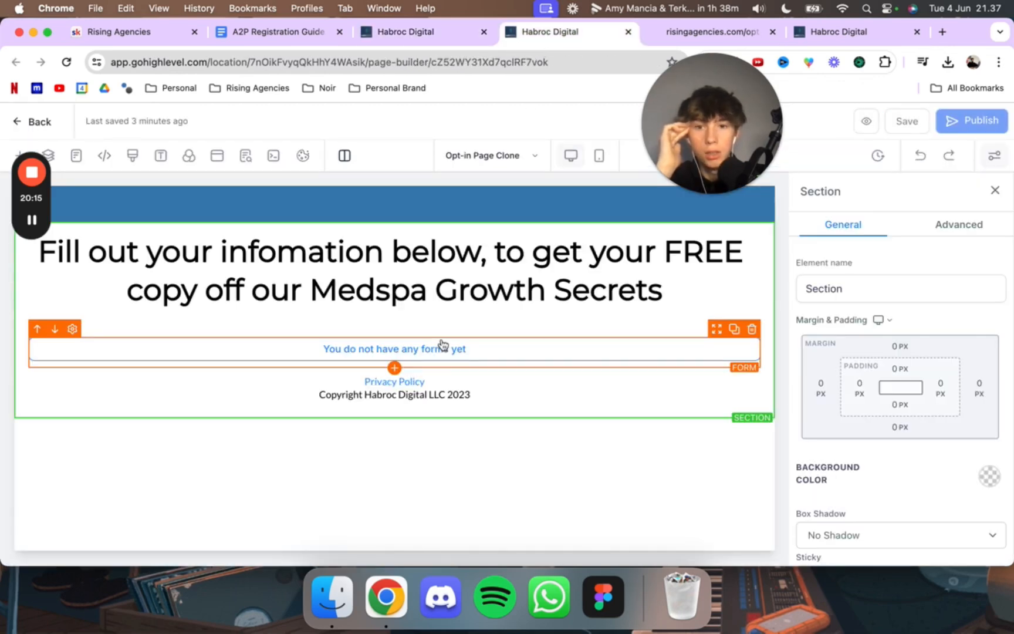
Step: Reassign the Opt In Form to the form element below the opt-in headline and publish the page
left_click(418, 429)
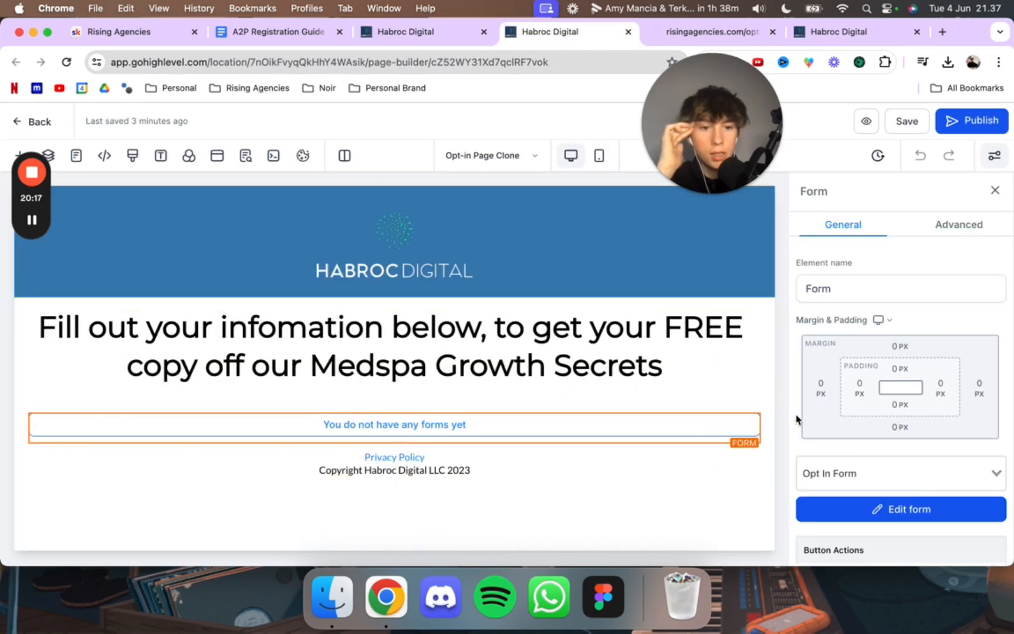
scroll(797, 418, "down", 3)
left_click(840, 366)
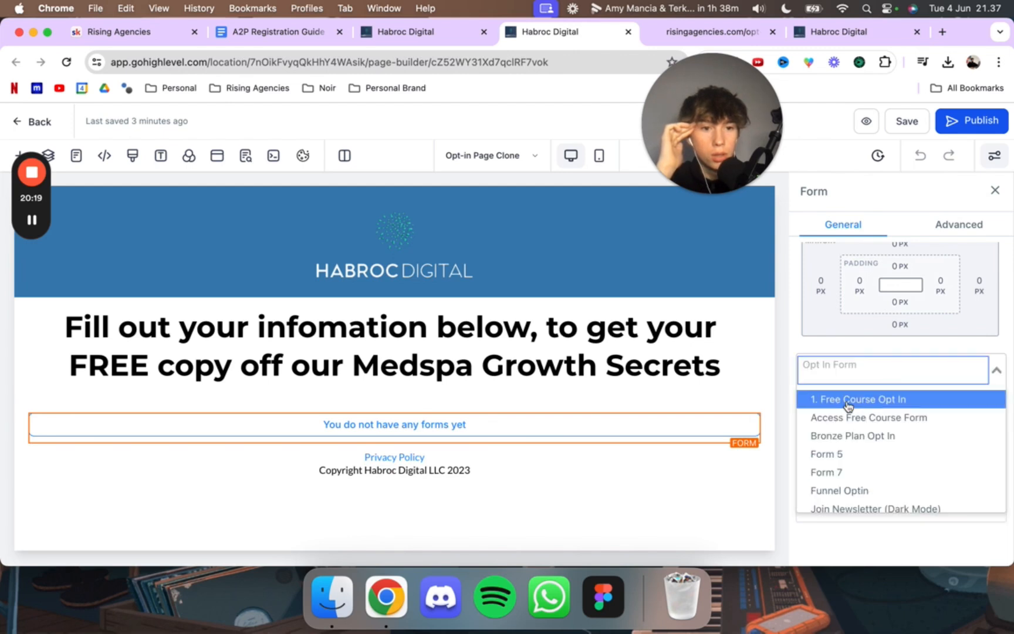
scroll(845, 408, "down", 3)
left_click(836, 499)
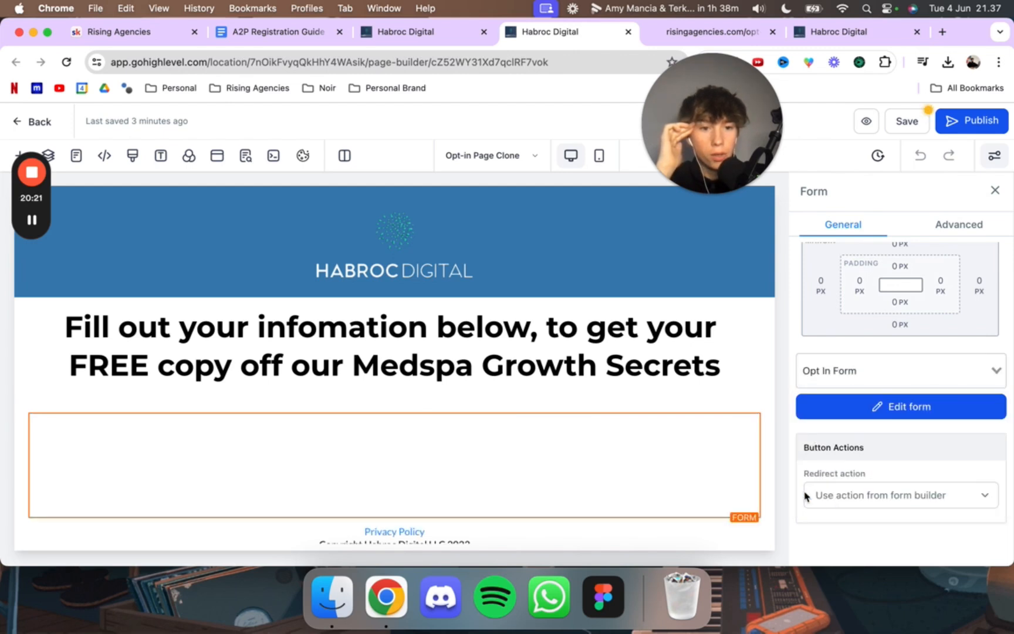
scroll(642, 398, "down", 2)
scroll(642, 398, "down", 3)
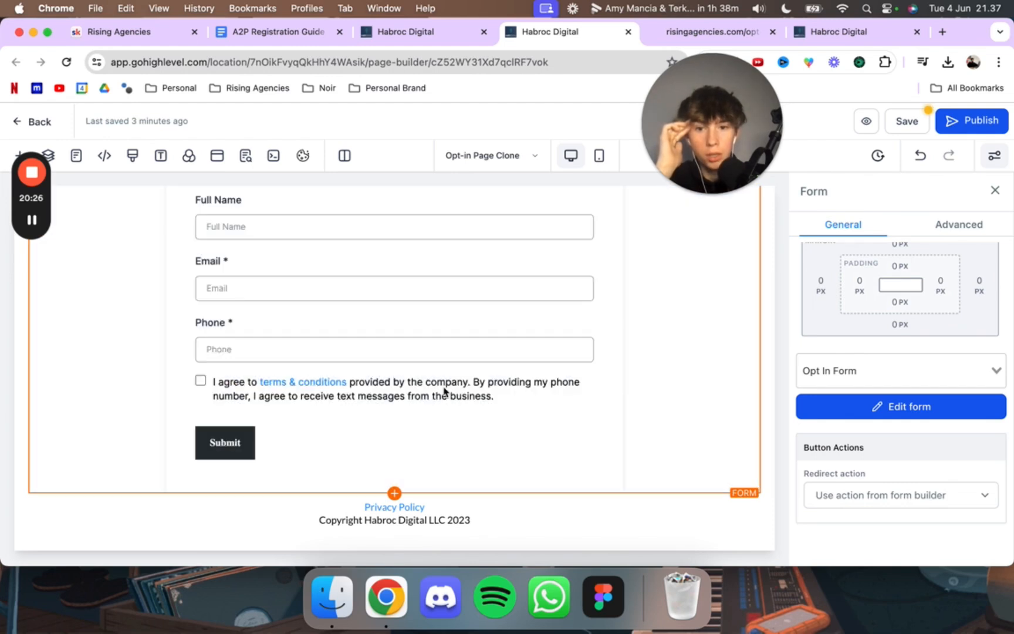
left_click(947, 122)
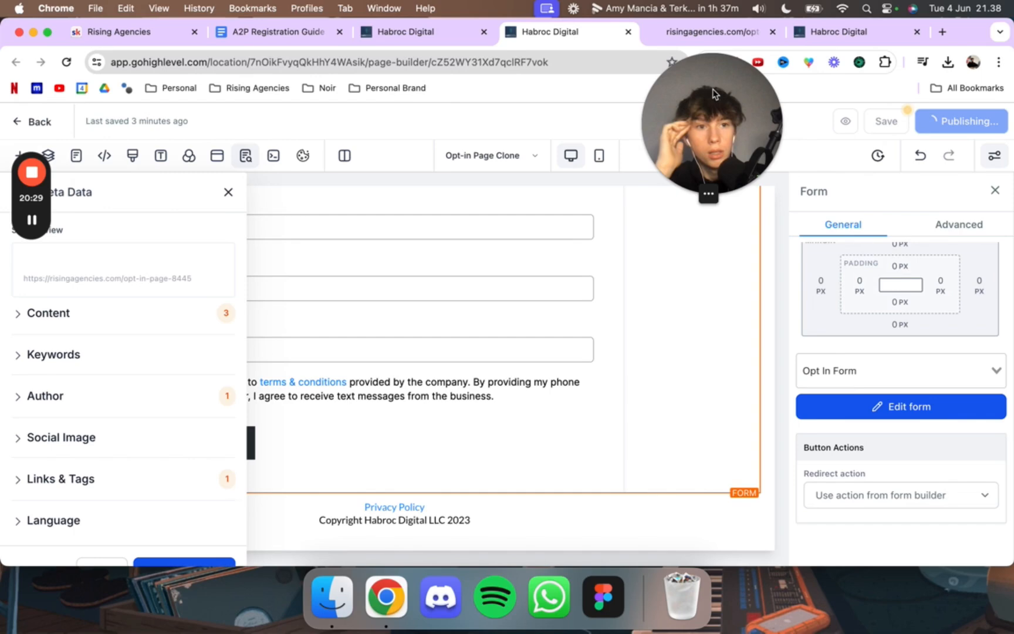
Step: Preview the published opt-in page and check its contact fields and consent checkbox
left_click(704, 30)
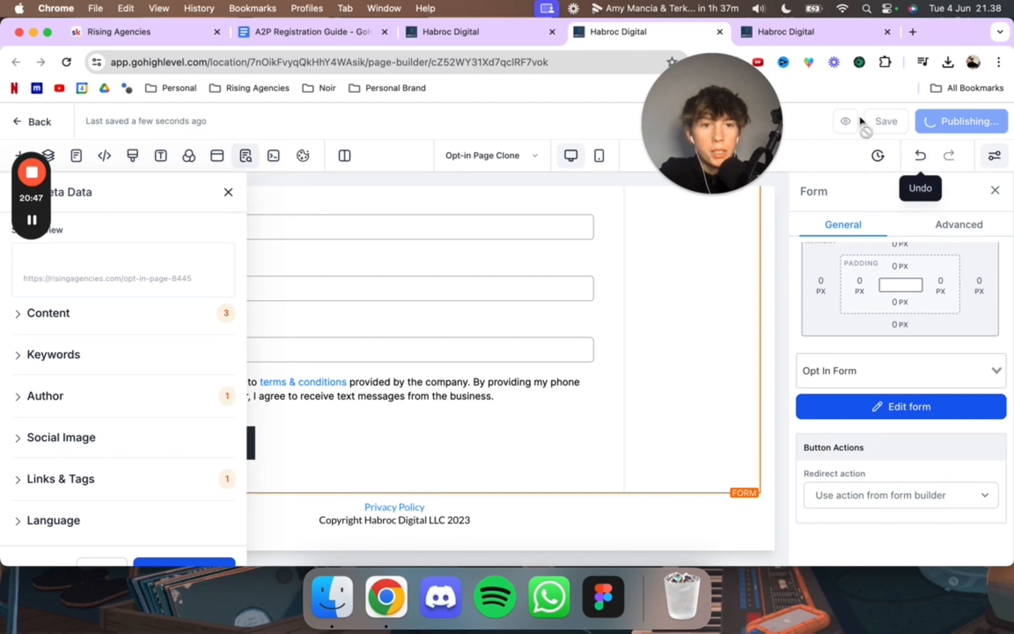
left_click(860, 122)
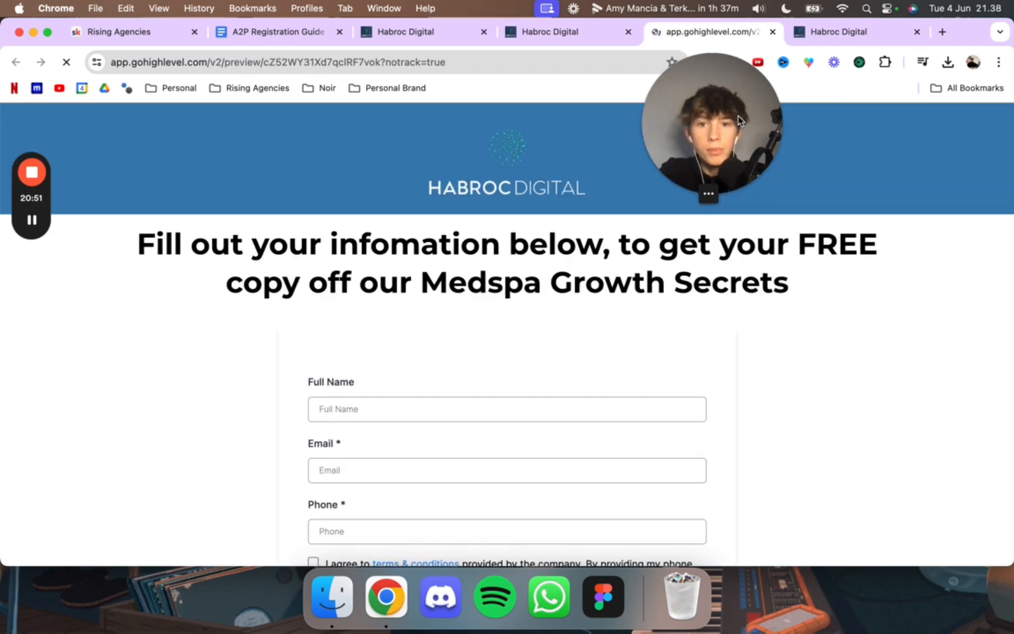
scroll(426, 425, "down", 3)
scroll(577, 415, "up", 3)
scroll(464, 414, "down", 4)
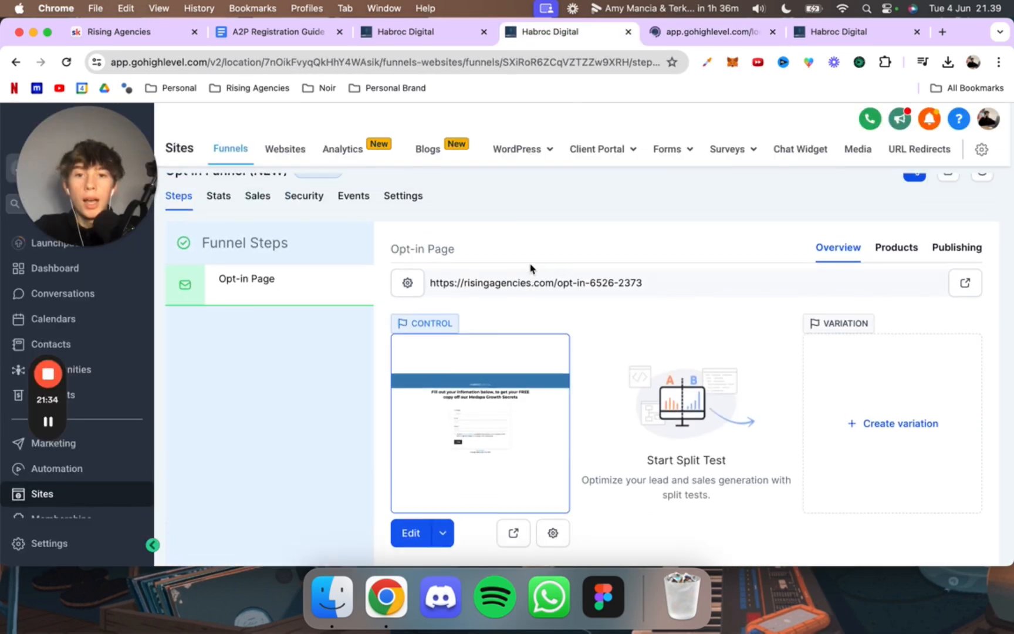
Step: Examine the domain part of the Opt-in Page's URL in the funnel step overview
scroll(530, 268, "up", 2)
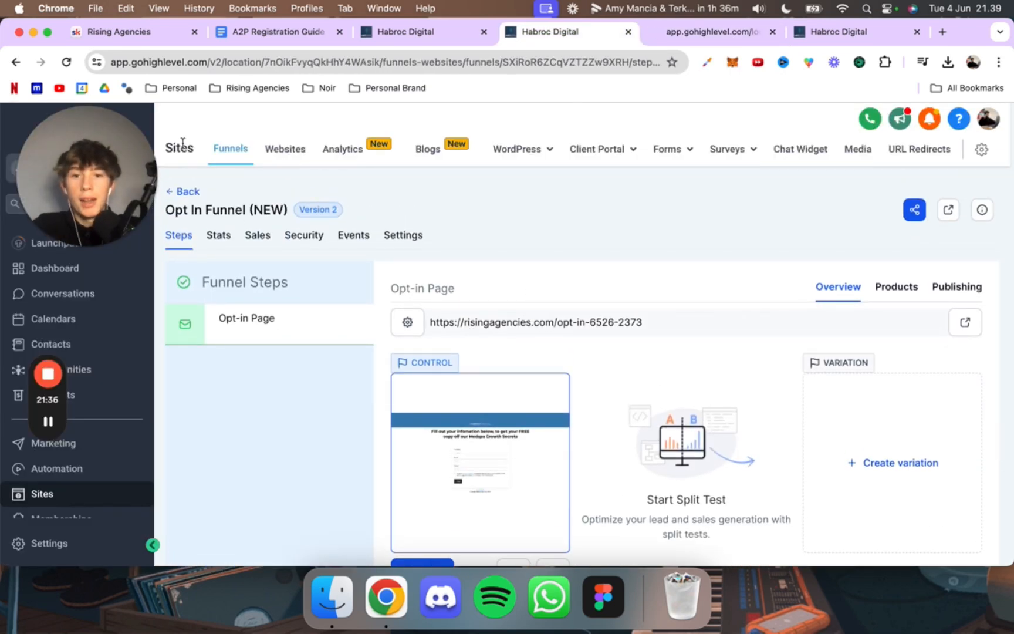
left_click_drag(101, 187, 490, 134)
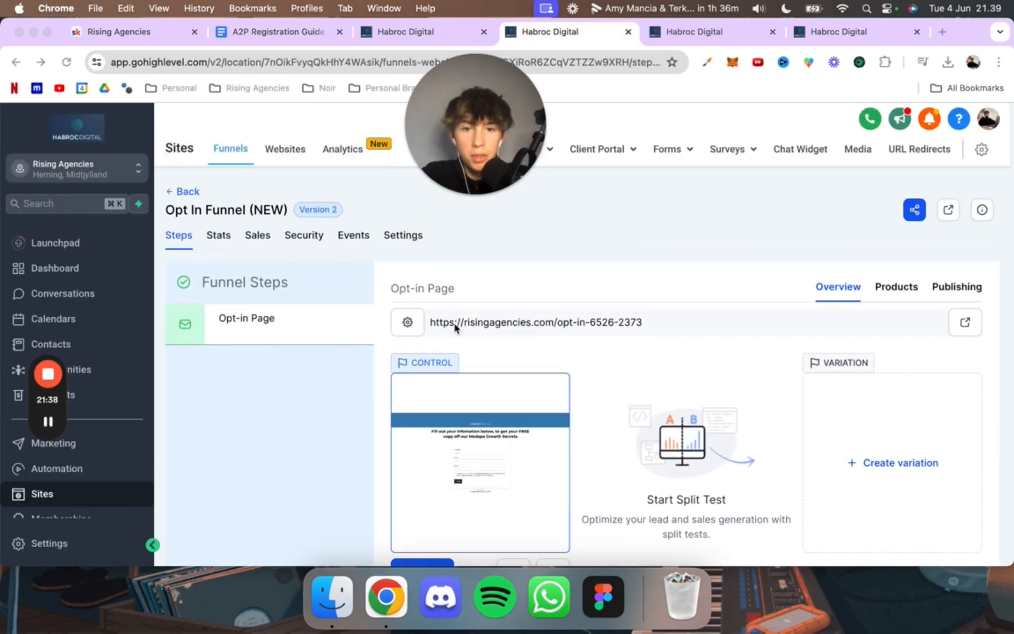
left_click(463, 324)
left_click_drag(461, 324, 555, 323)
left_click(558, 323)
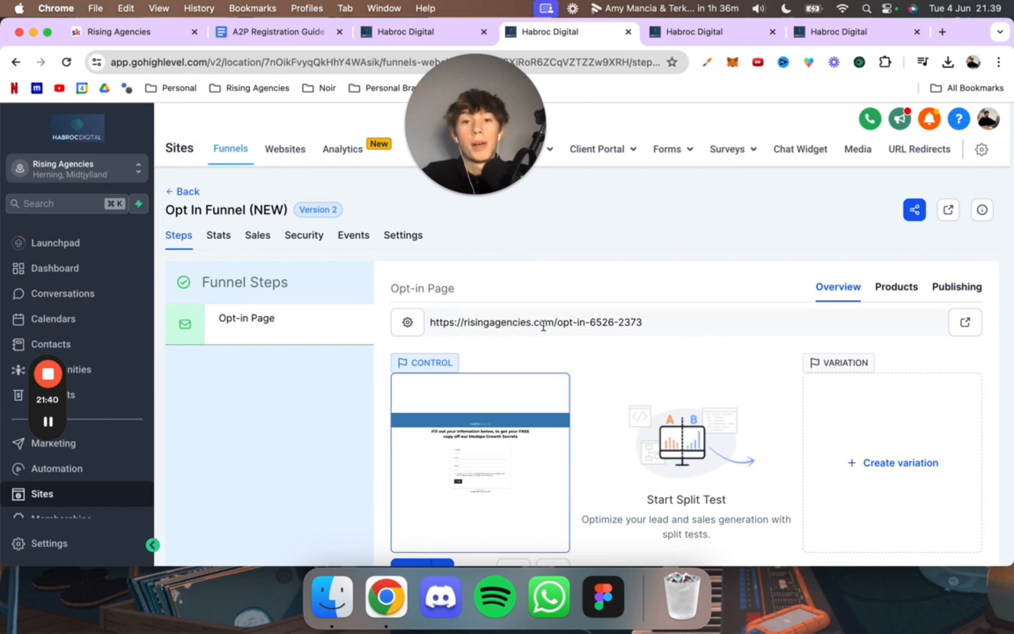
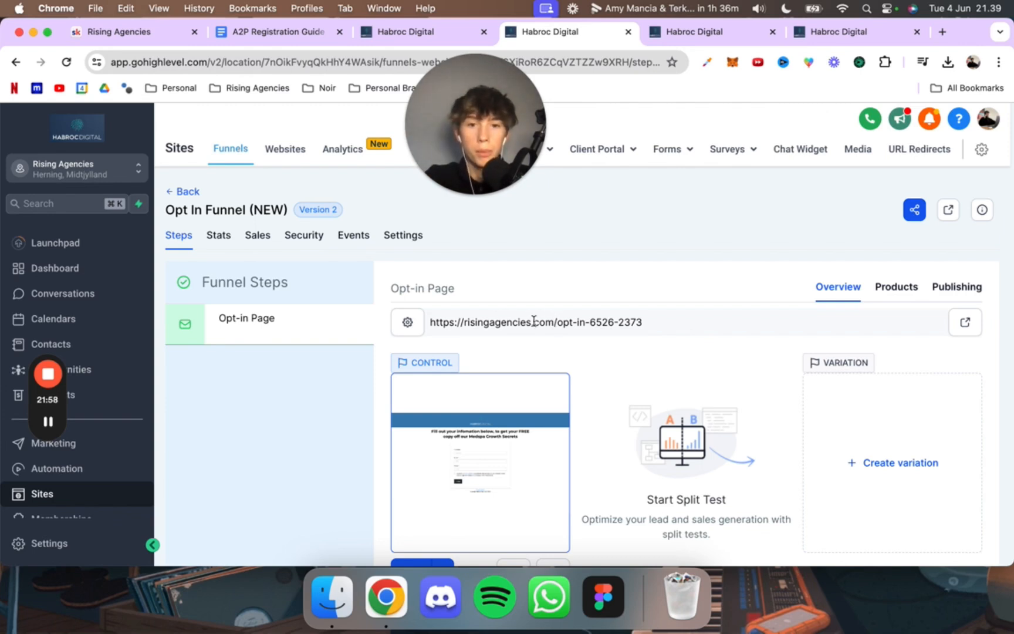
Step: Review the domain name within the Opt-in Page's funnel link
mouse_move(553, 322)
left_mouse_down()
mouse_move(464, 322)
mouse_move(542, 321)
left_mouse_up()
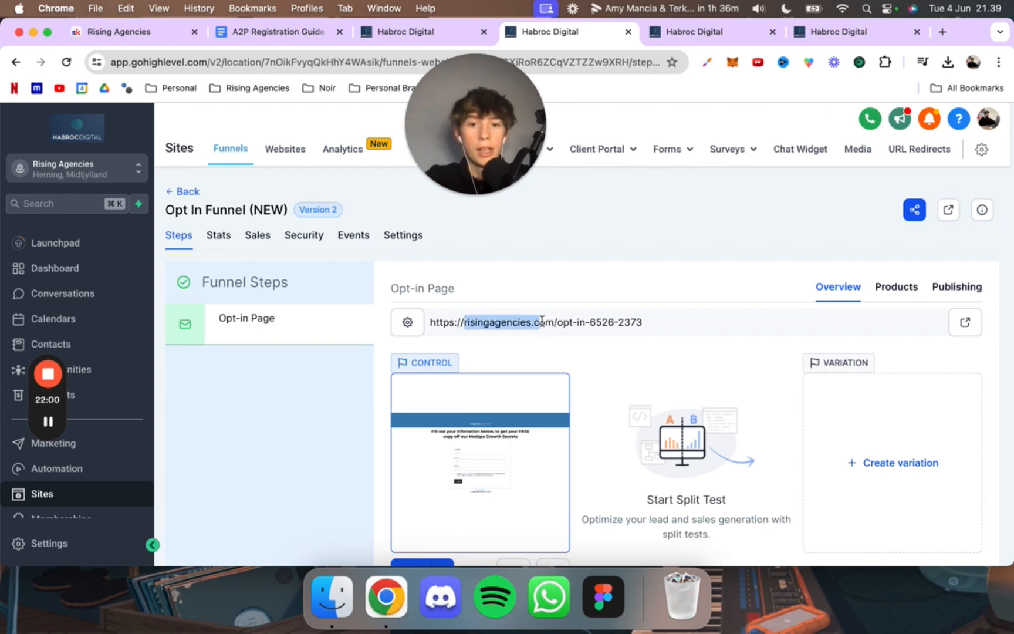
left_click(552, 320)
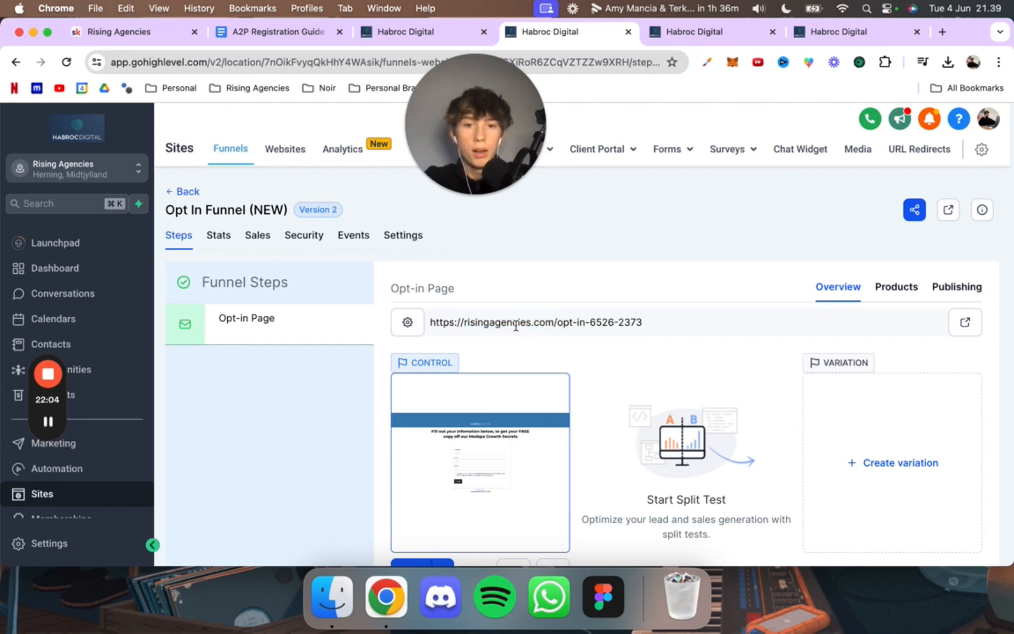
left_click_drag(556, 322, 444, 333)
left_click(457, 322)
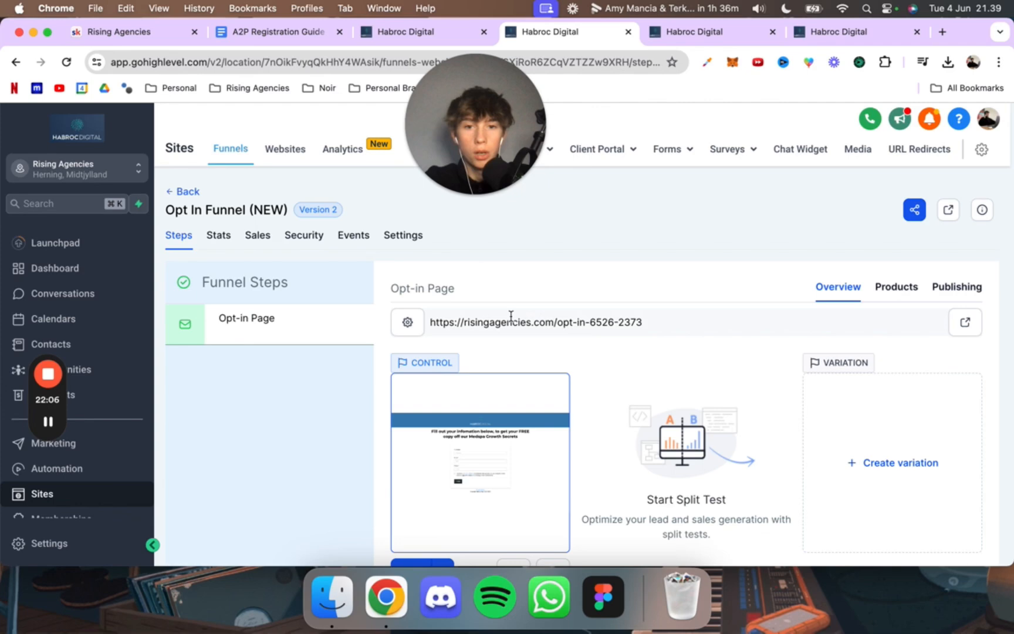
scroll(514, 334, "down", 1)
Step: Check the company name in the copyright line of the opt-in page's footer in the page editor
left_click(668, 33)
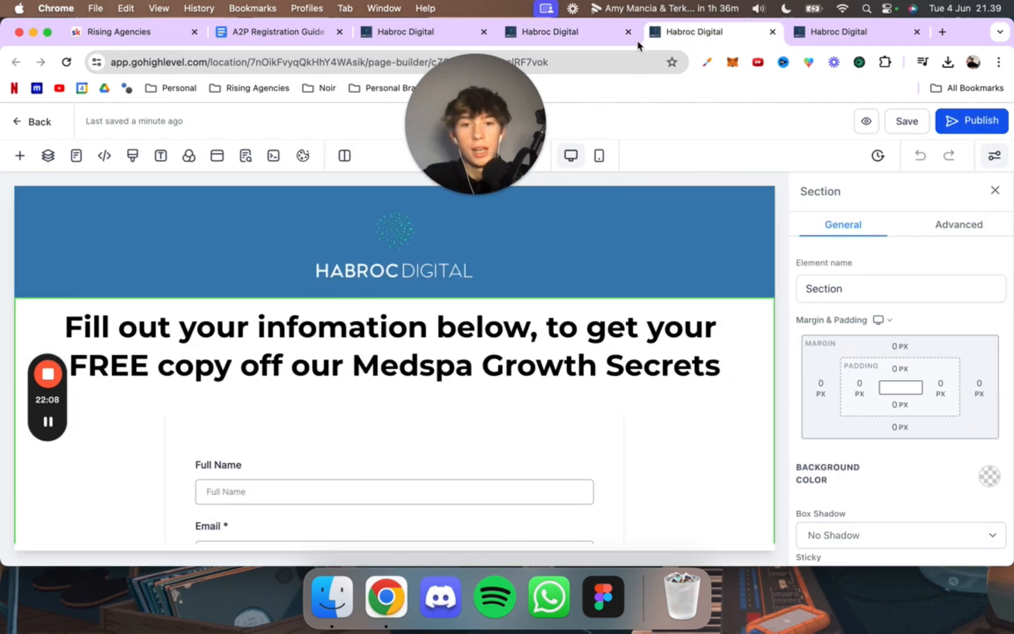
scroll(547, 449, "down", 3)
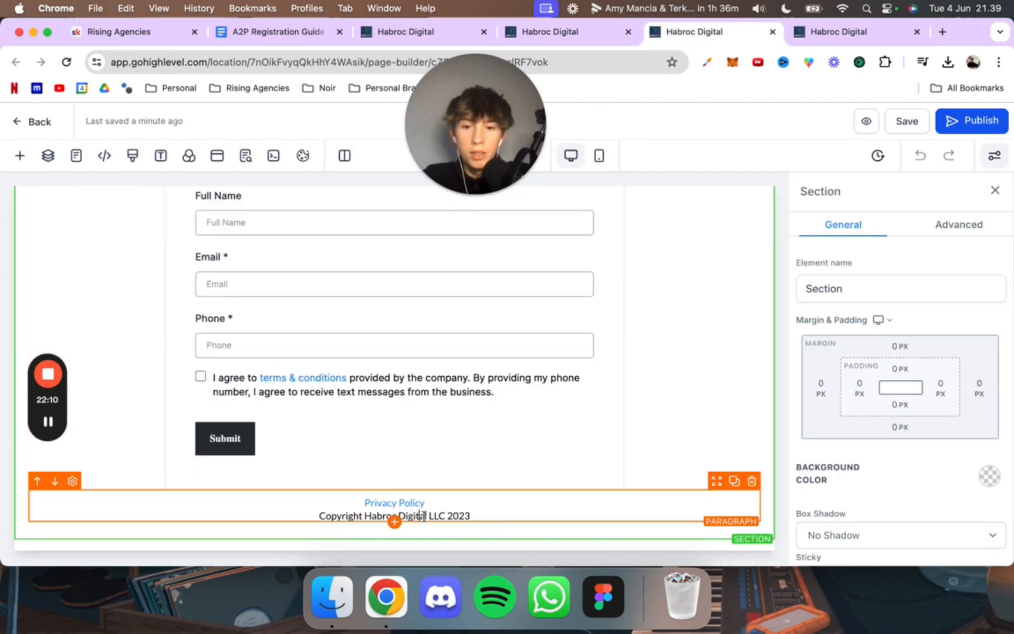
left_click(404, 516)
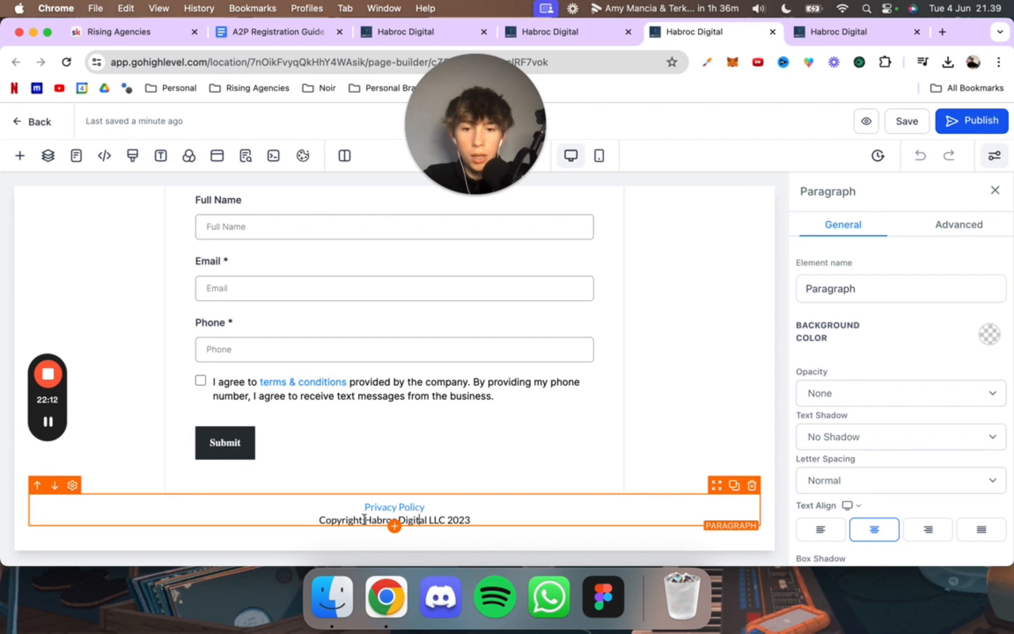
left_click_drag(363, 519, 426, 517)
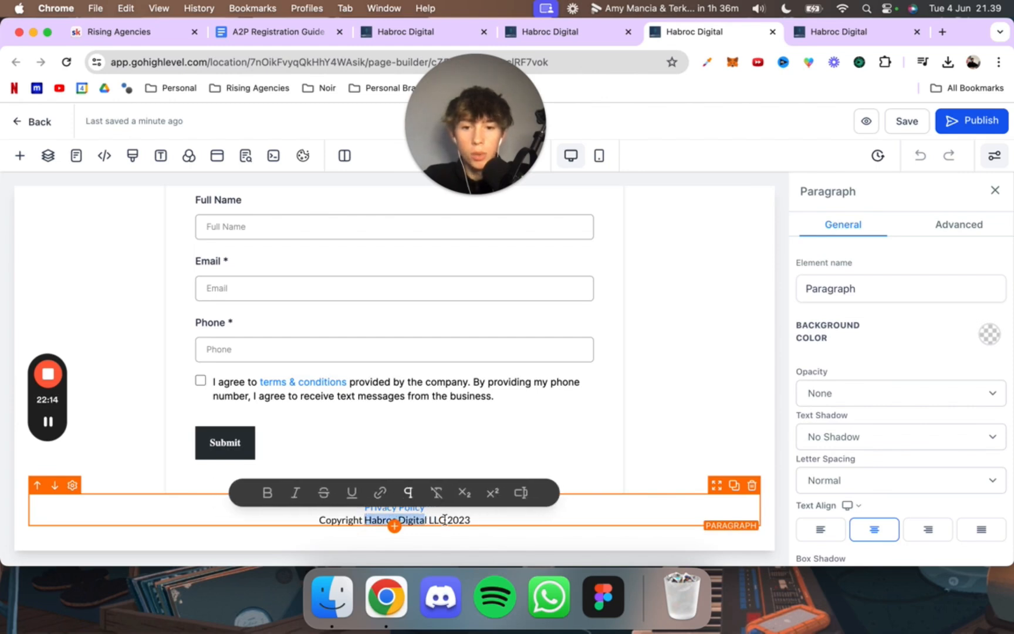
left_click(429, 519)
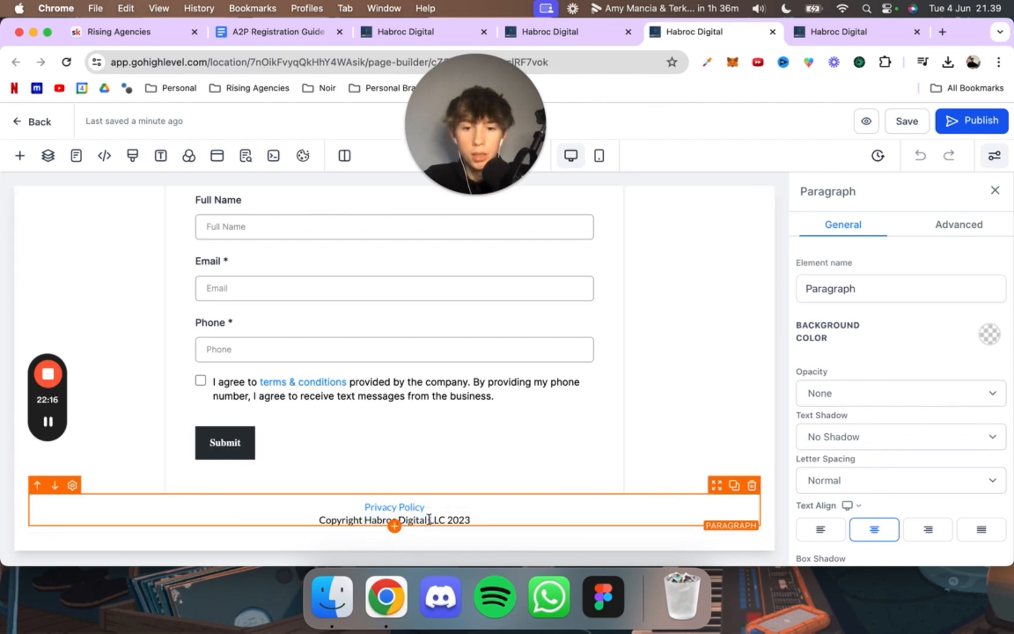
left_click_drag(442, 519, 364, 516)
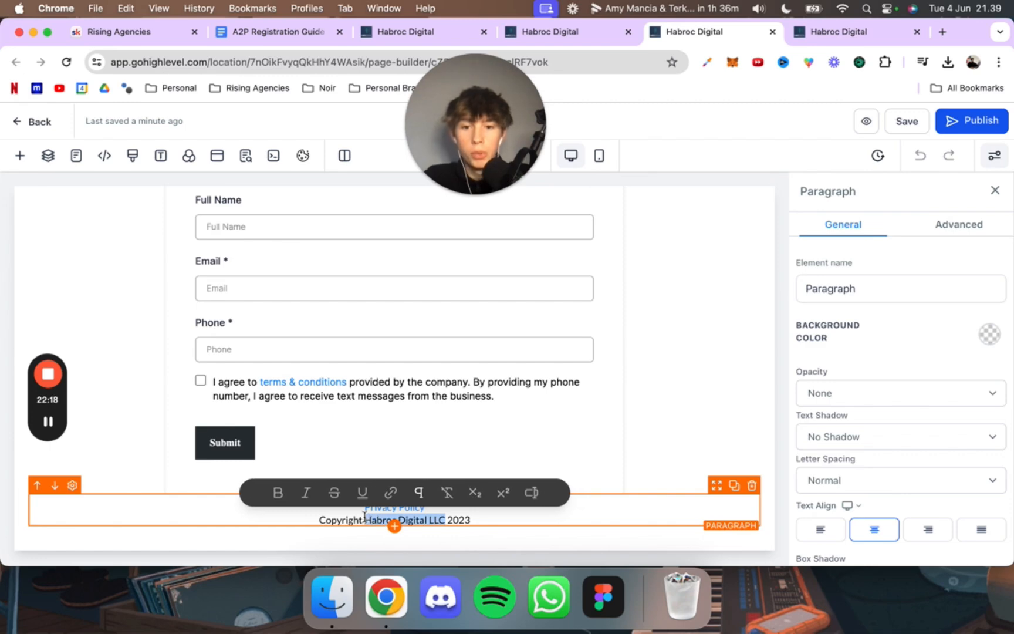
left_click(427, 515)
scroll(482, 505, "up", 5)
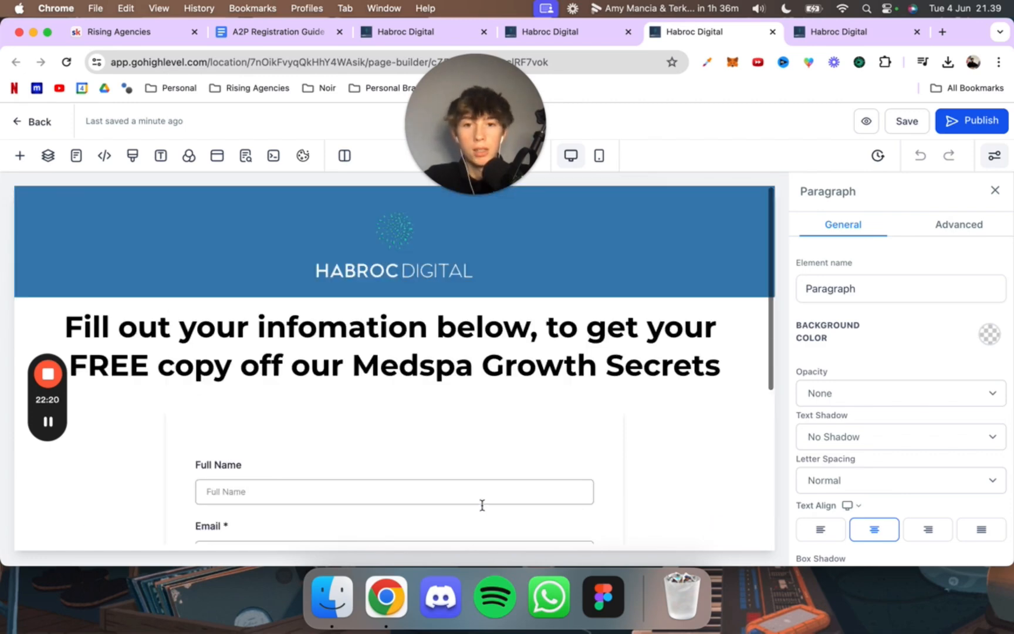
scroll(483, 505, "down", 5)
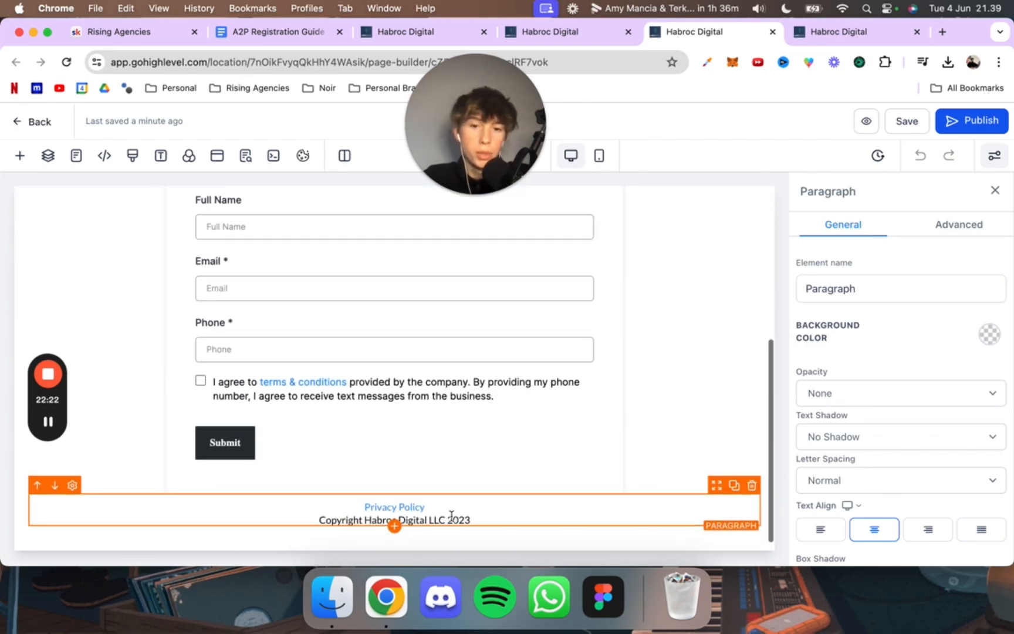
Step: Check the header logo and the offer wording in the opt-in page's headline
scroll(441, 503, "up", 5)
left_click(535, 280)
scroll(235, 287, "down", 1)
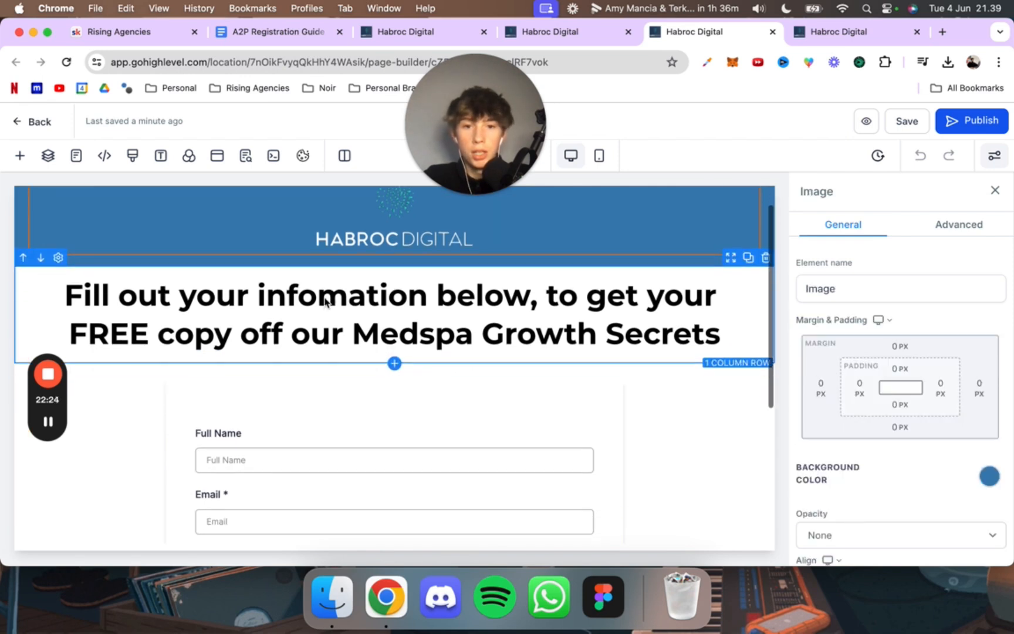
left_click(100, 287)
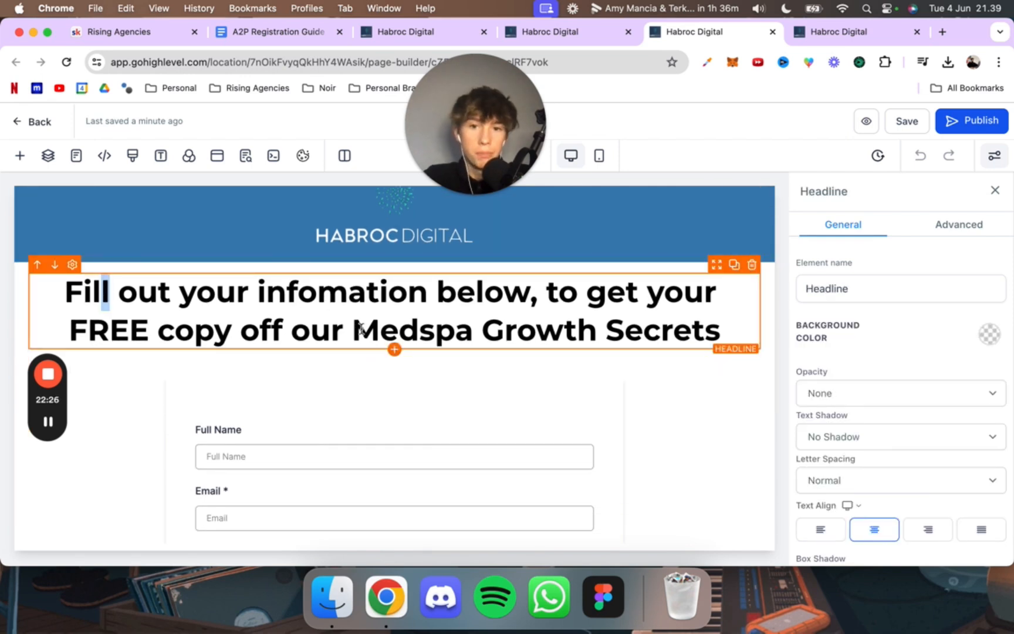
left_click_drag(353, 329, 537, 330)
left_click(578, 292)
Step: Return to the campaign's User Consent form and locate the phone number placeholder in the consent description
left_click(610, 34)
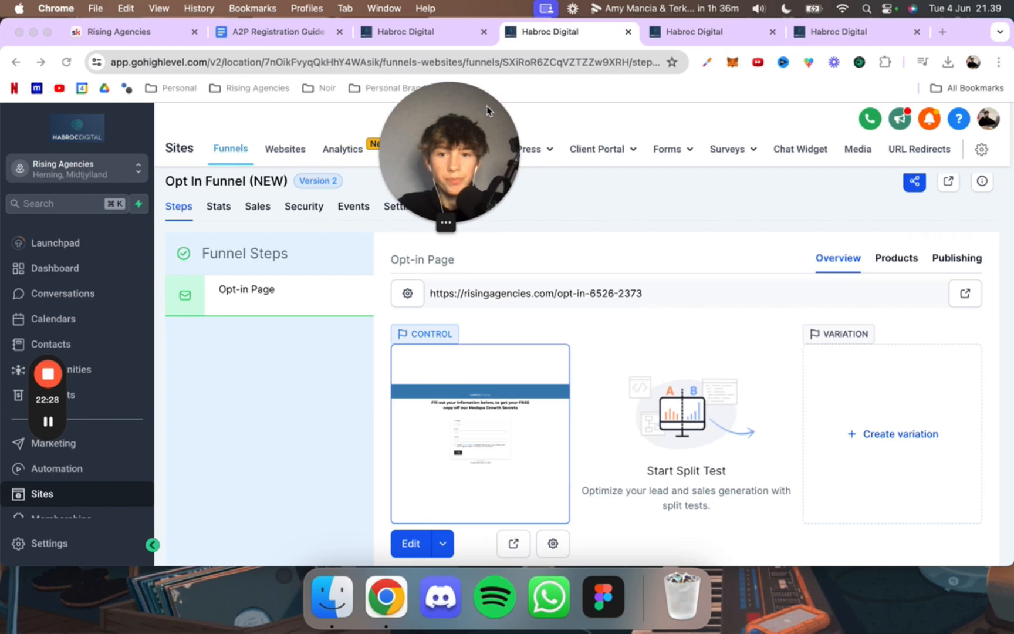
scroll(184, 192, "up", 1)
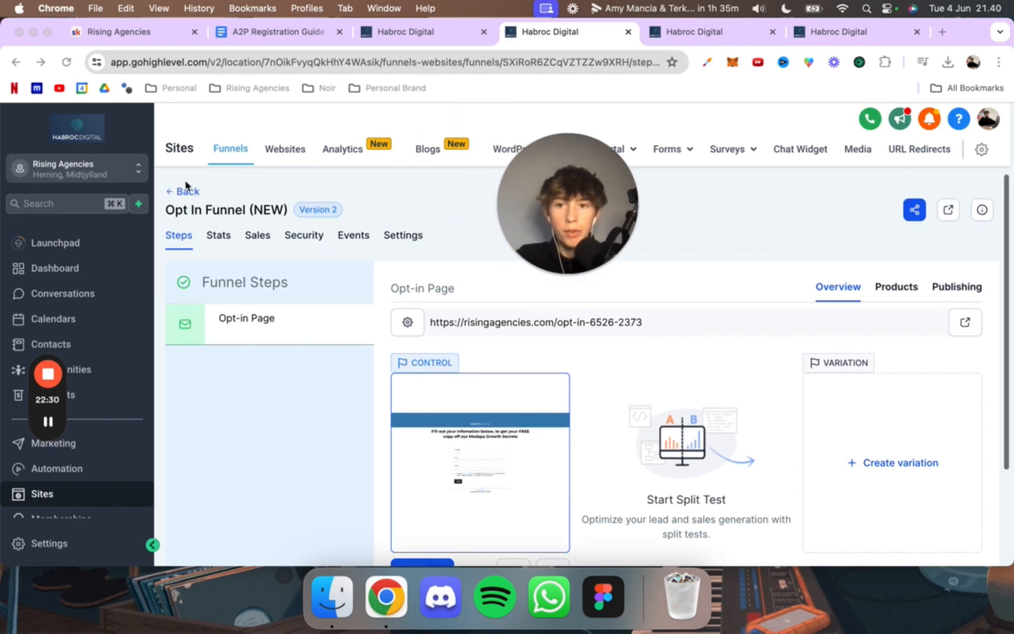
left_click(694, 32)
left_click(839, 32)
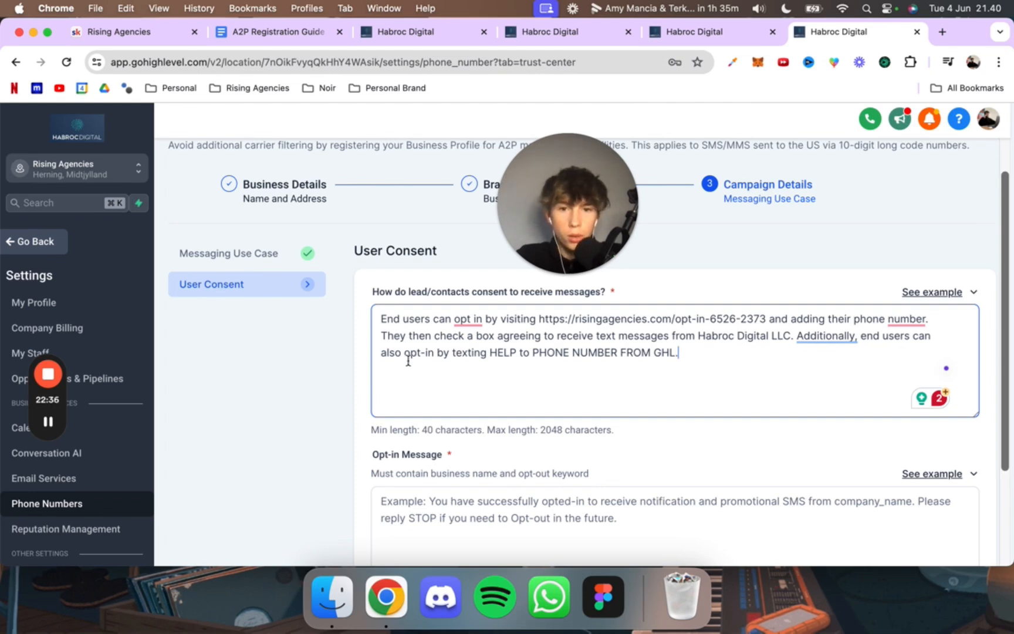
left_click_drag(532, 352, 678, 353)
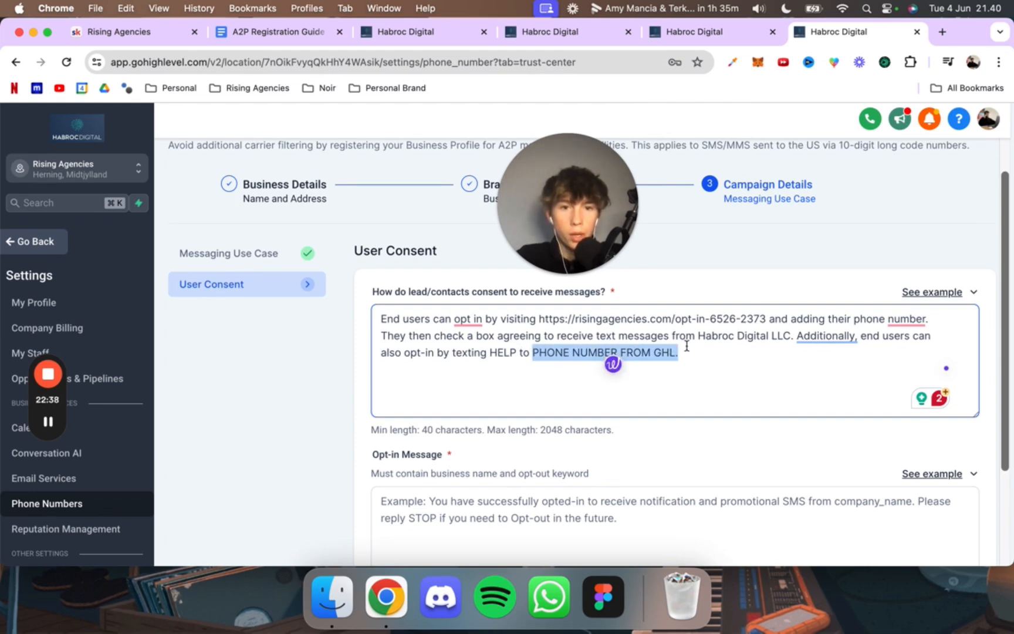
Step: Open the account's phone number settings outside the registration form and copy the default phone number
left_click(682, 34)
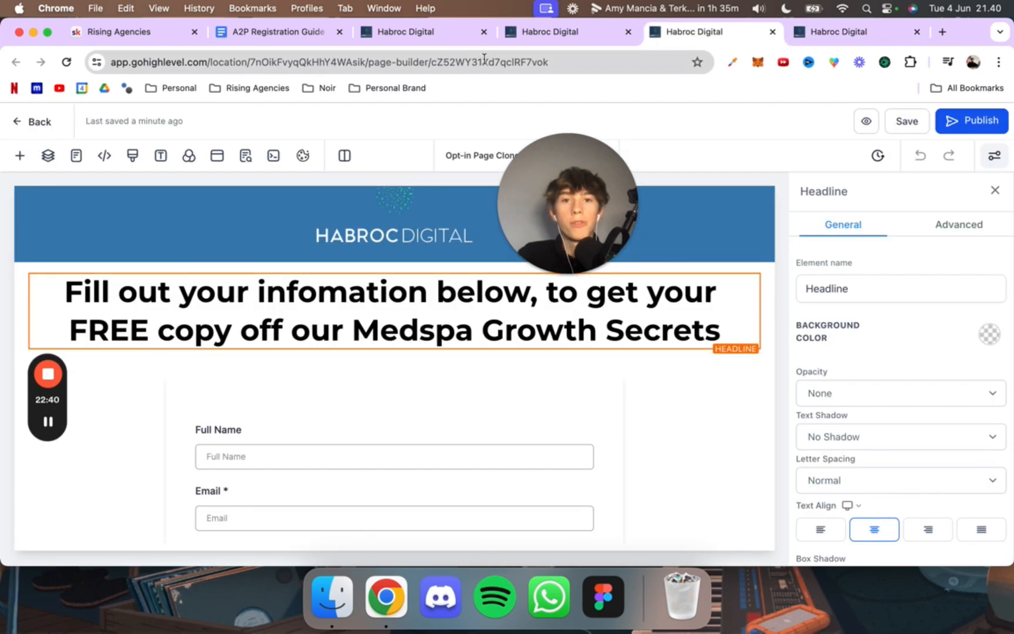
left_click(464, 31)
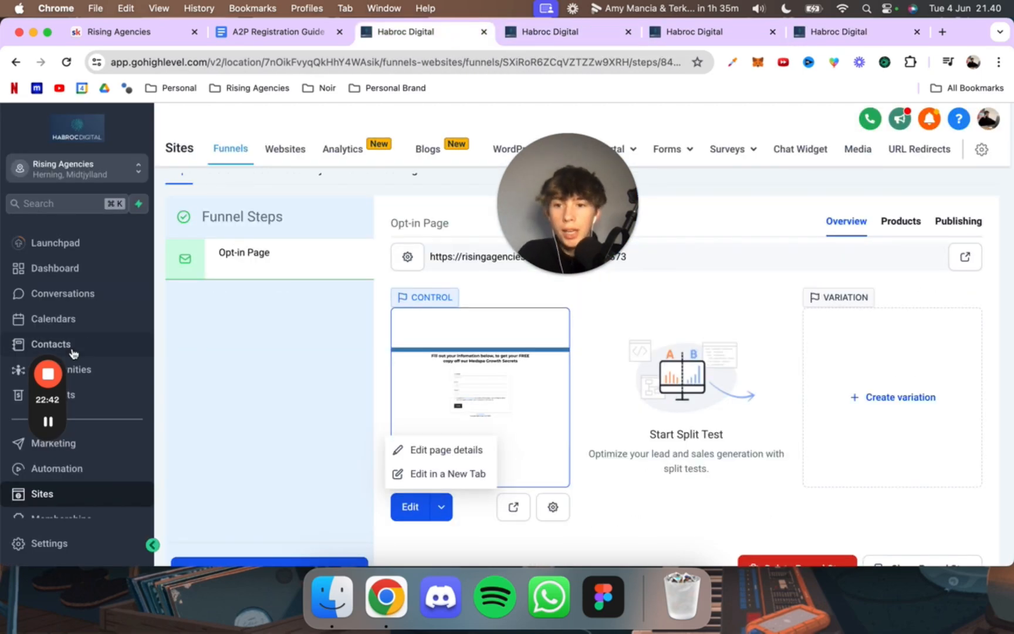
left_click(78, 544)
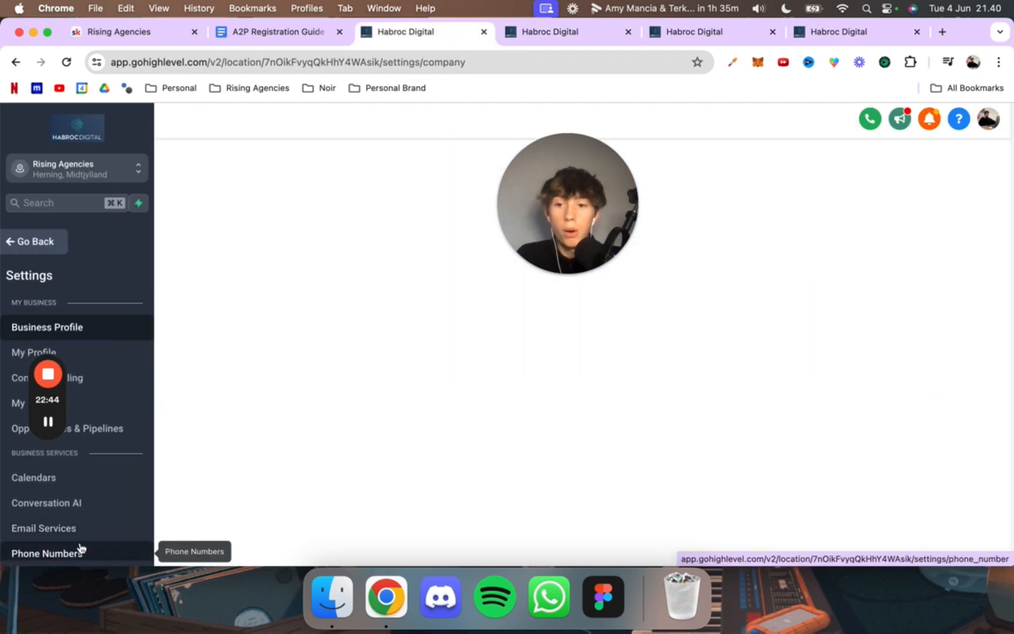
scroll(88, 511, "down", 3)
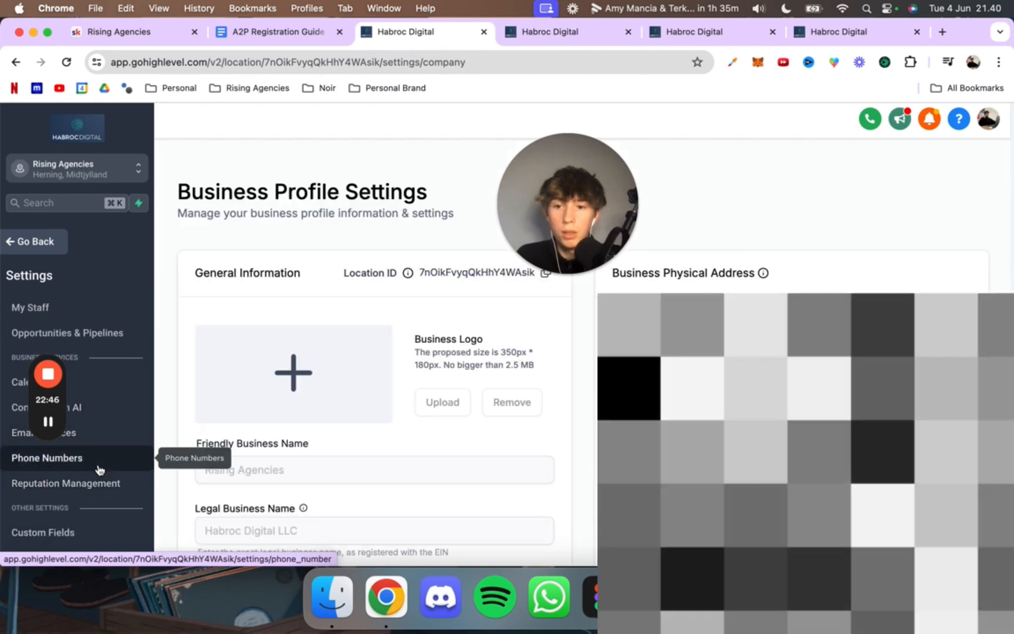
left_click(77, 458)
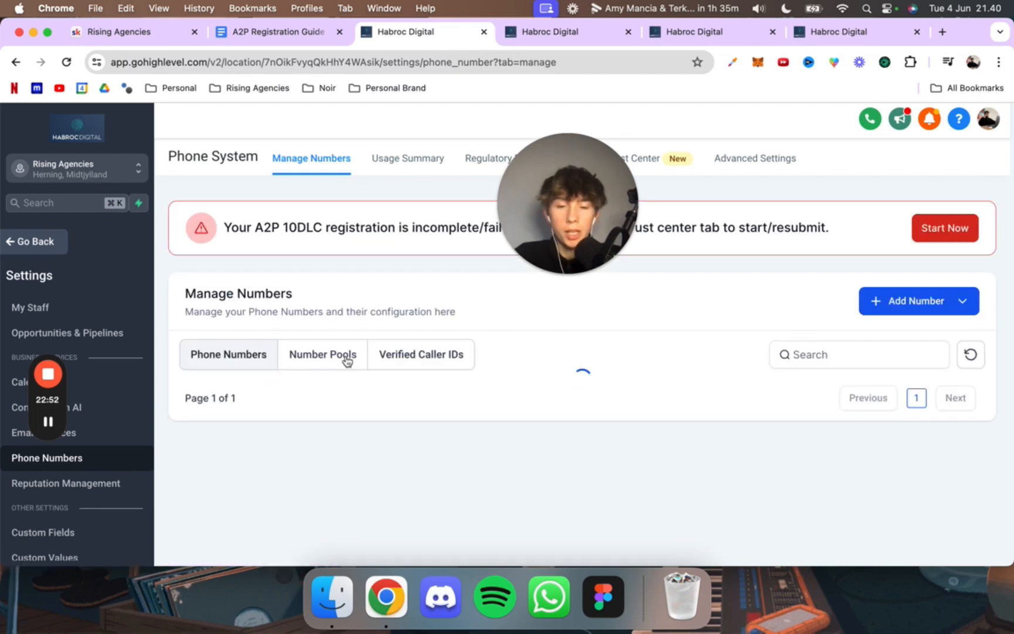
left_click_drag(318, 430, 238, 421)
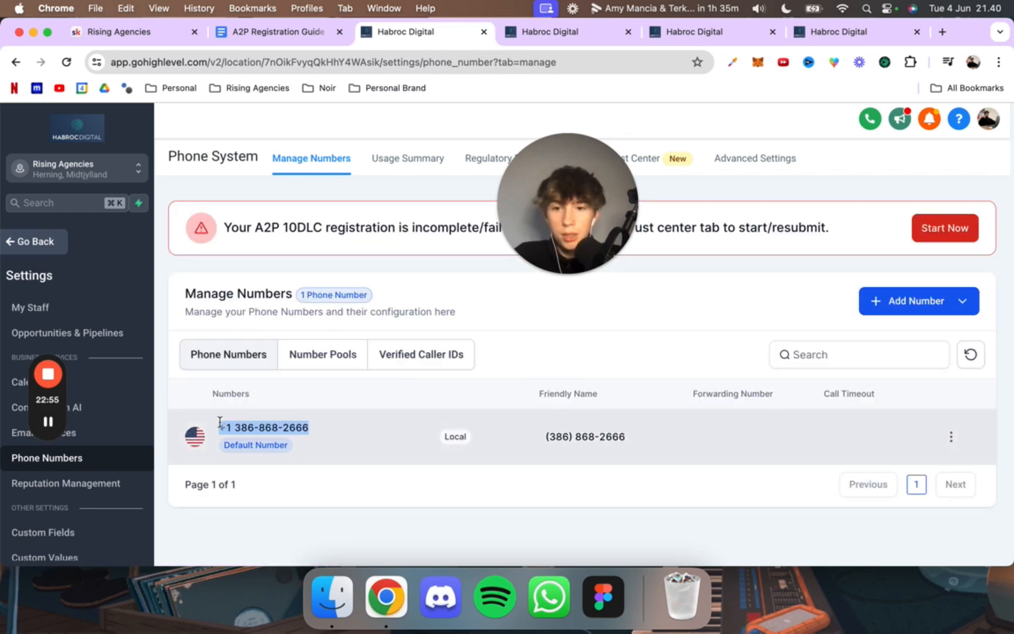
Step: Replace the "PHONE NUMBER FROM GHL" placeholder in the consent description with the copied phone number
left_click(727, 28)
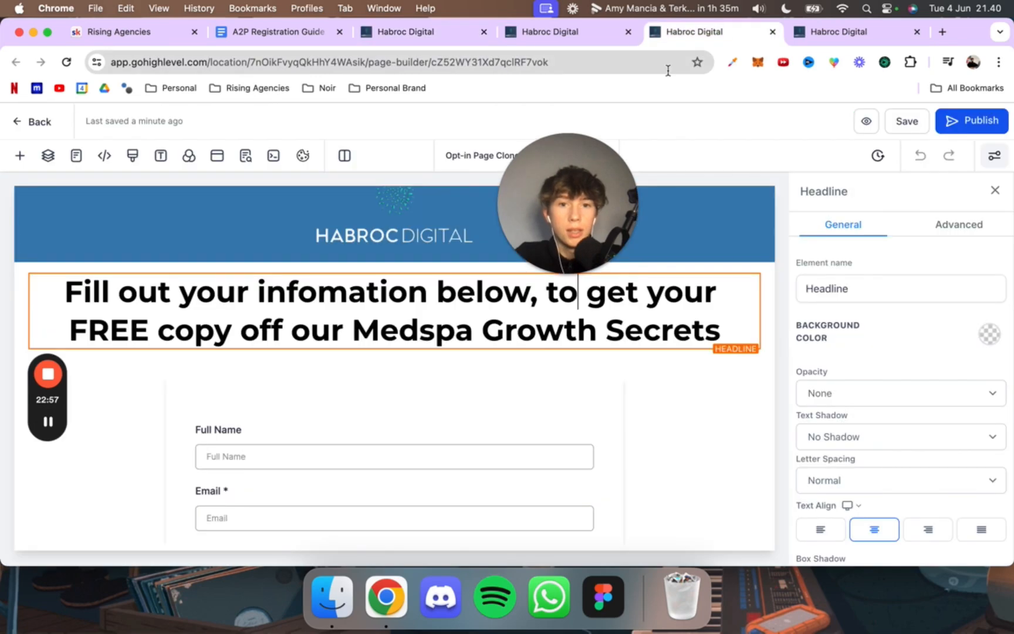
left_click(582, 31)
left_click(811, 40)
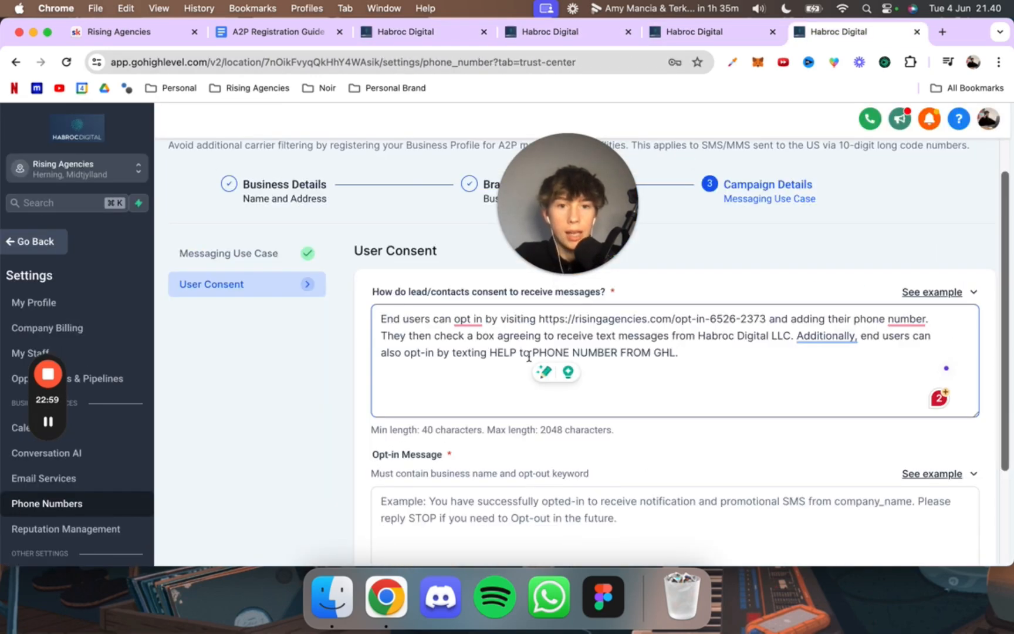
left_click_drag(674, 352, 532, 352)
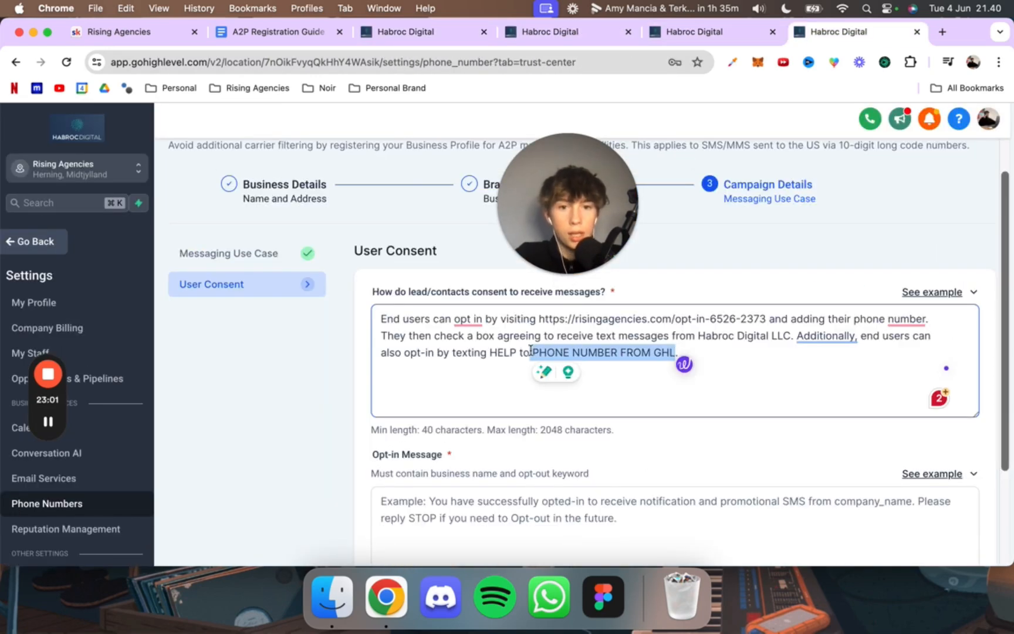
key("super+v")
scroll(769, 357, "down", 4)
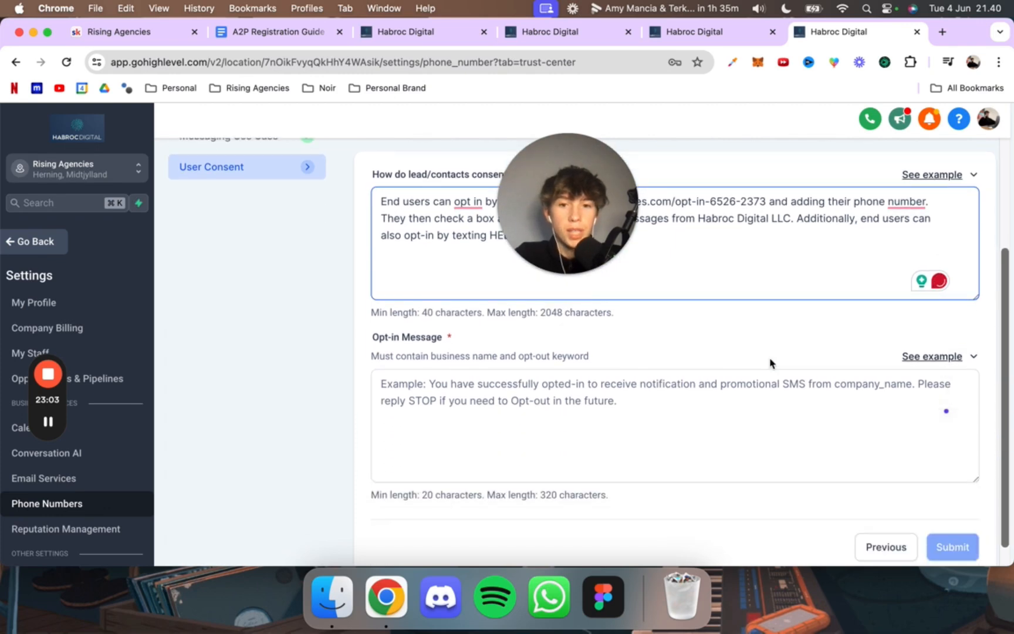
Step: Copy the opt-in message template from the A2P Registration Guide document
left_click(519, 400)
left_click(594, 41)
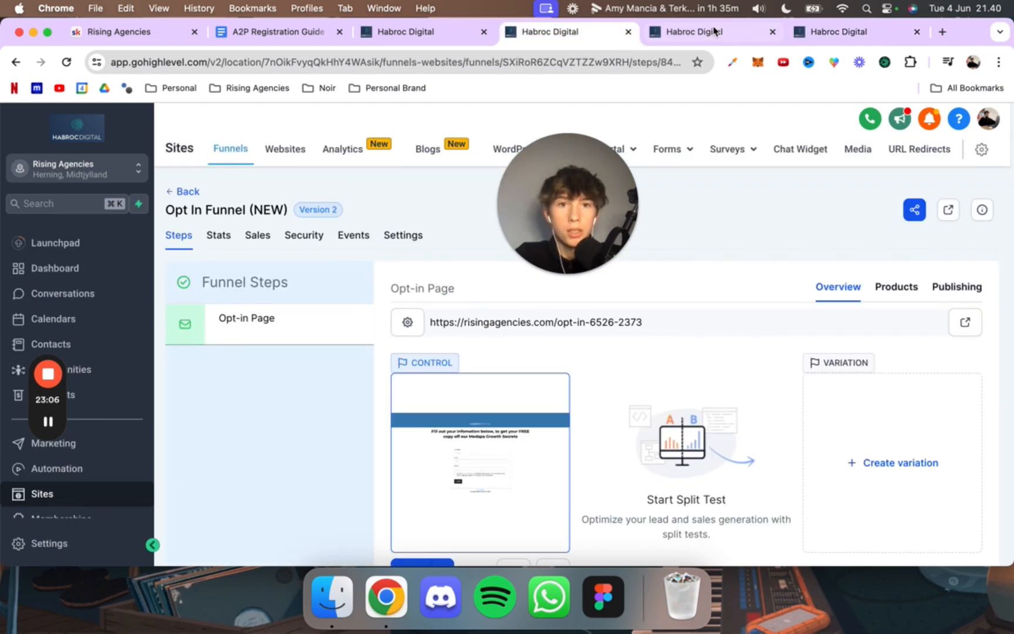
left_click(716, 32)
left_click_drag(315, 29, 389, 30)
left_click(339, 33)
scroll(309, 341, "down", 5)
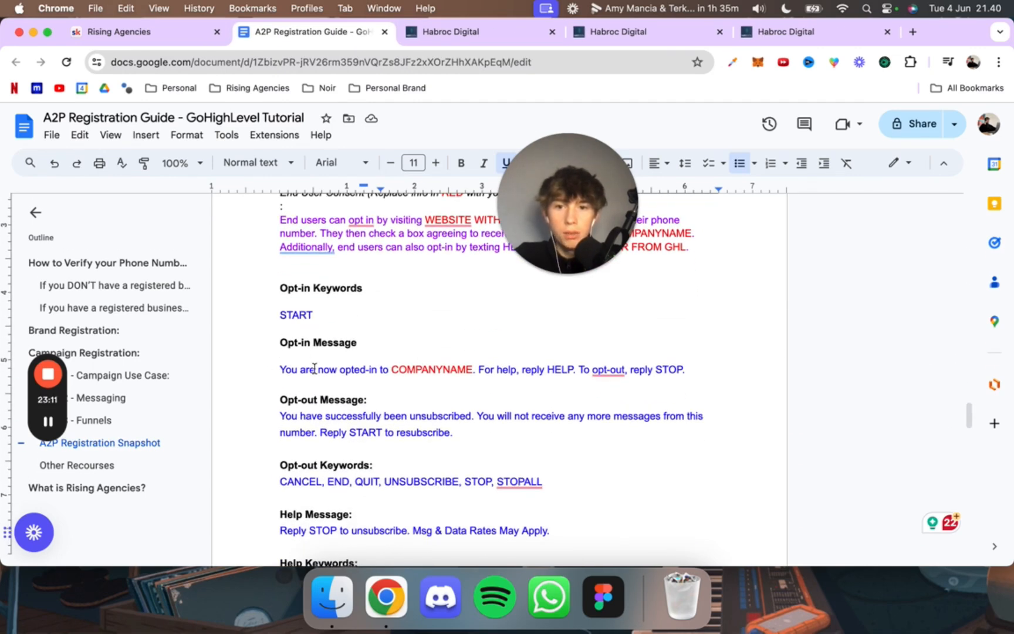
triple_click(314, 367)
key("super+c")
Step: Paste the template as the Opt-in Message, replace COMPANYNAME with "Habroc Digital LLC", and review both consent texts
left_click(764, 31)
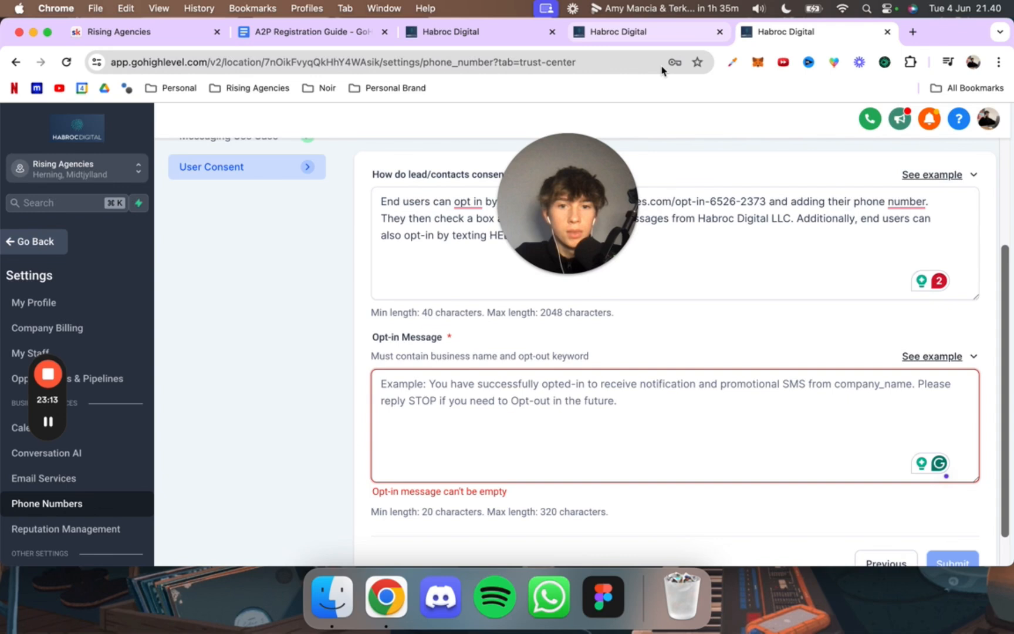
left_click(541, 416)
key("super+v")
double_click(537, 384)
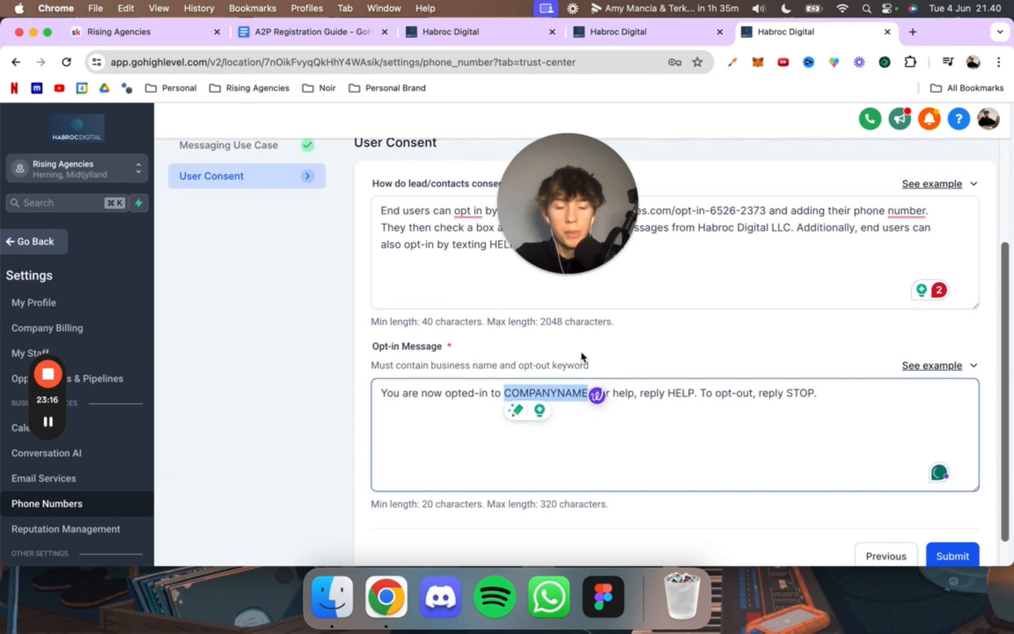
type("Habroc Digital")
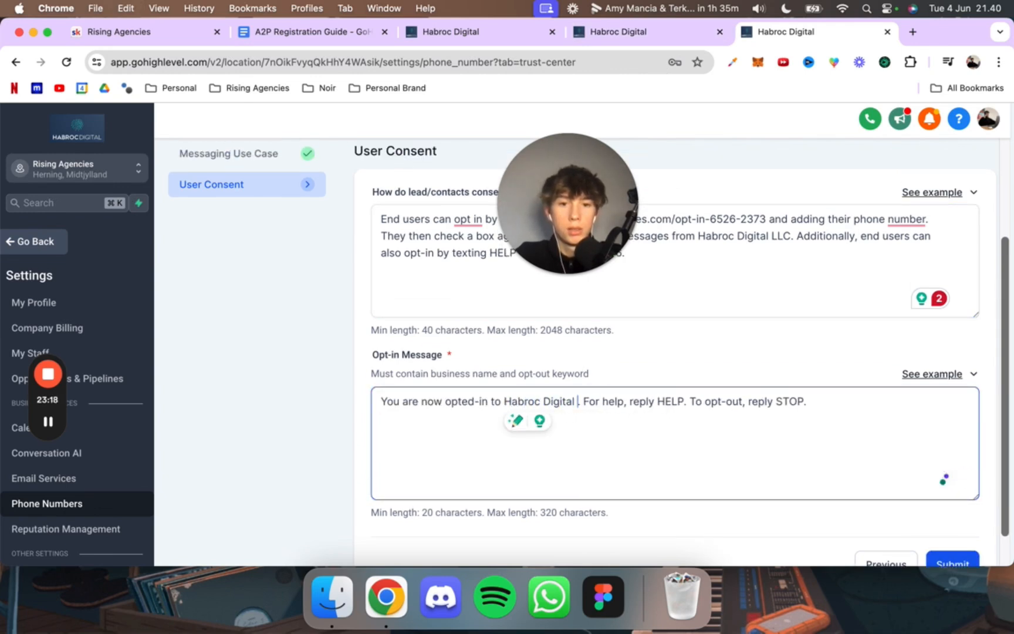
type(" LLC")
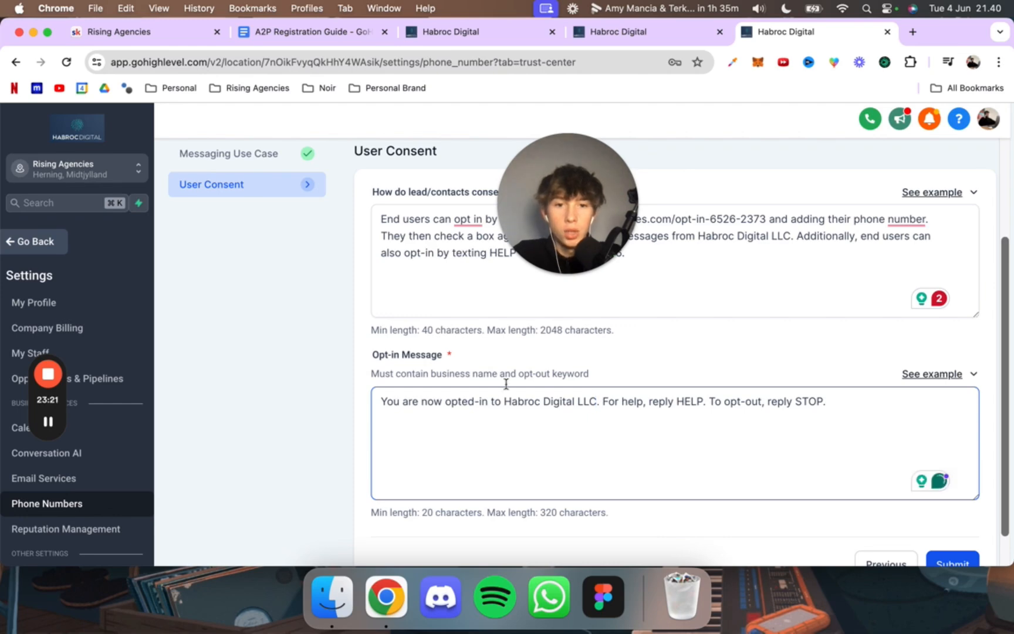
scroll(568, 410, "down", 2)
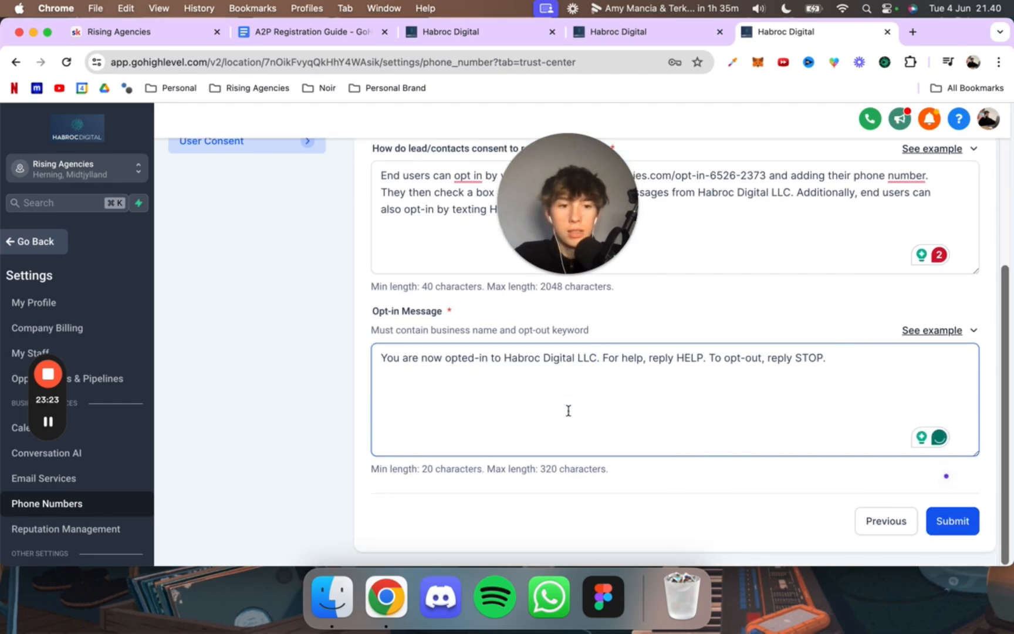
scroll(568, 410, "up", 3)
scroll(568, 410, "up", 2)
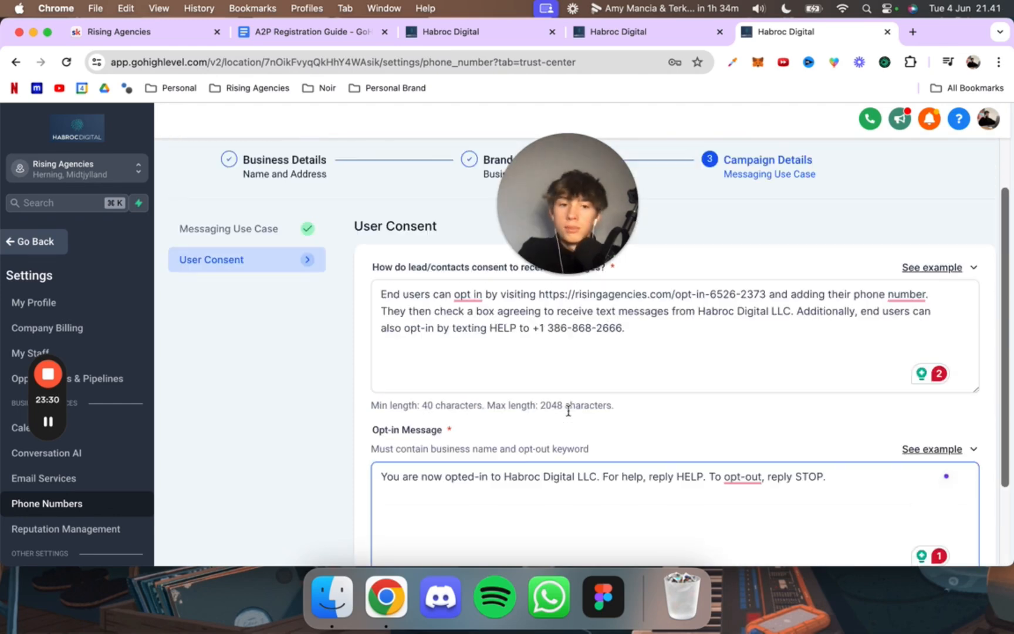
Step: Check the finished consent texts, then preview the opt-in page from the page builder and inspect its form
scroll(568, 410, "down", 4)
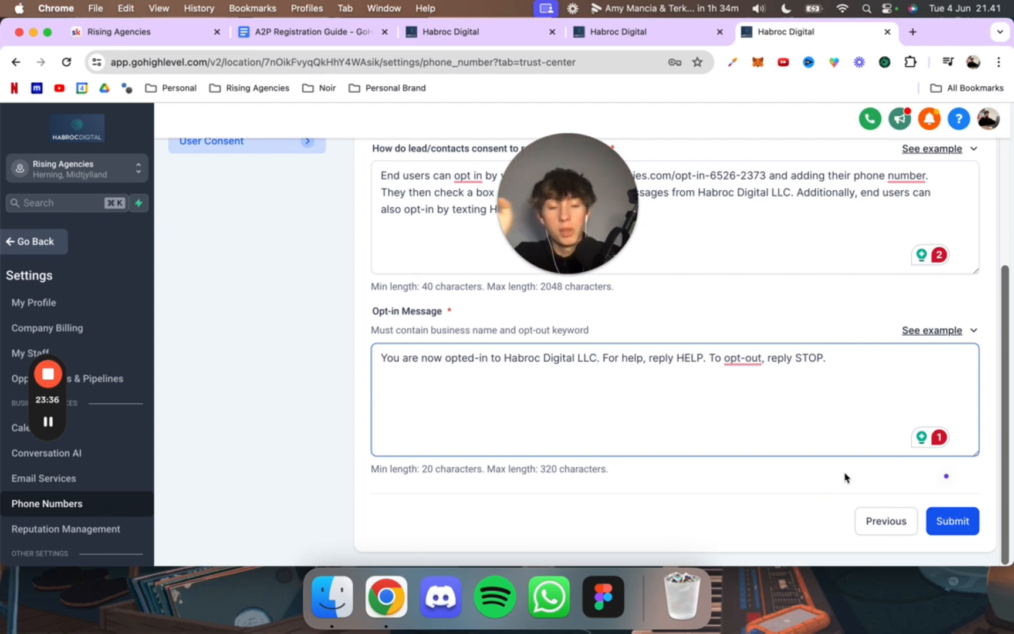
scroll(658, 450, "up", 5)
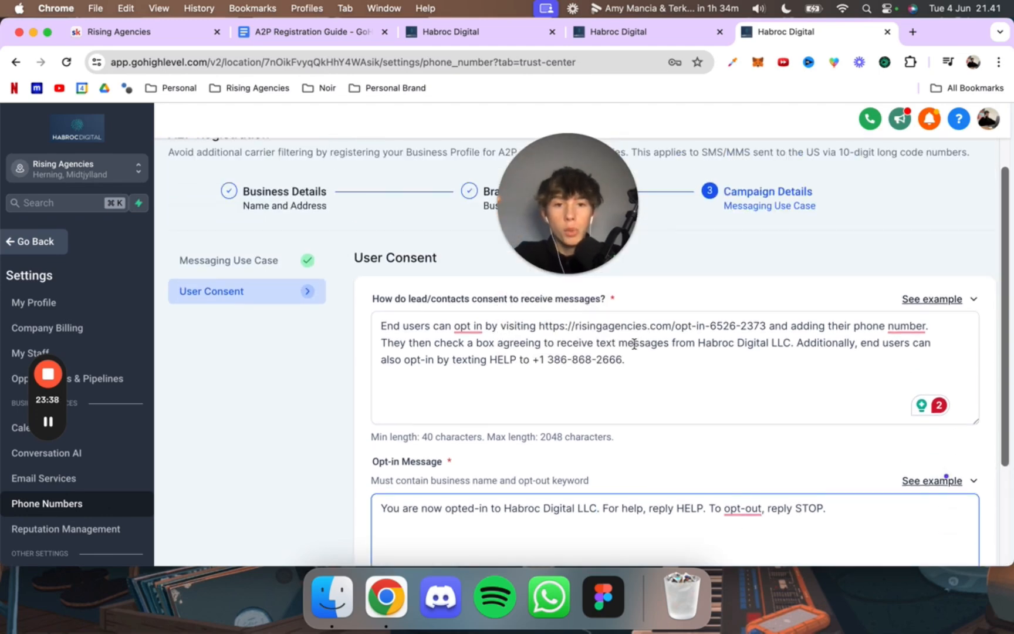
left_click(610, 27)
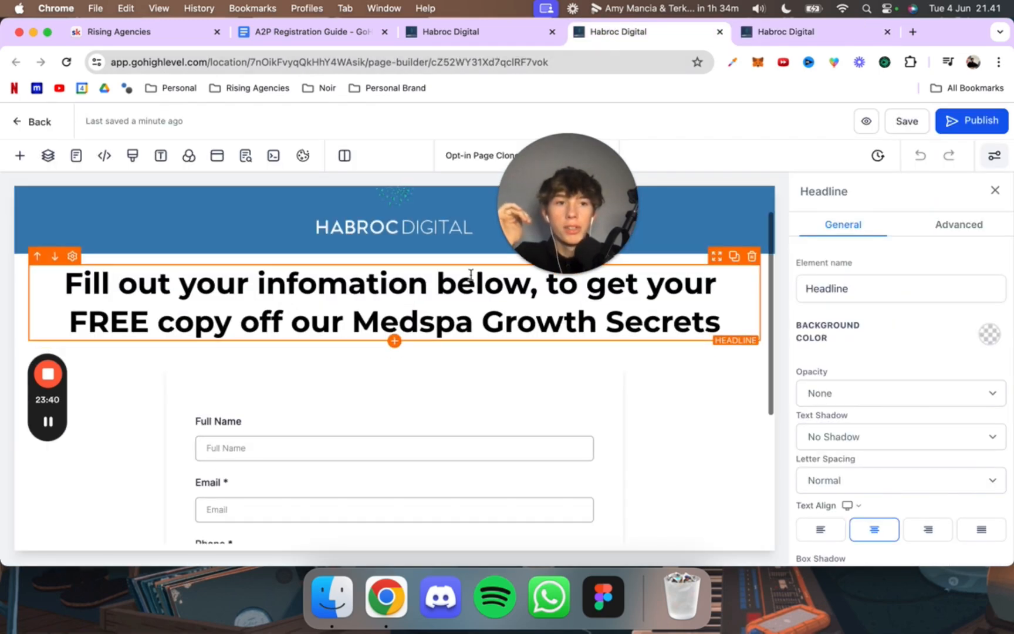
left_click(860, 121)
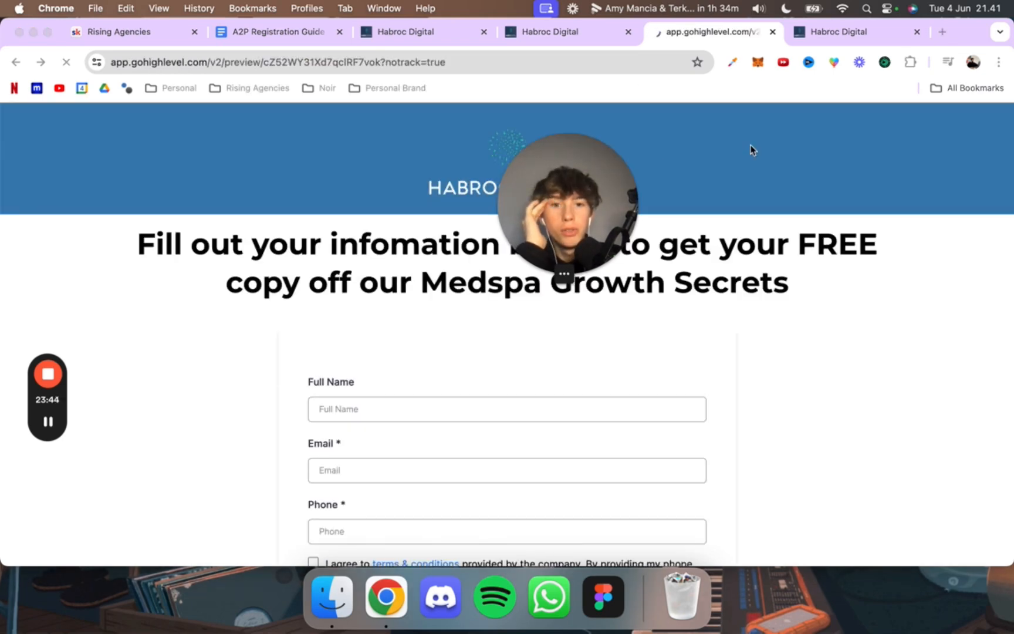
scroll(563, 270, "down", 4)
scroll(542, 284, "up", 2)
scroll(470, 500, "down", 2)
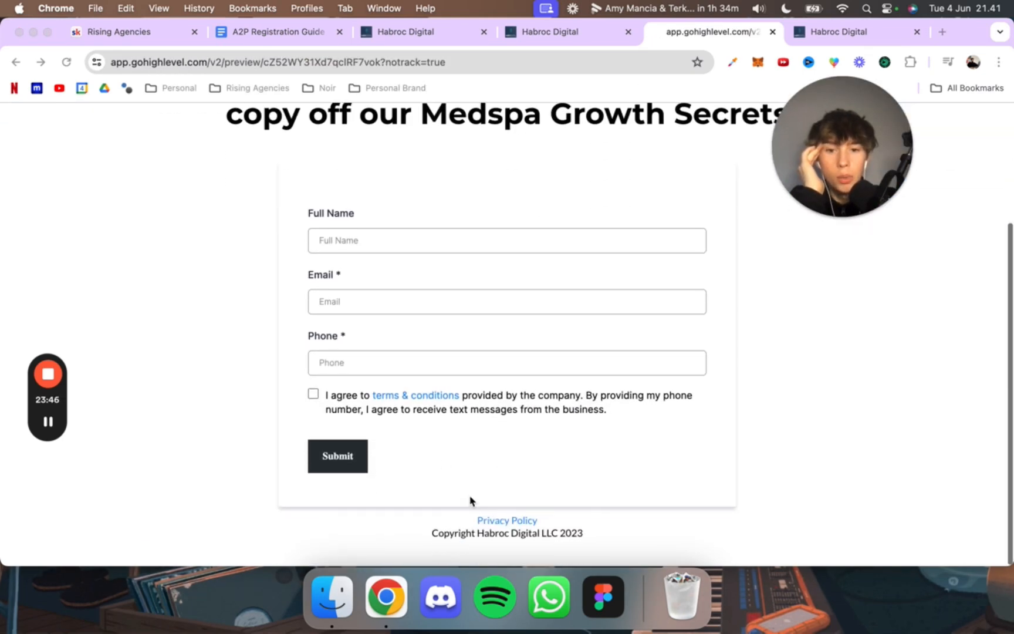
Step: Follow the terms & conditions and privacy policy links on the opt-in preview and check the privacy policy page's web address
left_click(407, 413)
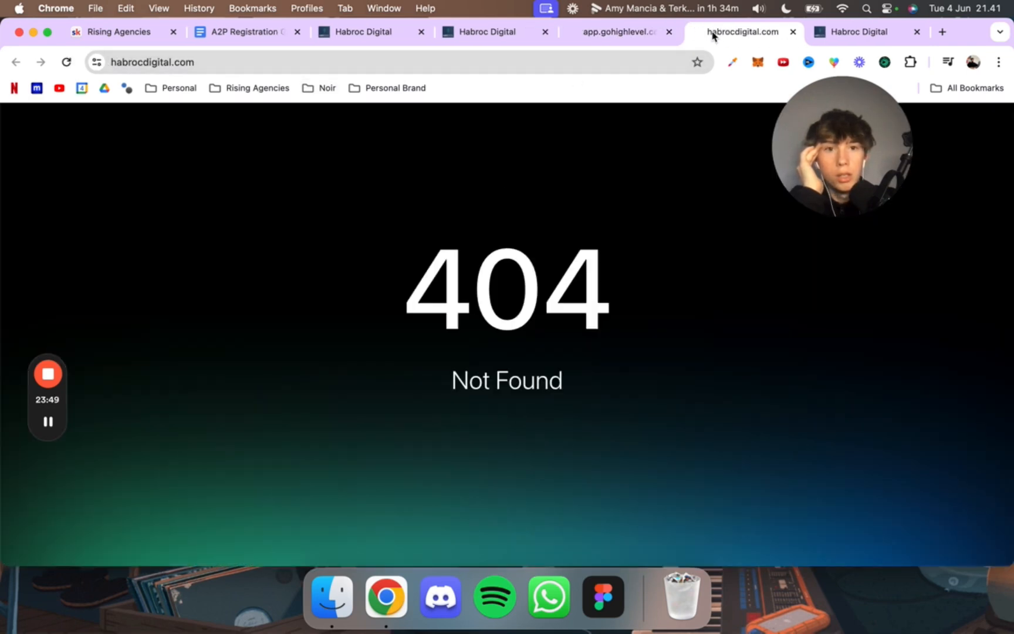
left_click(627, 34)
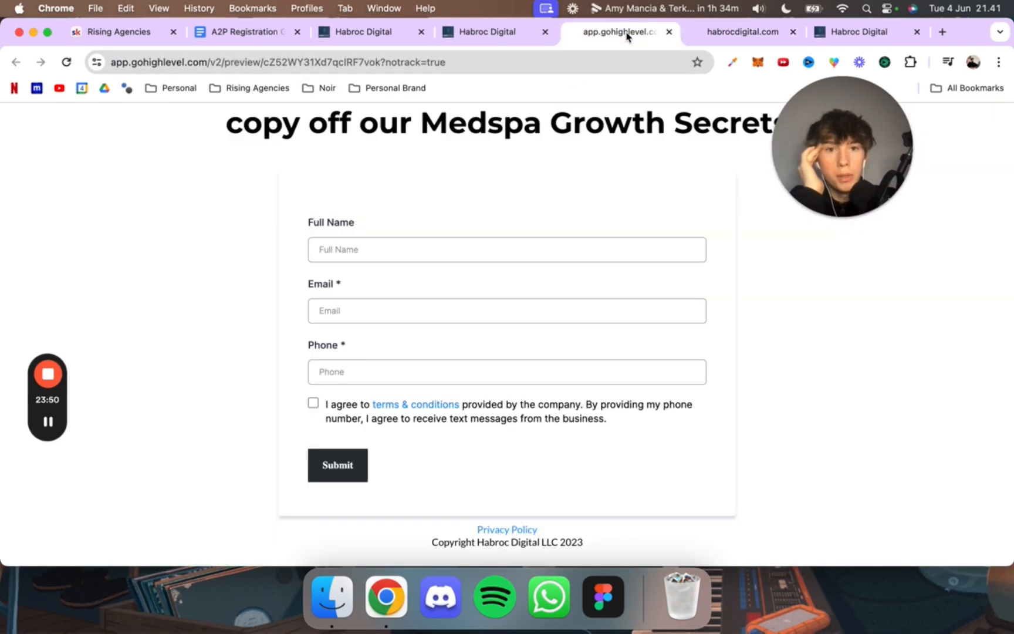
left_click(481, 530)
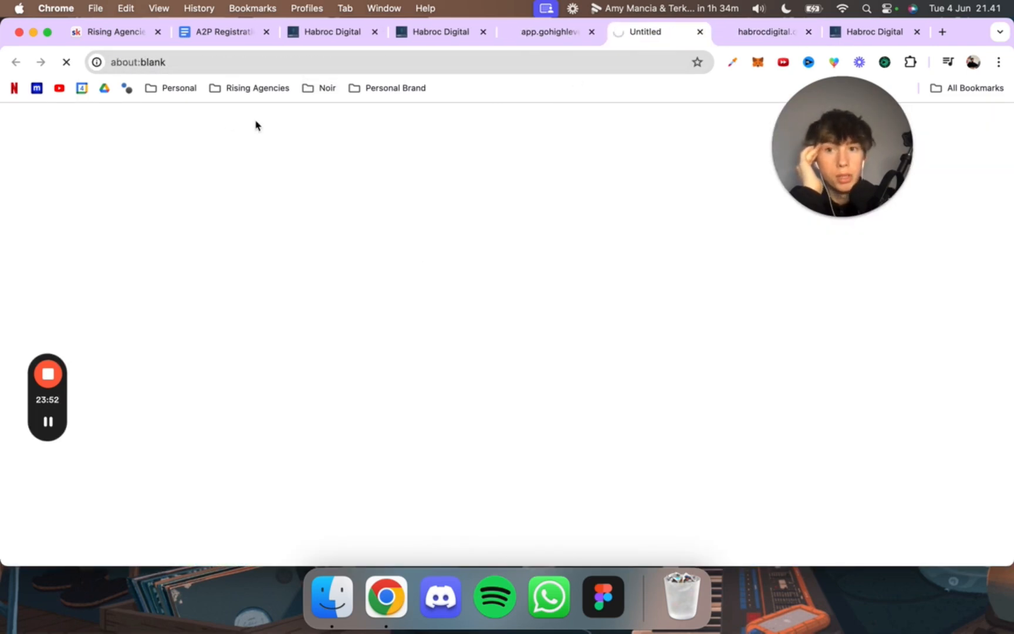
left_click_drag(282, 60, 136, 62)
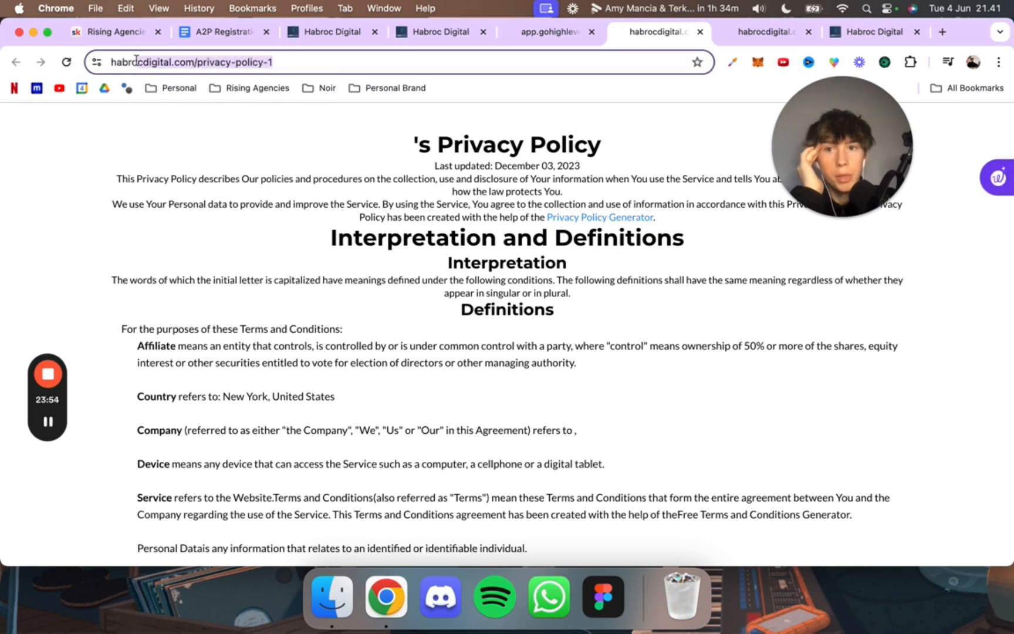
left_click(280, 130)
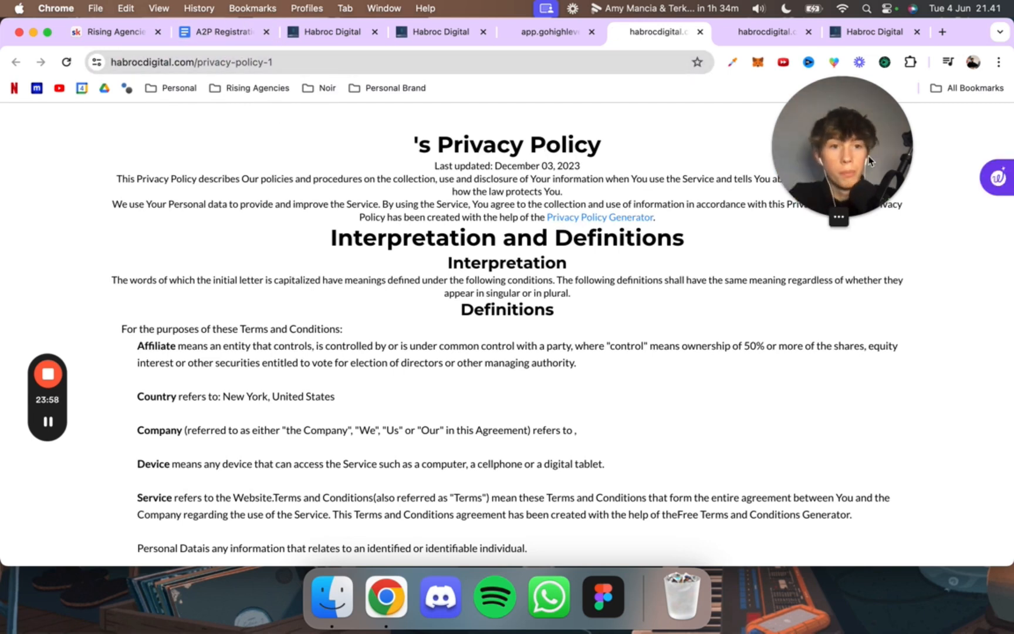
Step: Compare the opt-in page preview with the pages its terms & conditions and privacy policy links open
left_click(531, 33)
left_click(422, 33)
left_click(551, 32)
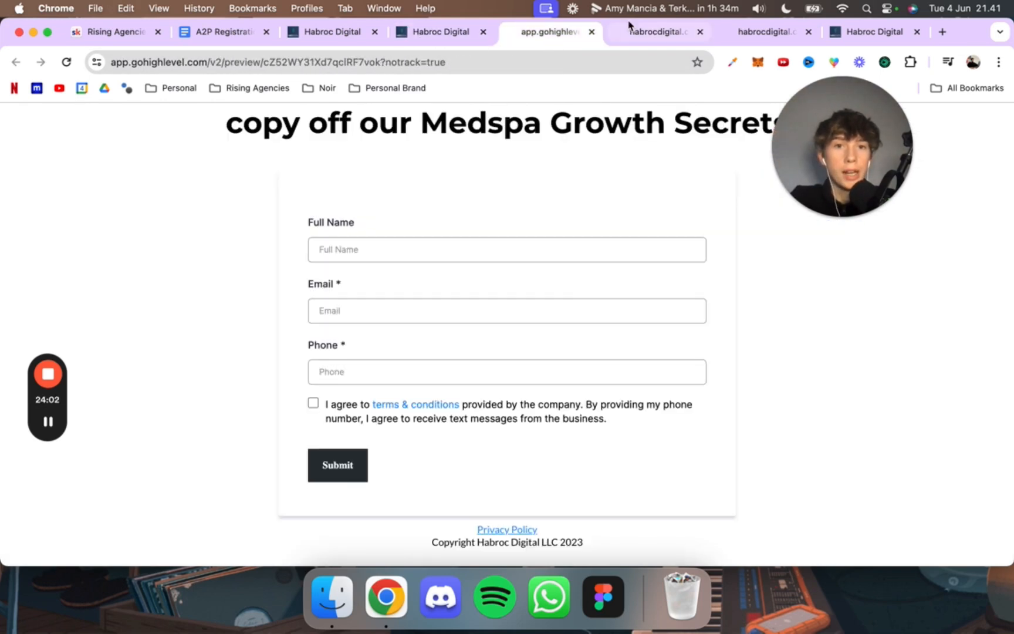
left_click(628, 27)
left_click(744, 34)
left_click(658, 35)
left_click(735, 34)
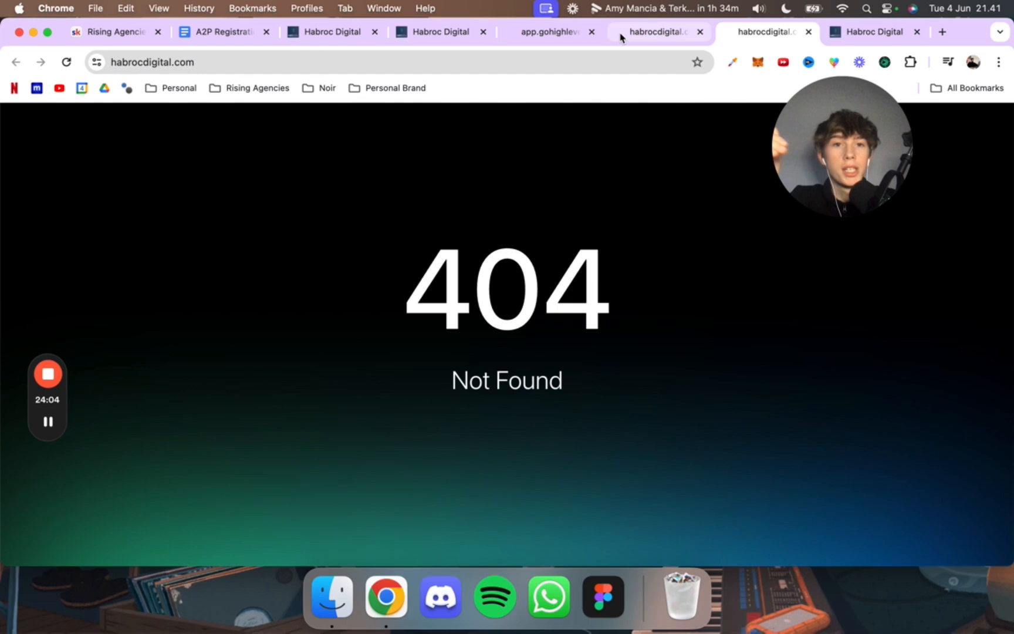
left_click(633, 35)
left_click(545, 32)
left_click(437, 32)
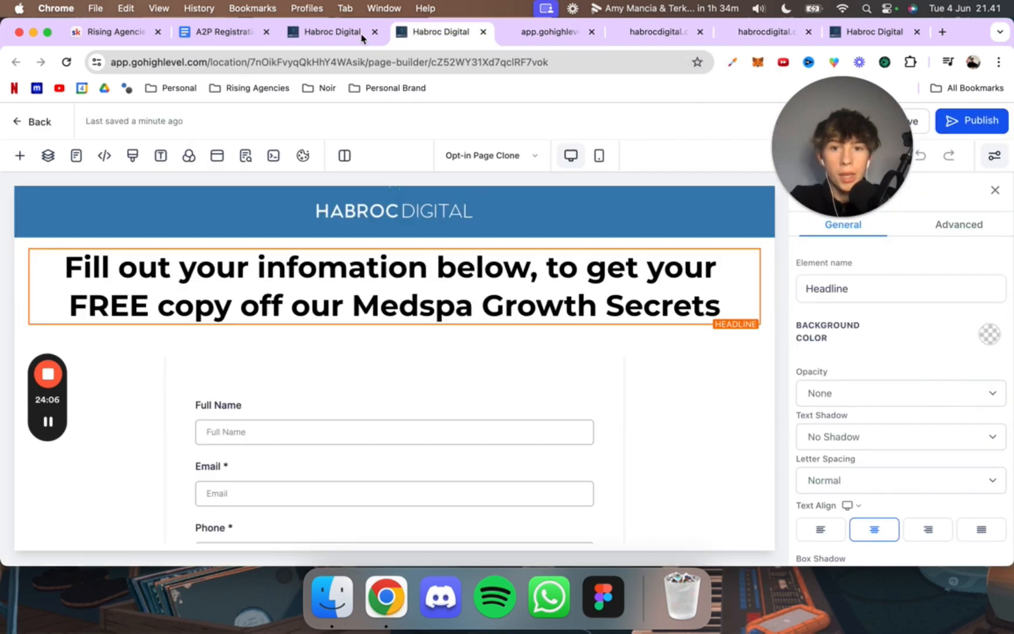
Step: Exit the page builder to the Opt In Funnel's steps and check them against the A2P Funnels list
left_click(13, 125)
left_click(317, 32)
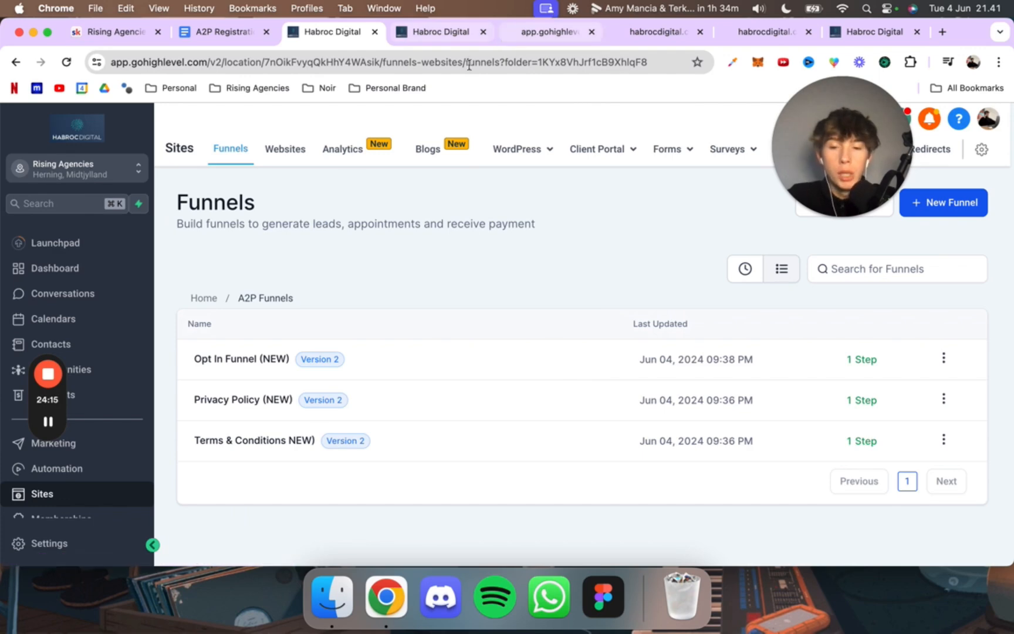
left_click(428, 38)
left_click(335, 37)
left_click(412, 36)
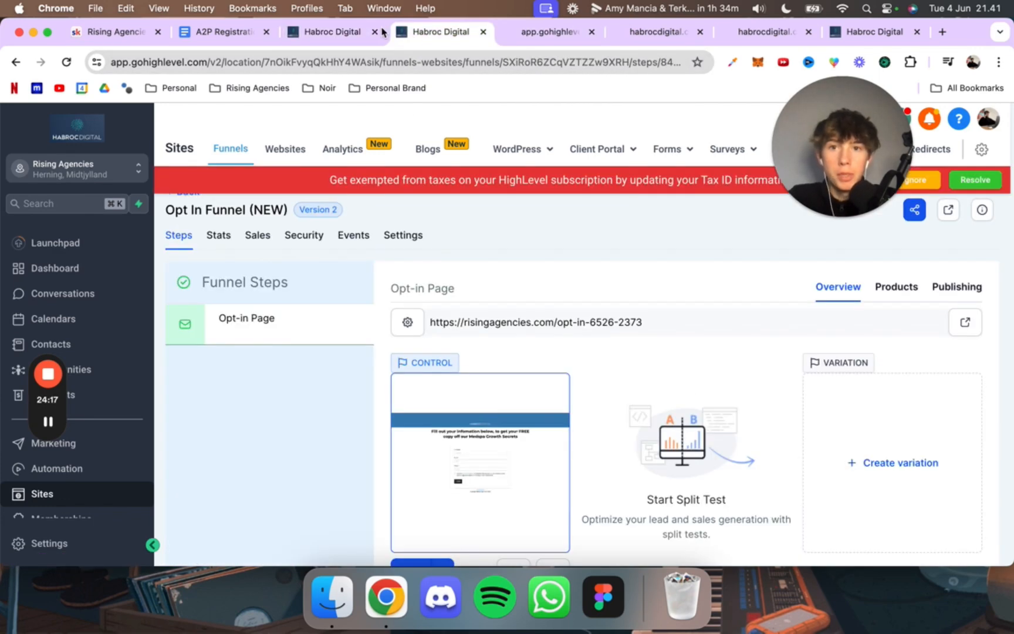
Step: Open the sub-account's Custom Values settings and look through the company, opt-in website and privacy policy entries
left_click(352, 28)
left_click(64, 543)
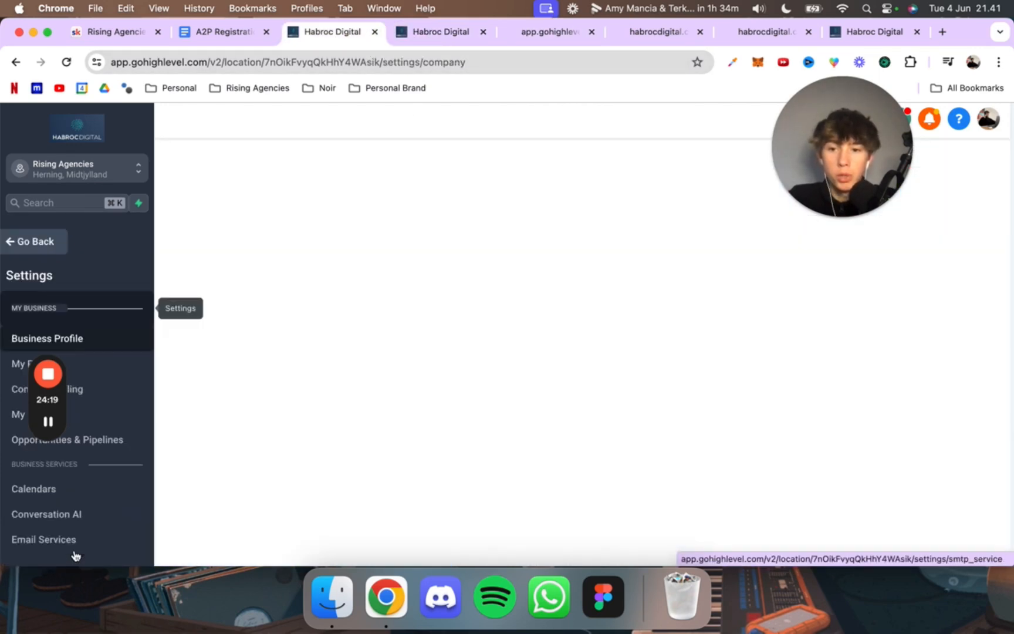
scroll(82, 499, "down", 3)
scroll(87, 496, "down", 2)
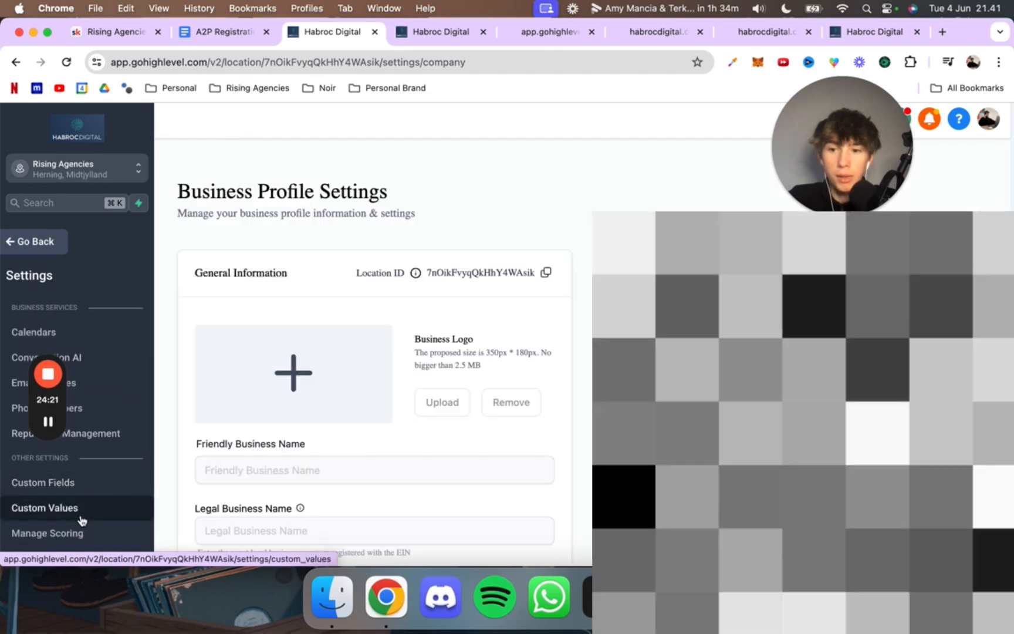
left_click(84, 512)
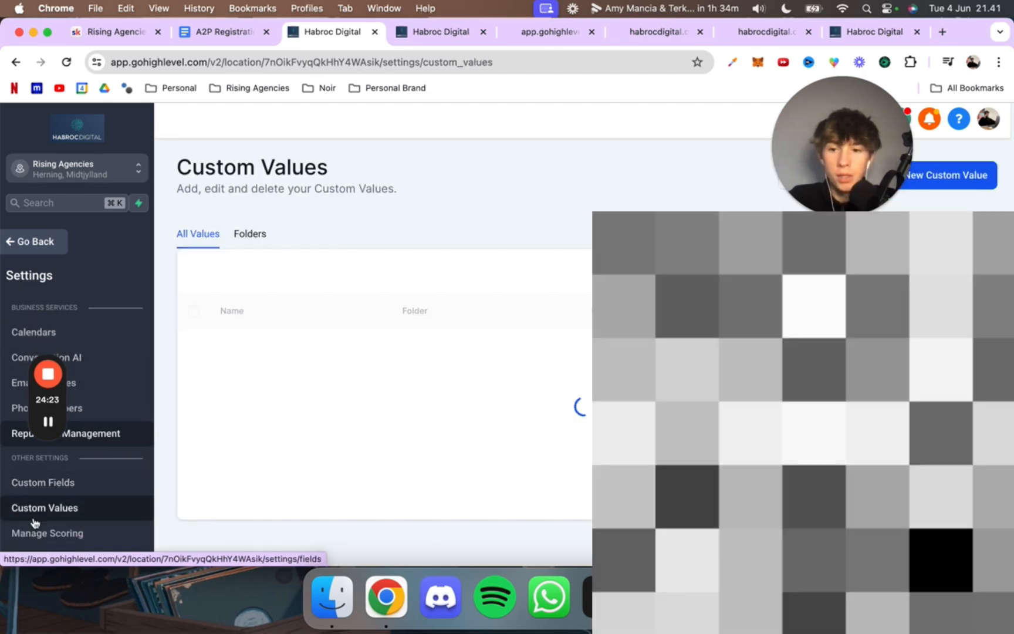
scroll(418, 406, "down", 3)
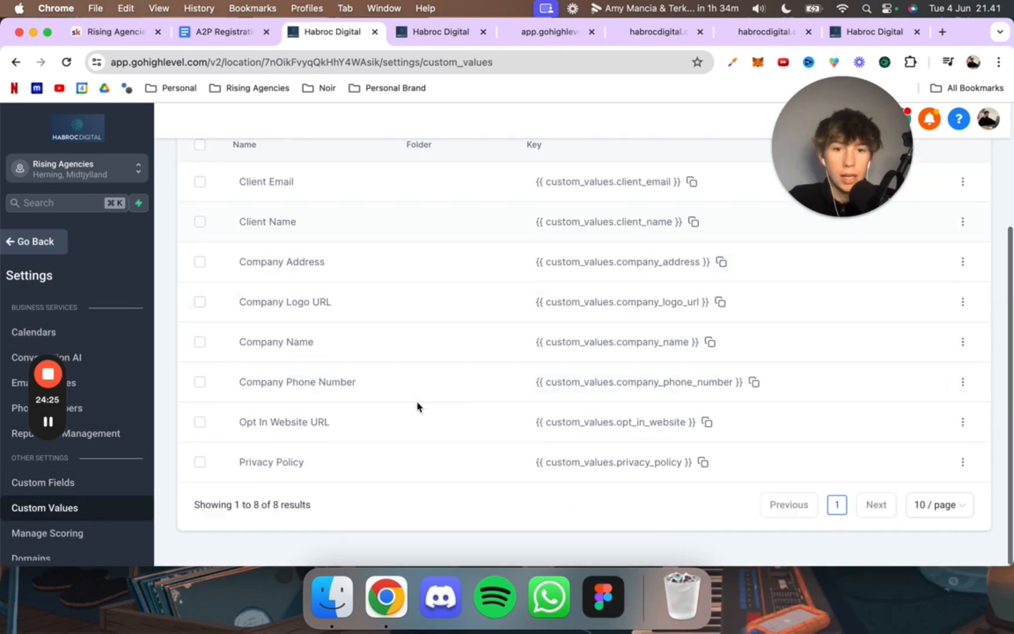
scroll(418, 406, "up", 3)
Step: Set the Privacy Policy (NEW) funnel's domain to risingagencies.com and save its settings
left_click(457, 36)
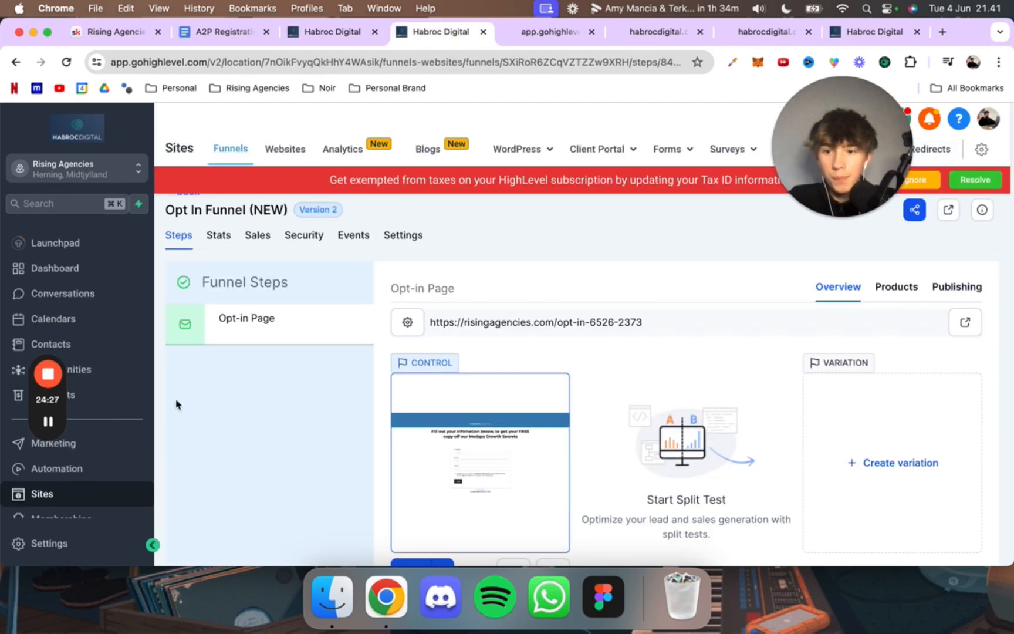
left_click(927, 187)
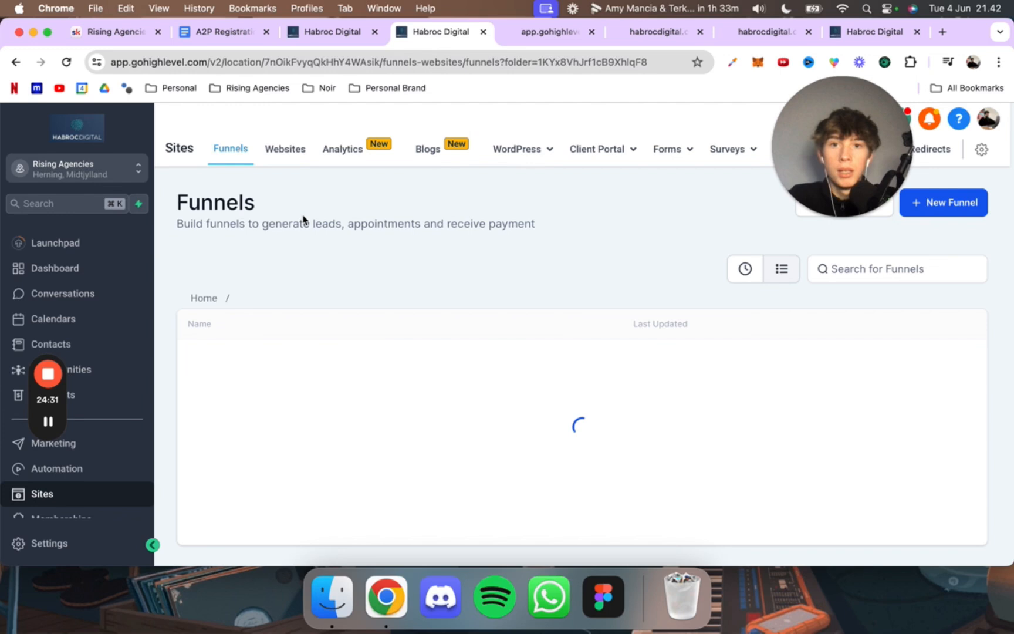
scroll(303, 220, "down", 1)
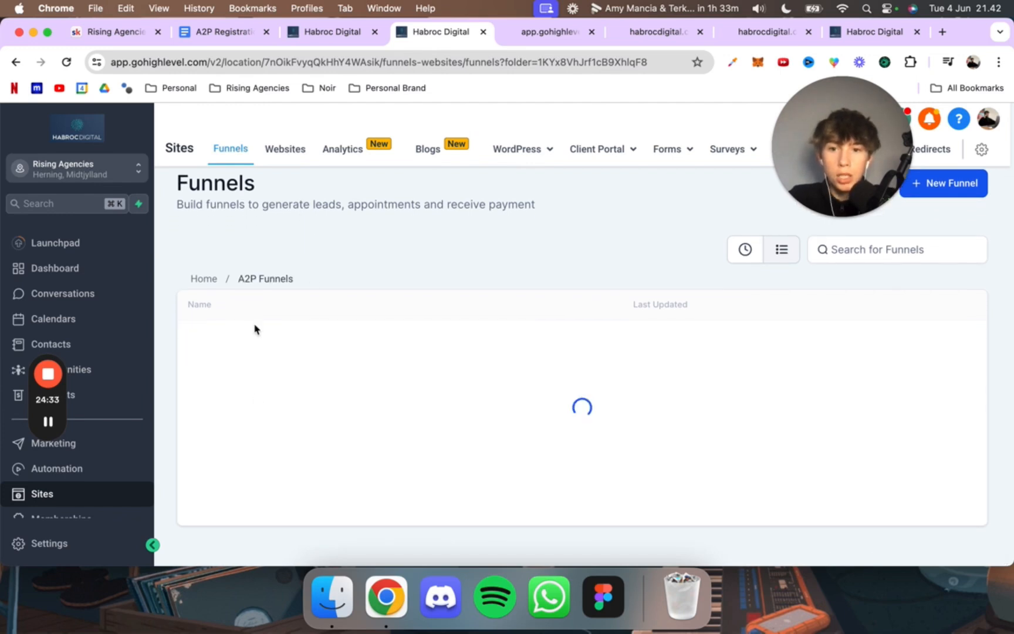
left_click(260, 404)
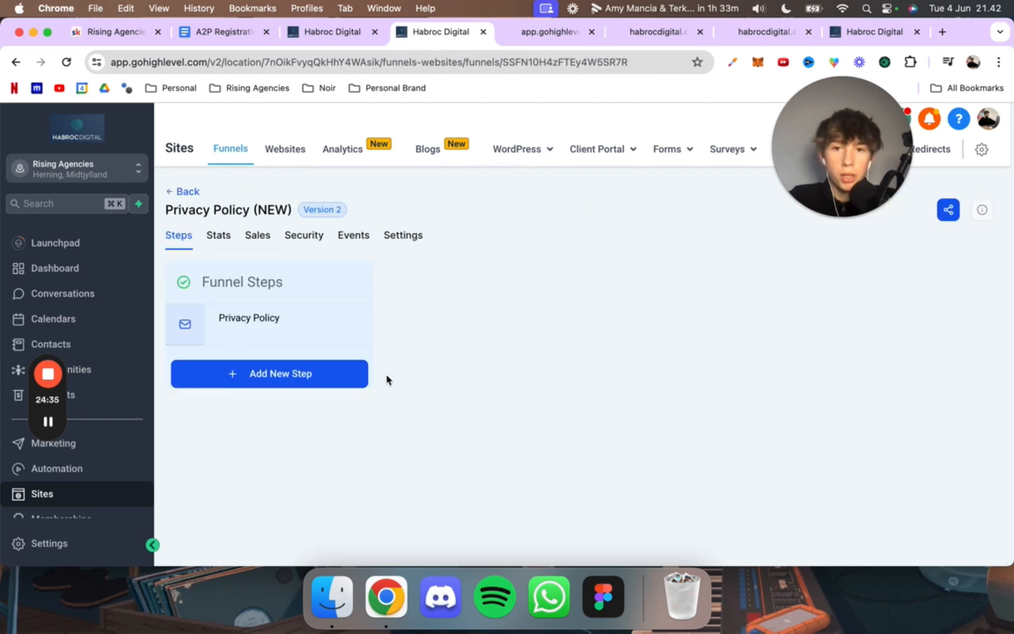
left_click(412, 243)
left_click(763, 320)
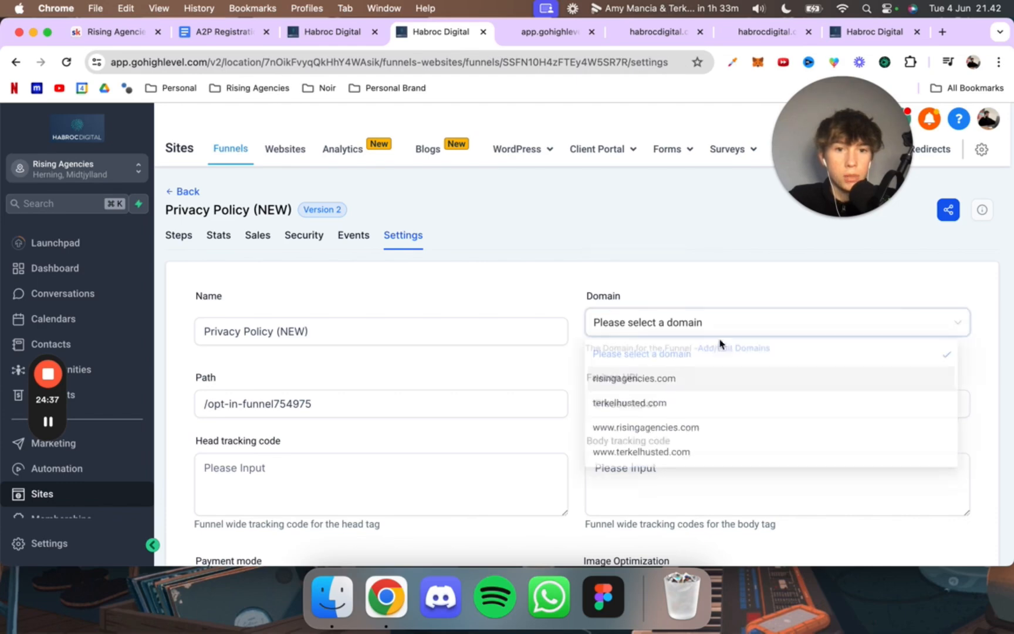
left_click(703, 375)
scroll(703, 375, "down", 6)
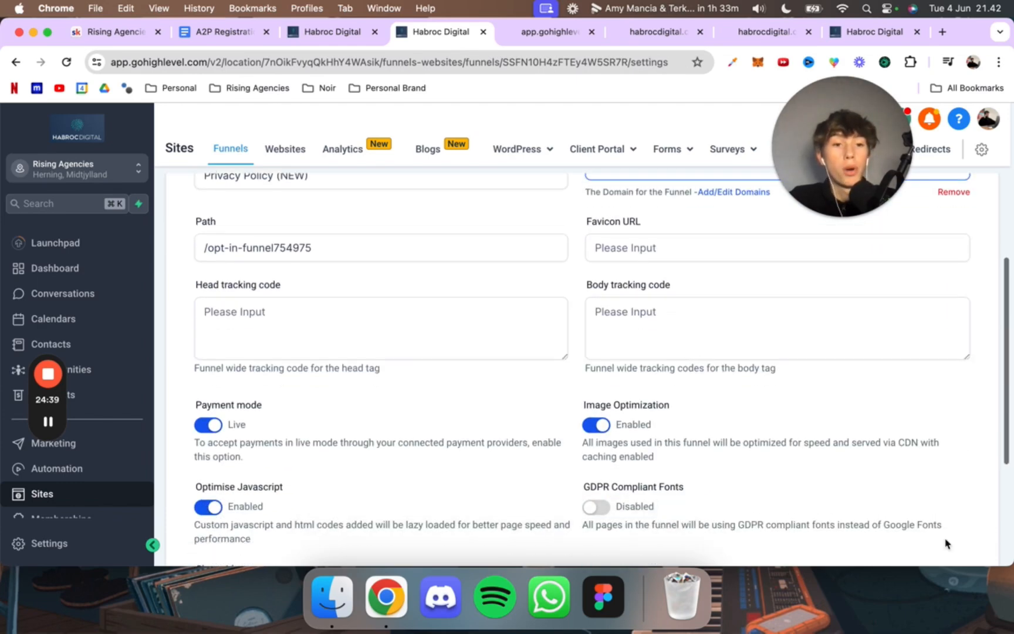
left_click(948, 482)
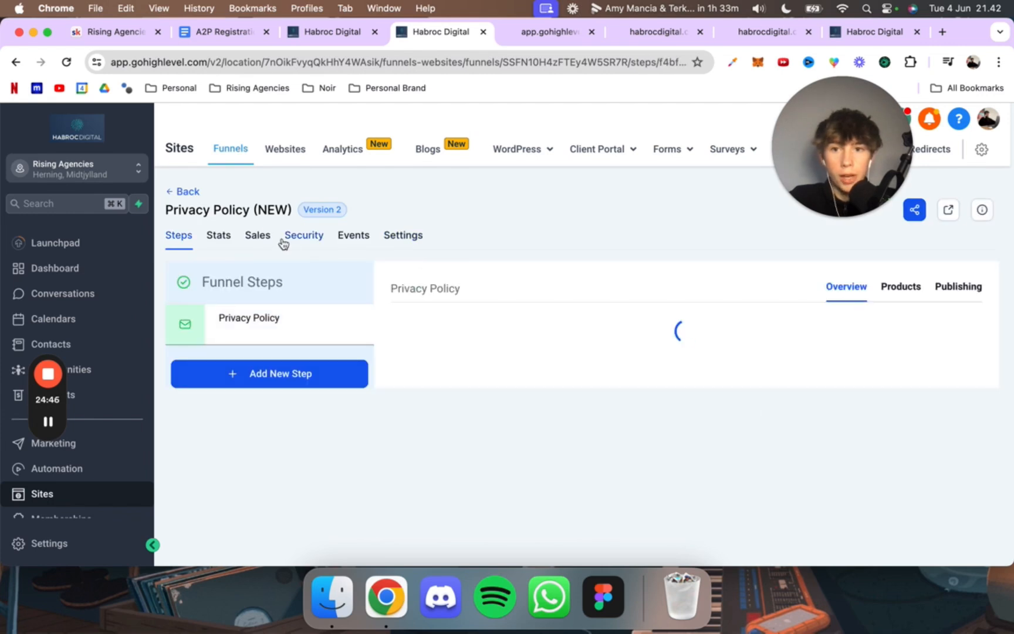
Step: Assign the risingagencies.com domain to the Terms & Conditions funnel and save its settings
left_click(173, 192)
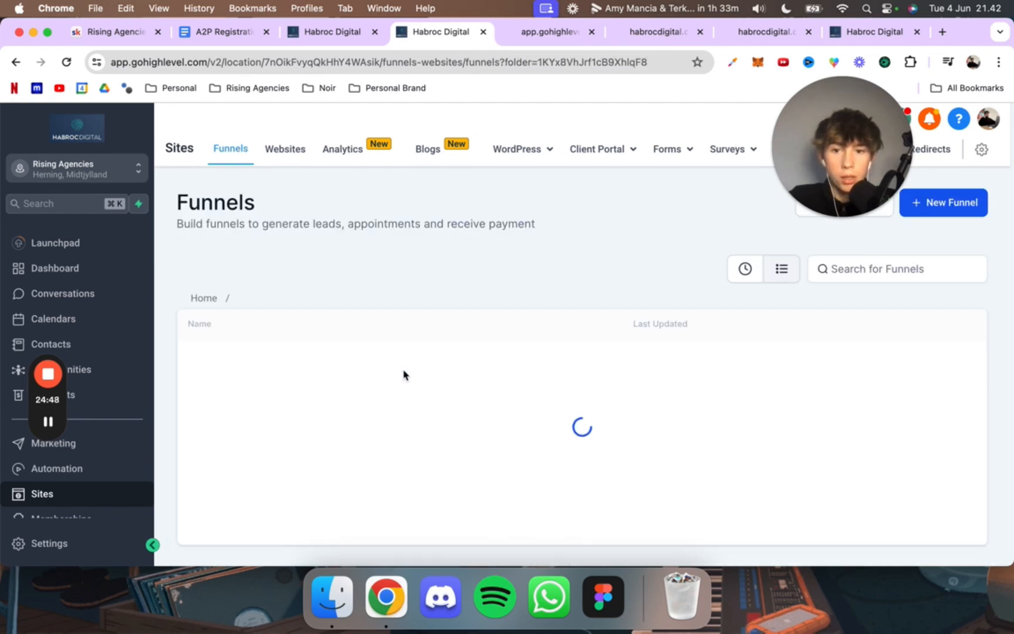
left_click(523, 447)
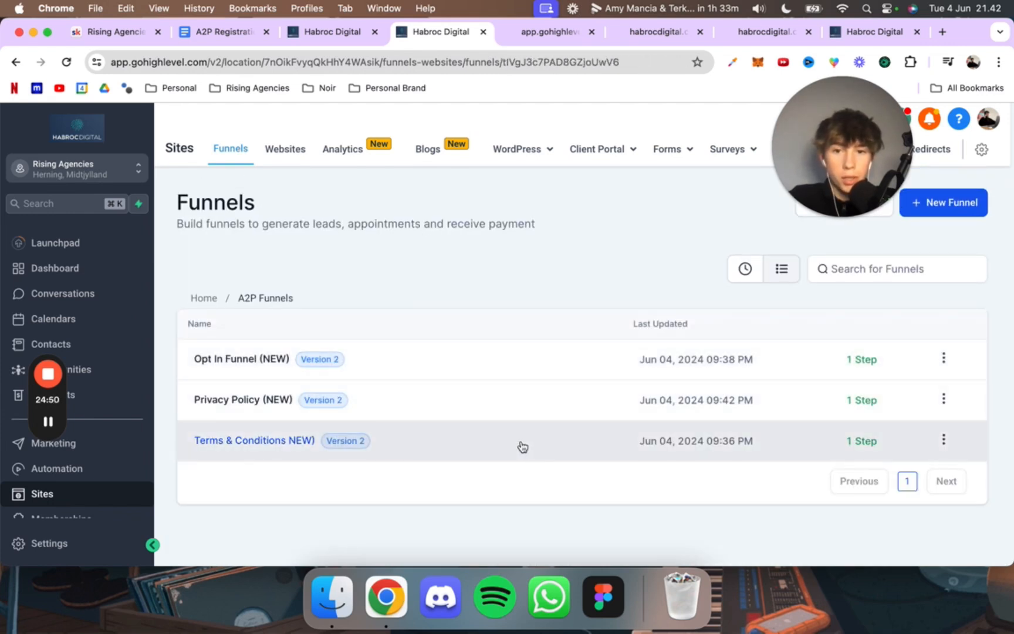
left_click(412, 236)
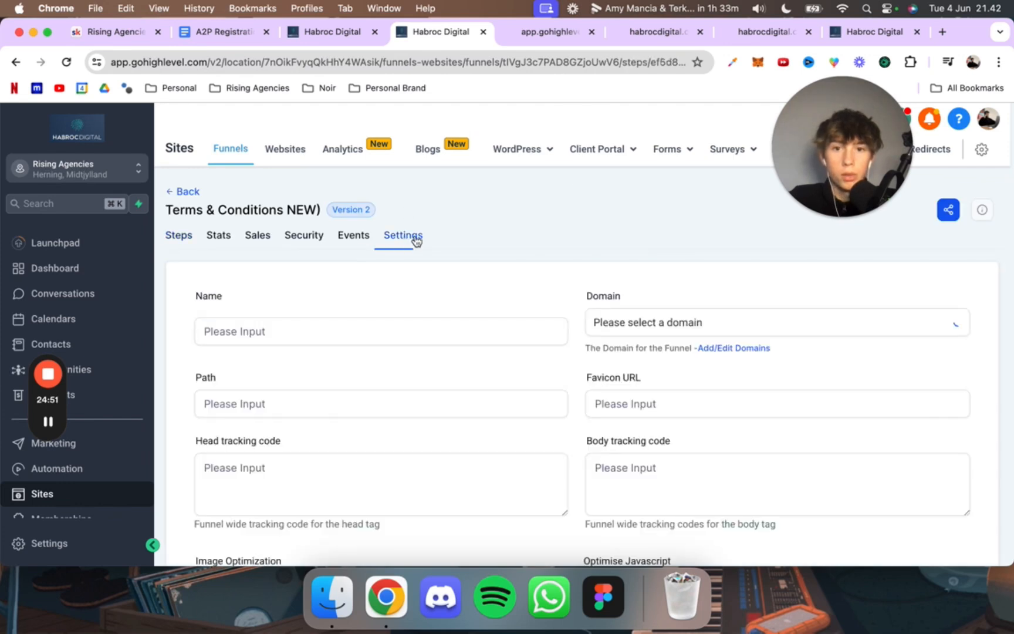
left_click(656, 332)
left_click(652, 375)
scroll(853, 471, "down", 6)
left_click(949, 482)
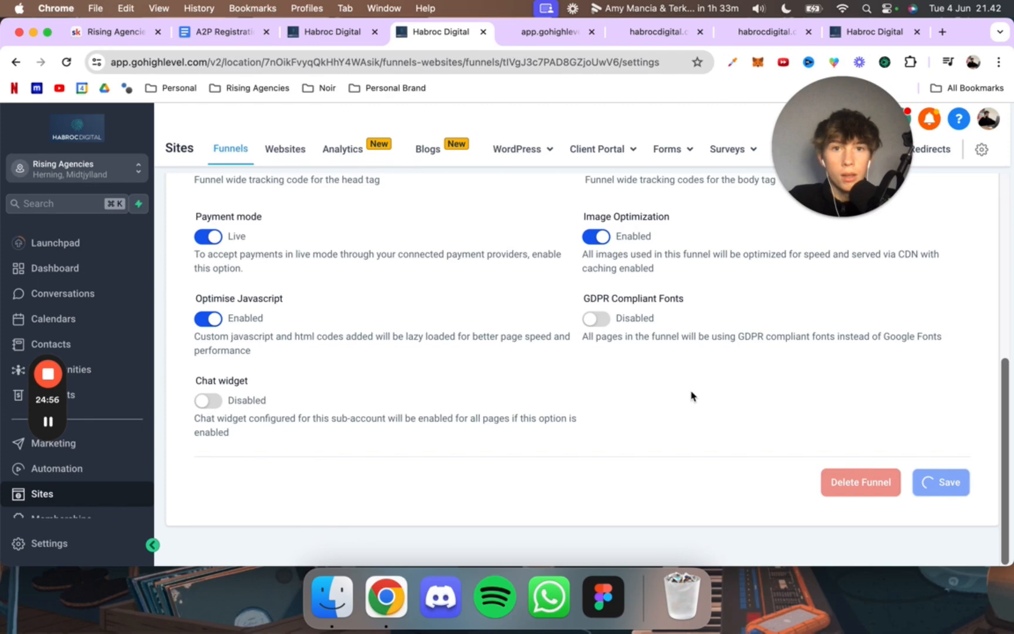
Step: Close the opt-in page preview and the two linked habrocdigital.com pages
left_click(591, 32)
left_click(591, 32)
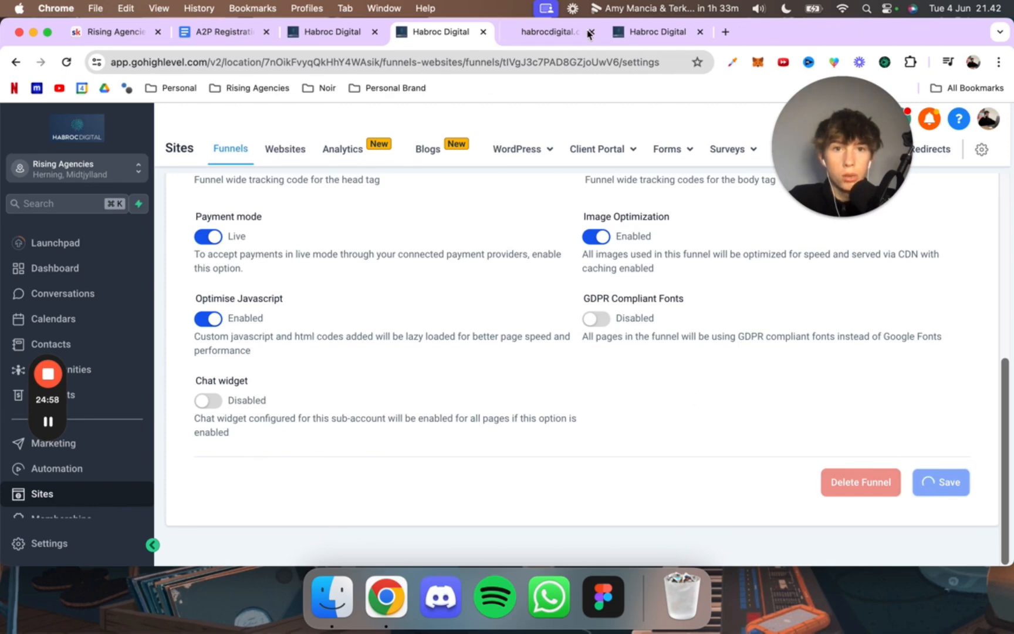
left_click(590, 32)
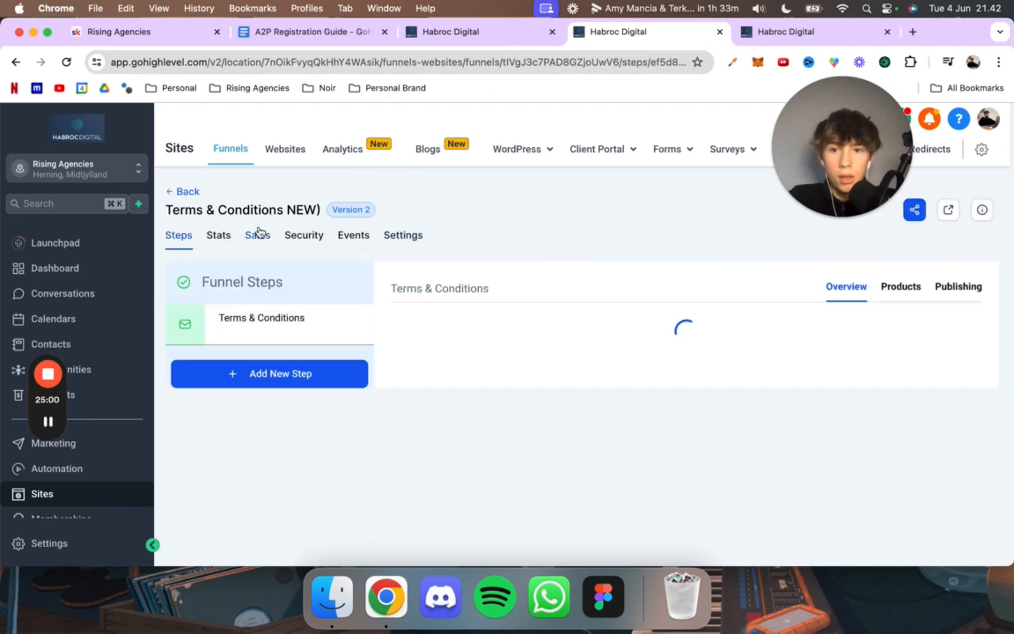
Step: Return to the custom values list and review which client and company entries need values
left_click(451, 32)
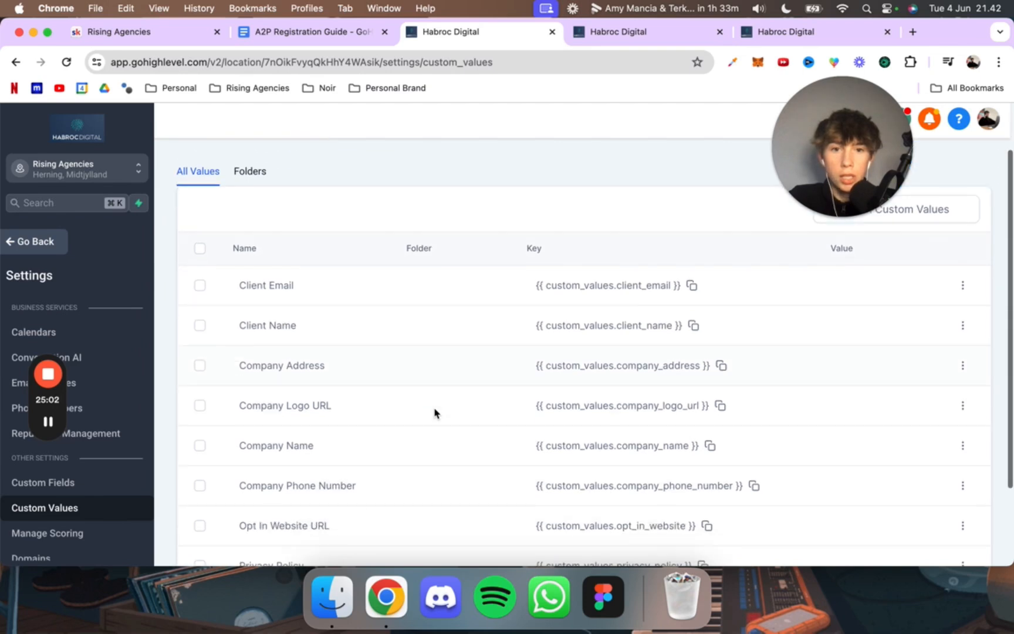
scroll(439, 349, "down", 3)
scroll(534, 325, "up", 3)
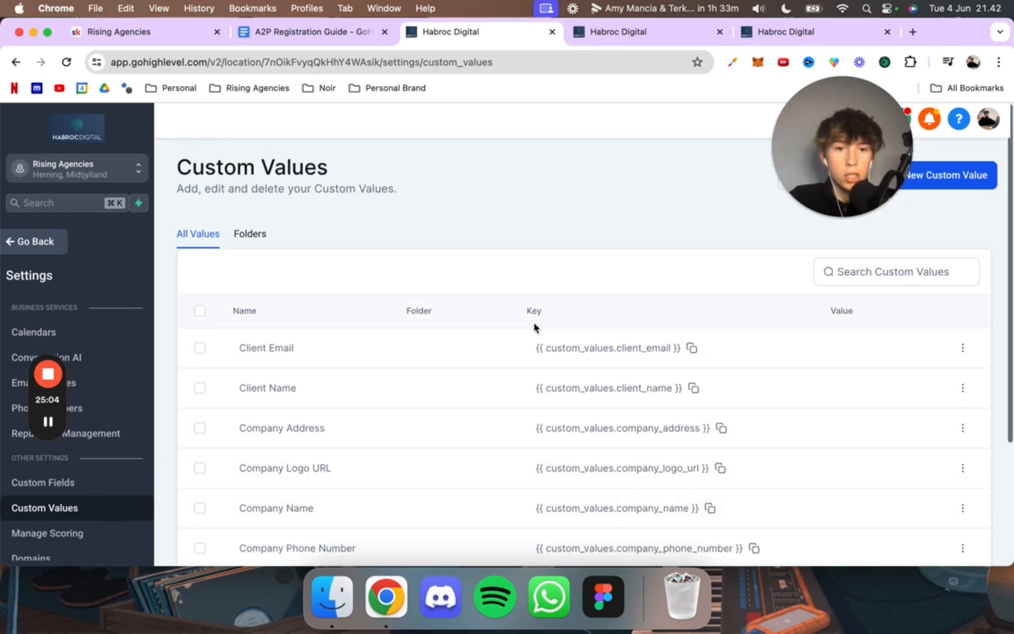
scroll(534, 326, "down", 3)
scroll(534, 326, "up", 1)
scroll(534, 326, "down", 1)
scroll(533, 326, "up", 2)
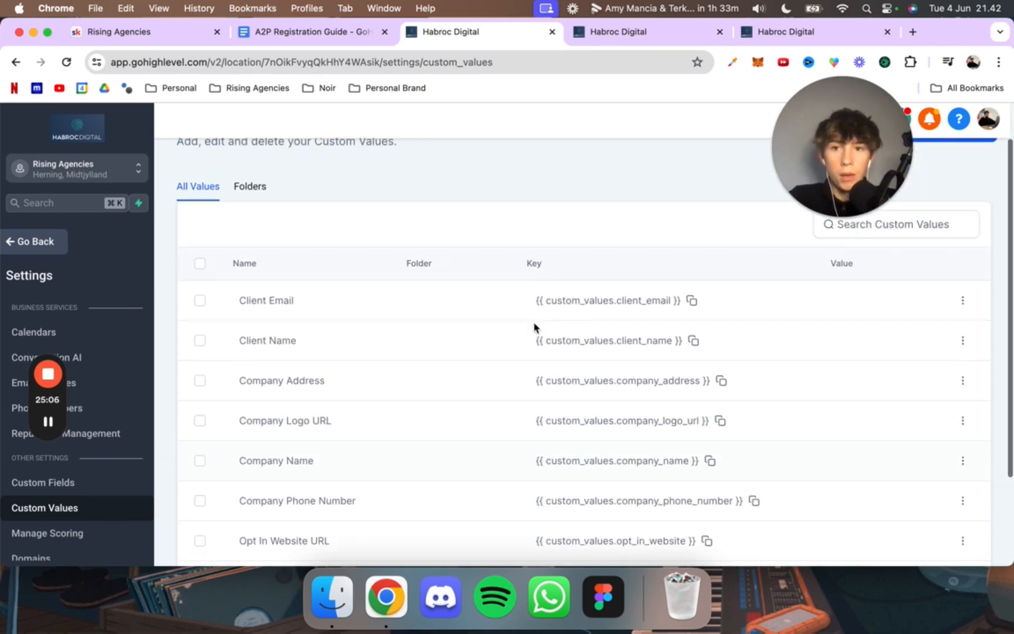
Step: Fill in the Client Email custom value with the client's email address and save it
scroll(535, 327, "up", 1)
scroll(550, 352, "down", 3)
scroll(550, 378, "up", 2)
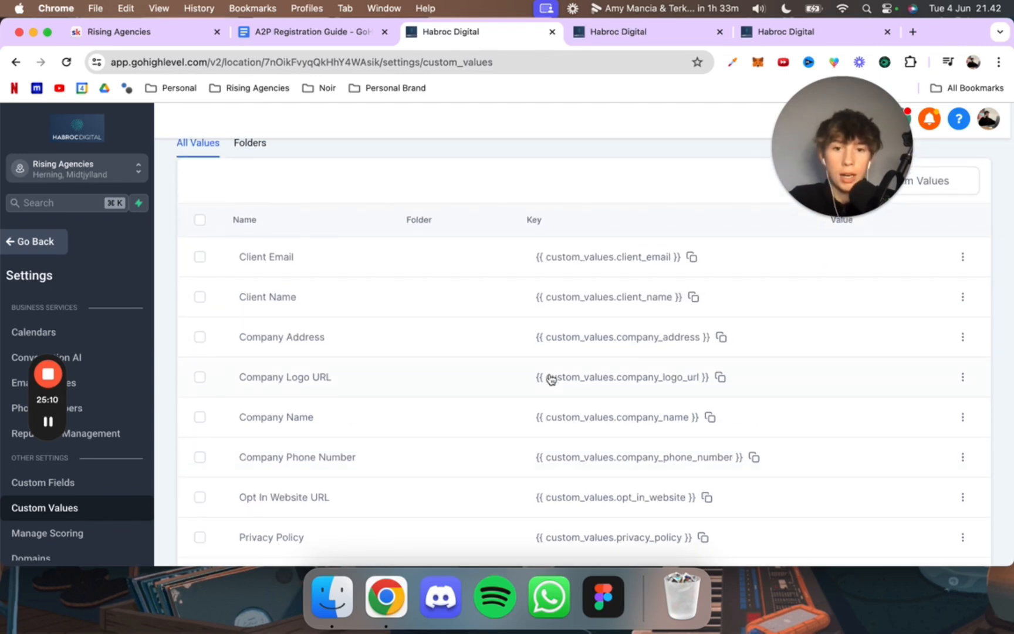
scroll(551, 378, "down", 2)
scroll(549, 380, "up", 3)
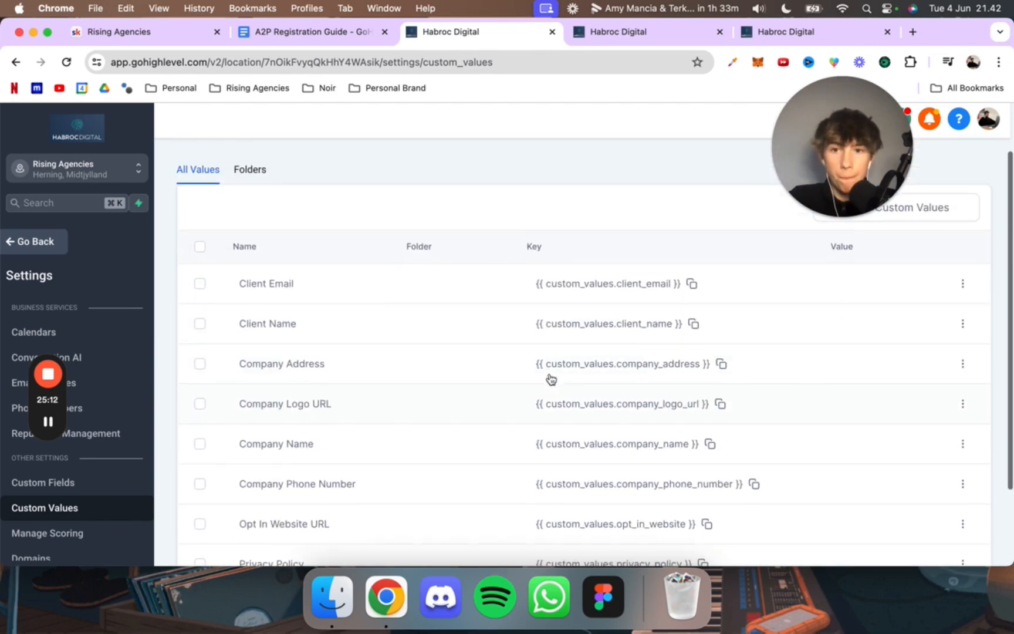
scroll(636, 324, "down", 1)
left_click(962, 267)
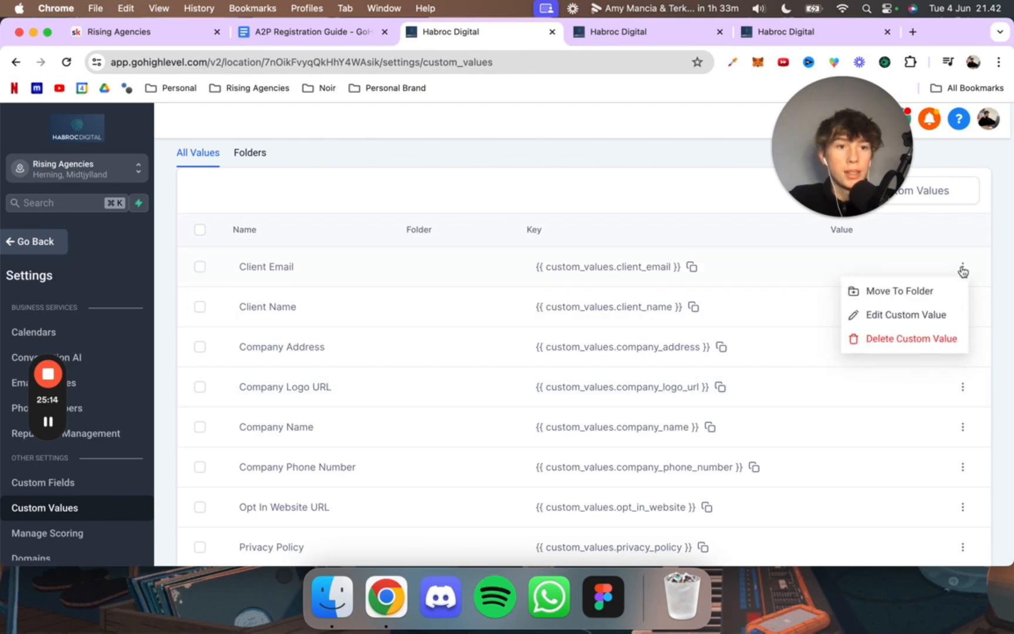
left_click(894, 316)
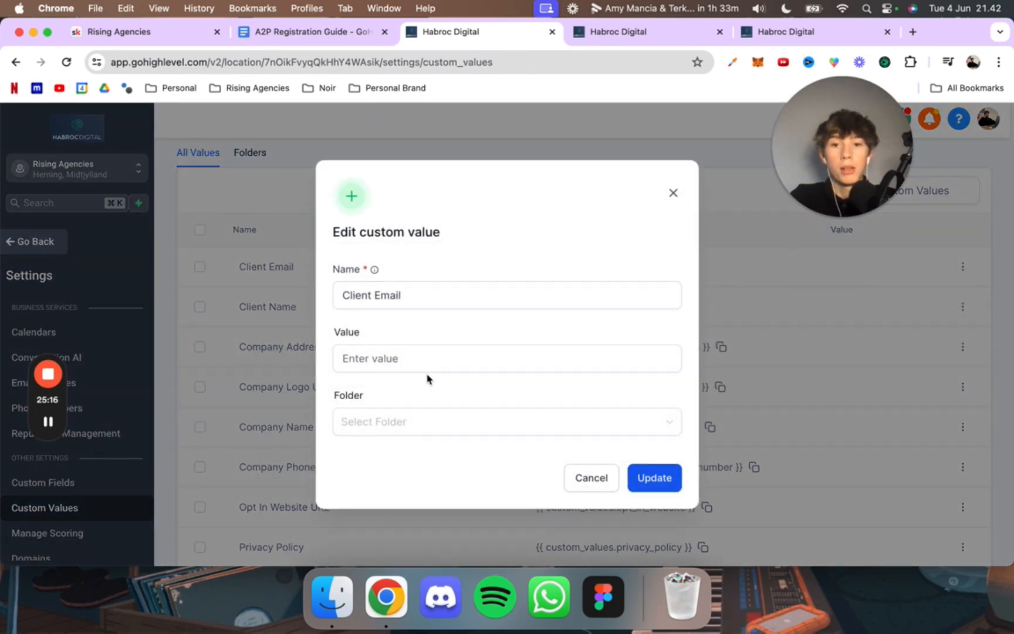
left_click(415, 355)
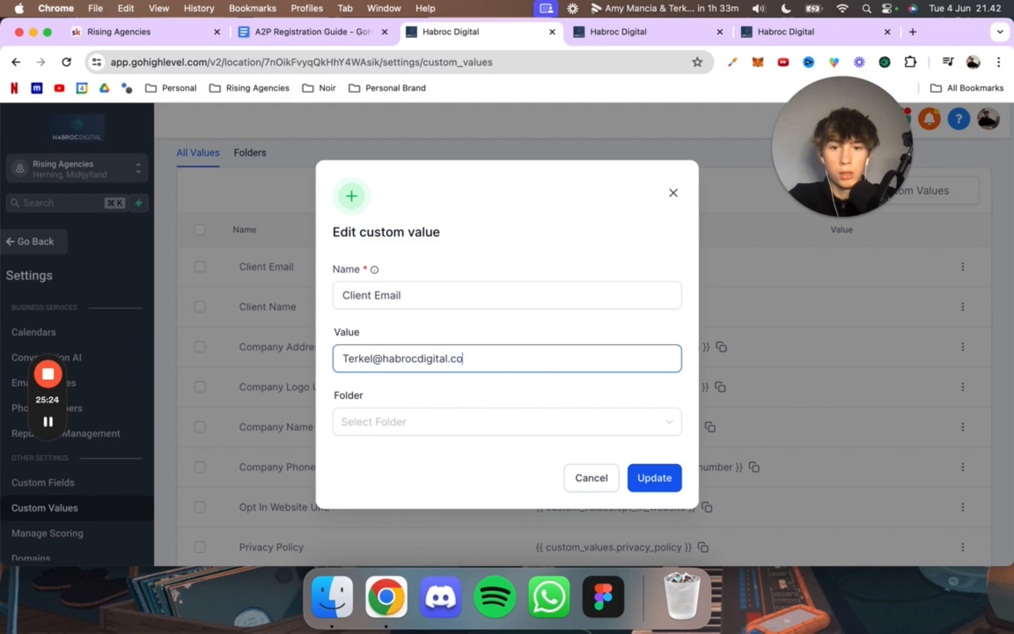
type("m")
left_click(654, 479)
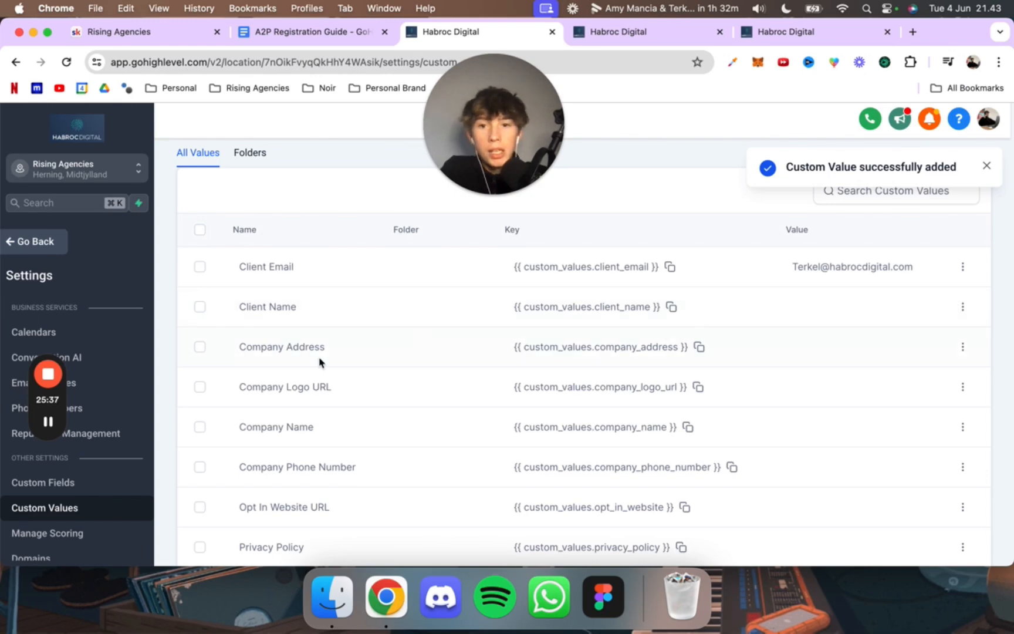
Step: Fill in the Client Name custom value with the client's full name and save it
scroll(321, 359, "down", 2)
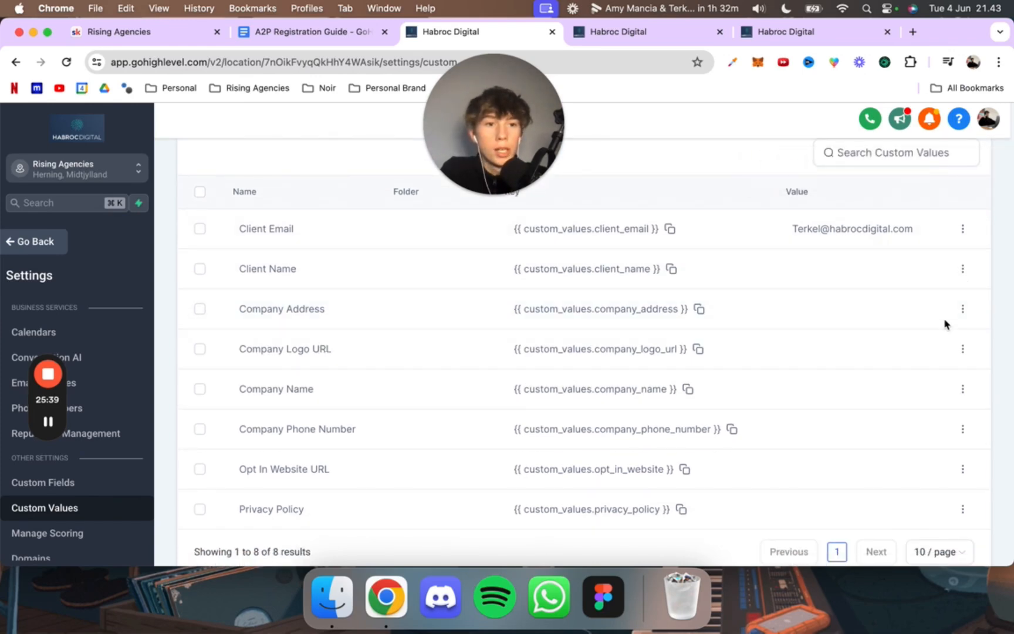
left_click(963, 268)
left_click(894, 318)
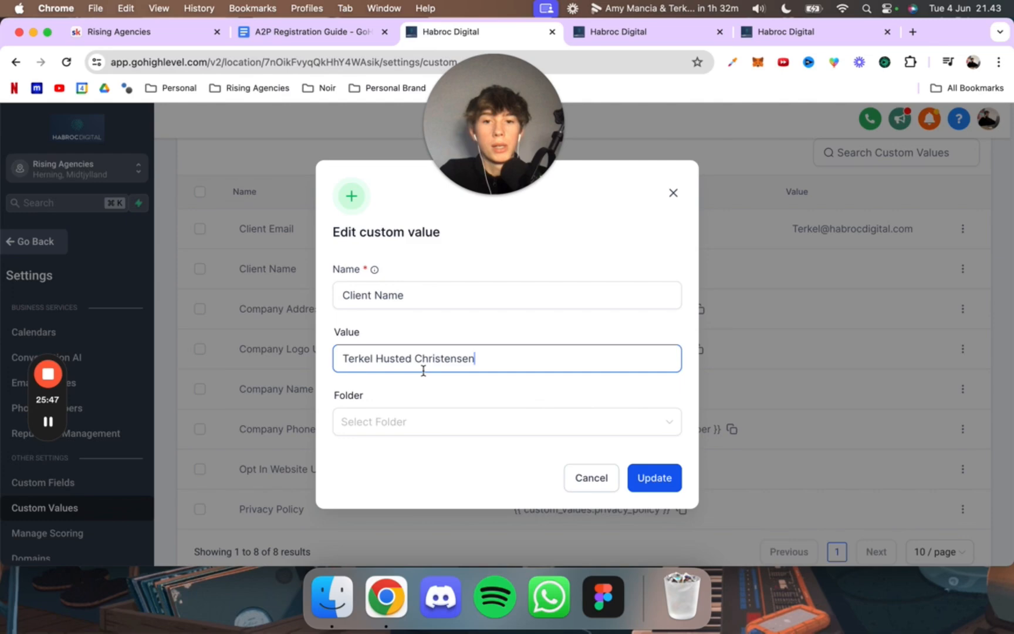
left_click(662, 479)
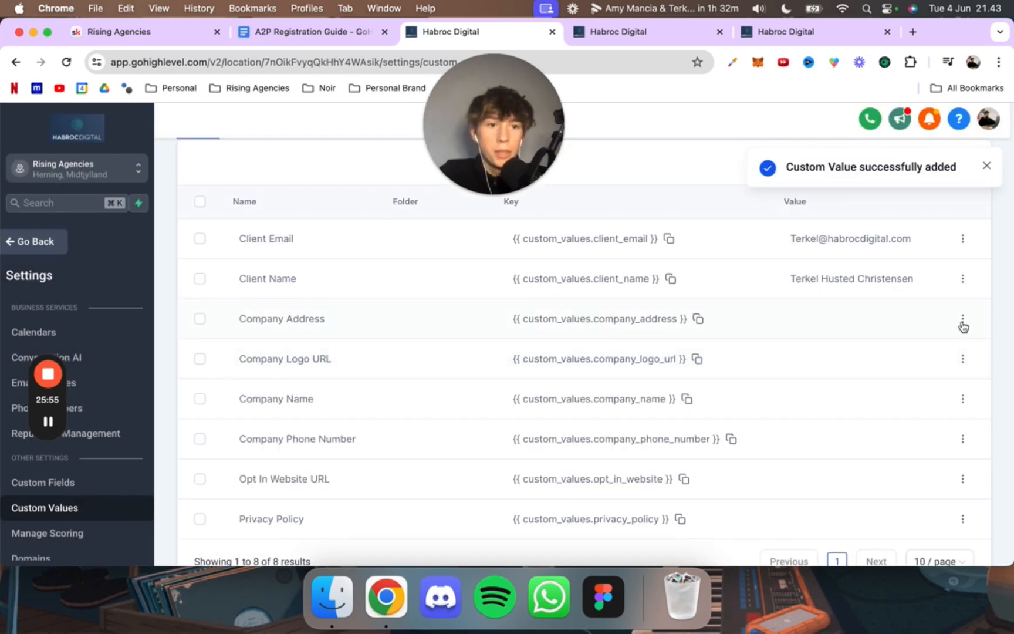
left_click(961, 320)
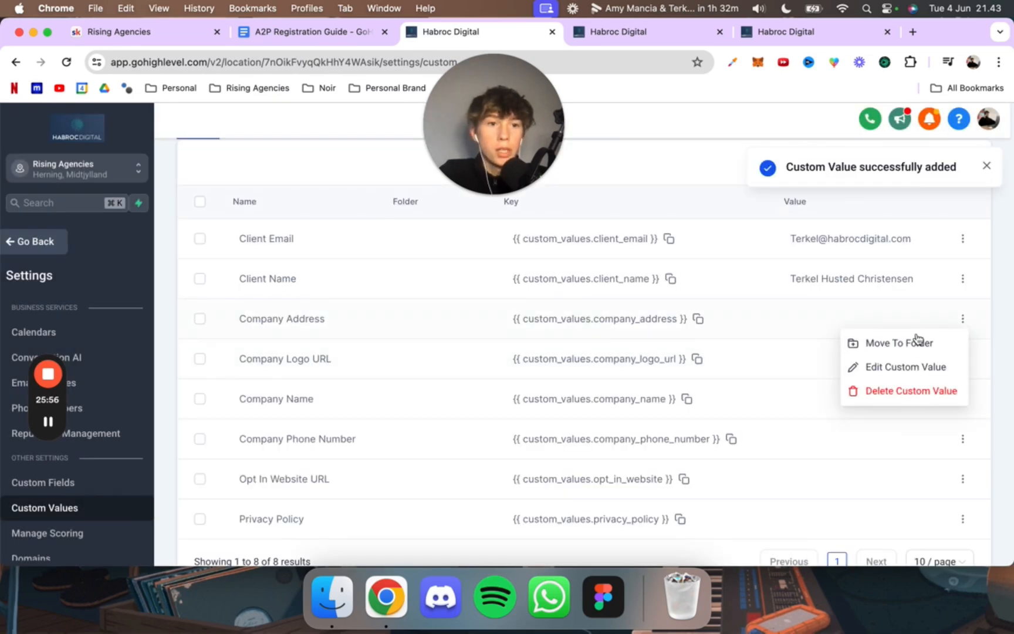
left_click(906, 366)
left_click(455, 348)
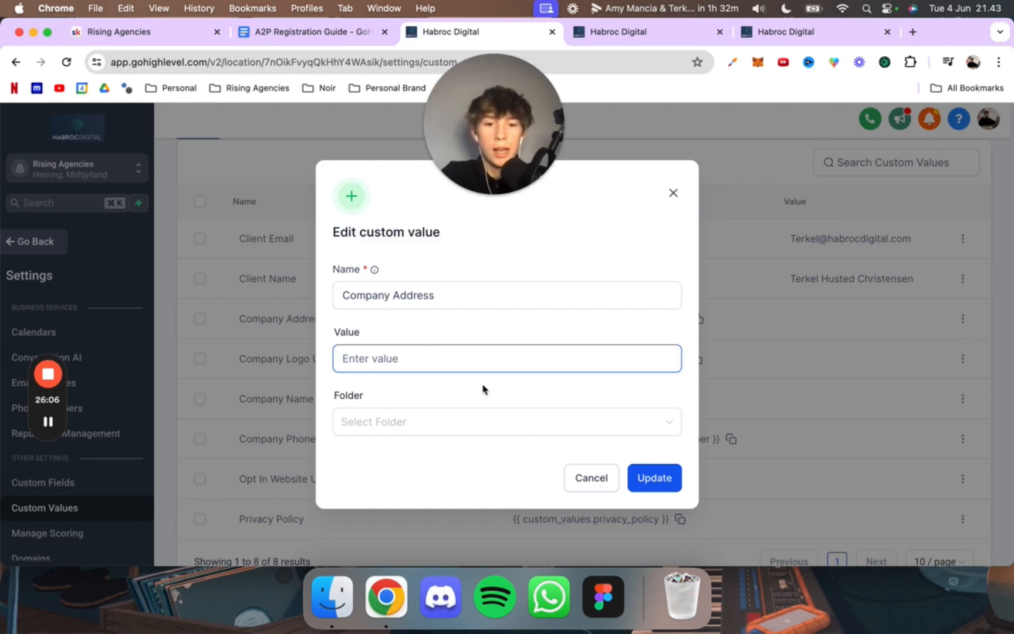
left_click(574, 476)
scroll(775, 358, "down", 1)
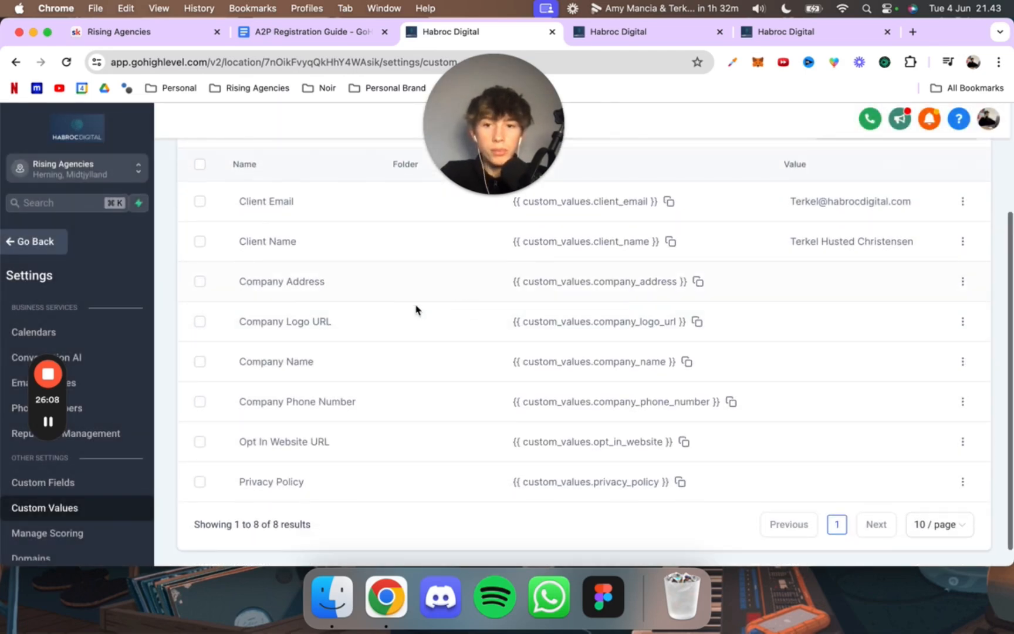
left_click_drag(251, 321, 489, 318)
left_click(521, 313)
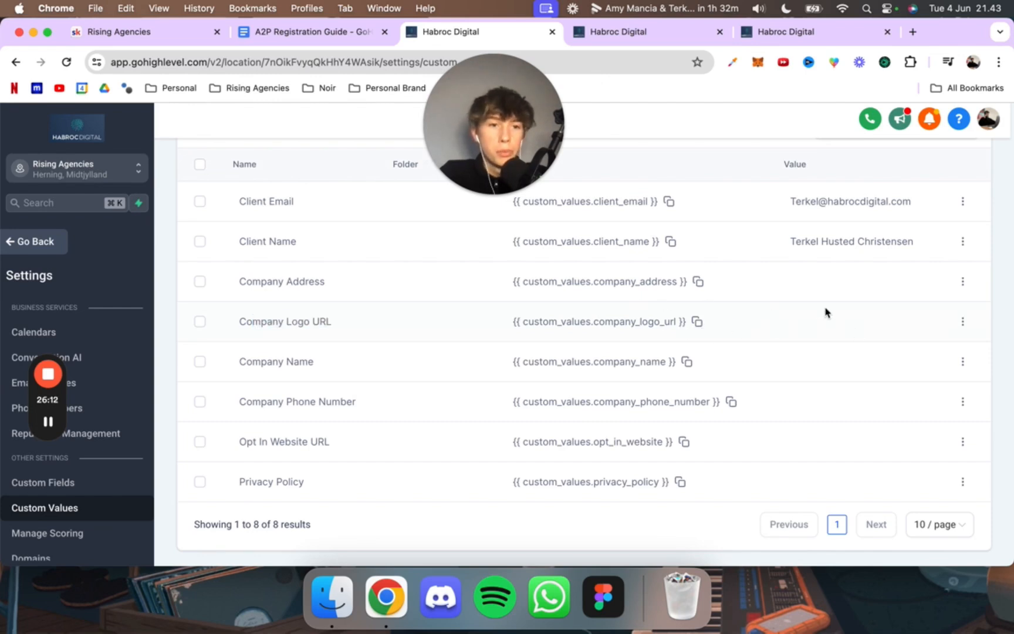
Step: Set the Company Name custom value to Habroc Digital LLC and save it
left_click(962, 361)
left_click(904, 406)
left_click(435, 364)
type("Habroc Digital LLC")
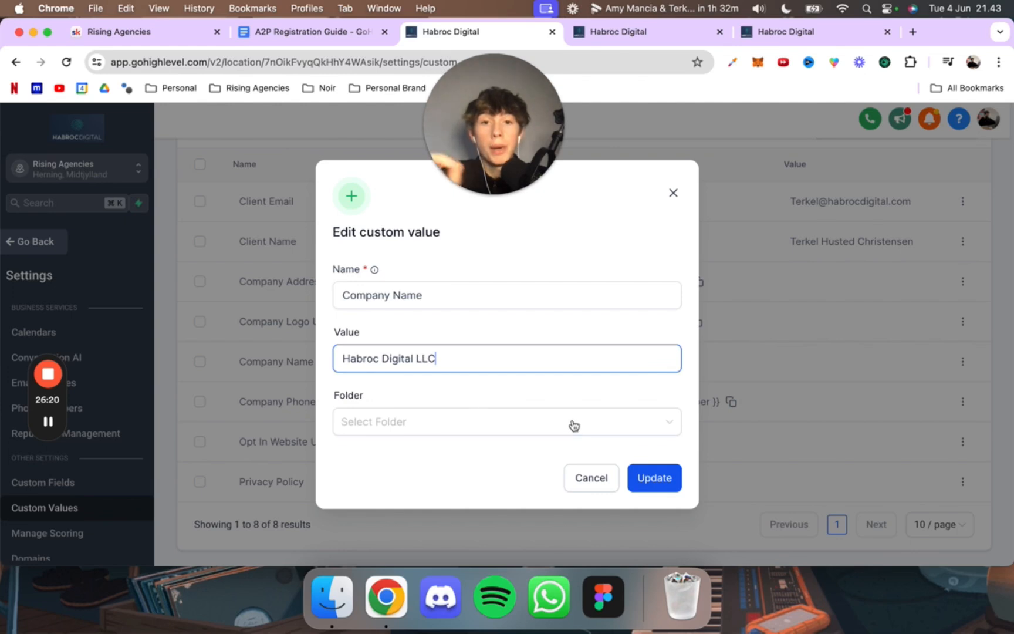
left_click(653, 478)
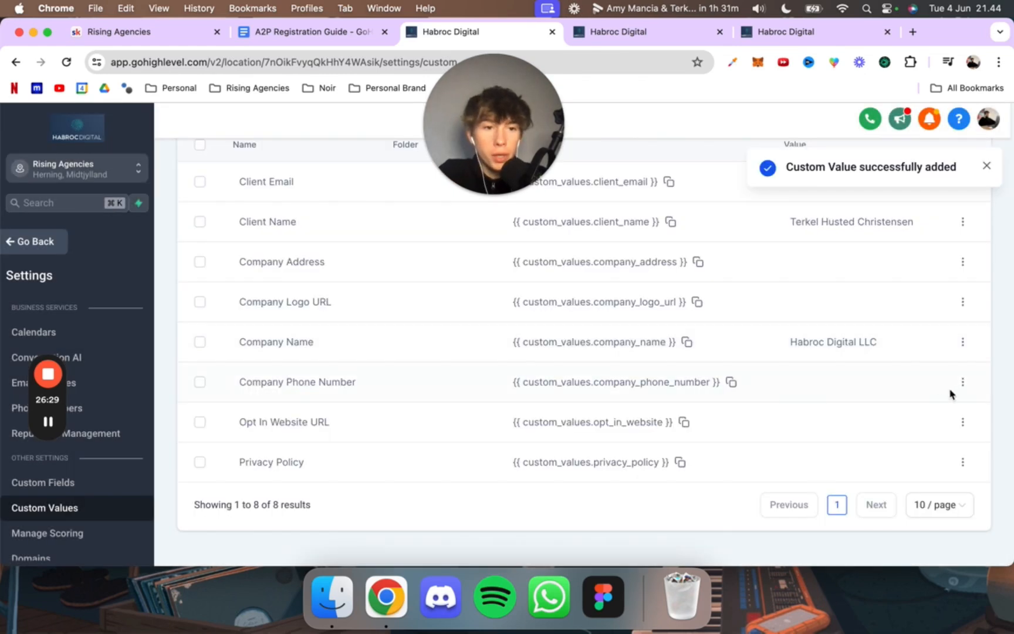
Step: Copy the account's default phone number from the Phone Numbers settings
left_click(961, 383)
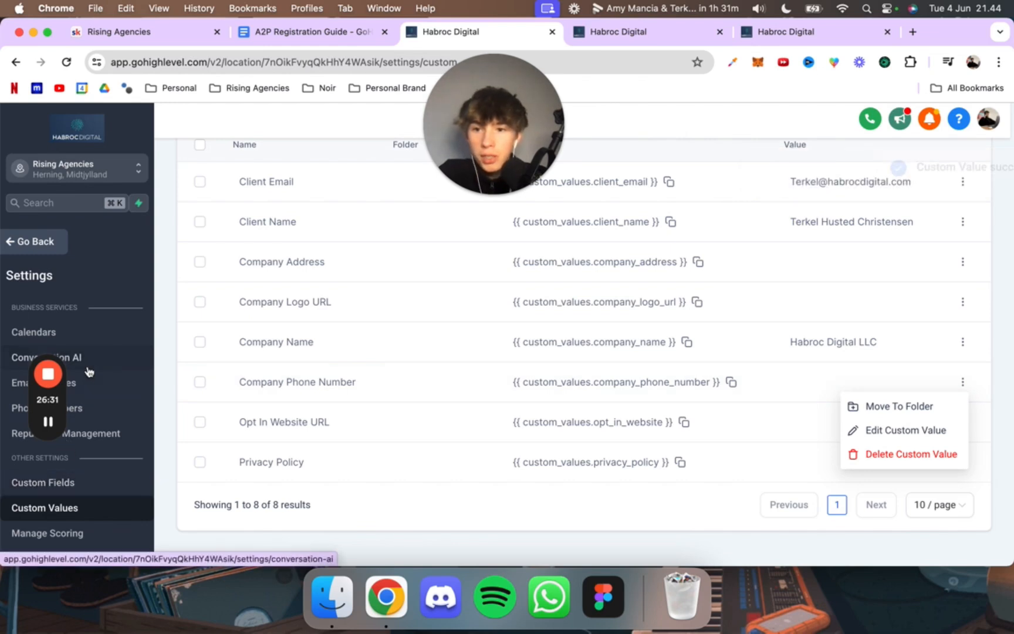
left_click(93, 408)
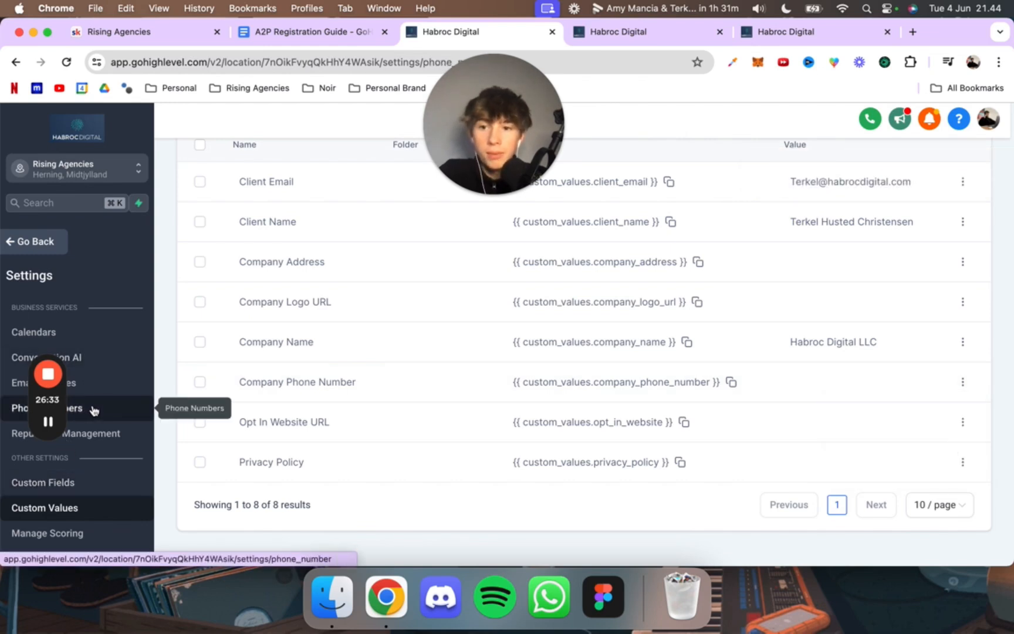
left_click(93, 407)
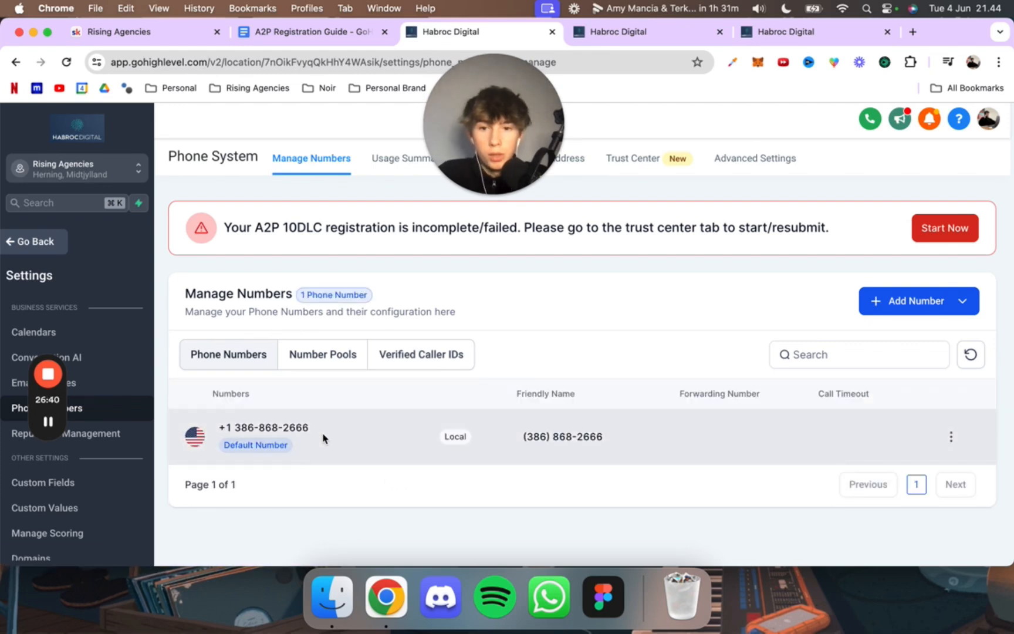
left_click_drag(316, 429, 219, 429)
key("super+c")
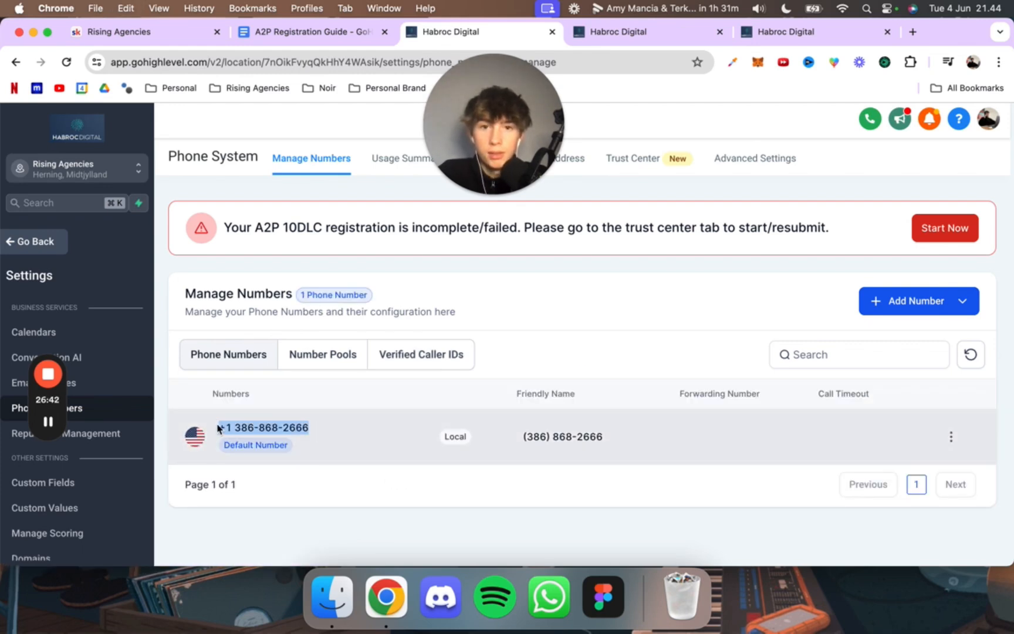
Step: Paste the copied phone number as the Company Phone Number custom value and save it
left_click(88, 509)
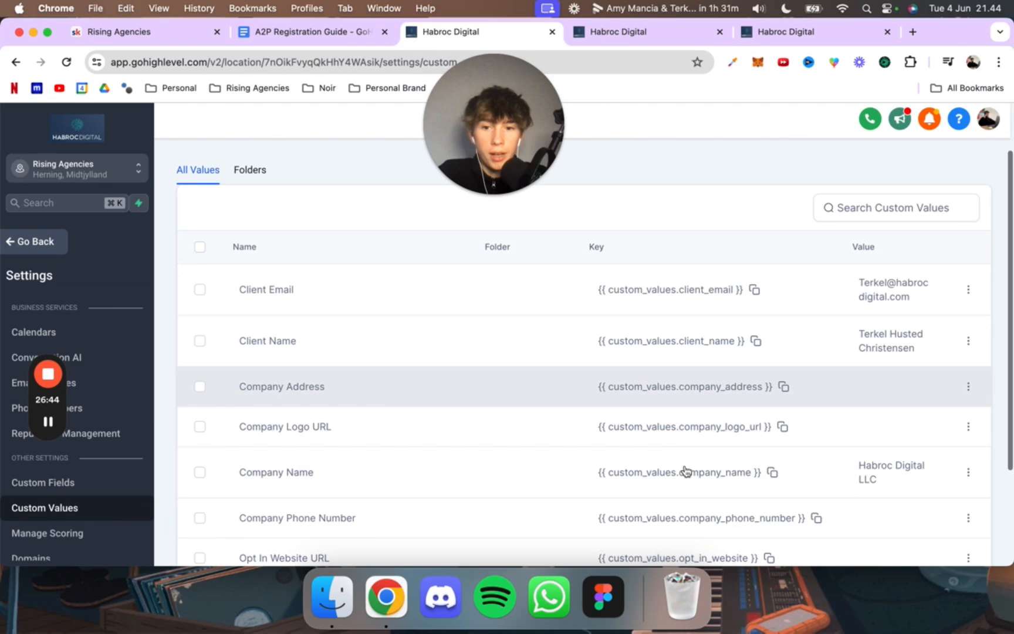
scroll(683, 470, "down", 3)
left_click(968, 381)
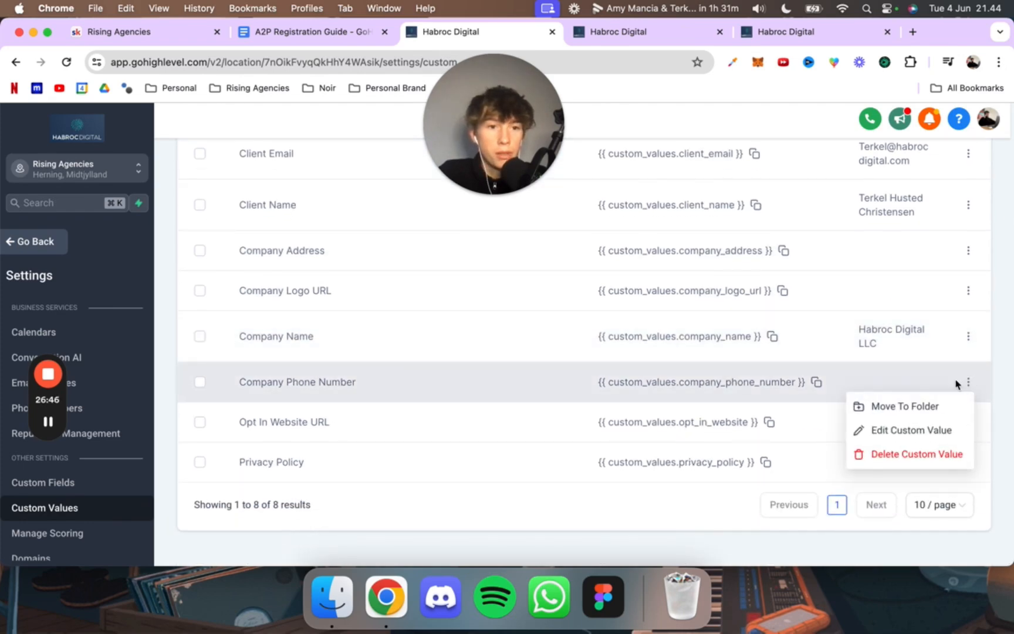
left_click(878, 428)
left_click(553, 364)
key("super+v")
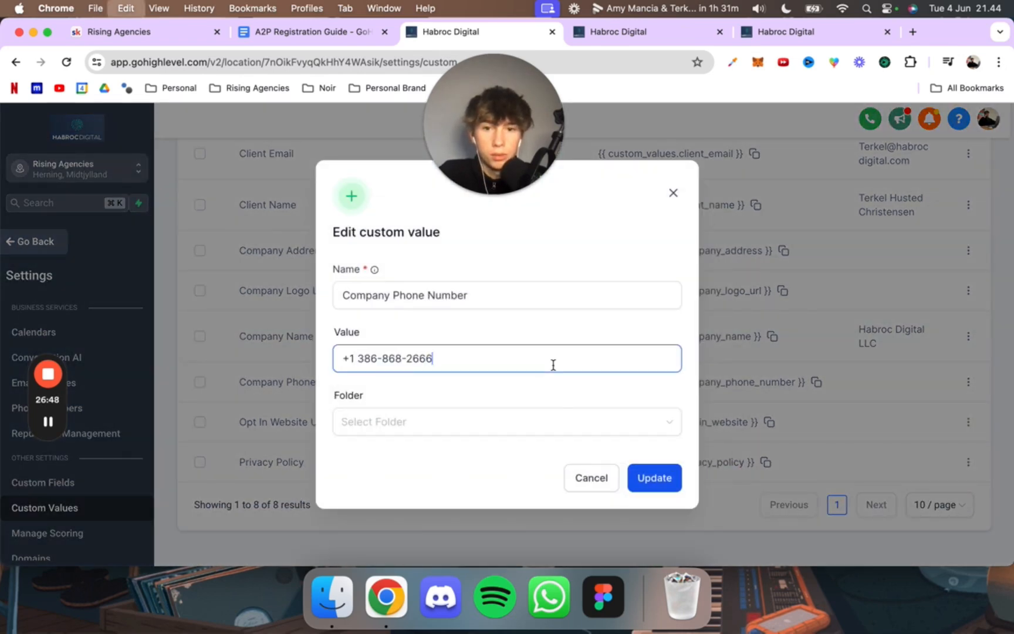
left_click(672, 478)
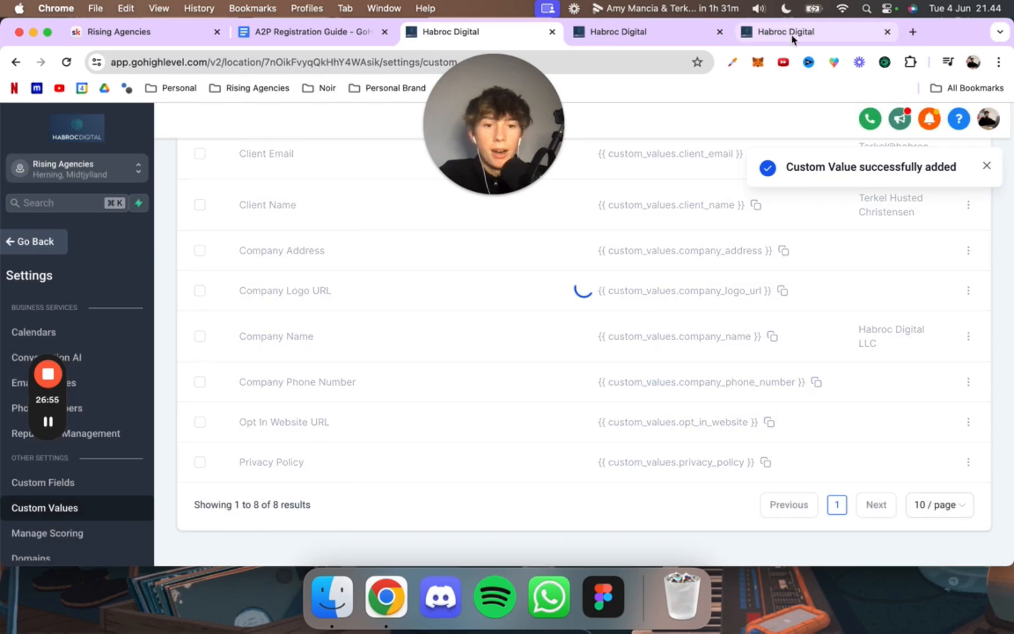
Step: Copy the opt-in page URL from the campaign's user consent text and return the open Terms & Conditions funnel to the funnels list
left_click(793, 37)
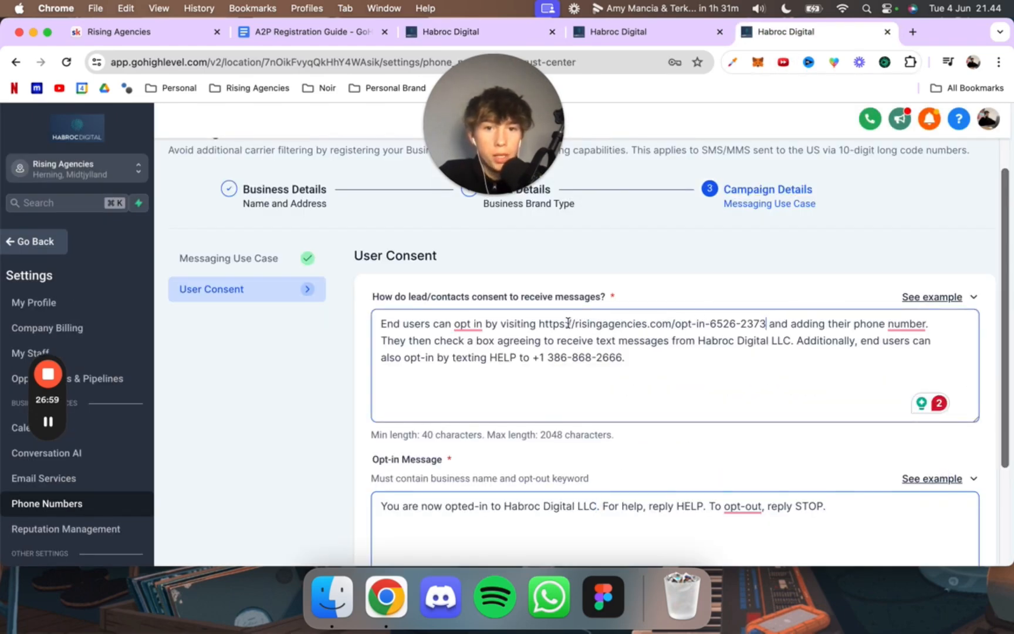
left_click_drag(766, 323, 539, 320)
key("super+c")
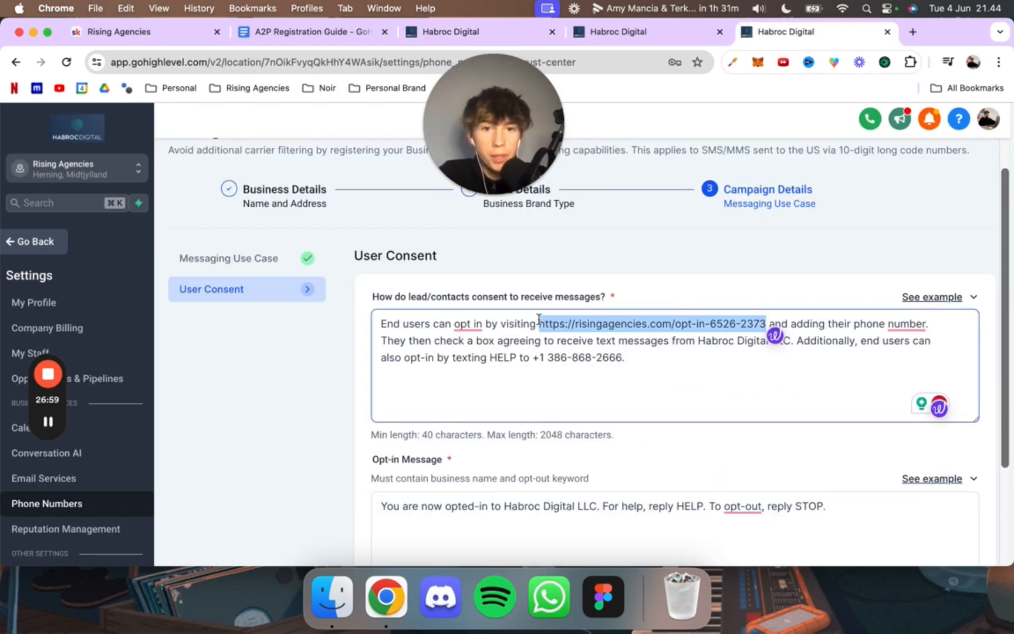
left_click(616, 32)
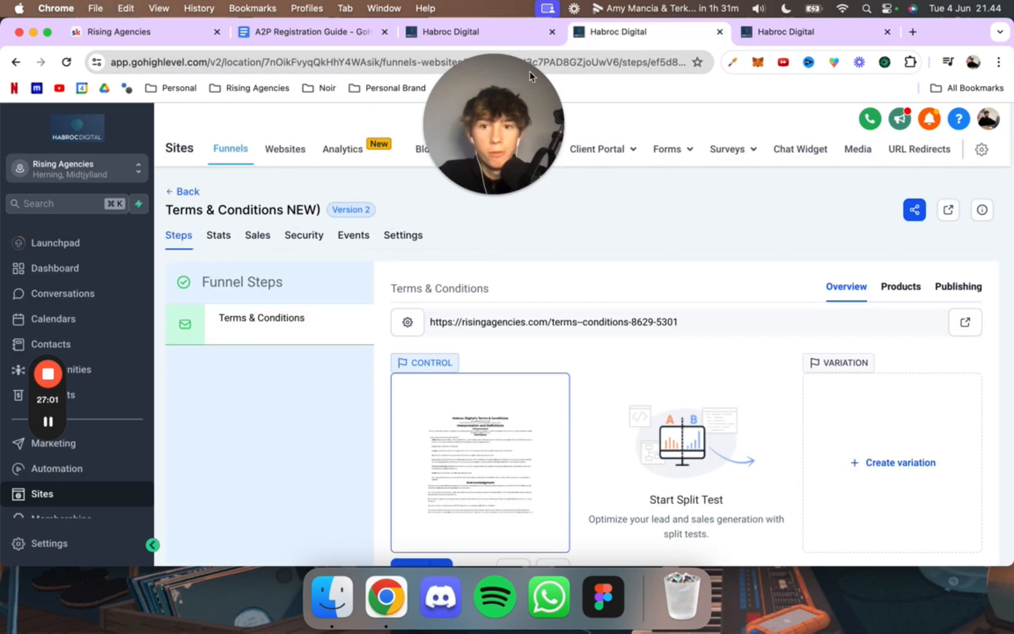
left_click(170, 192)
left_click(506, 40)
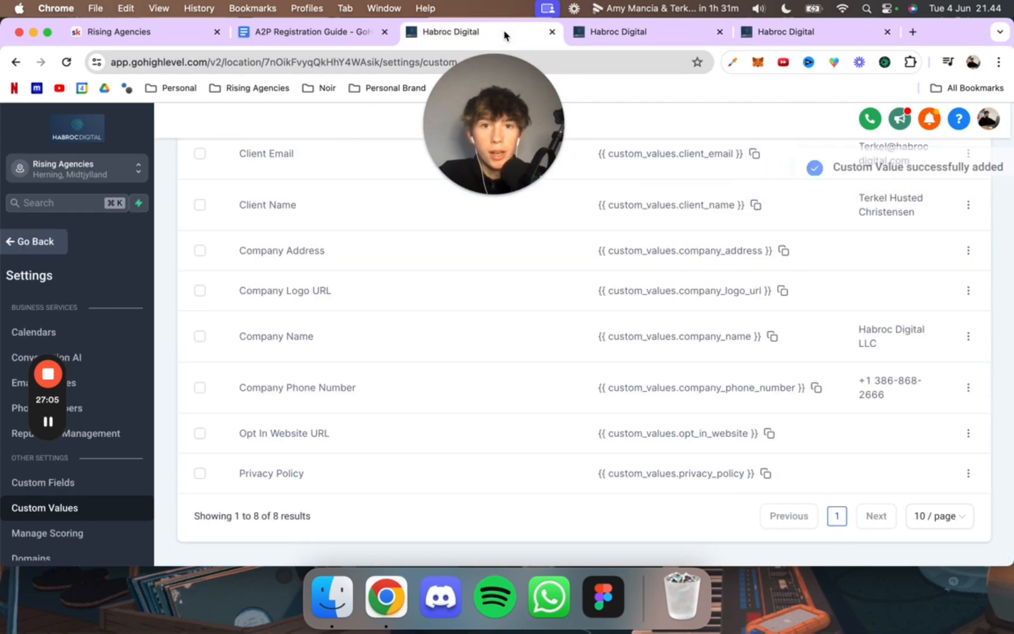
left_click(968, 434)
left_click(911, 481)
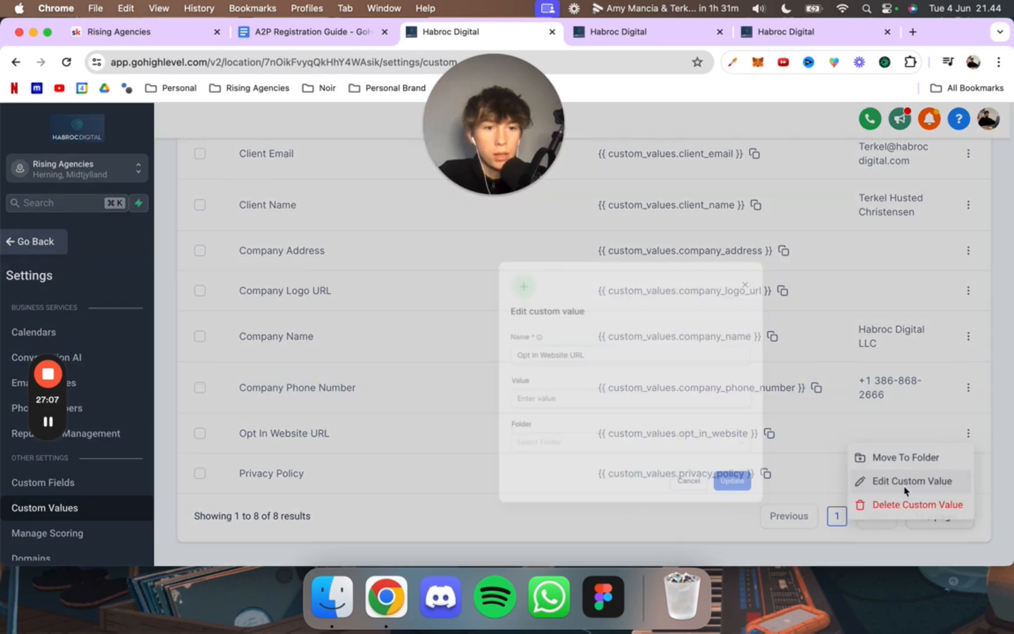
left_click(511, 358)
key("super+v")
left_click(663, 469)
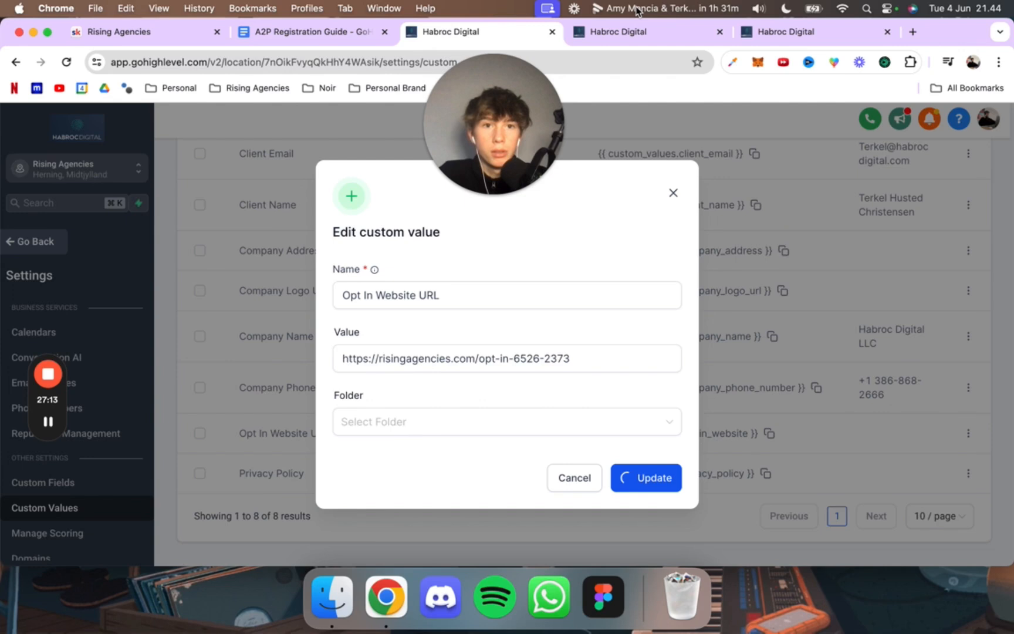
Step: Open the Privacy Policy (NEW) funnel and copy its page URL
left_click(628, 30)
left_click(226, 402)
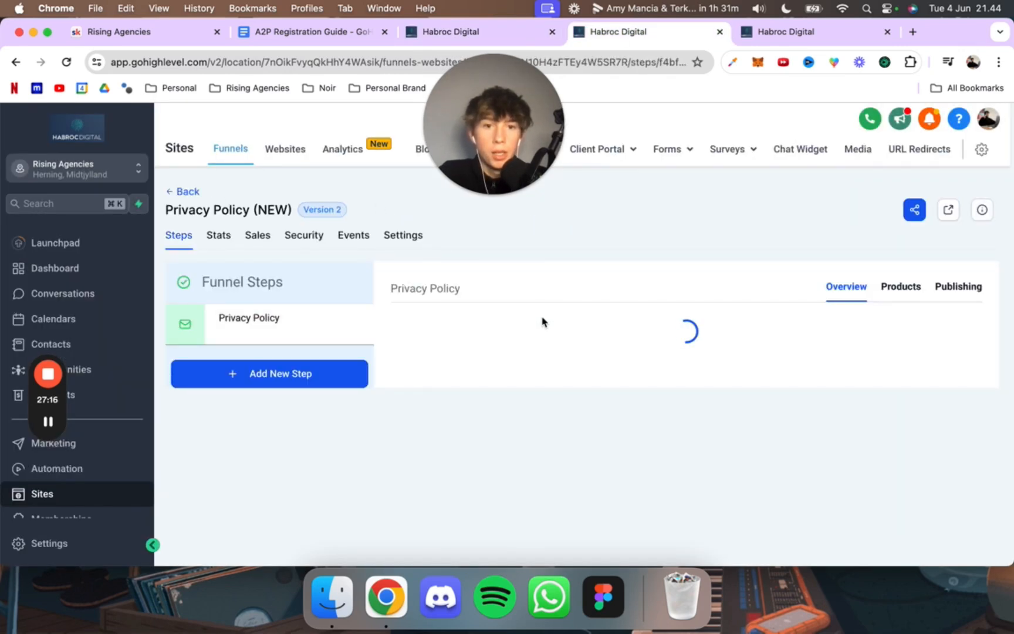
left_click_drag(648, 322, 418, 319)
key("super+c")
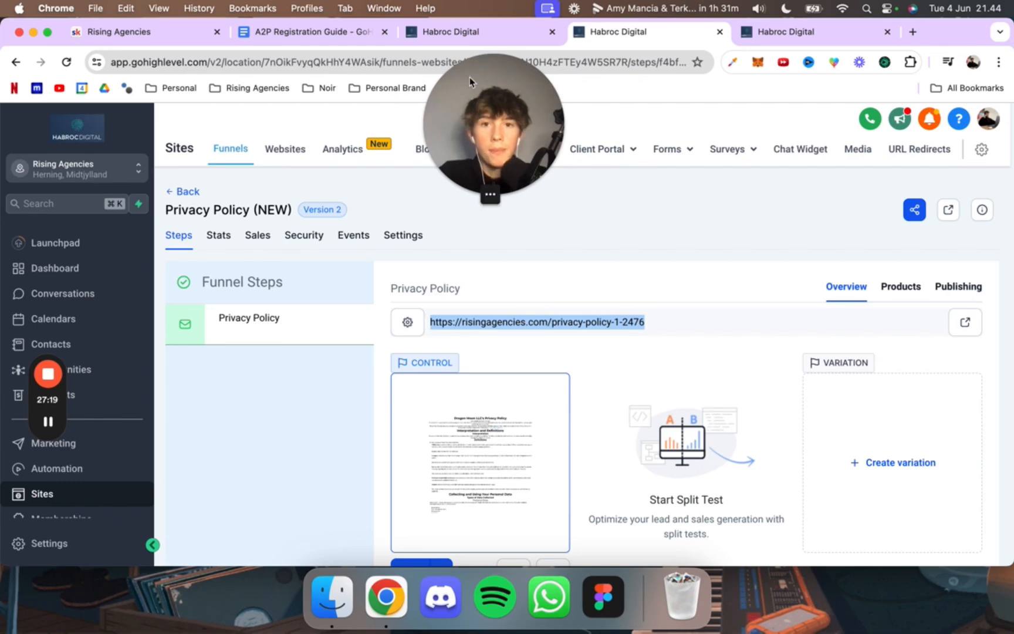
left_click(451, 31)
left_click(967, 515)
left_click(913, 464)
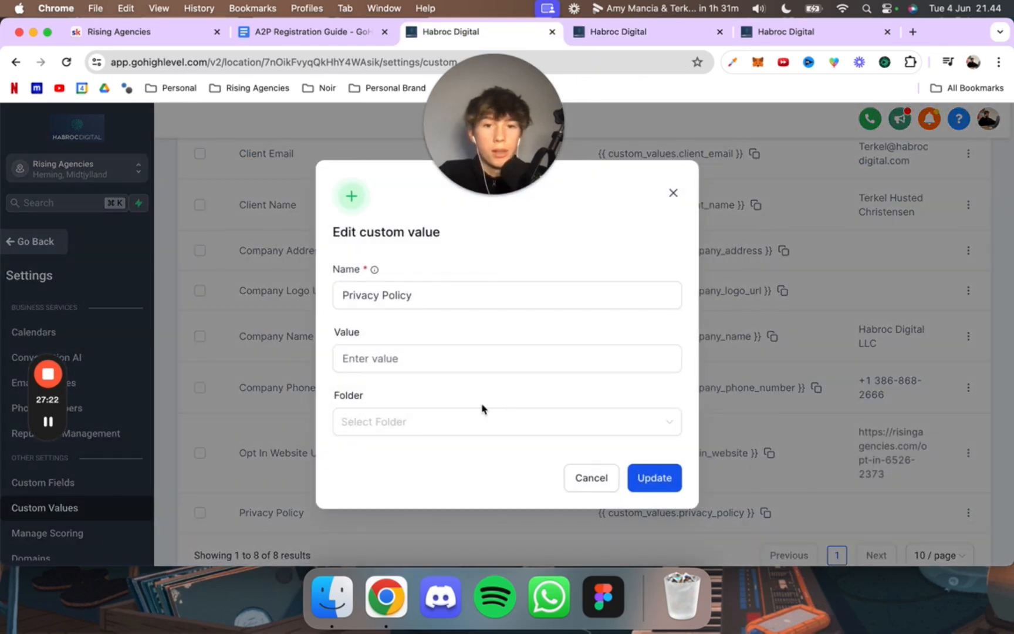
left_click(441, 358)
key("super+v")
left_click(635, 480)
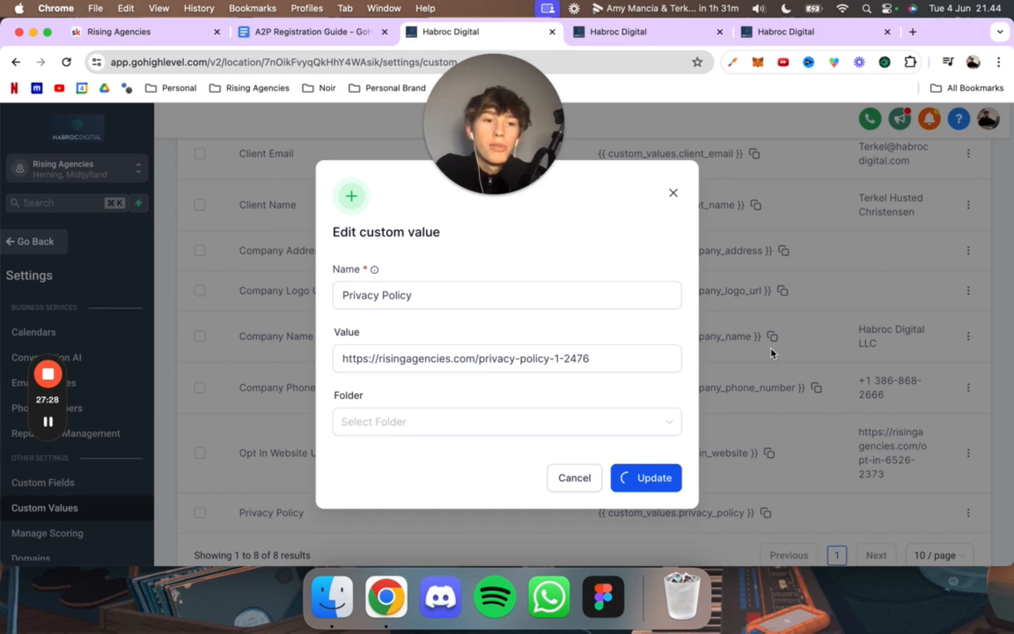
Step: Open the live page of the Privacy Policy funnel and review its text from the title to the contact section
left_click(674, 32)
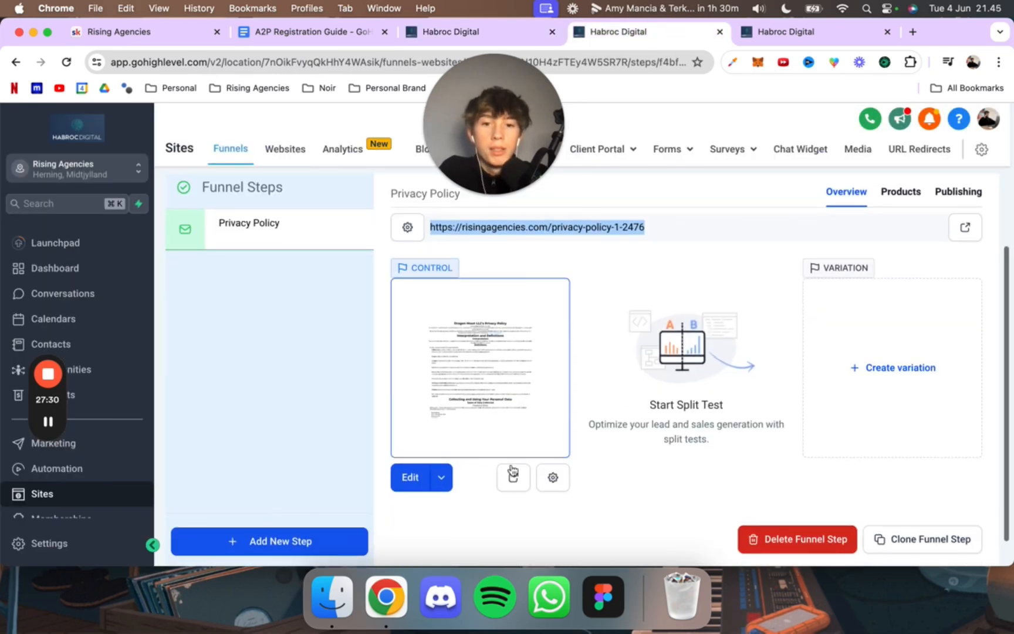
left_click(513, 475)
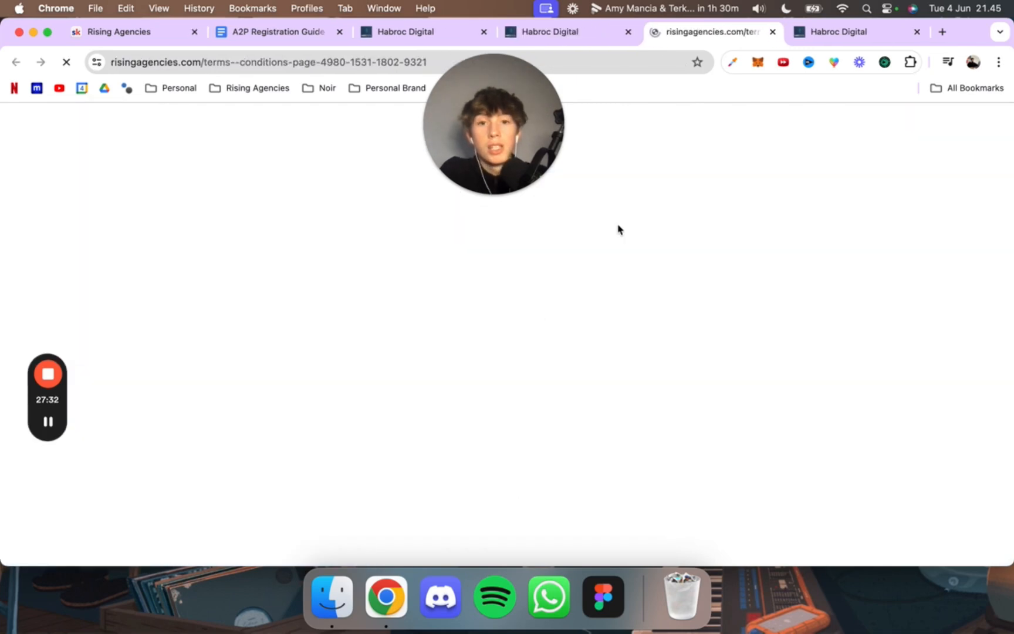
left_click(488, 114)
left_click_drag(489, 114, 828, 193)
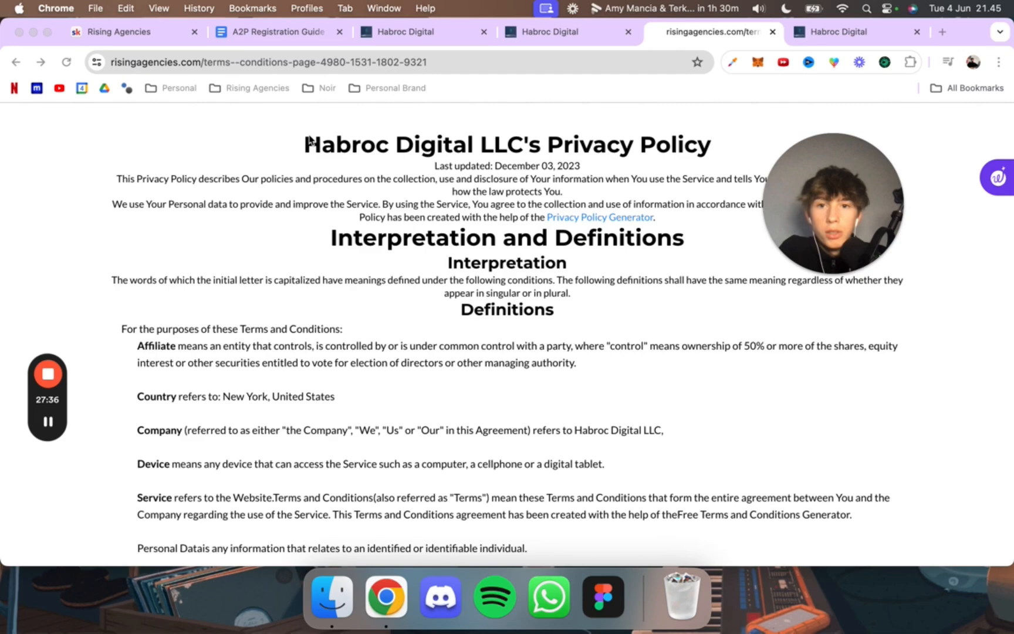
left_click(470, 156)
scroll(470, 155, "down", 15)
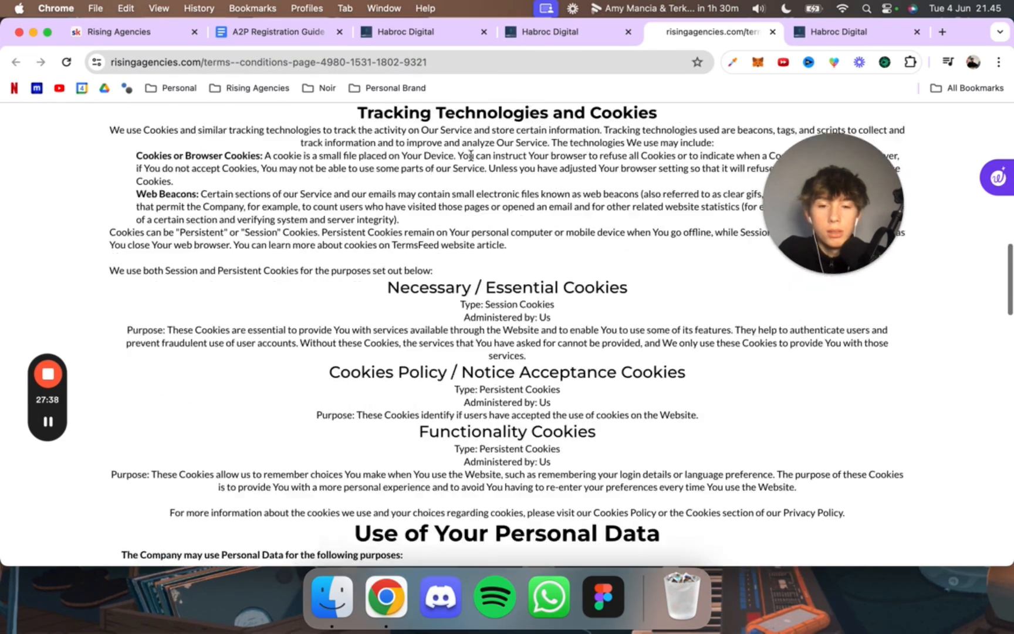
scroll(470, 176, "down", 15)
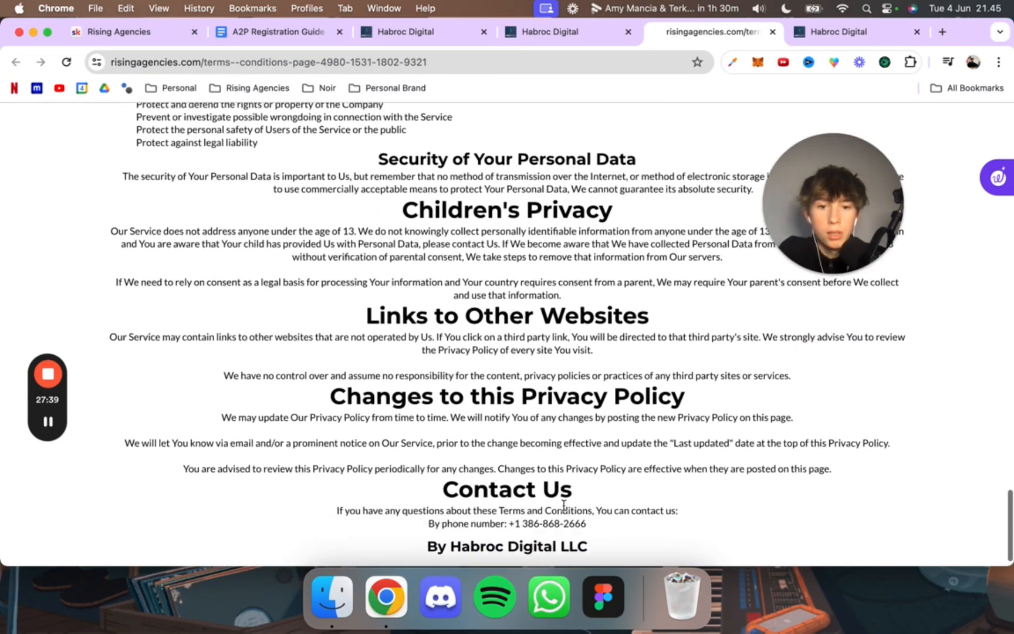
scroll(561, 511, "up", 1)
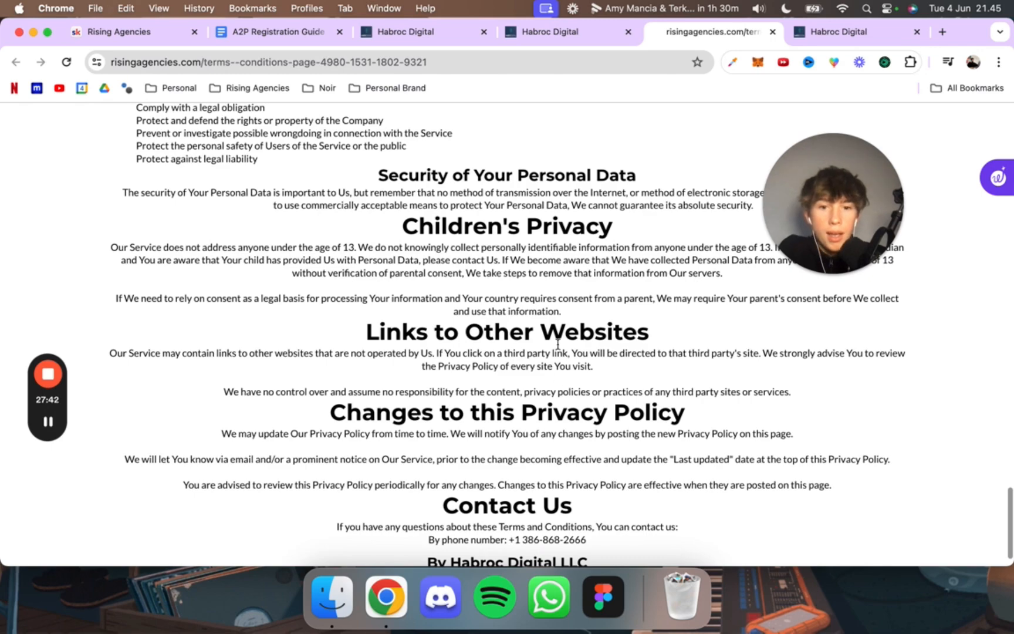
scroll(557, 343, "up", 10)
Step: Check the saved opt-in and privacy policy URLs in the custom values list and close the live privacy policy page
left_click(540, 32)
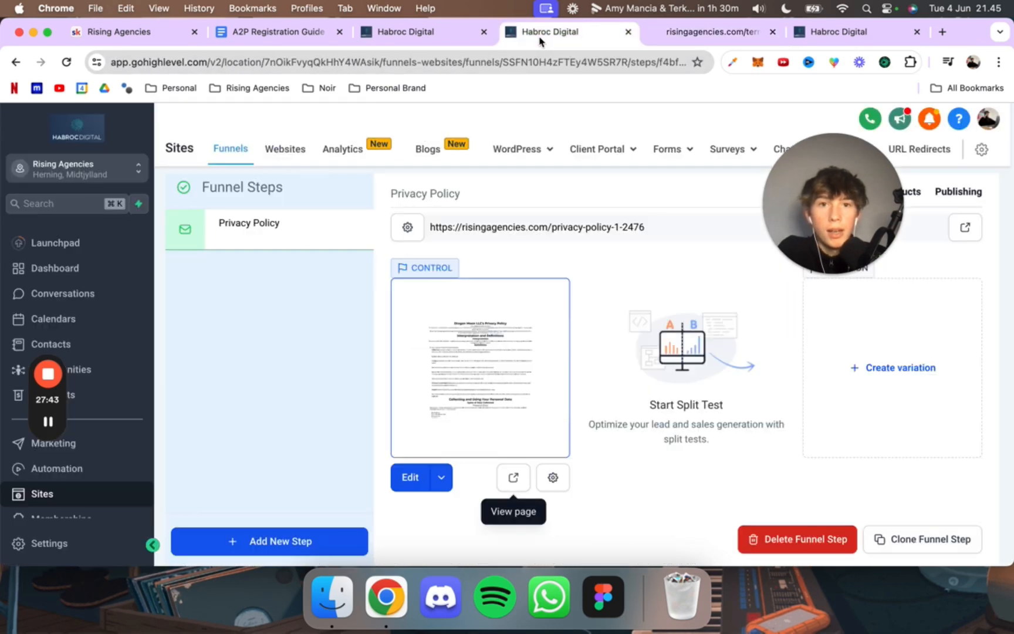
scroll(263, 258, "up", 3)
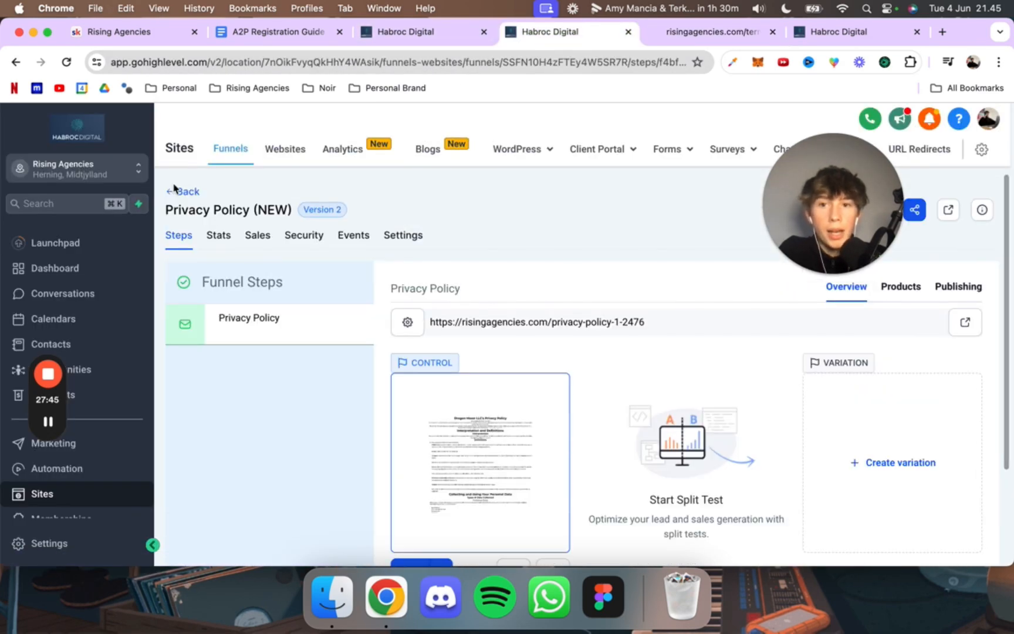
left_click(446, 34)
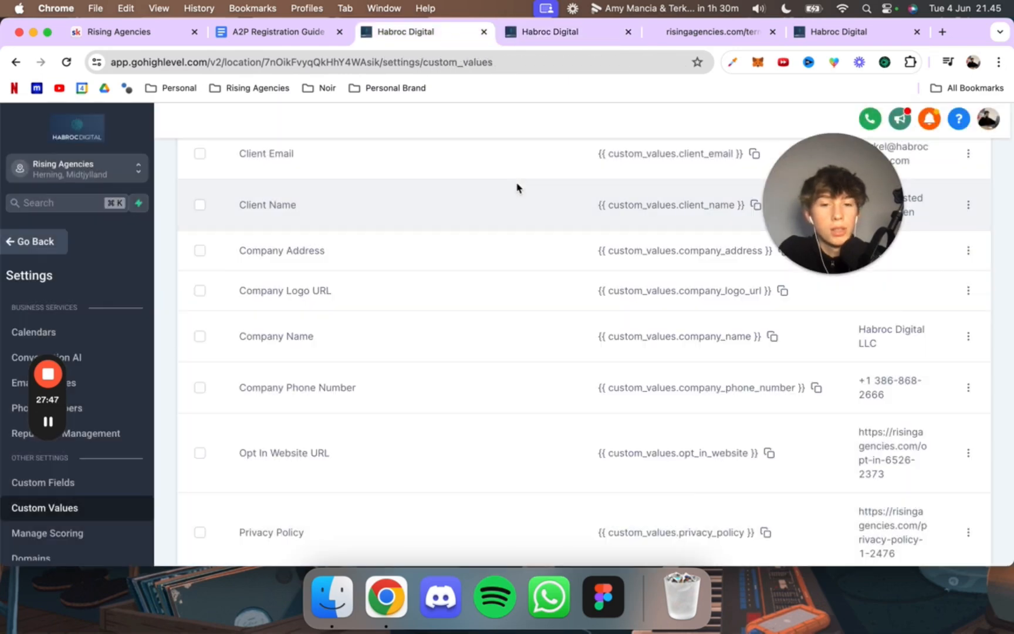
scroll(632, 238, "down", 1)
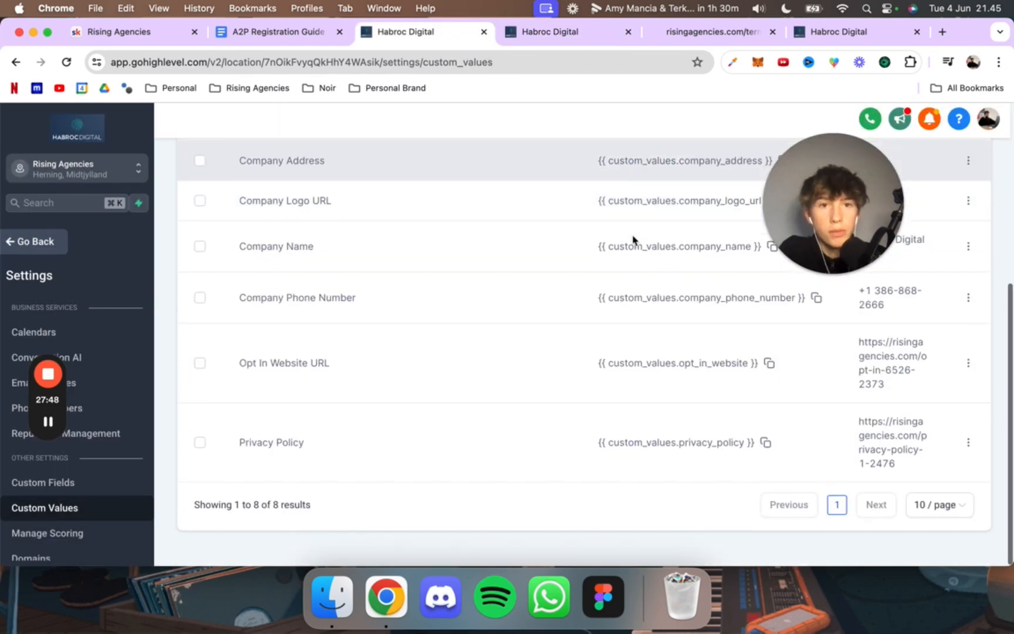
left_click(772, 32)
scroll(352, 335, "up", 5)
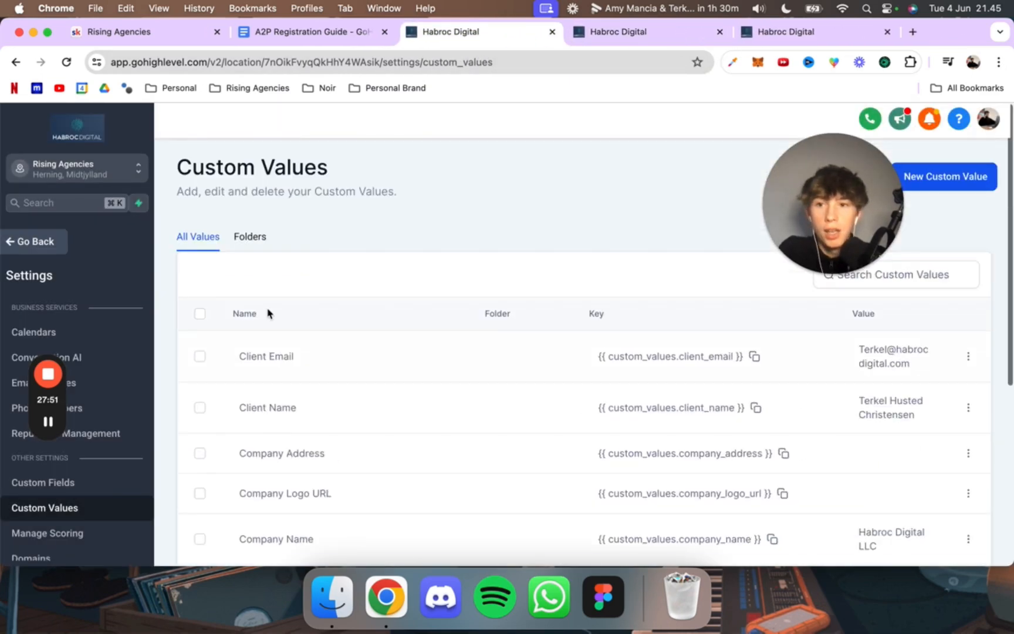
Step: Leave the settings and open the Opt In Form from the A2P Forms folder in the form builder
left_click(61, 246)
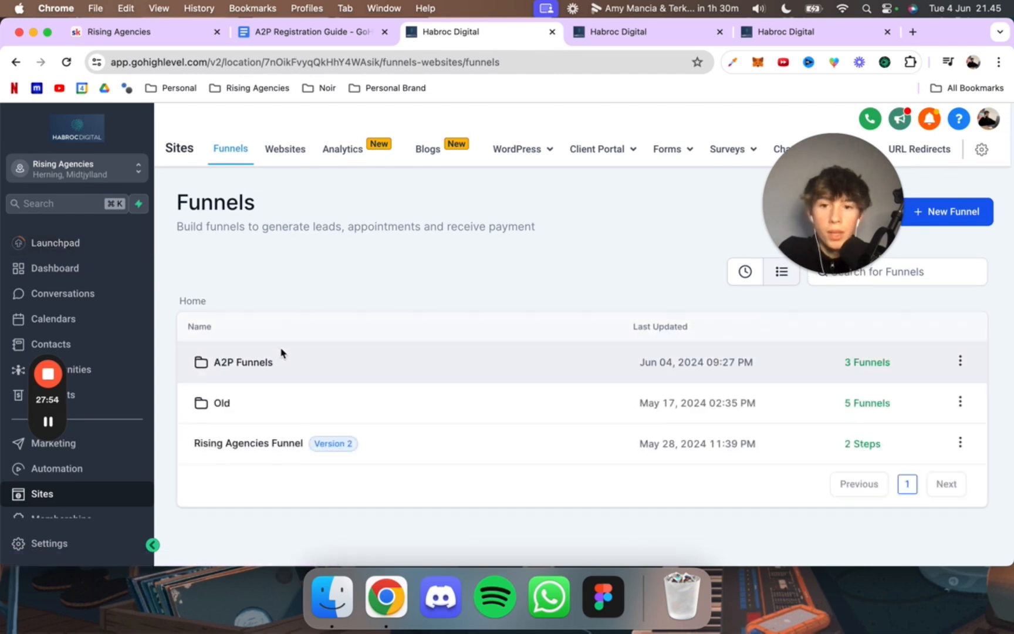
left_click(271, 364)
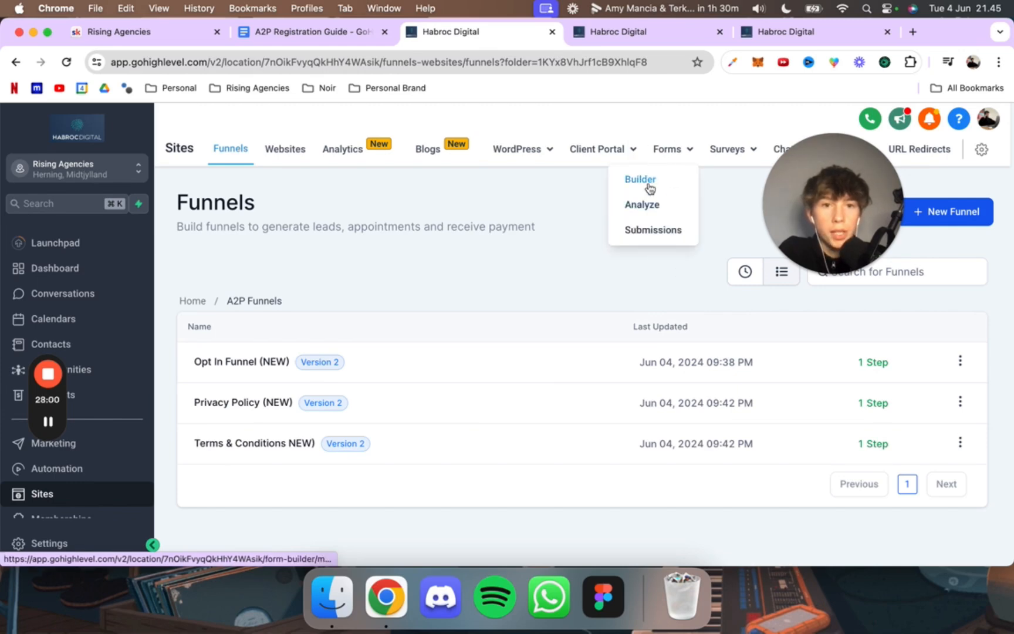
left_click(648, 187)
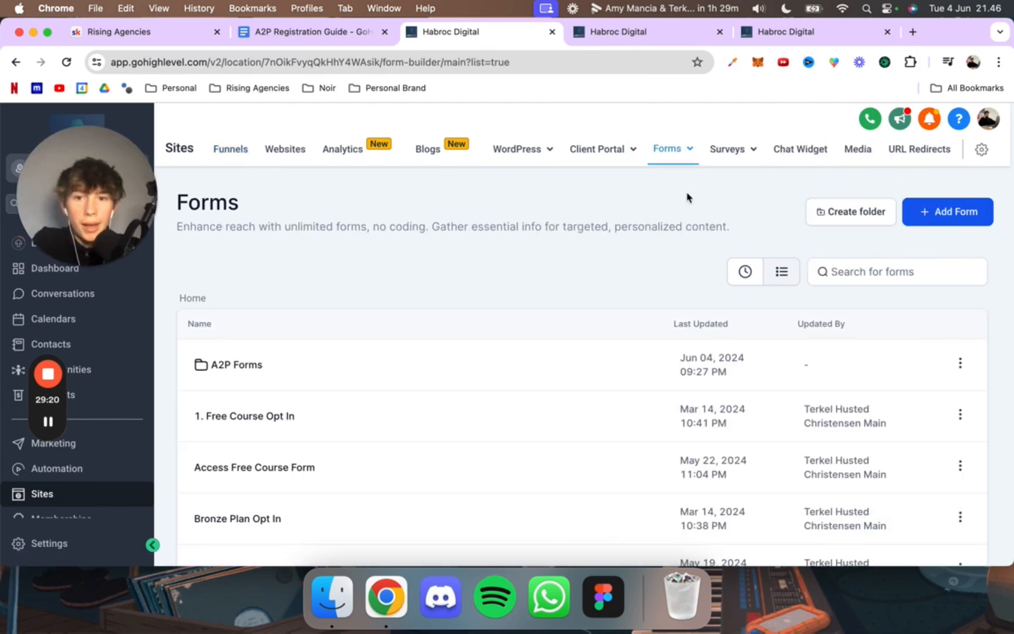
scroll(327, 316, "down", 4)
scroll(326, 314, "up", 5)
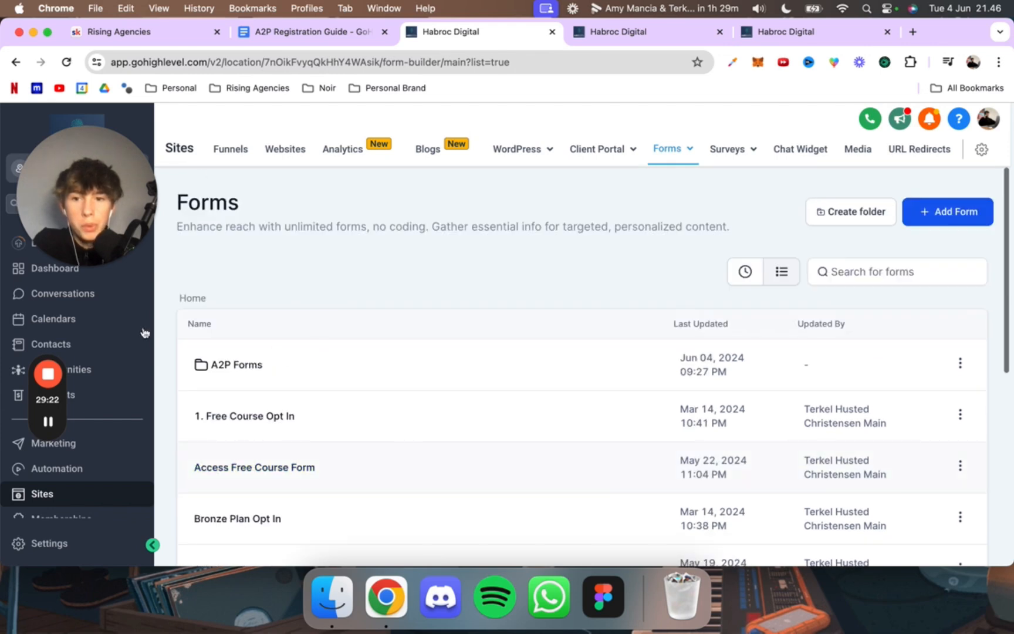
left_click(215, 366)
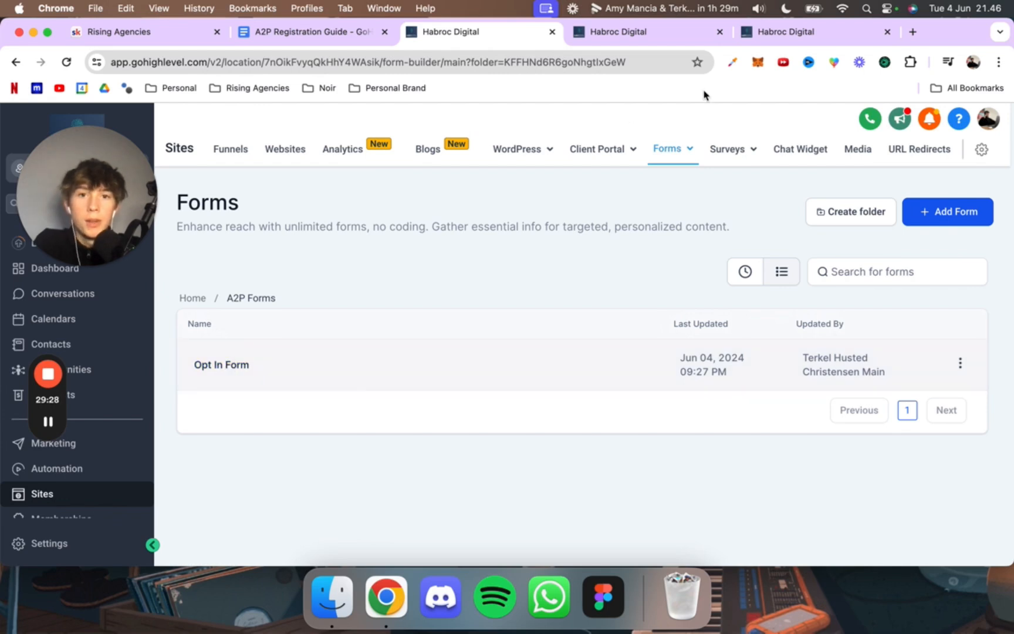
Step: Leave the Opt In Funnel (NEW) and open the Terms & Conditions funnel from the A2P Funnels folder
left_click(652, 32)
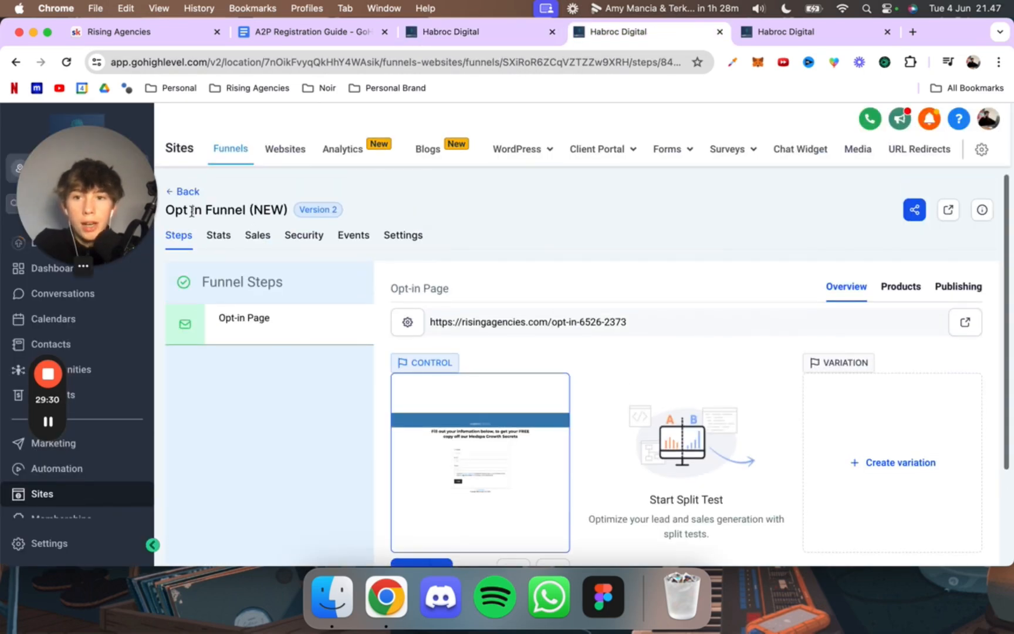
left_click(187, 190)
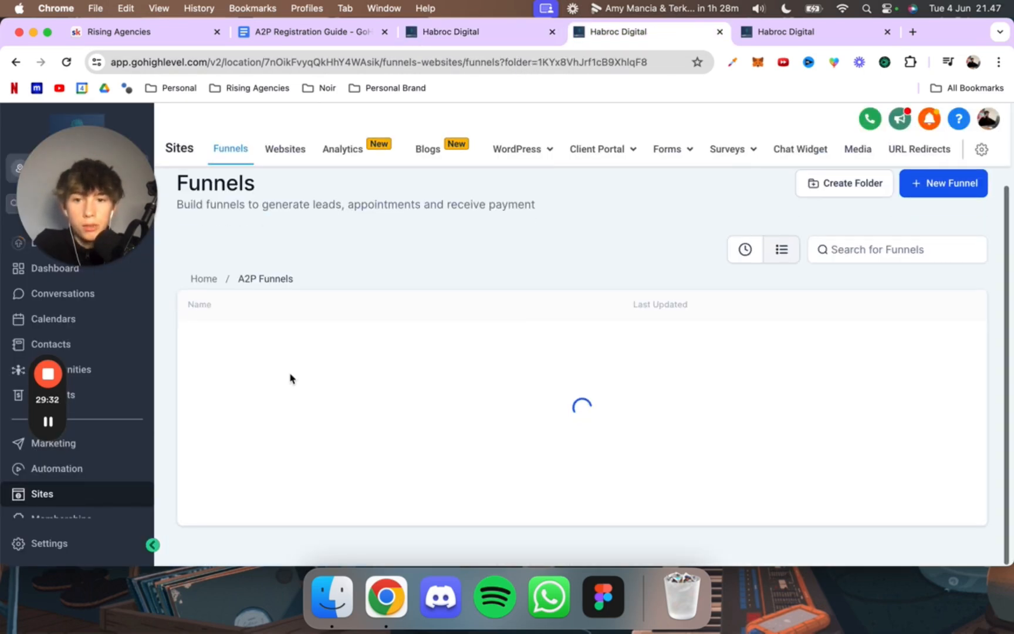
left_click(264, 442)
Step: Select the "terms & conditions" link text in the Opt In Form's consent field and copy the Terms & Conditions funnel's page URL
left_click(482, 36)
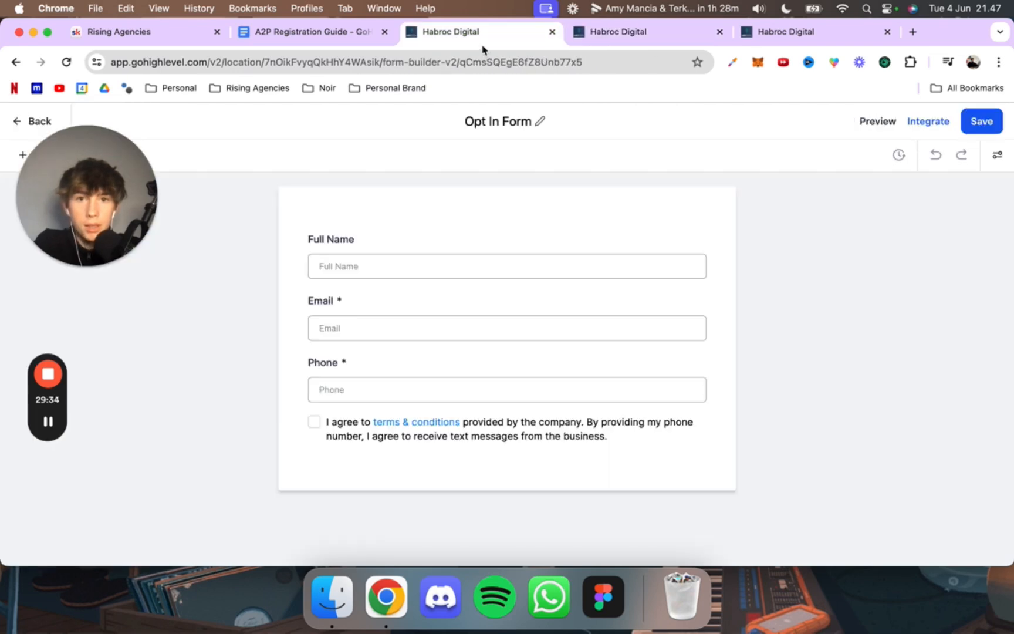
left_click(528, 425)
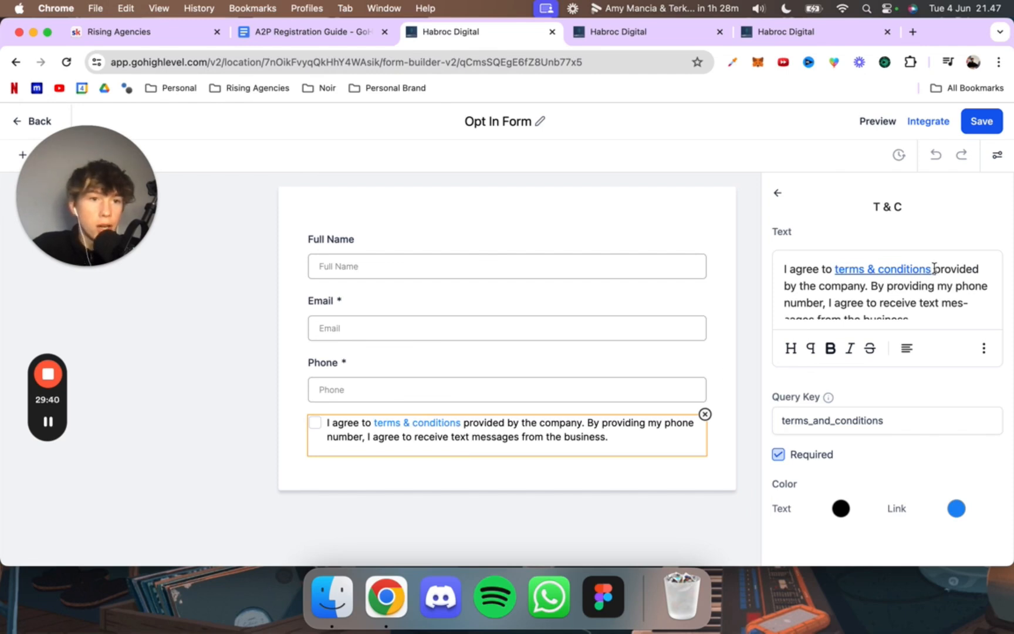
left_click_drag(934, 268, 831, 274)
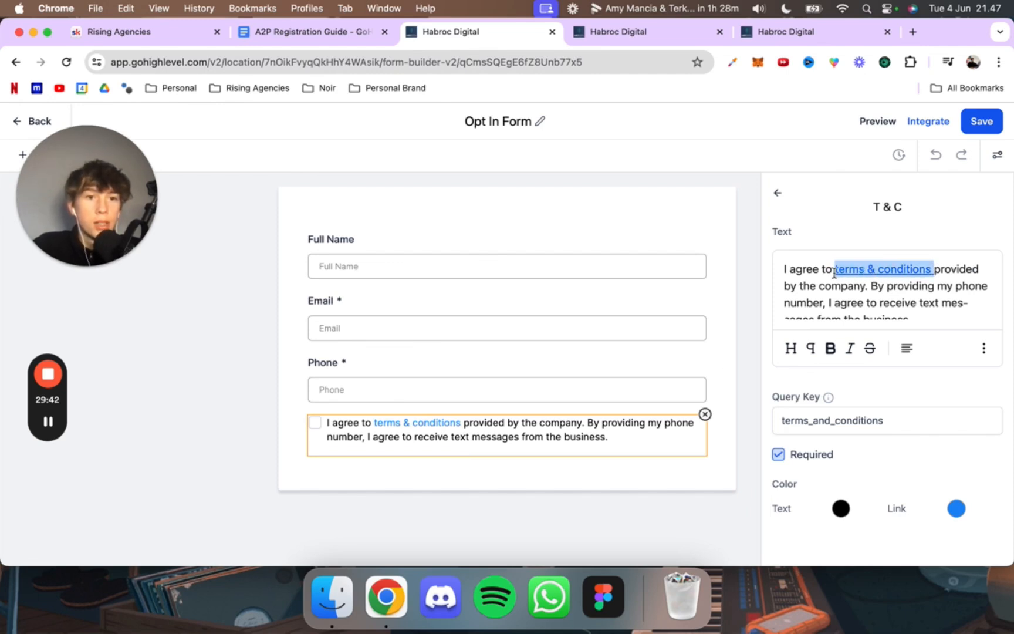
left_click(657, 32)
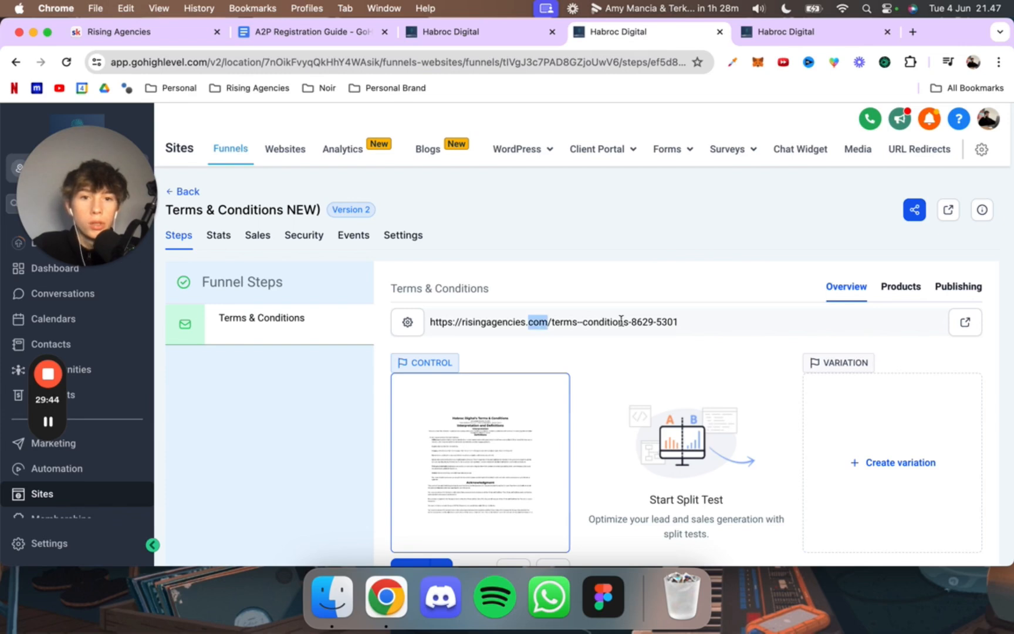
left_click_drag(686, 326, 455, 323)
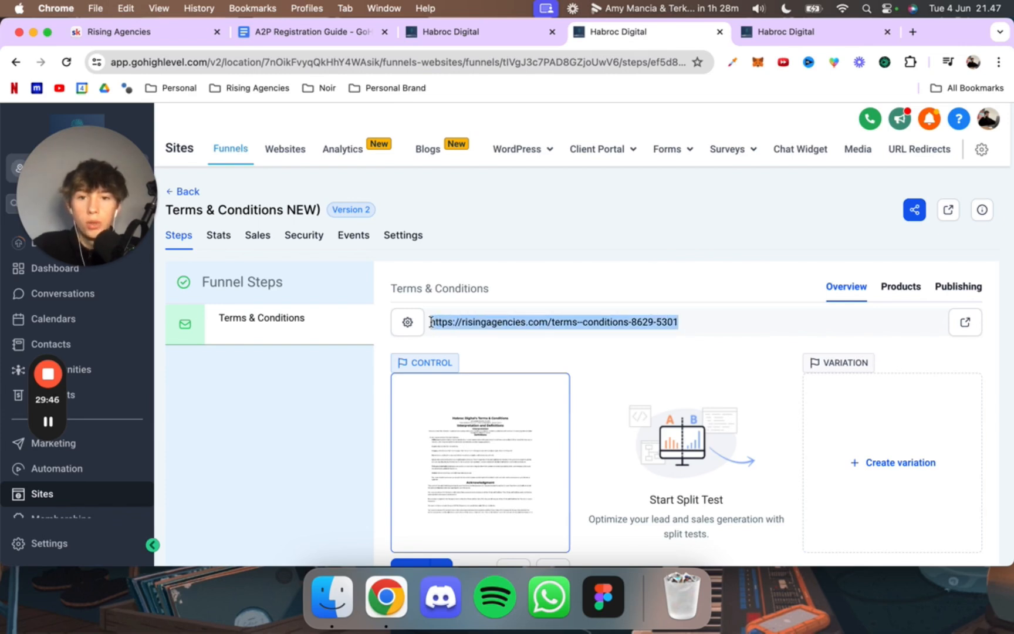
left_click(451, 35)
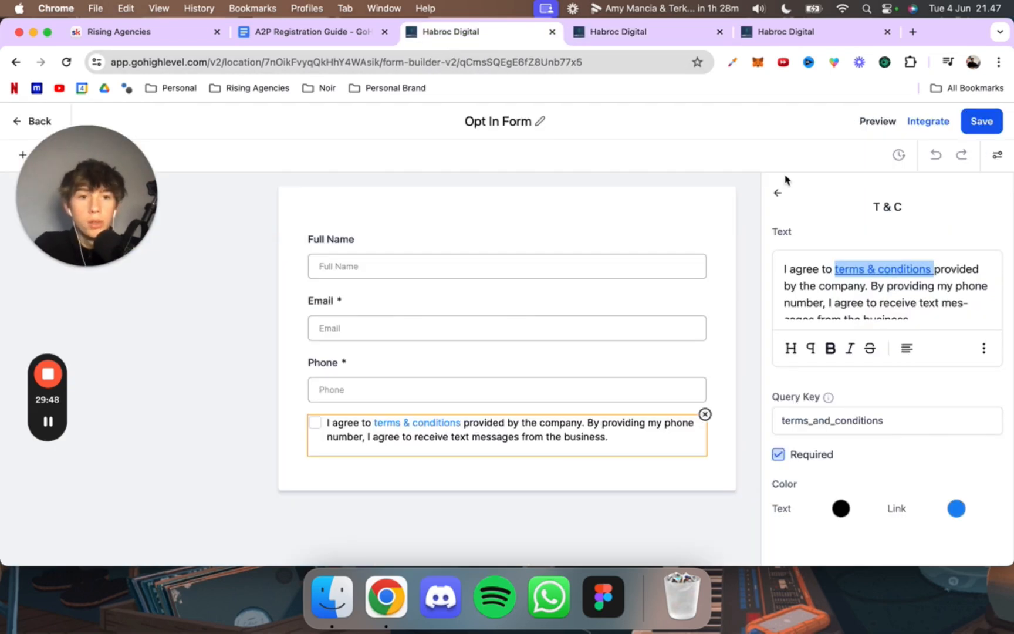
left_click(984, 348)
left_click(983, 301)
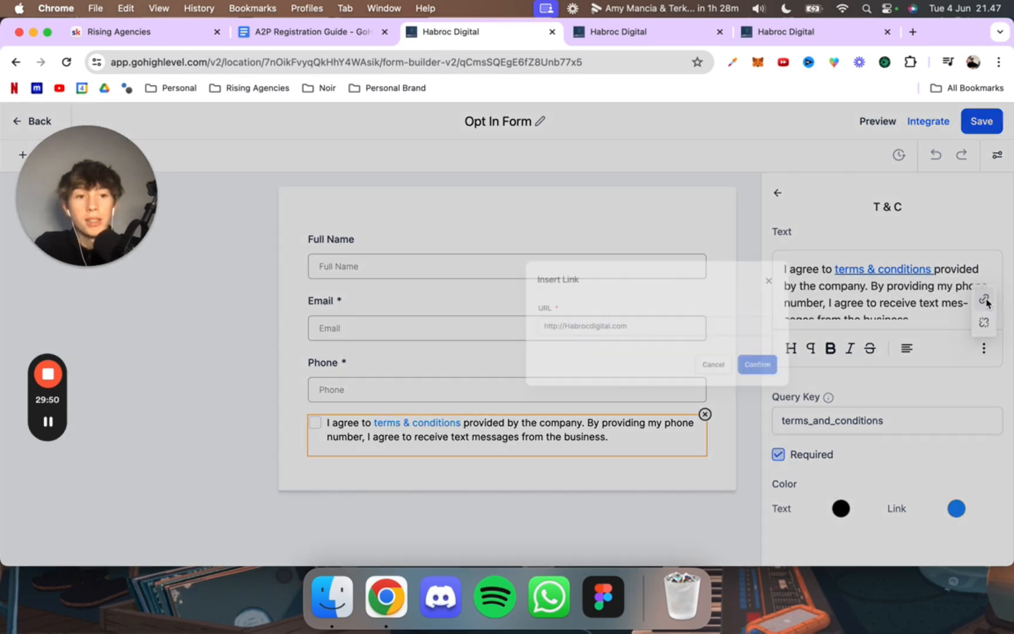
double_click(531, 349)
key("super+a")
type("https://risingagencies.com/terms-conditions-8629-5301")
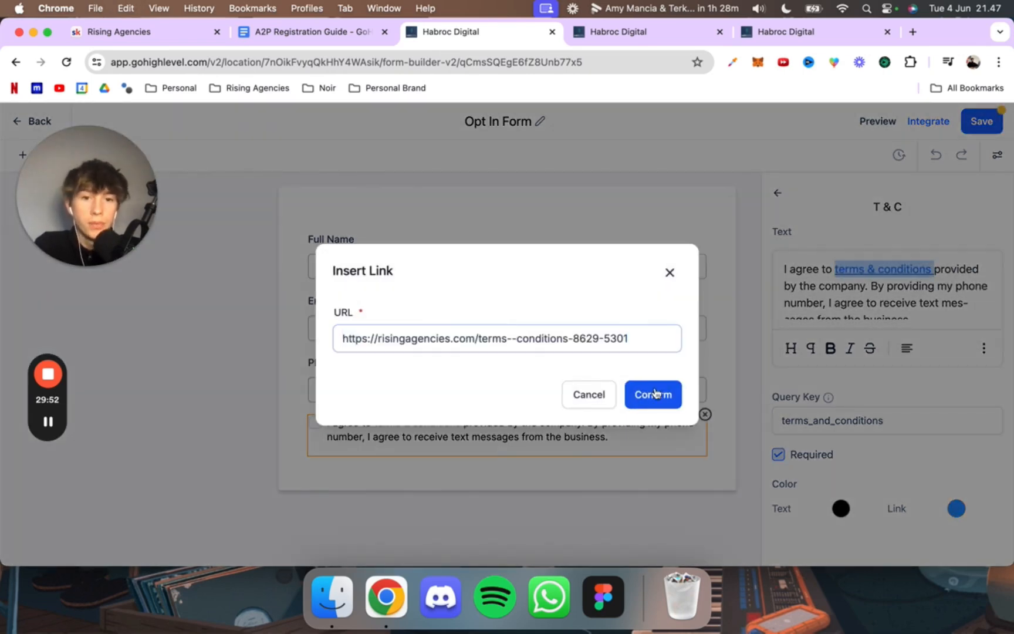
left_click(652, 394)
left_click(989, 115)
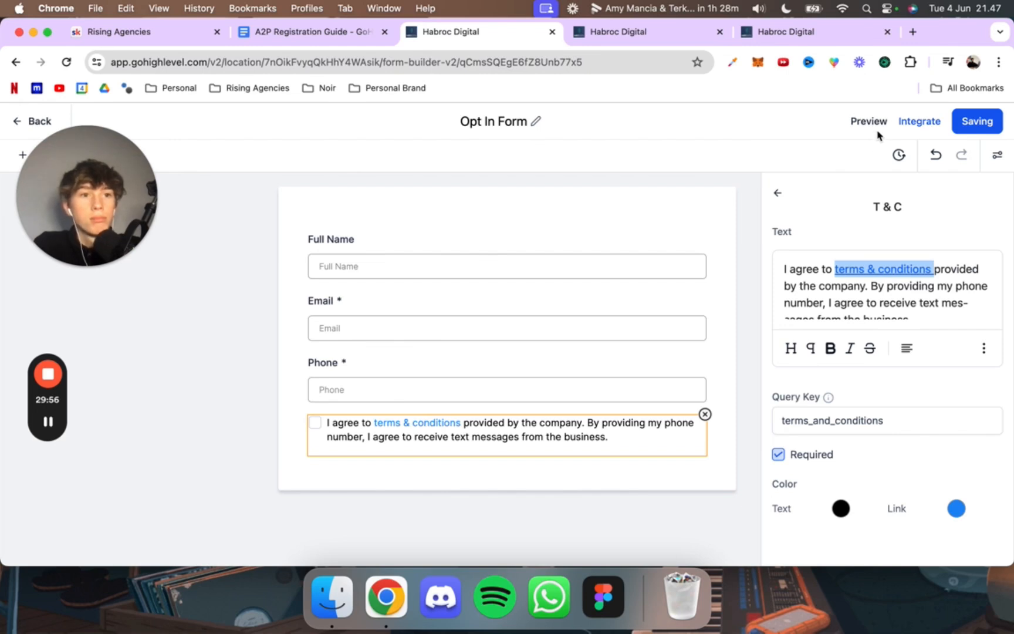
Step: Copy the opt-in page URL from the campaign's user consent text and open that page in a new browser tab
left_click(808, 35)
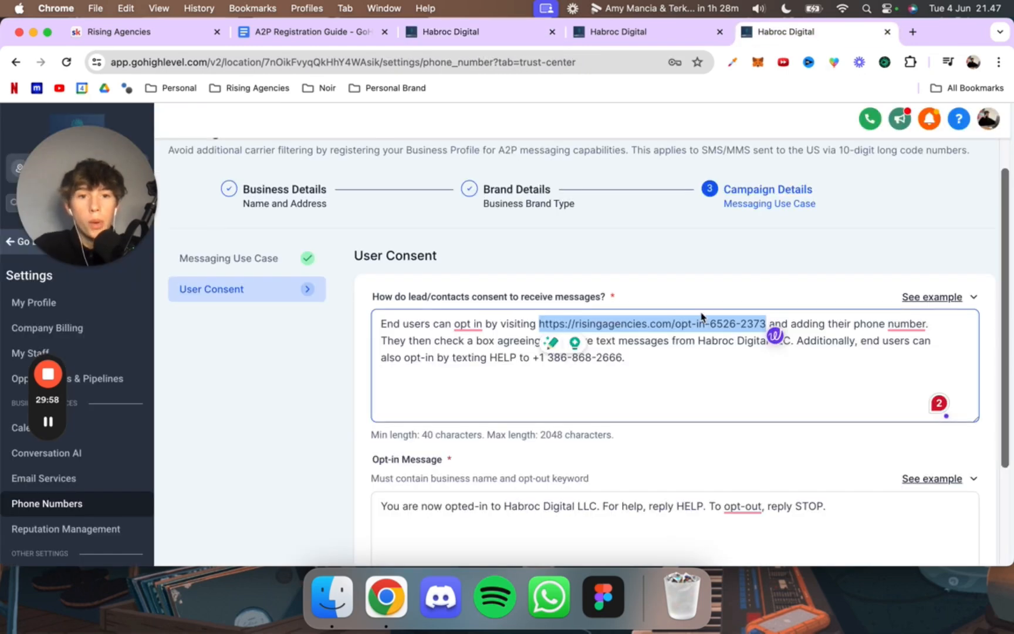
scroll(748, 365, "down", 2)
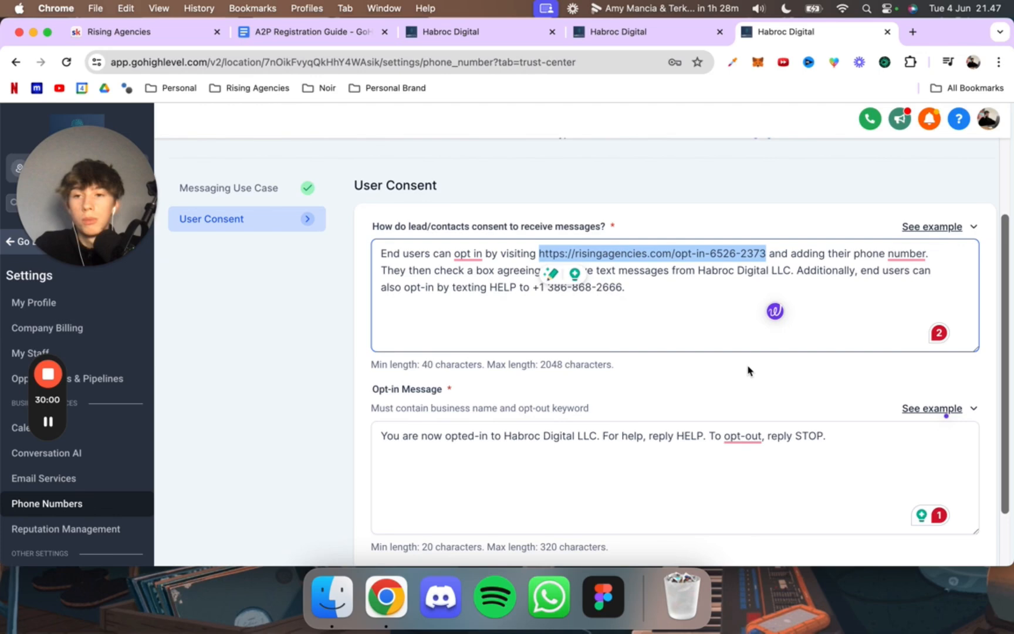
key("super+c")
scroll(747, 371, "up", 4)
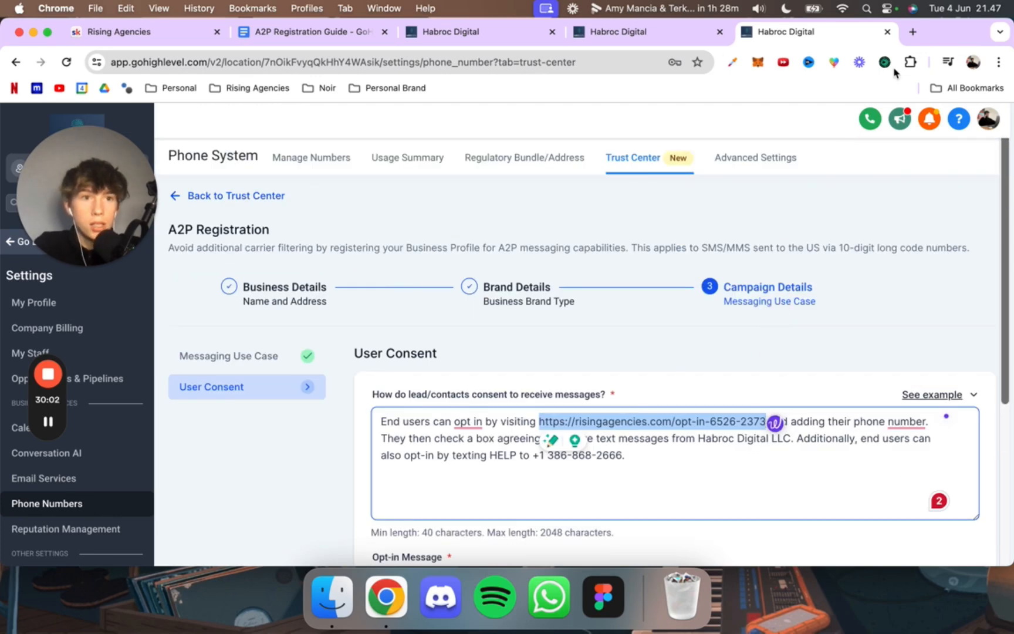
left_click(912, 32)
key("super+v")
key("Return")
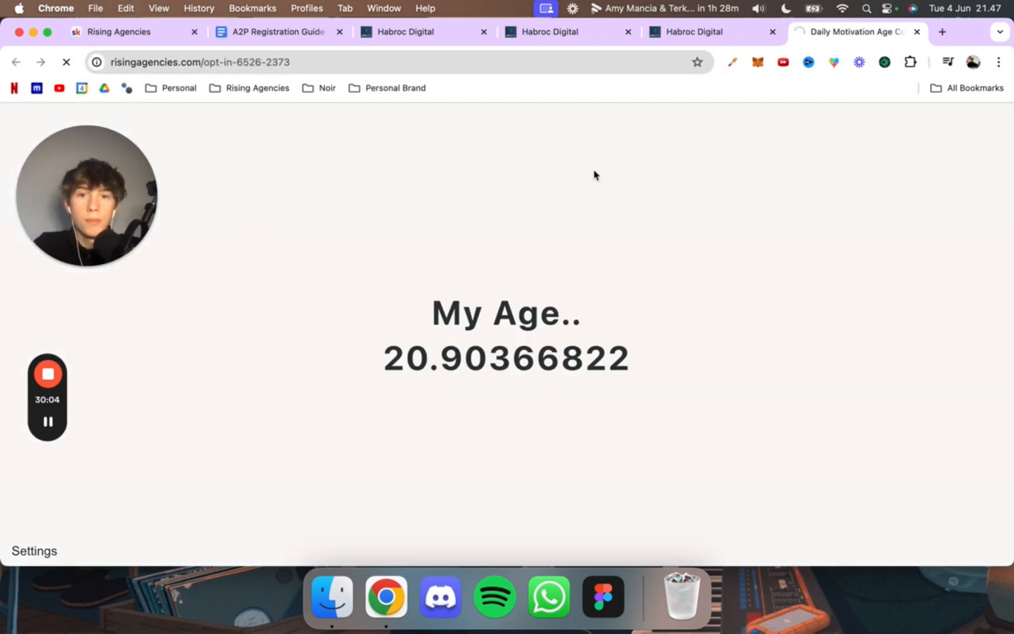
Step: Review the live opt-in page, follow its terms & conditions link to check the target page, and return to the opt-in page
scroll(511, 253, "down", 3)
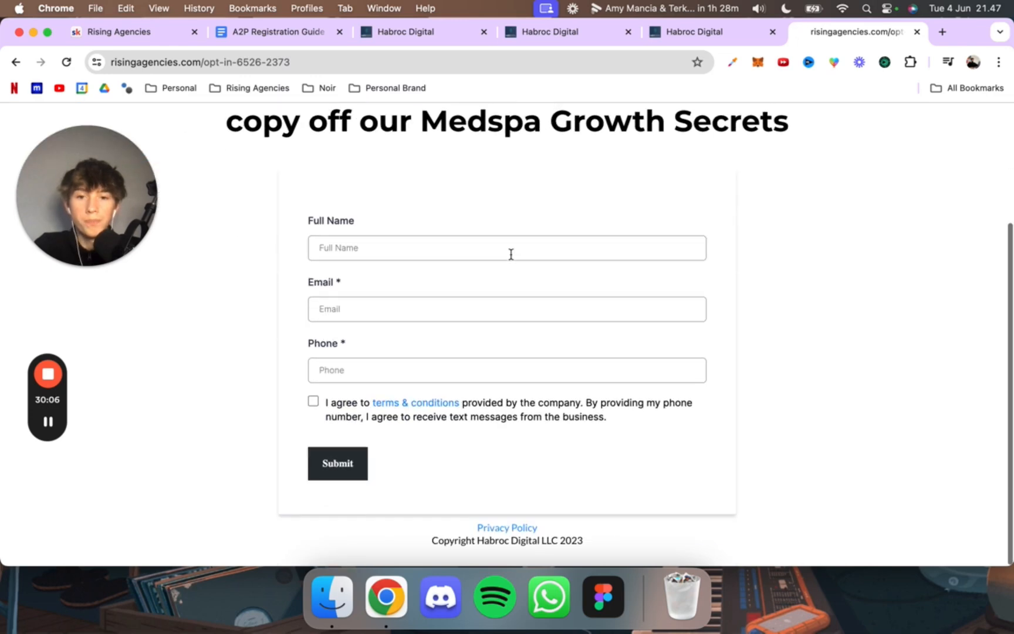
scroll(509, 253, "up", 3)
scroll(399, 453, "down", 3)
left_click(422, 402)
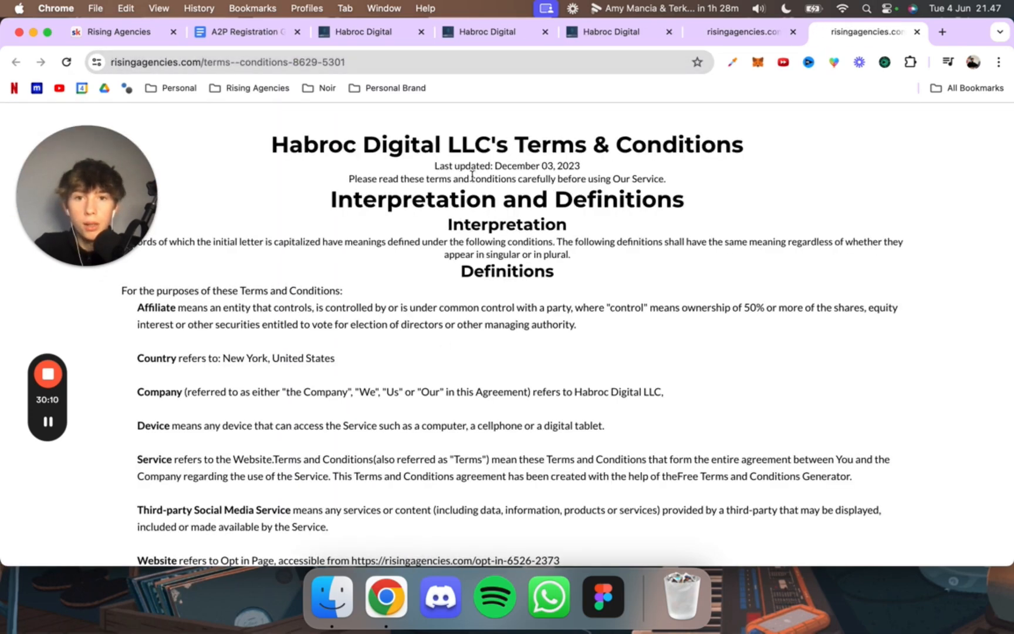
left_click_drag(286, 140, 562, 136)
left_click(569, 133)
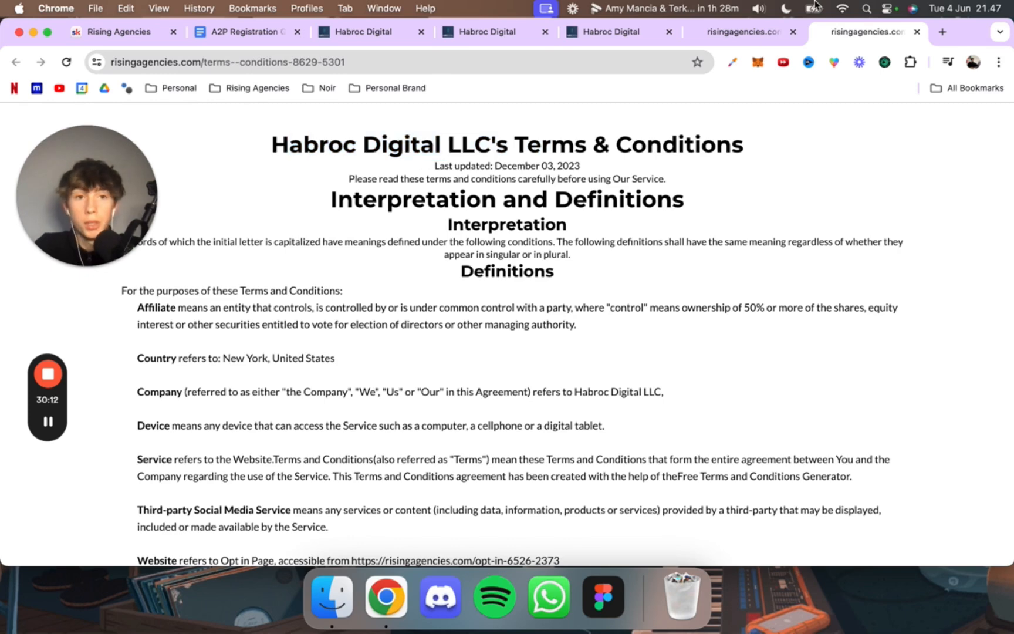
left_click(741, 33)
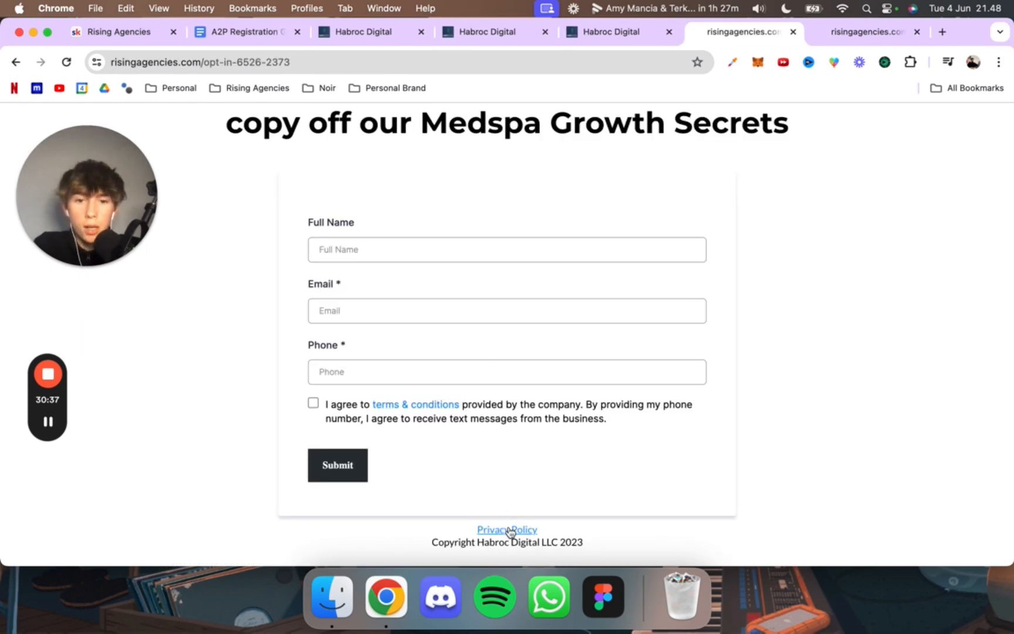
Step: Follow the live opt-in page's Privacy Policy link, check the target page's address, and return to the opt-in page
left_click(508, 529)
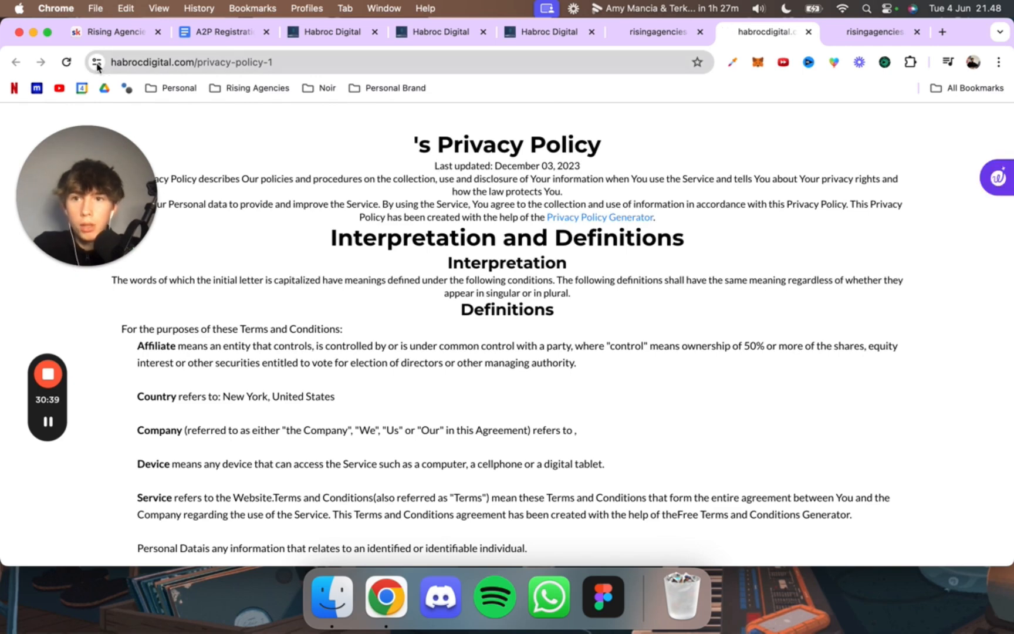
left_click(123, 57)
left_click(651, 38)
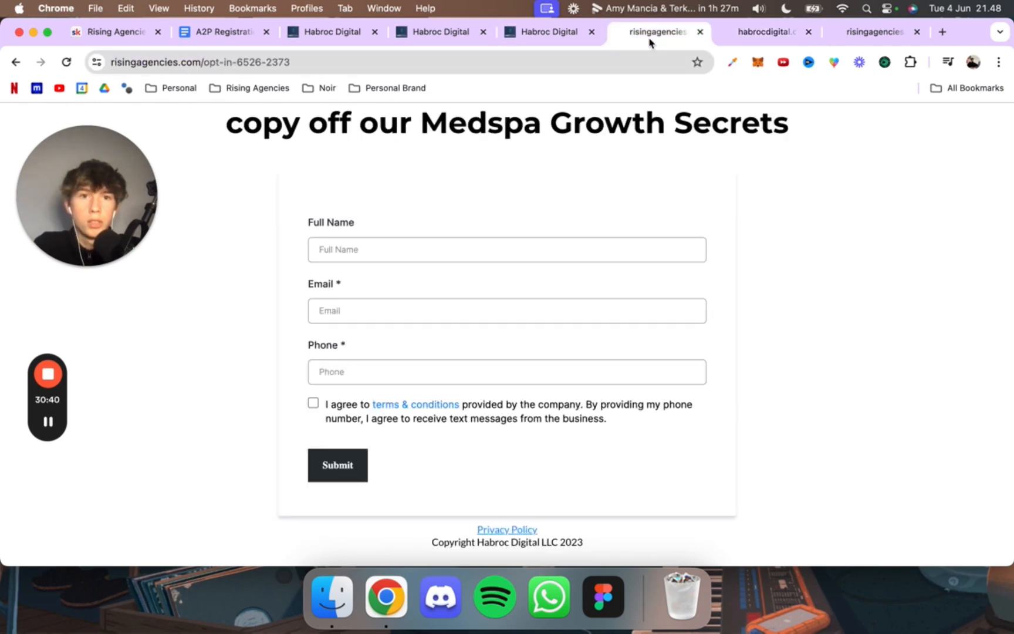
Step: Go back to the funnels list, open Opt In Funnel (NEW), and open its Opt-in Page for editing
left_click(522, 41)
left_click(416, 39)
scroll(355, 324, "down", 1)
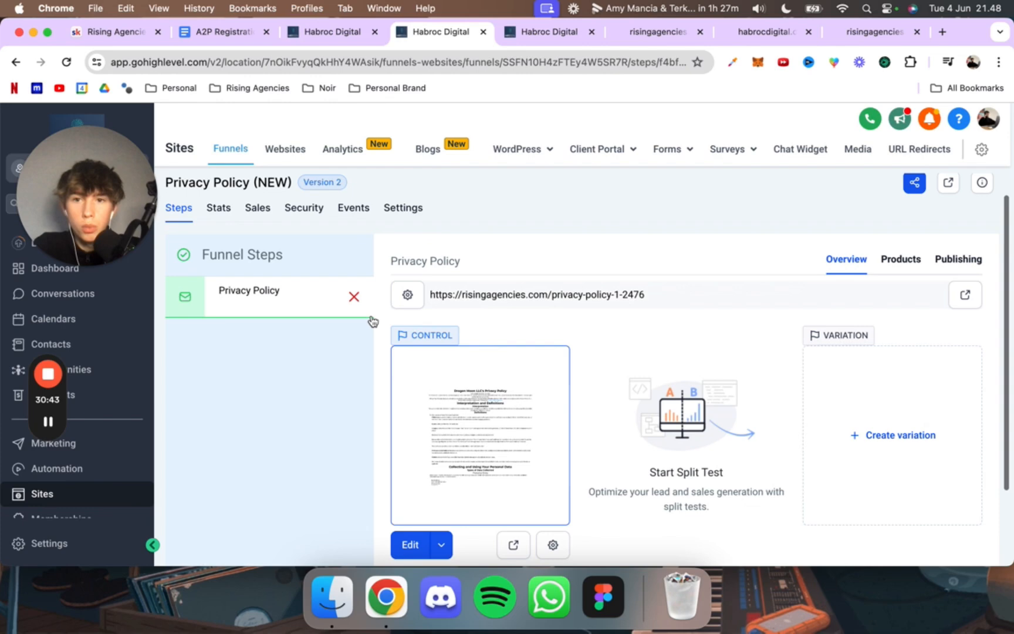
left_click(335, 36)
left_click(433, 35)
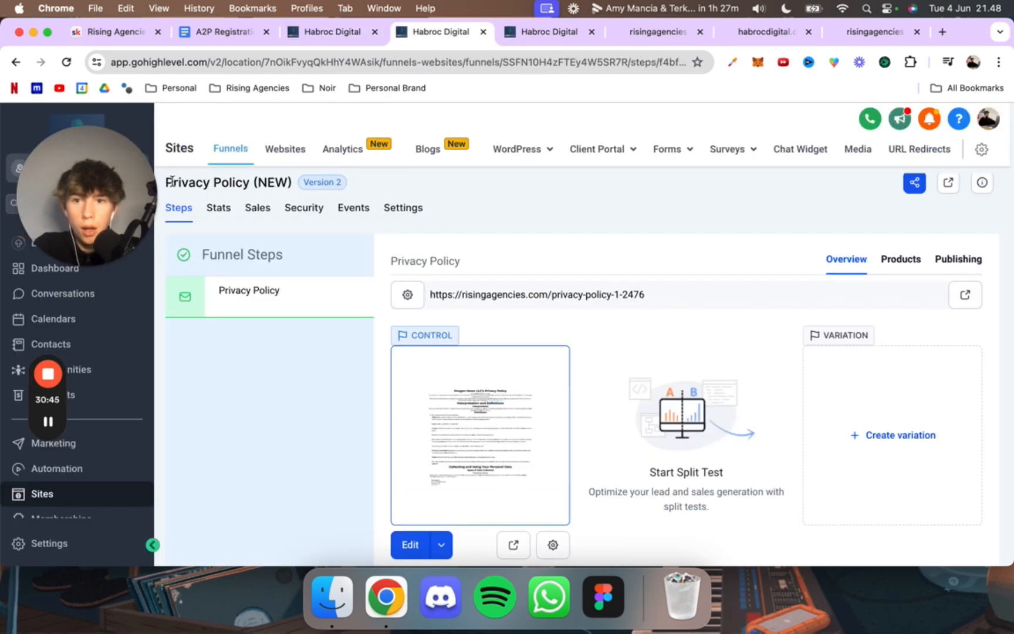
scroll(312, 285, "up", 1)
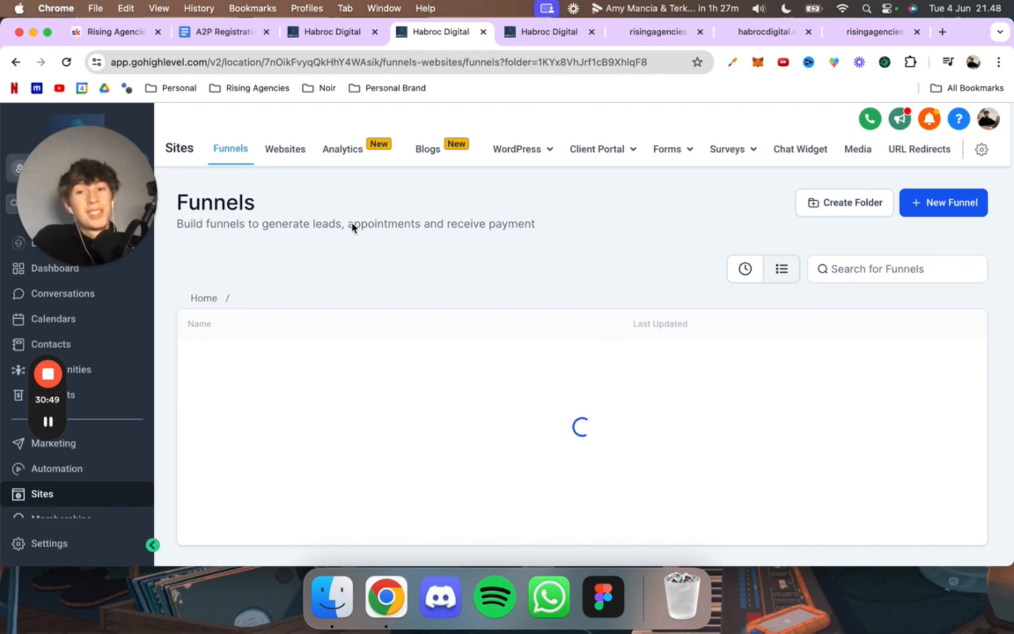
left_click(262, 360)
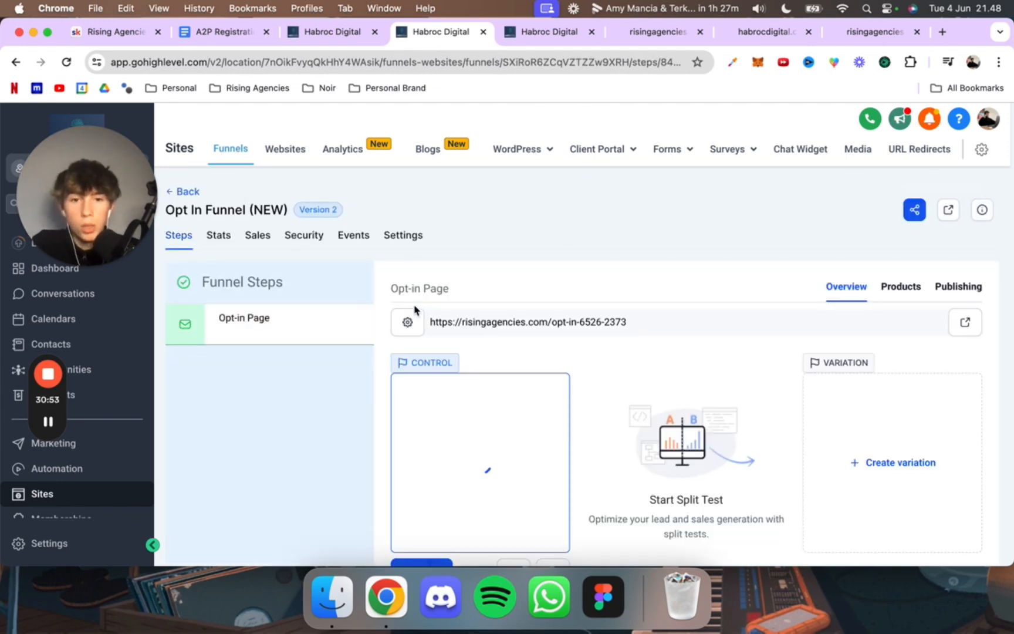
scroll(461, 452, "down", 3)
left_click(442, 449)
left_click(449, 420)
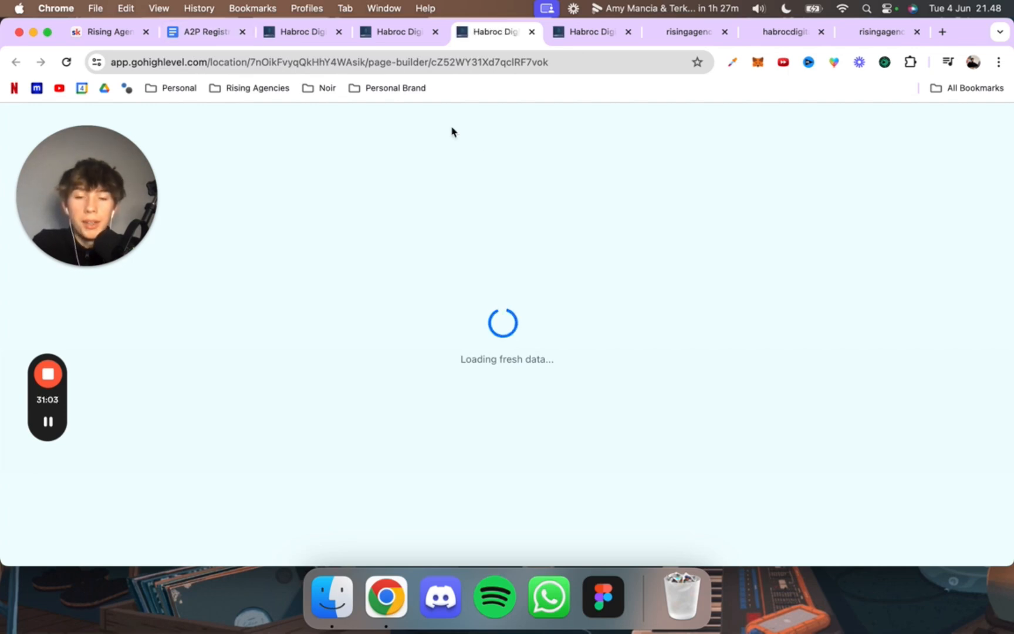
Step: Return to the User Consent section of the A2P registration and submit the campaign details
left_click(622, 34)
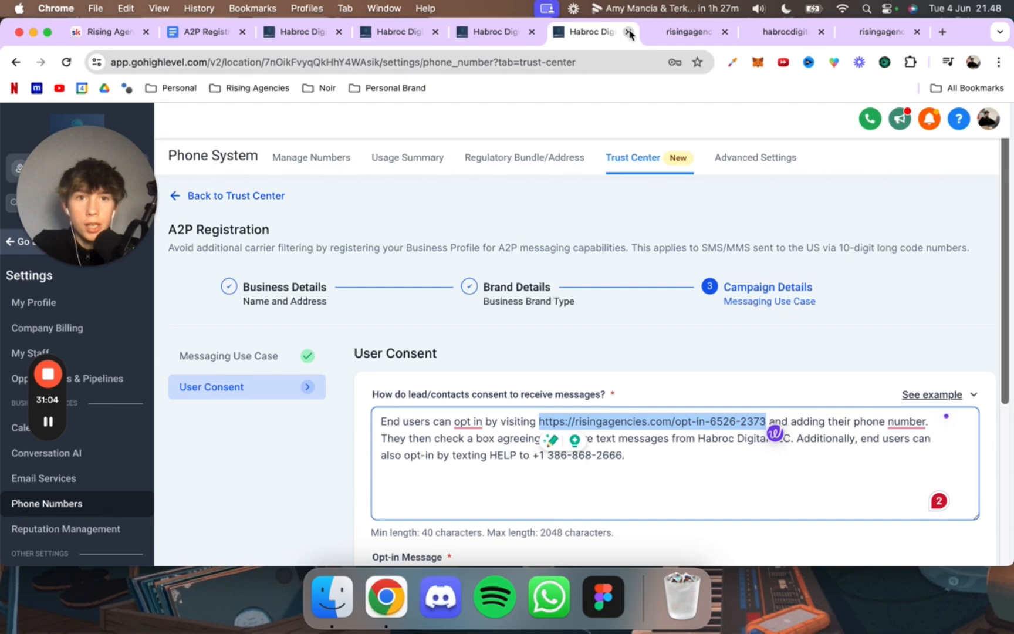
left_click(414, 34)
left_click(569, 33)
scroll(608, 352, "down", 3)
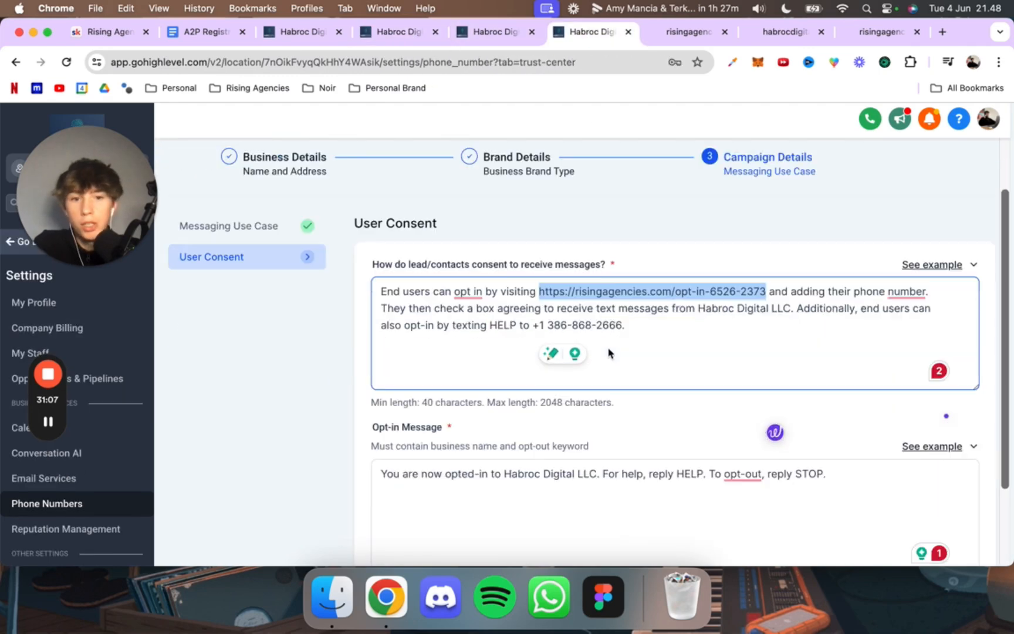
scroll(608, 352, "down", 2)
left_click(937, 513)
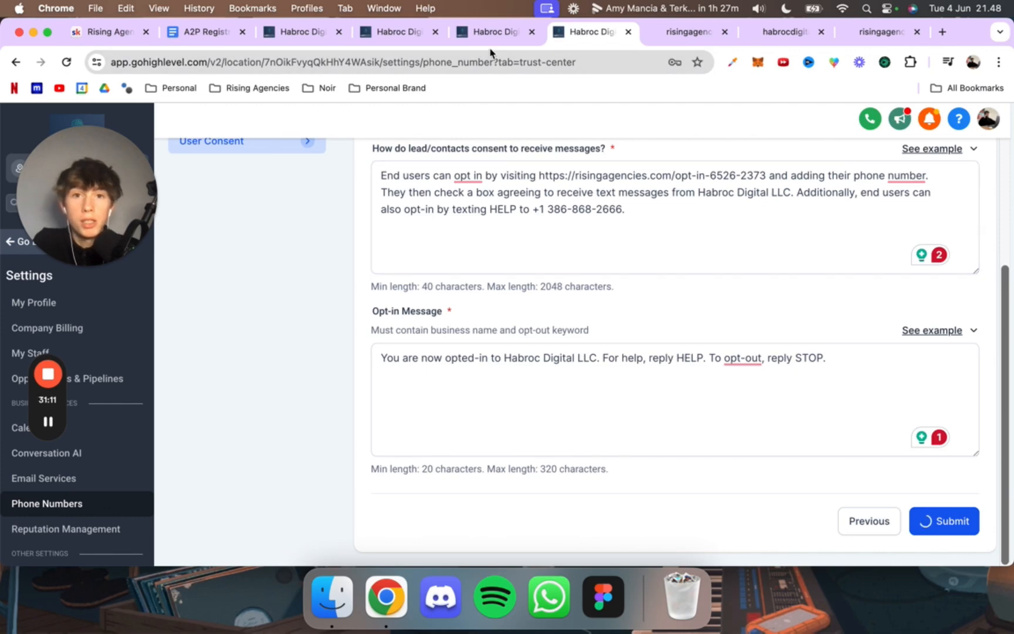
Step: Open the link settings of the "Privacy Policy" footer text in the opt-in page editor and select the existing URL
left_click(492, 32)
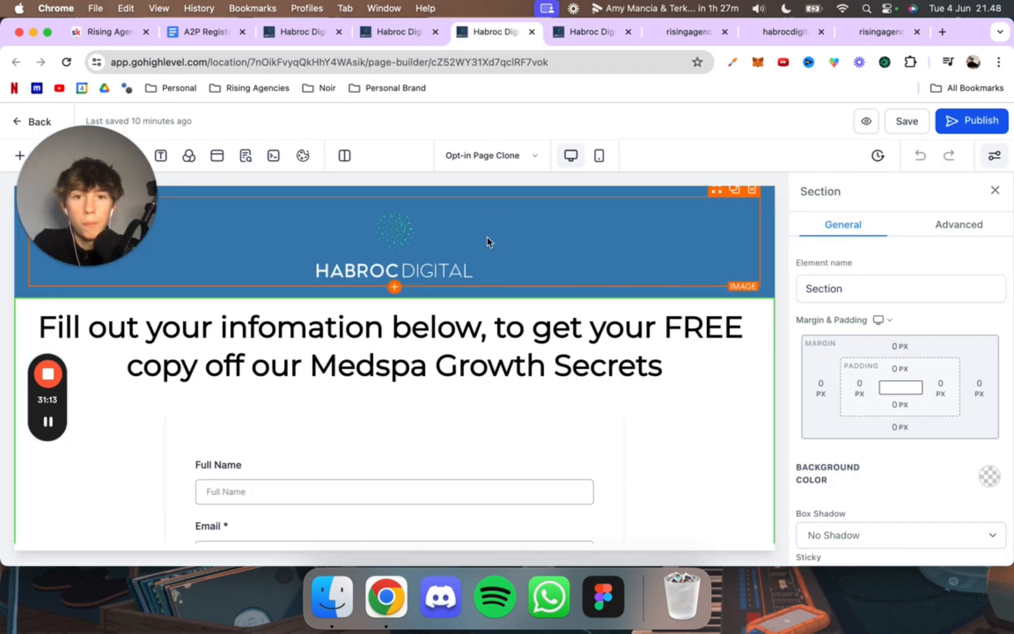
scroll(487, 237, "down", 5)
left_click(422, 508)
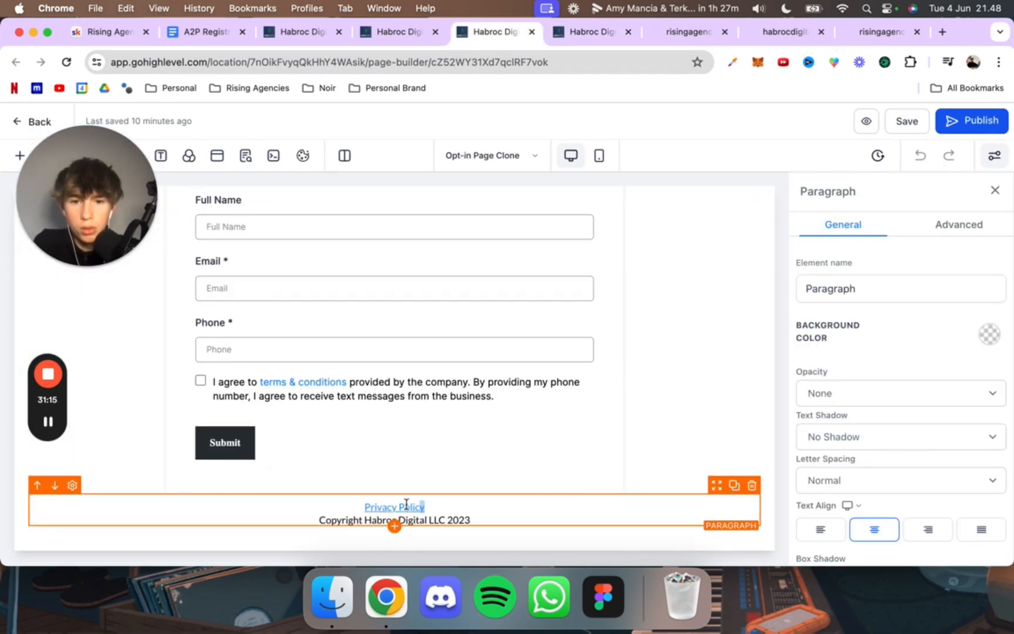
left_click_drag(424, 502, 365, 501)
left_click(380, 482)
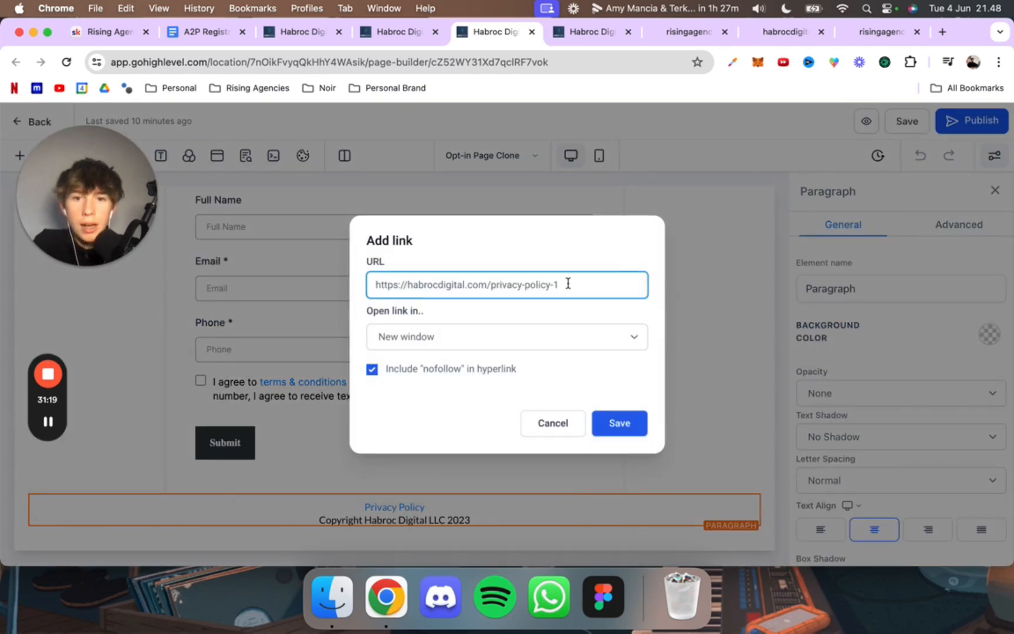
left_click_drag(567, 284, 374, 282)
Step: Close the old privacy policy page, open the Privacy Policy (NEW) funnel, and copy its page URL
left_click(813, 37)
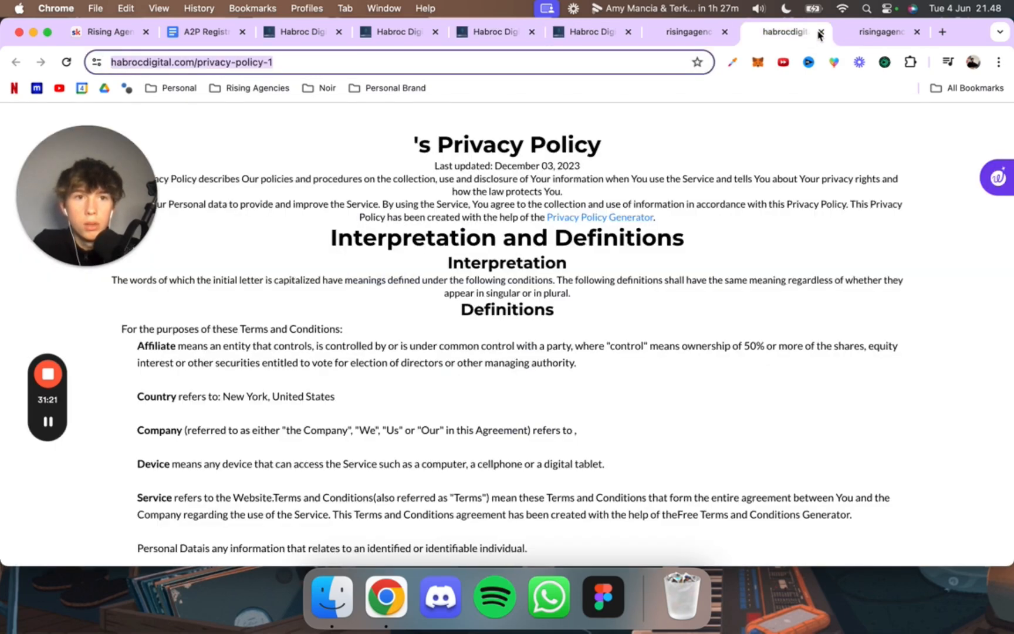
left_click(820, 32)
left_click(502, 33)
left_click(382, 33)
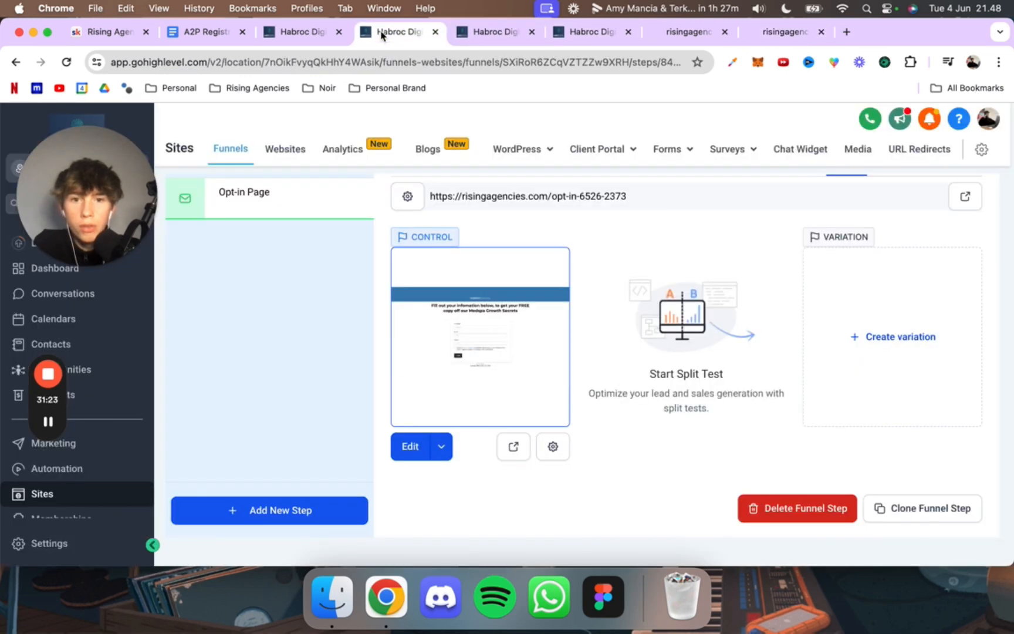
left_click(540, 33)
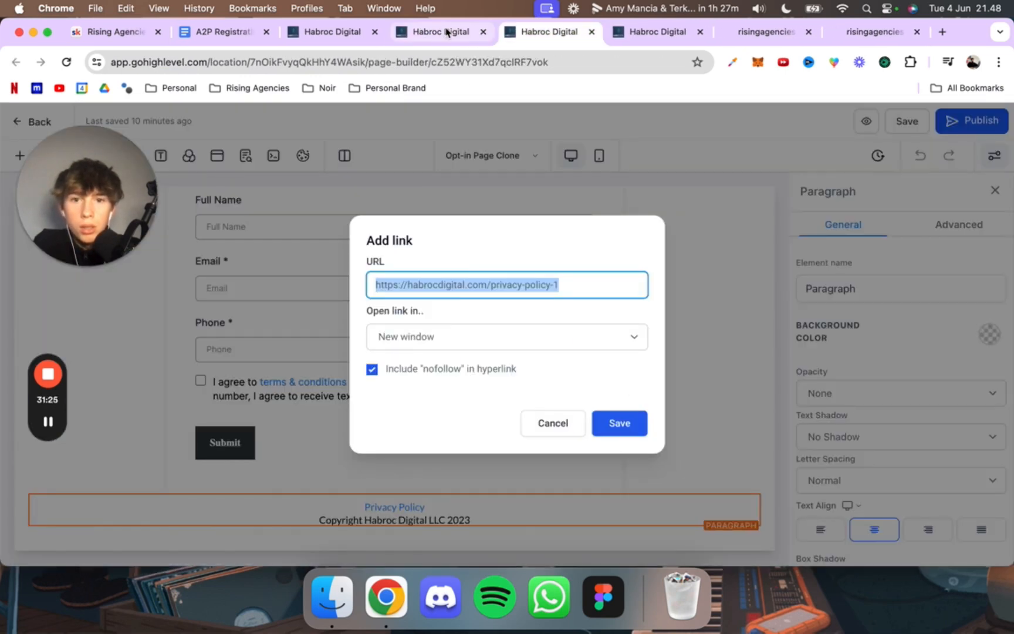
left_click(382, 34)
left_click(380, 34)
left_click(407, 27)
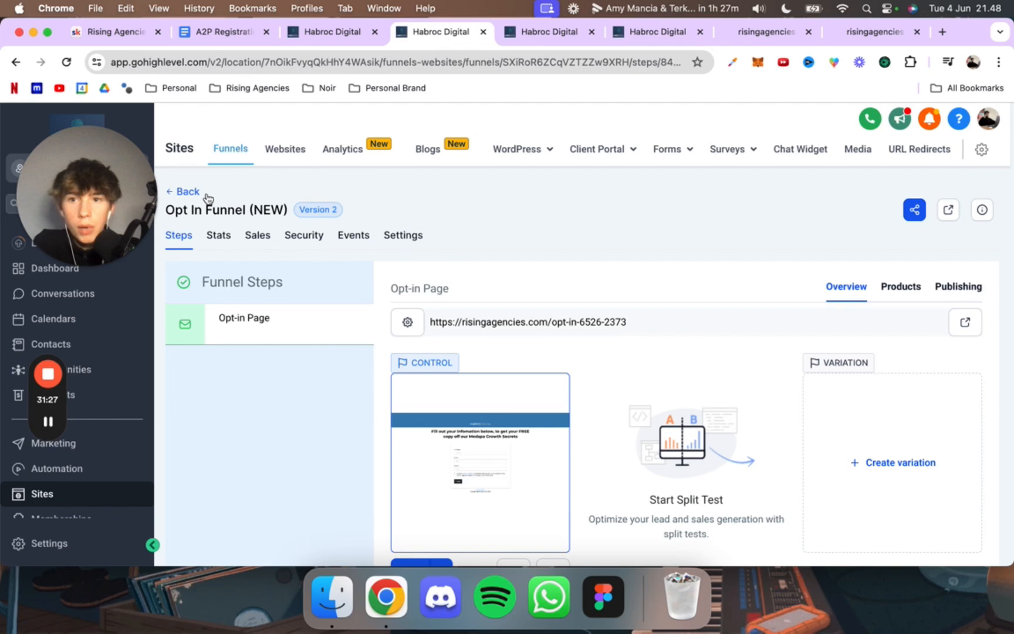
left_click(187, 195)
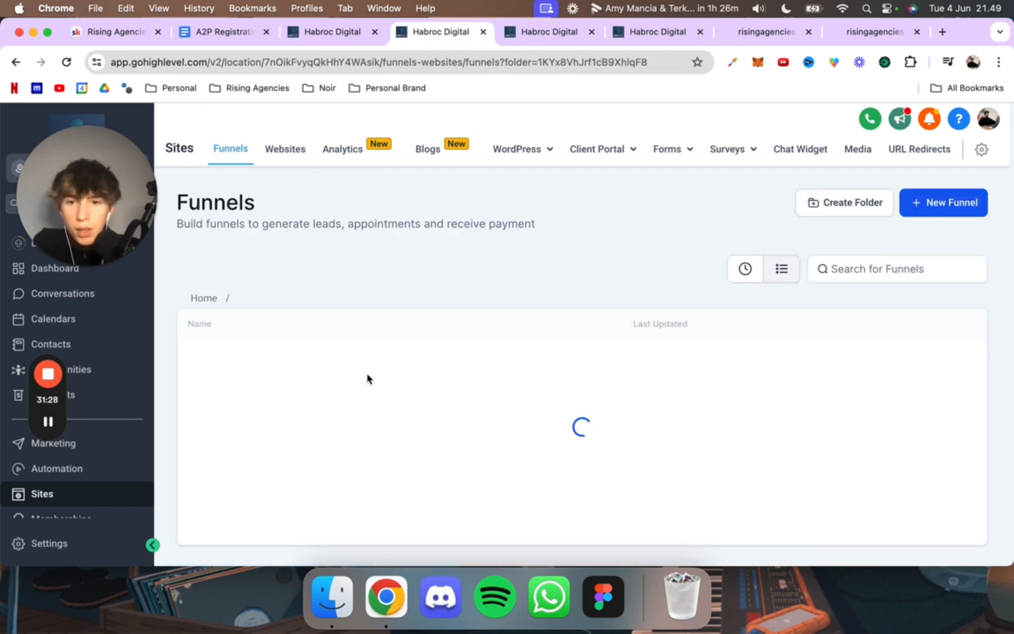
left_click(245, 405)
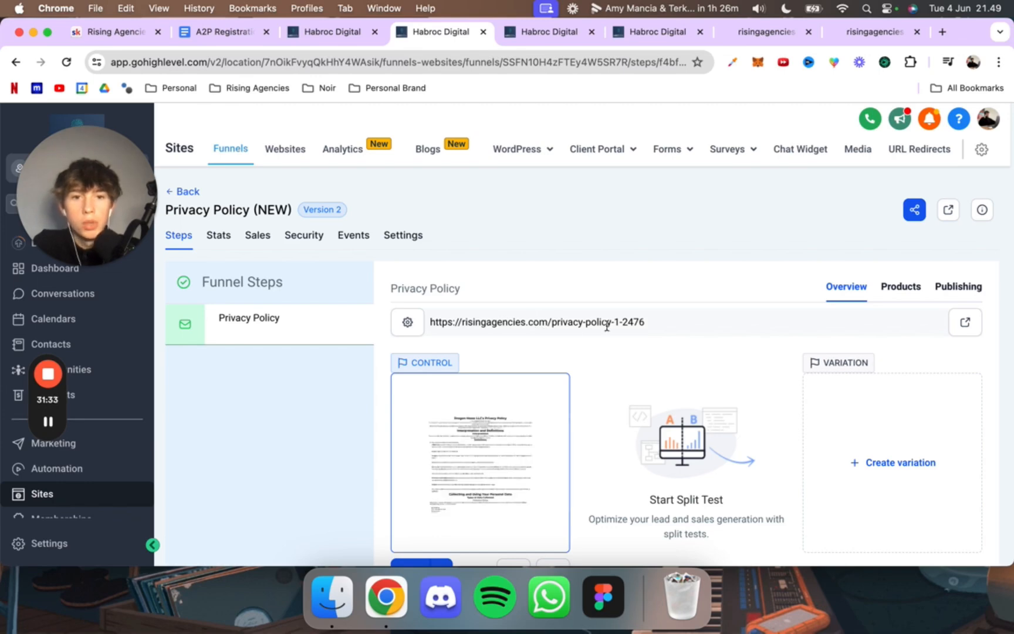
triple_click(607, 325)
key("cmd+c")
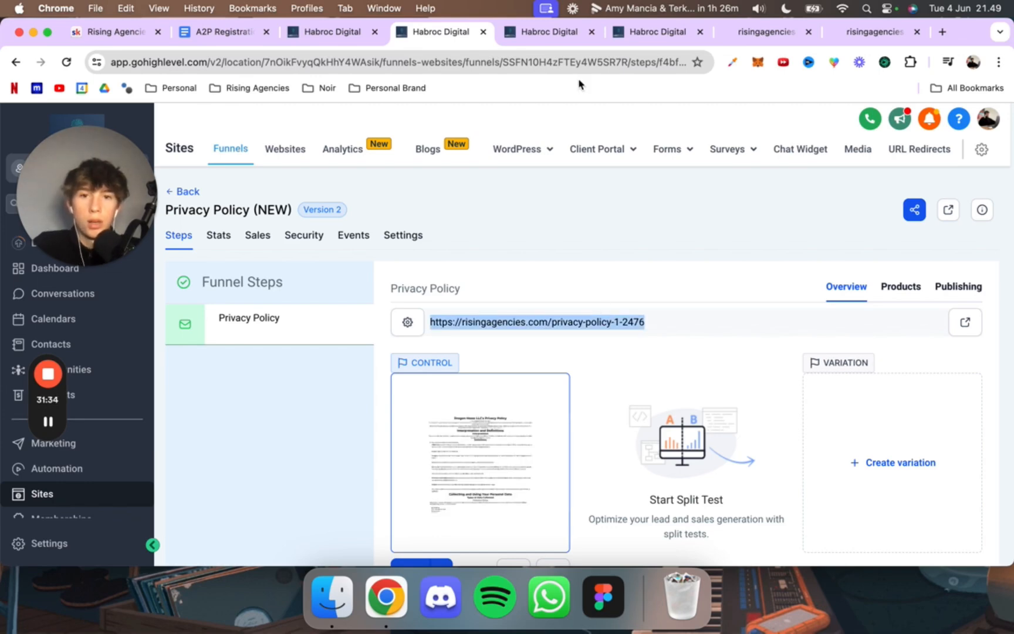
left_click(557, 31)
key("cmd+v")
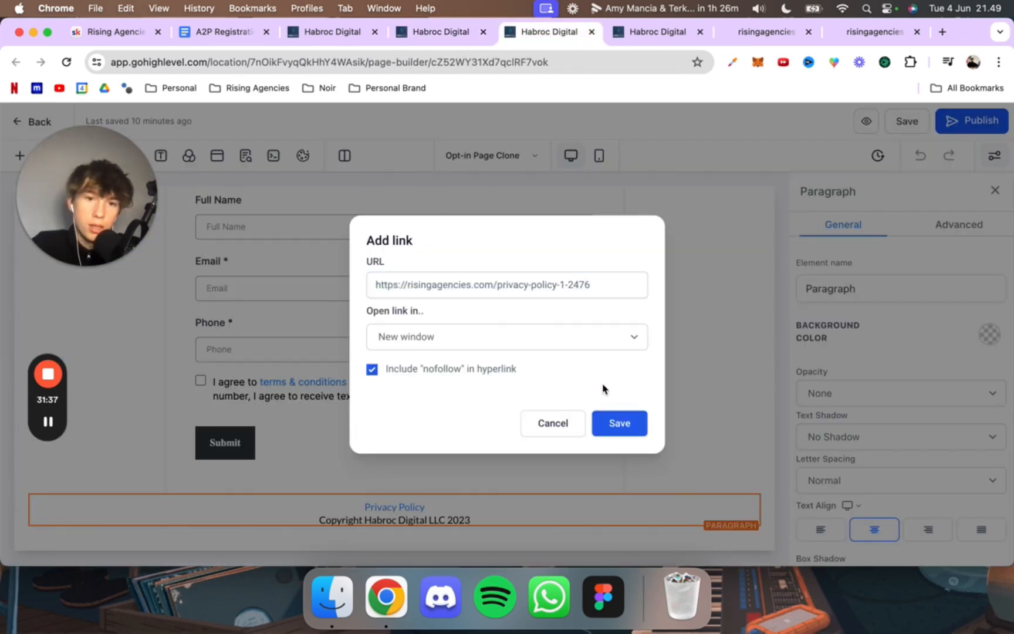
left_click(609, 414)
left_click(950, 120)
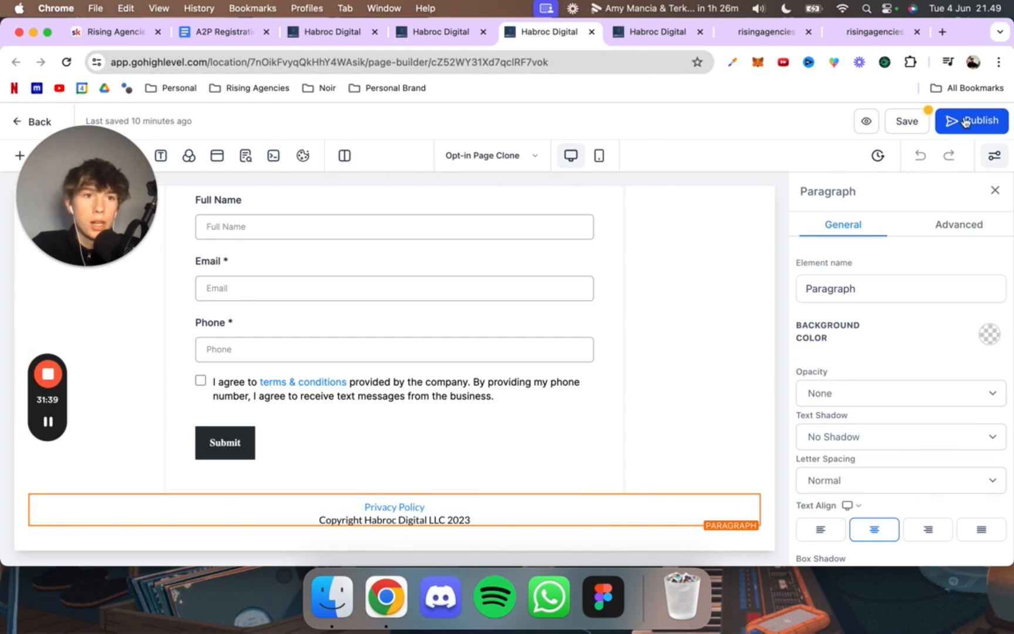
Step: Check the open live funnel pages, test the opt-in page's Privacy Policy link, and close the page it opens
left_click(765, 34)
left_click(862, 34)
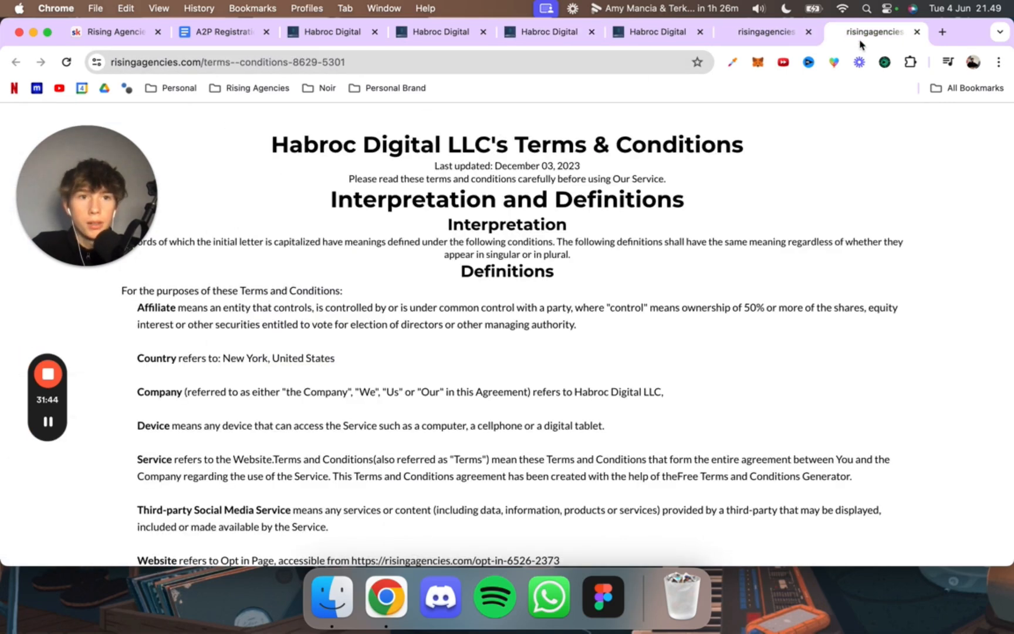
left_click(777, 35)
left_click(505, 535)
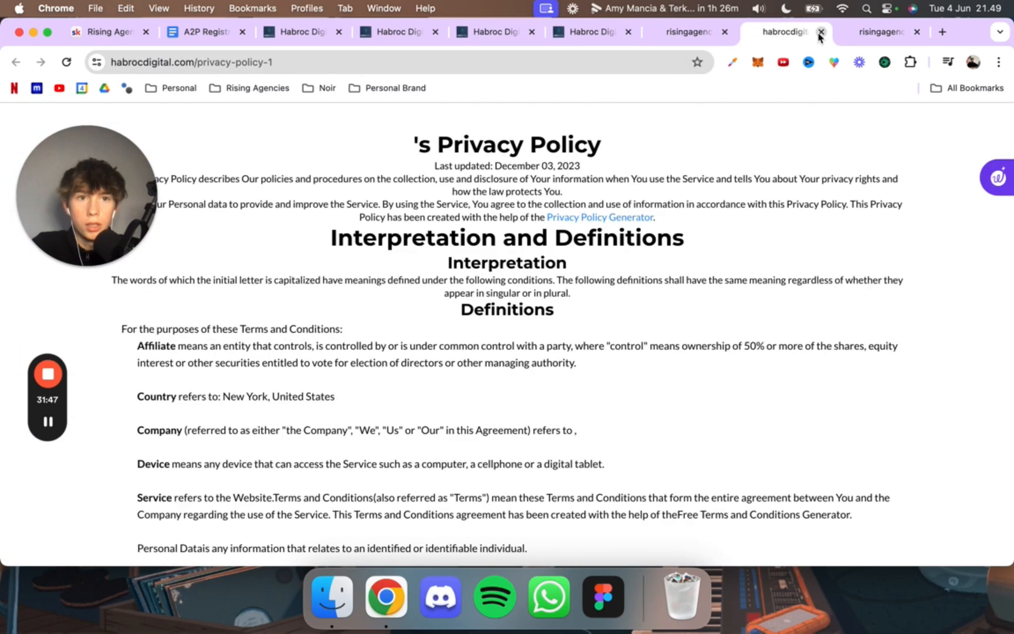
key("super+w")
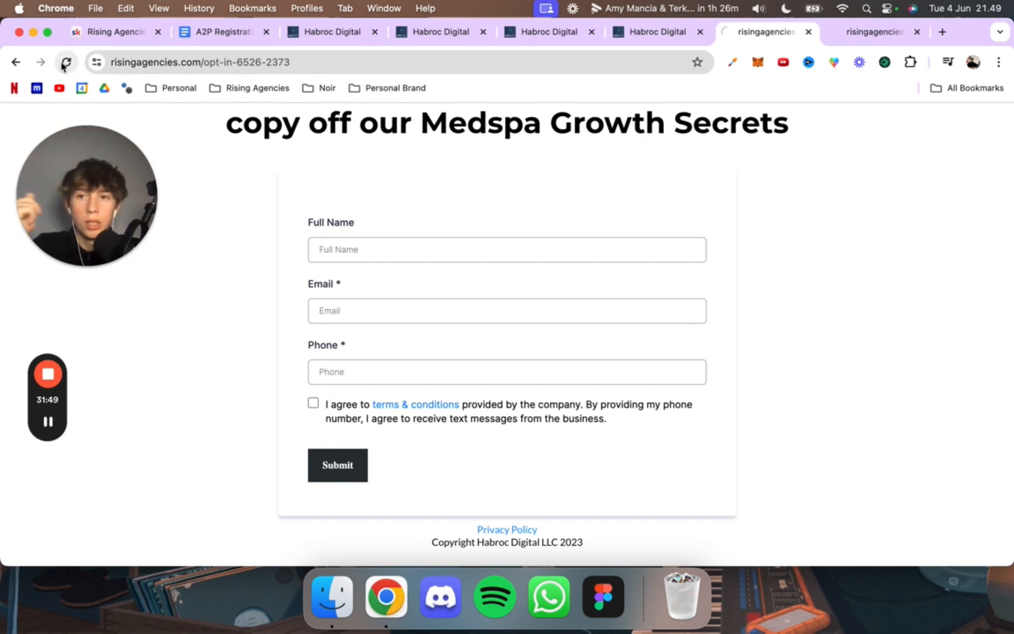
Step: Reload the live opt-in page and follow its Privacy Policy link again to check the target page
left_click(65, 62)
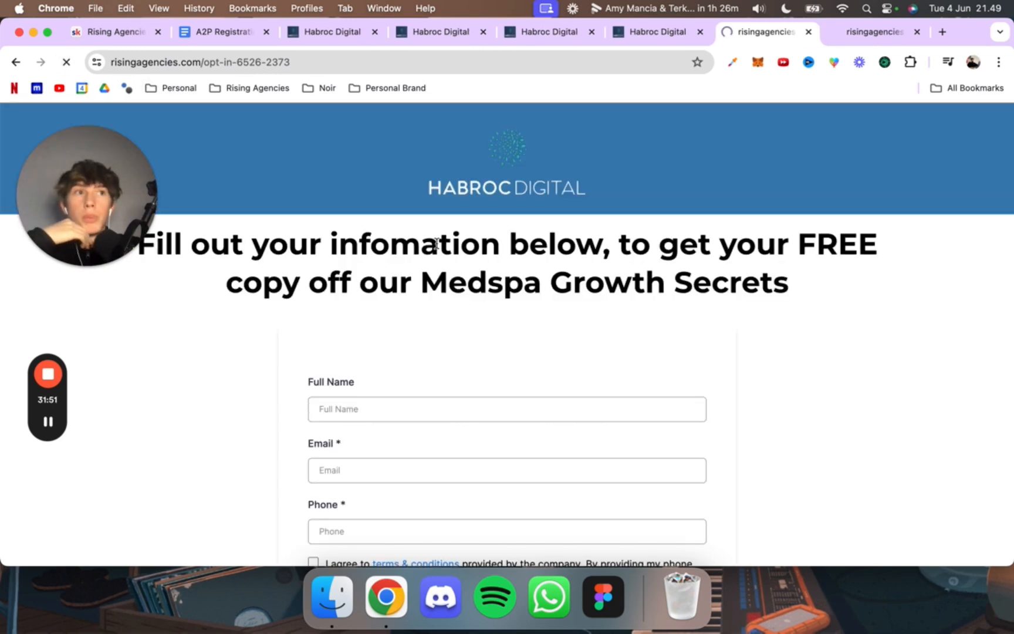
scroll(534, 352, "down", 5)
left_click(508, 531)
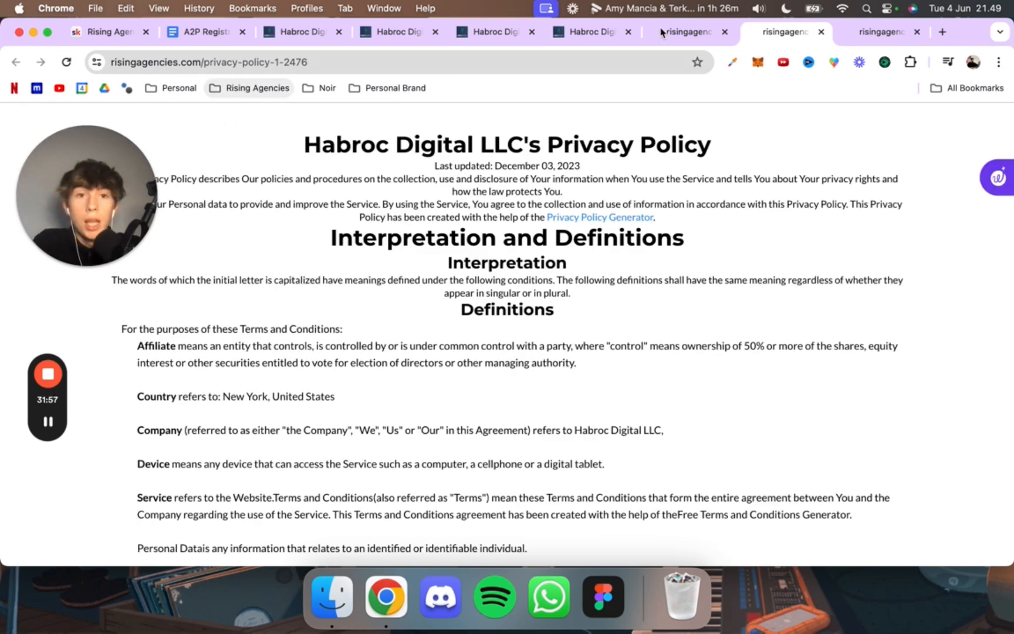
left_click(689, 32)
left_click(775, 32)
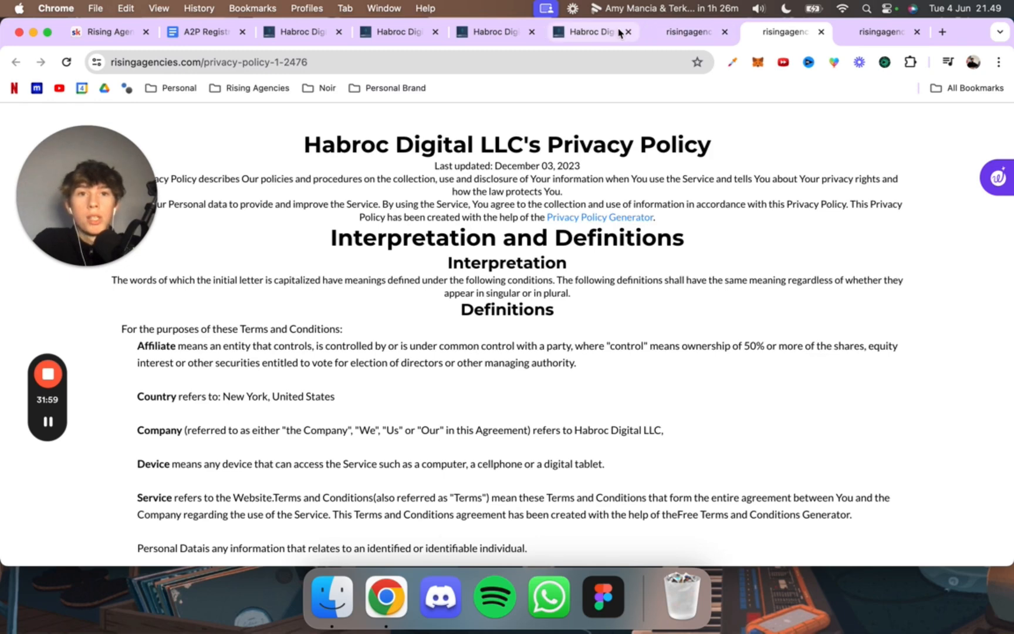
Step: Check the brand and campaign status in the Trust Center, reloading the page and dismissing the tax exemption banner
left_click(587, 31)
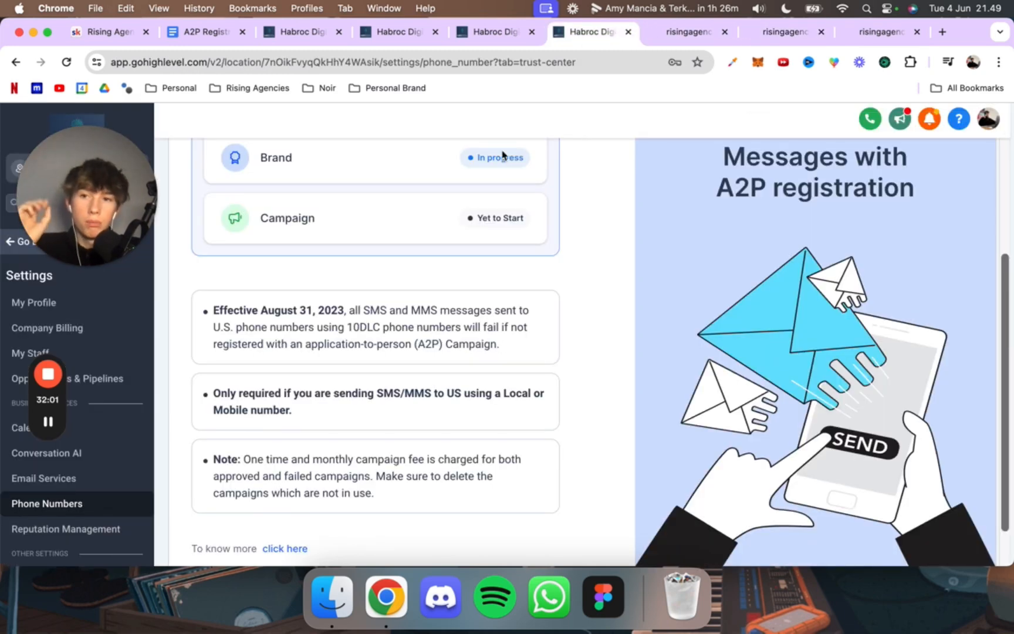
scroll(502, 155, "up", 1)
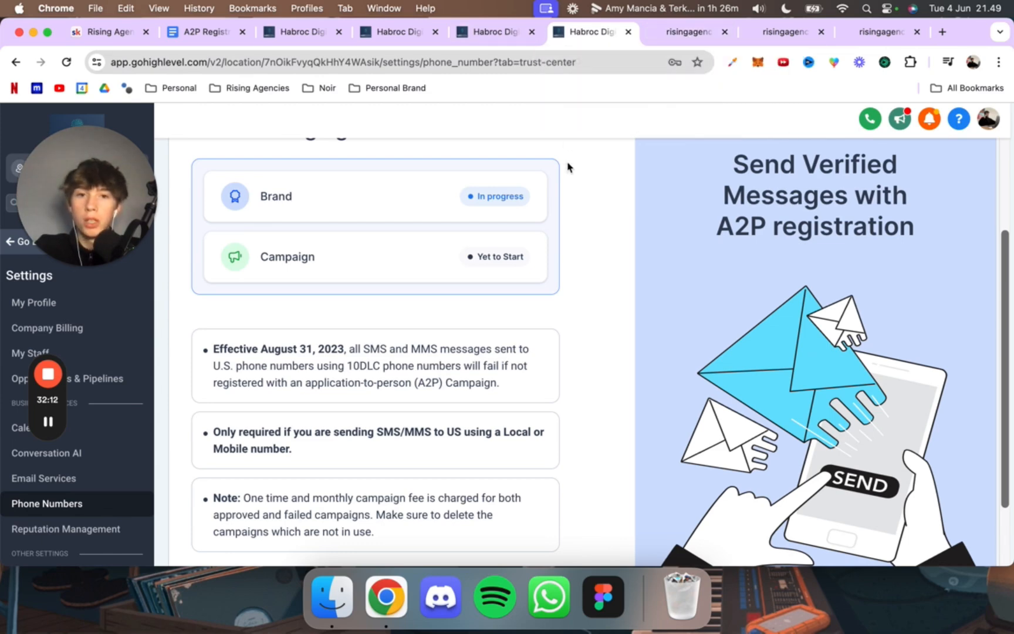
scroll(566, 173, "down", 2)
scroll(567, 178, "up", 2)
scroll(567, 178, "up", 4)
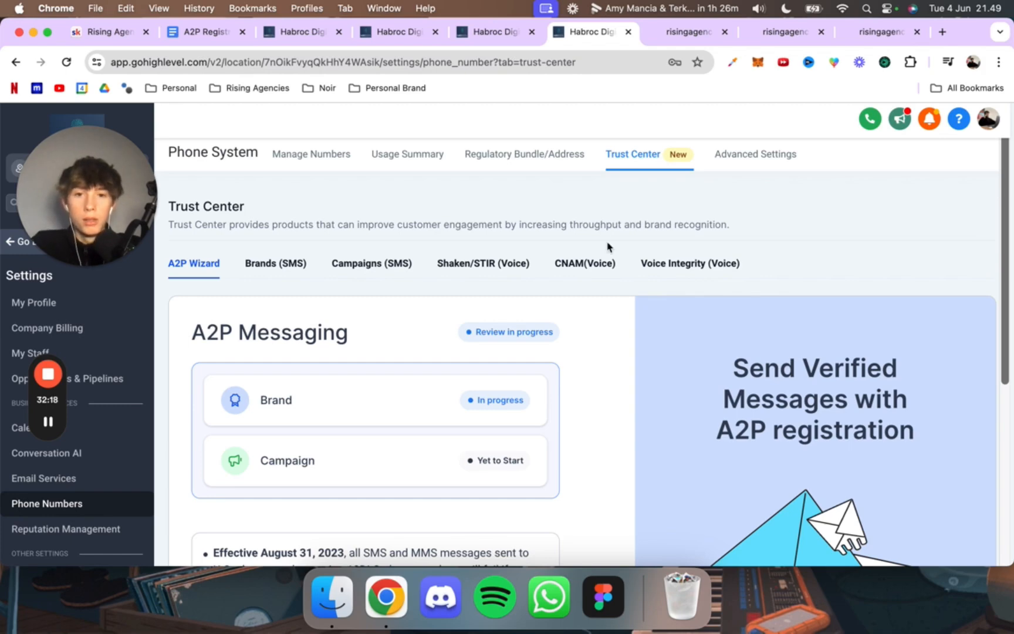
scroll(613, 292, "down", 3)
key("super+r")
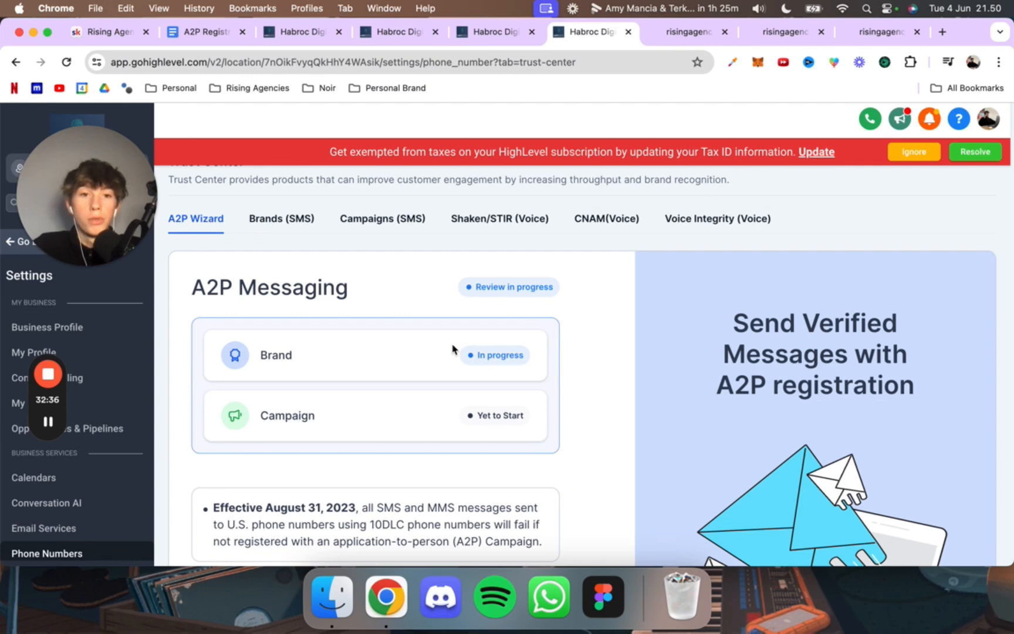
left_click(936, 152)
scroll(475, 376, "down", 3)
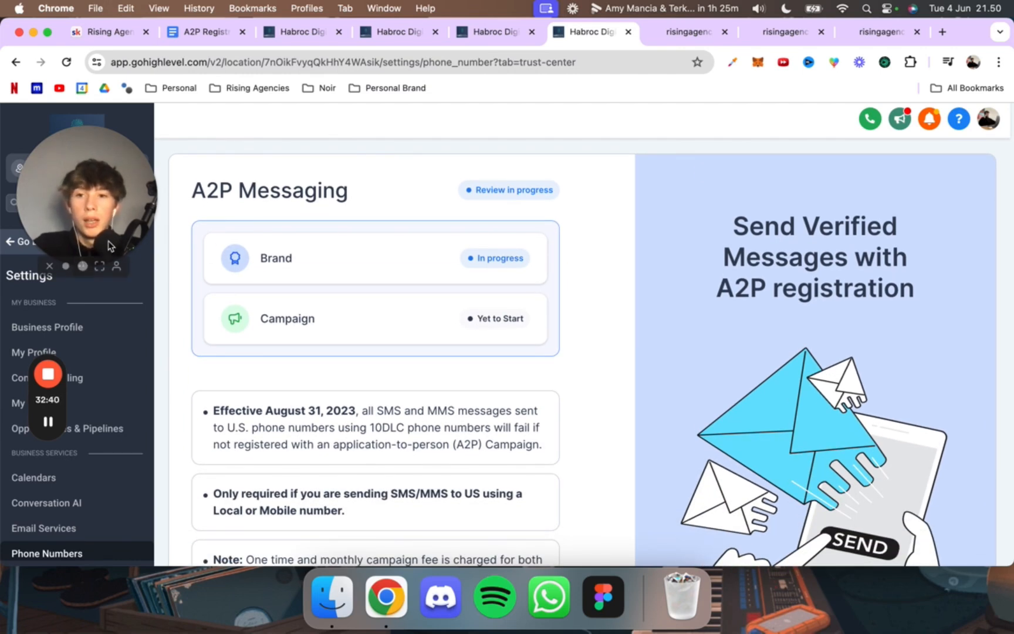
left_click_drag(109, 245, 474, 322)
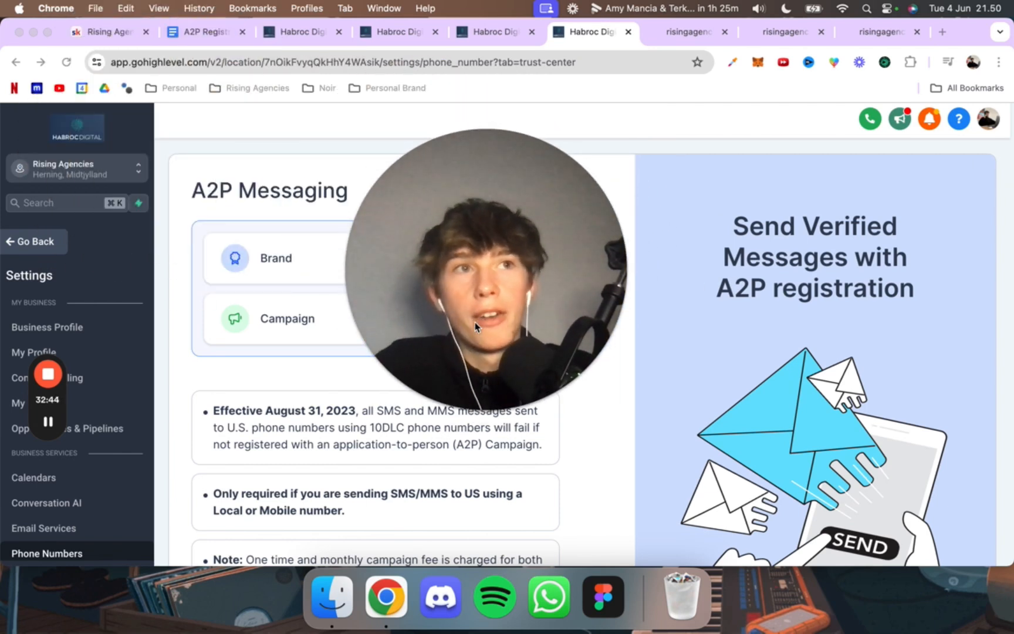
mouse_move(447, 367)
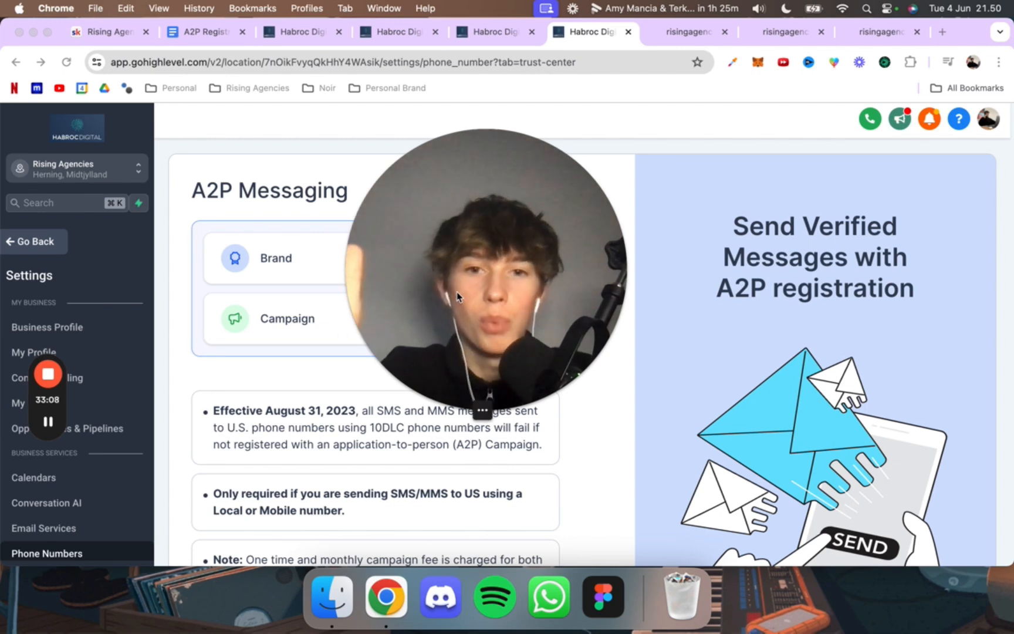
left_click_drag(424, 304, 670, 322)
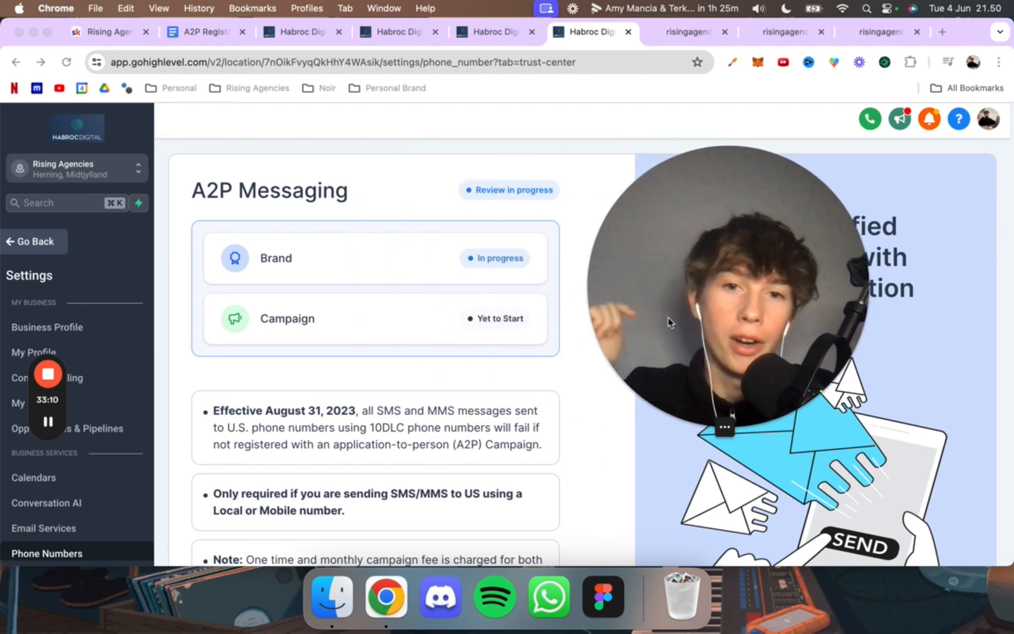
scroll(517, 274, "up", 1)
scroll(516, 276, "down", 2)
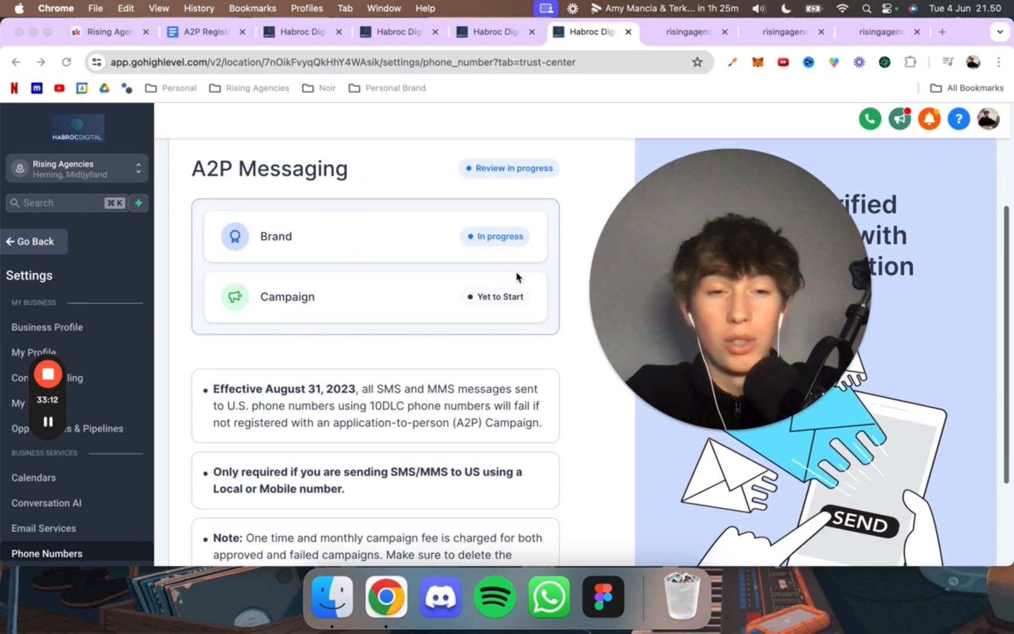